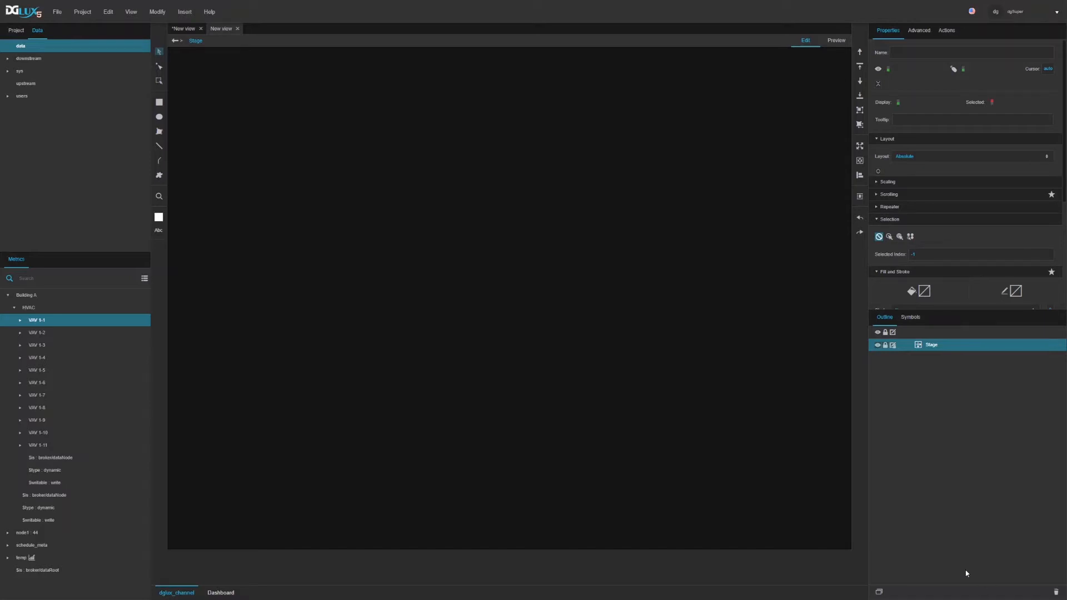
Insert a Tree component on the stage, resize it to a tall narrow frame, and place it near the upper-left corner
right_click(258, 98)
mouse_move(335, 106)
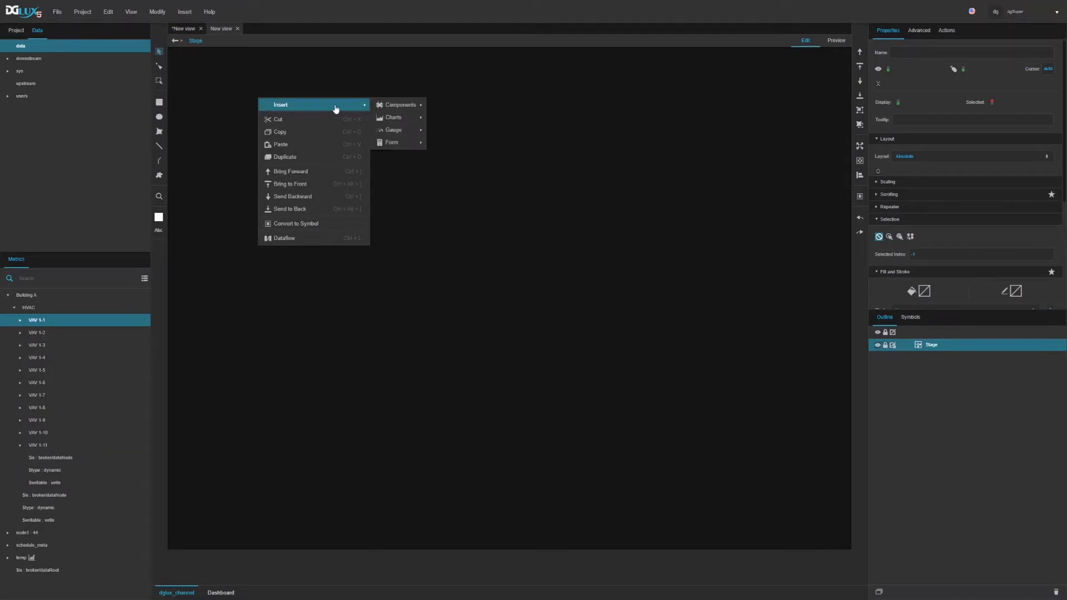
mouse_move(392, 104)
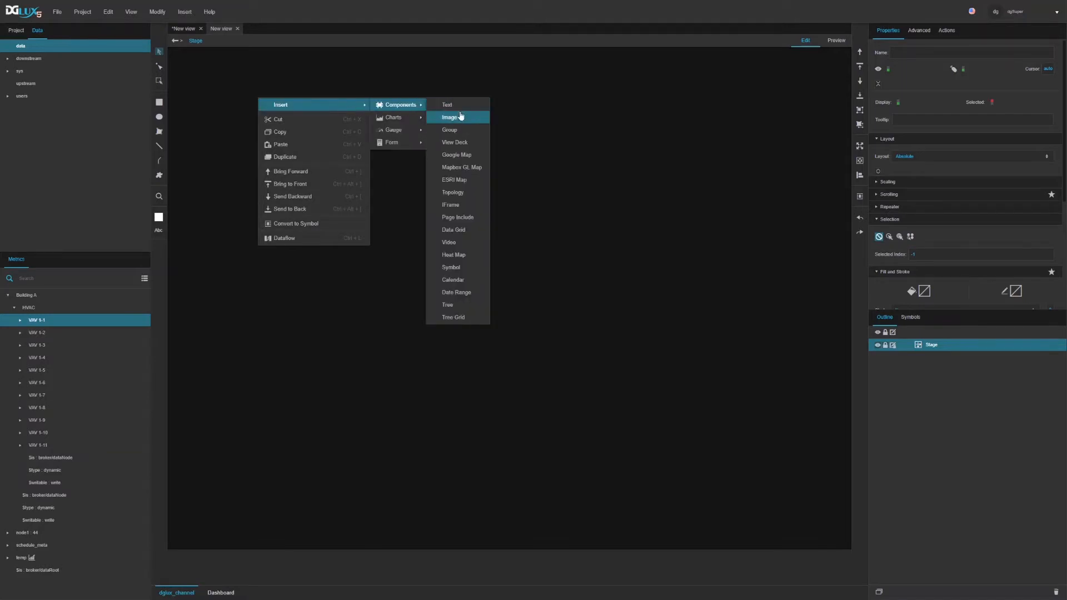
click(466, 310)
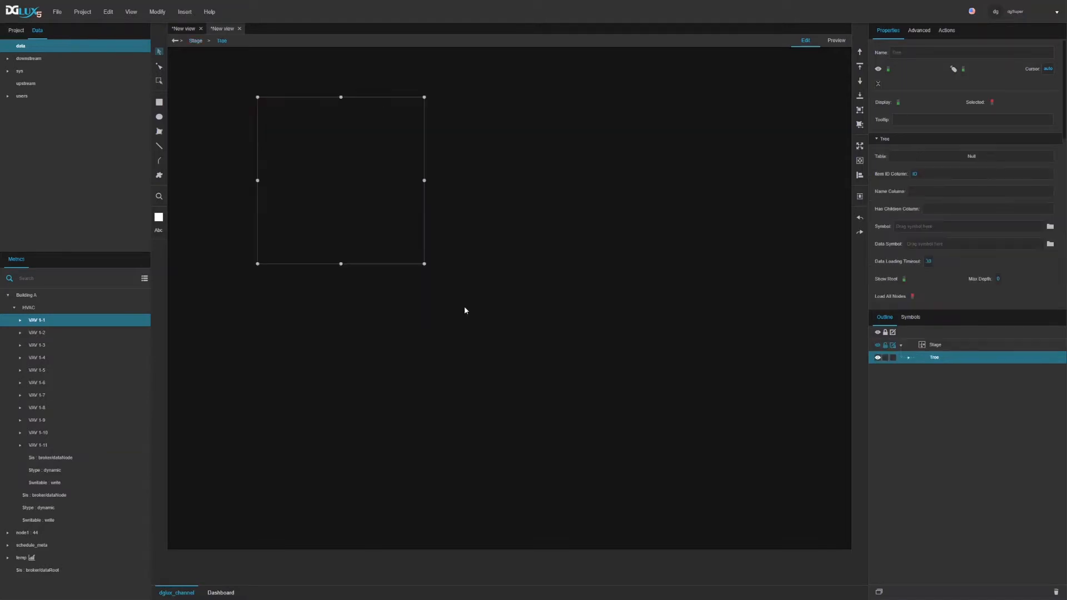
drag(374, 229, 317, 202)
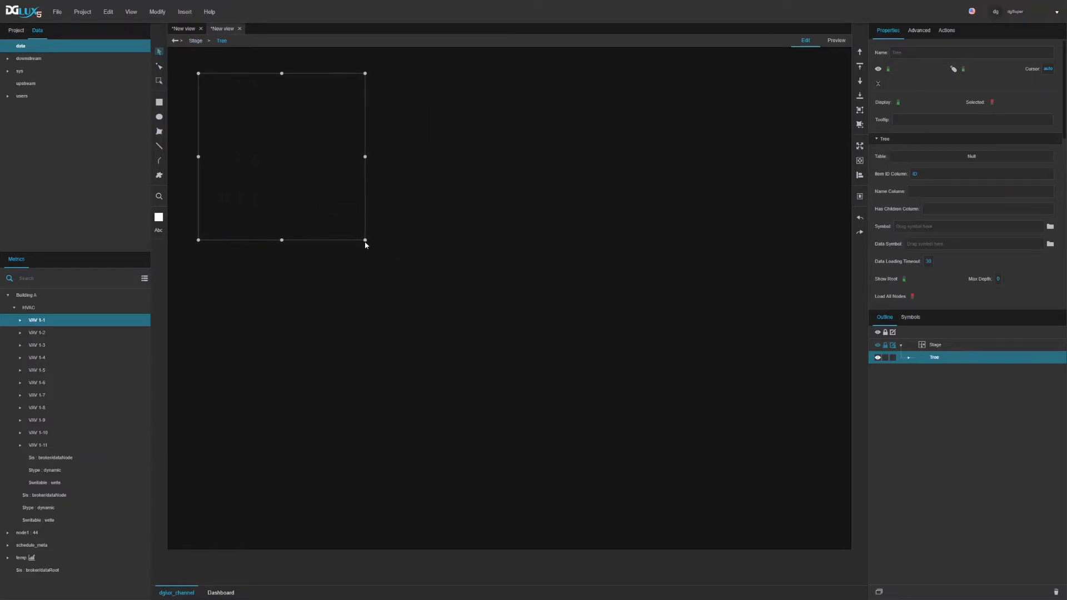
drag(365, 241, 336, 367)
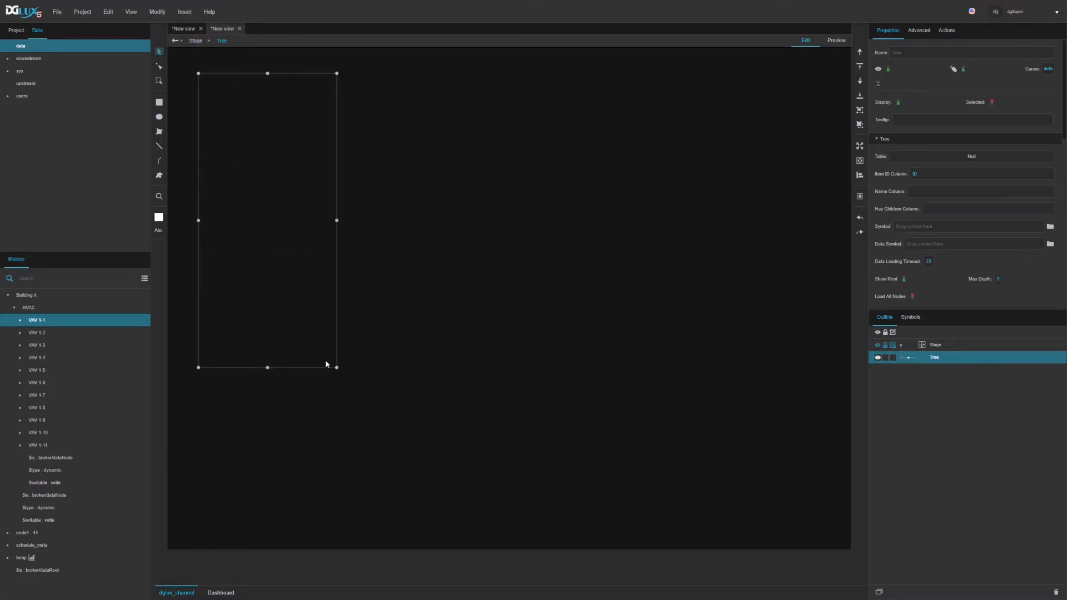
drag(310, 334, 294, 321)
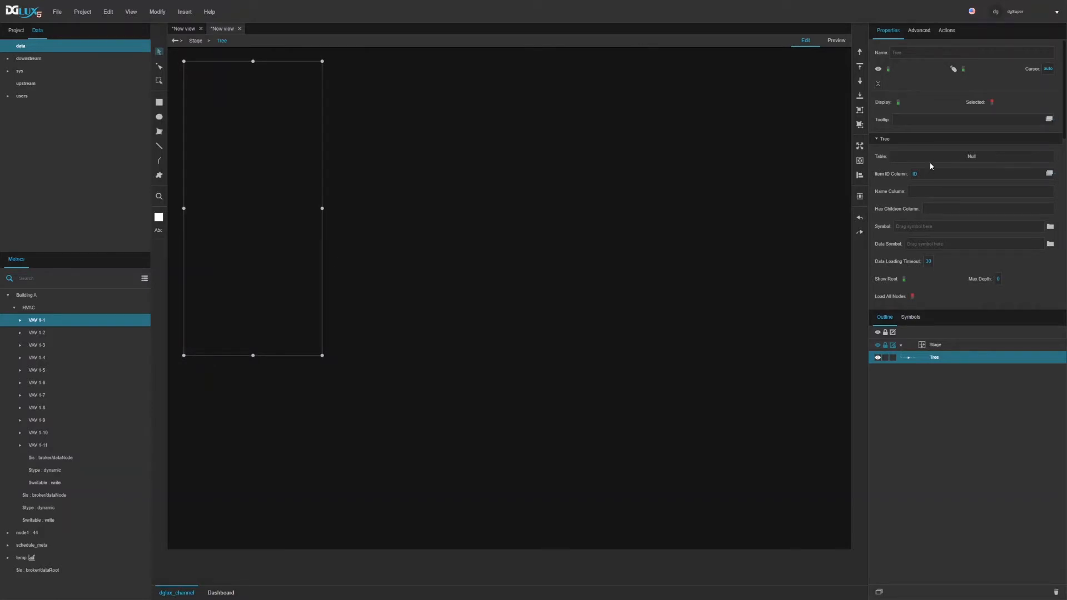
Open the dataflow of the Tree component
click(930, 162)
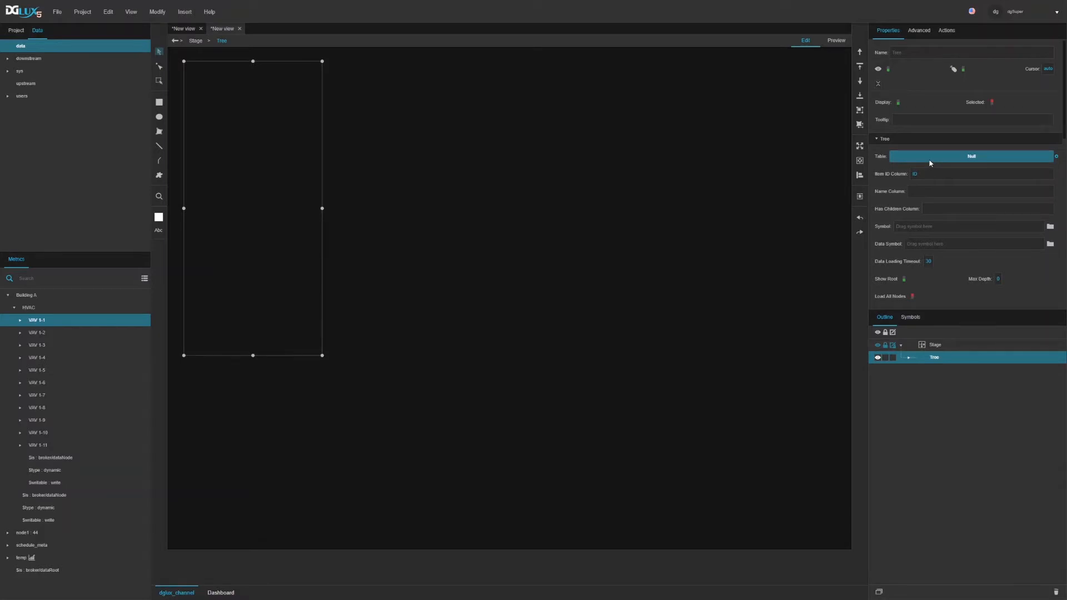
right_click(934, 360)
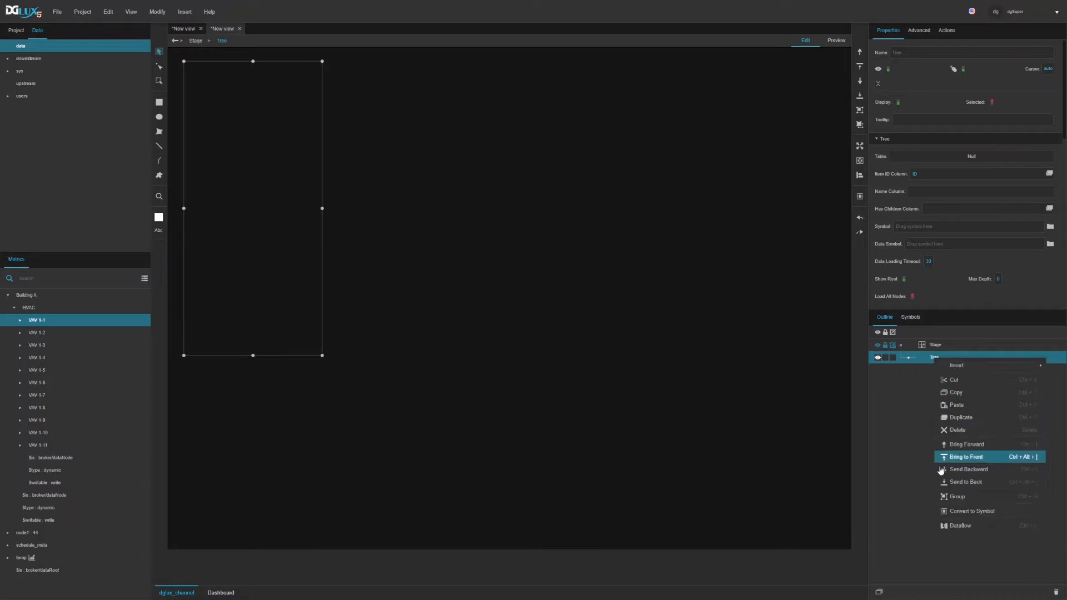
click(945, 526)
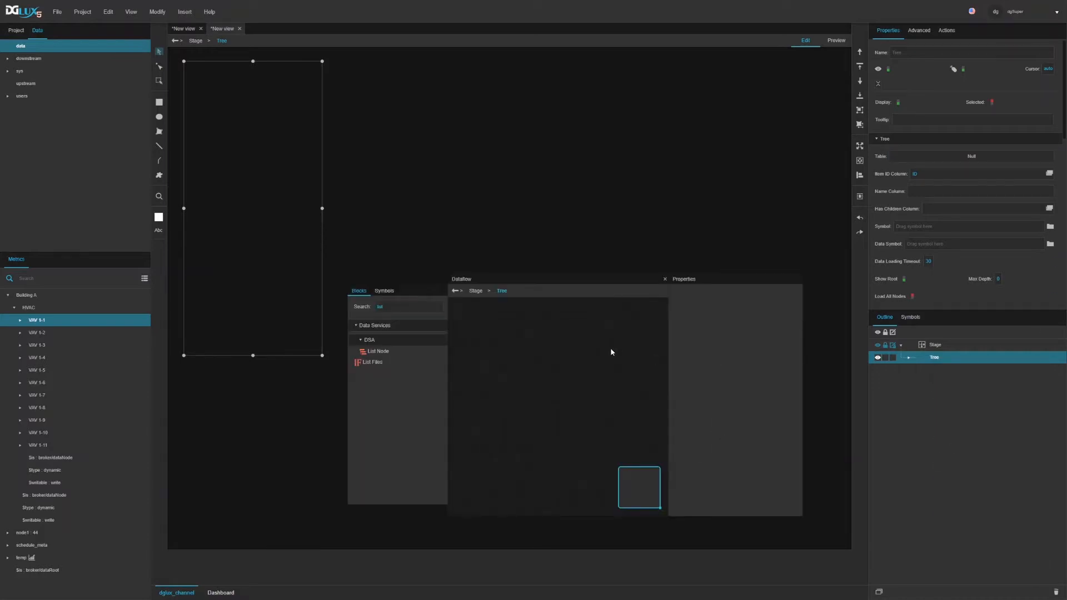
Examine the data node hierarchy from Building A through HVAC to the points under VAV 1-1
click(21, 48)
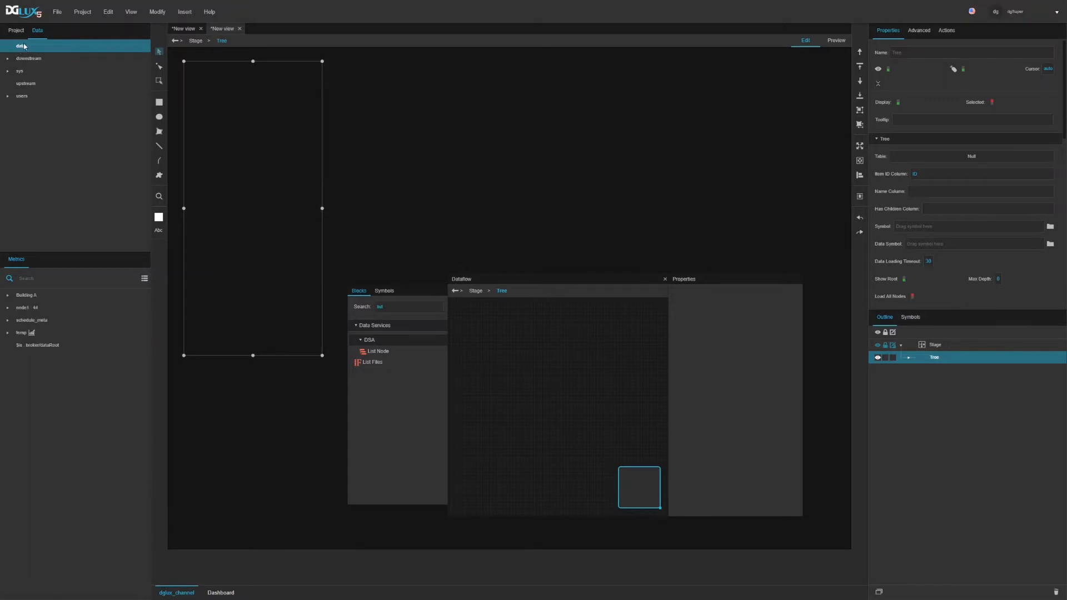
click(7, 295)
click(14, 309)
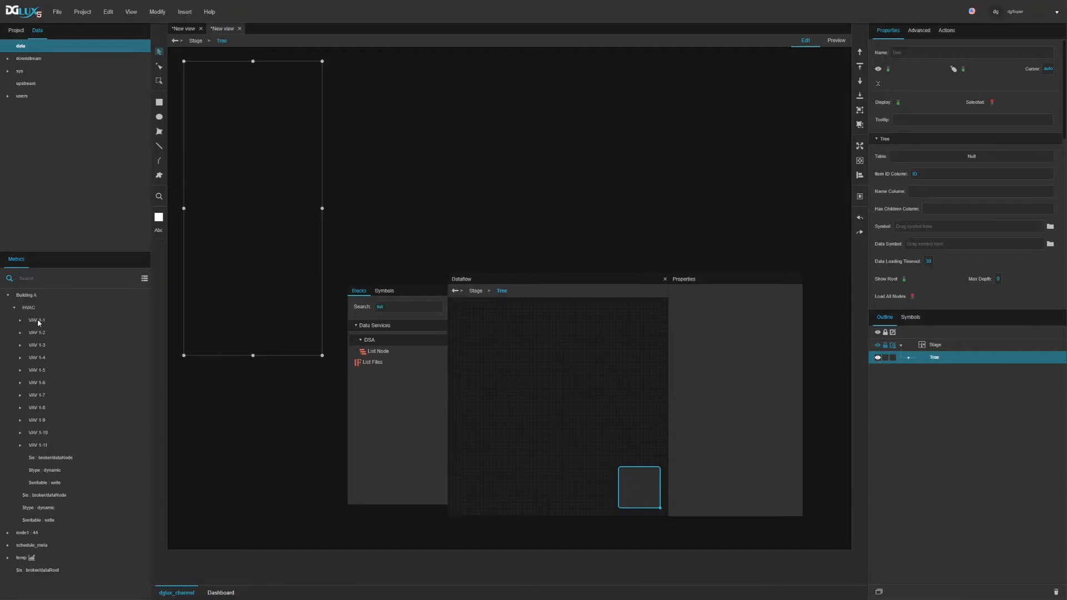
click(20, 320)
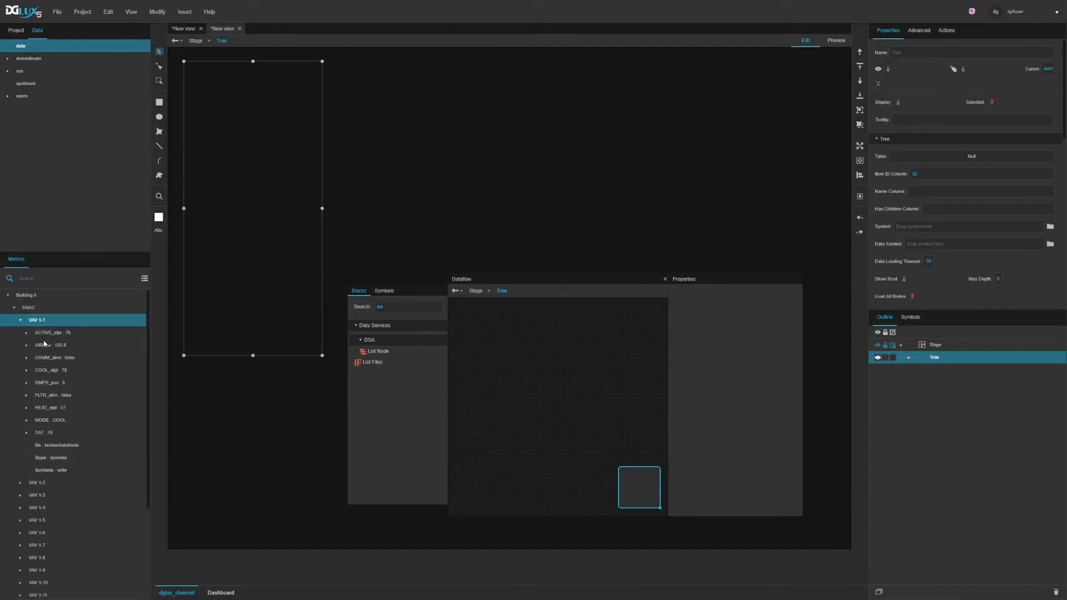
click(20, 320)
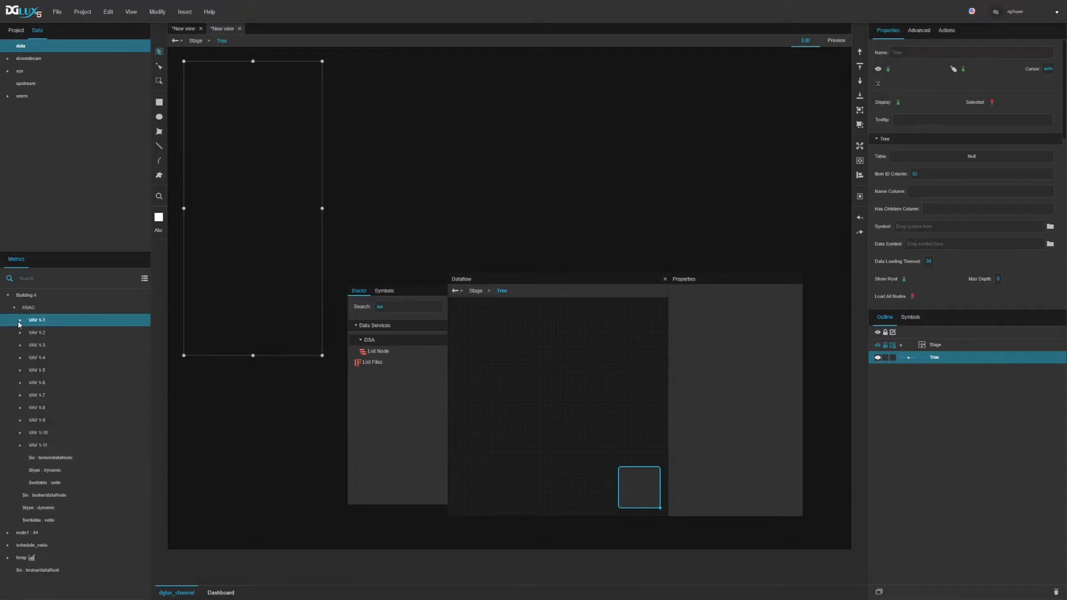
click(14, 309)
click(14, 309)
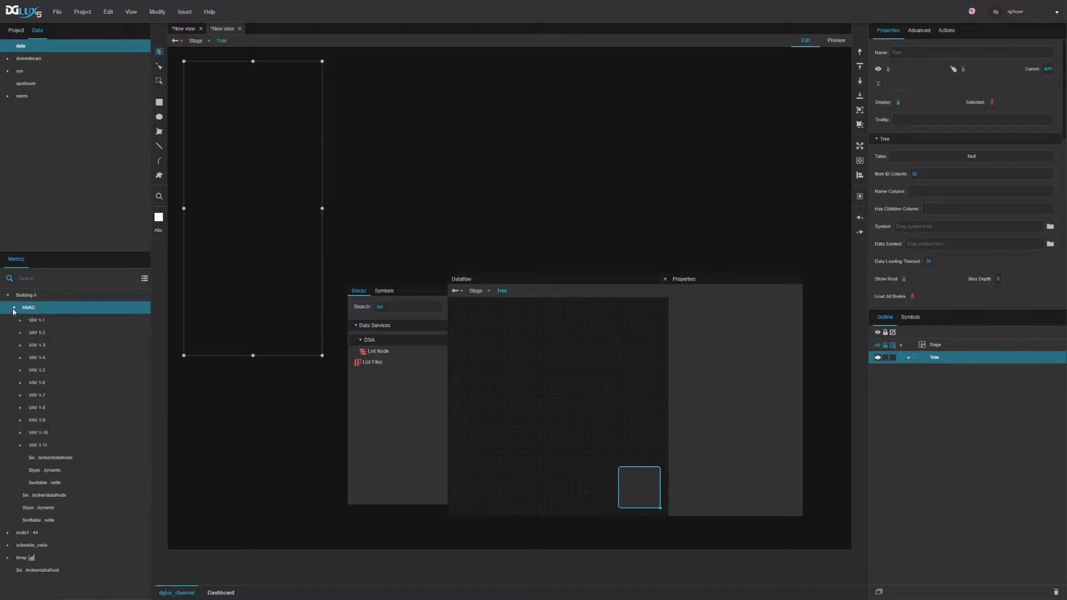
click(21, 321)
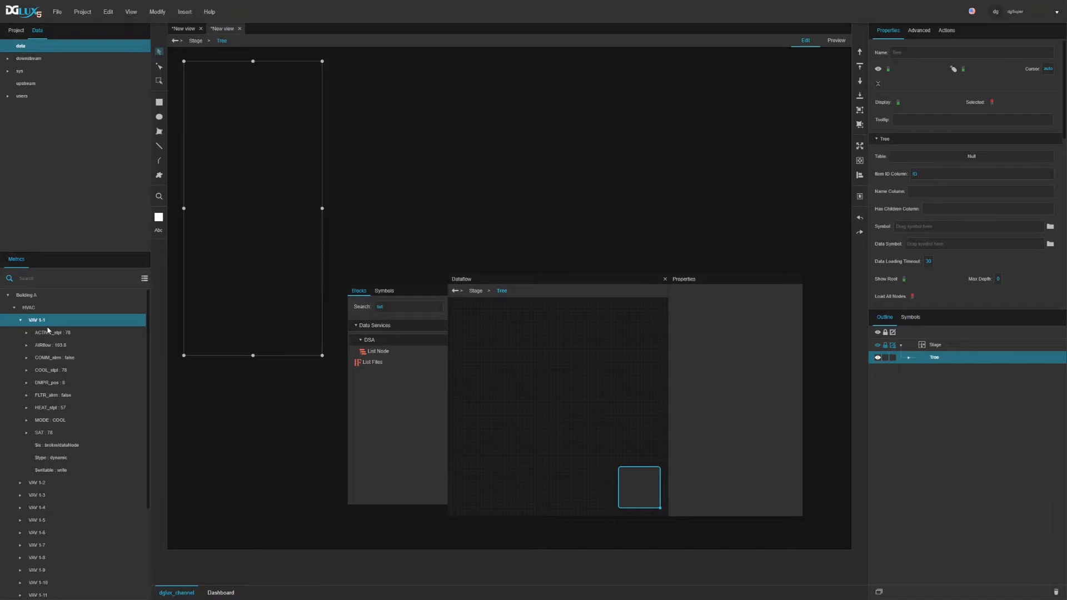
Add a List Node block to the Tree's dataflow and set its path to /data/Building A
drag(379, 353, 478, 322)
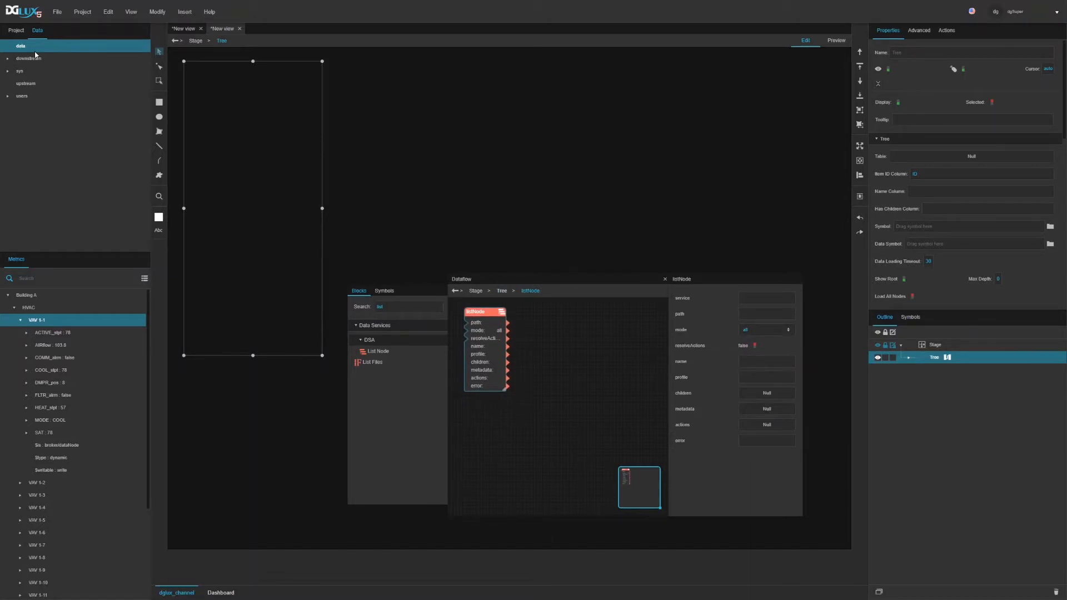
click(26, 295)
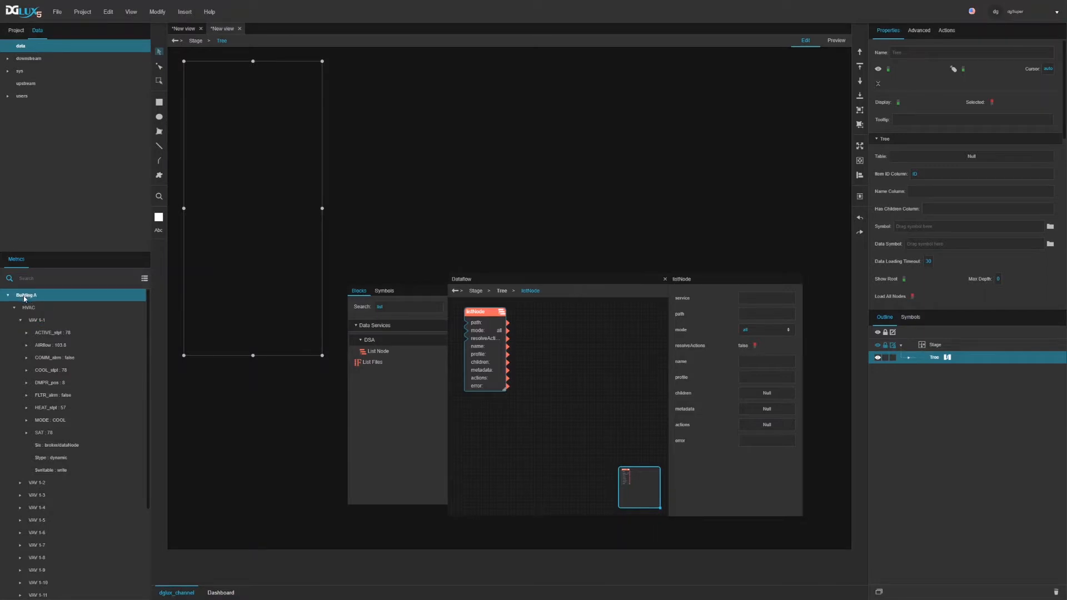
drag(24, 298, 36, 277)
key(ctrl+c)
key(BackSpace)
key(ctrl+v)
View the List Node's children table and bind it to the Tree's Table property
click(756, 393)
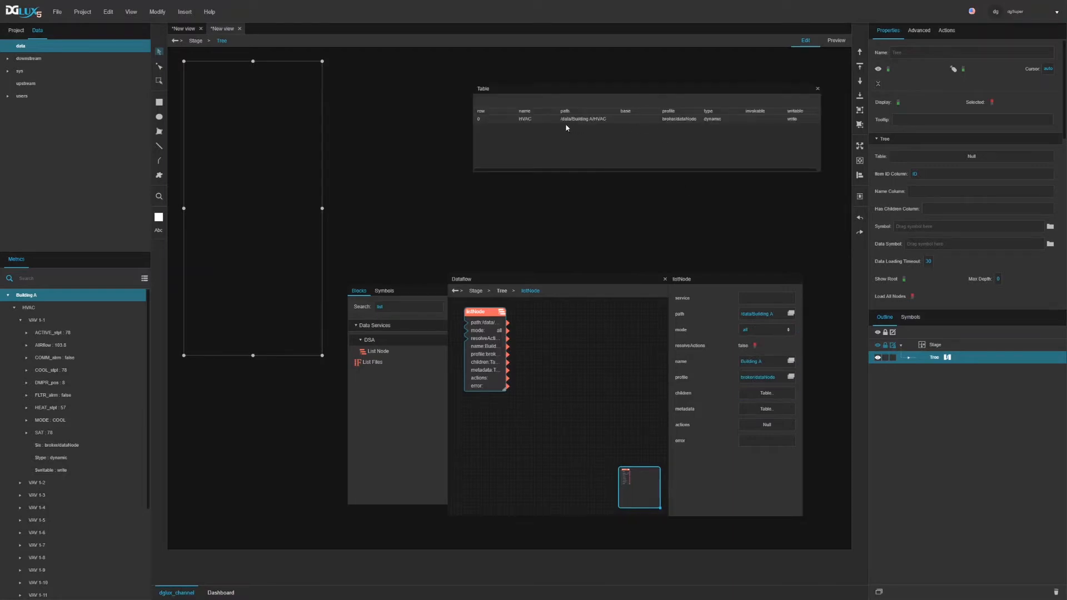
click(14, 308)
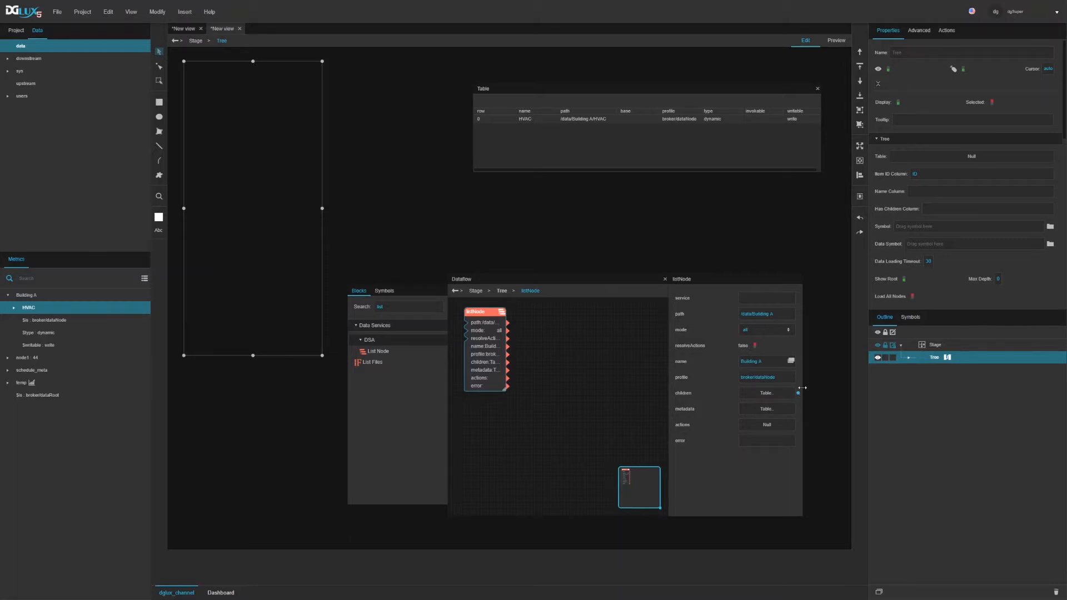
drag(798, 392, 916, 160)
Set the Tree's Item ID Column to path and its Name Column to name
click(935, 174)
text(path)
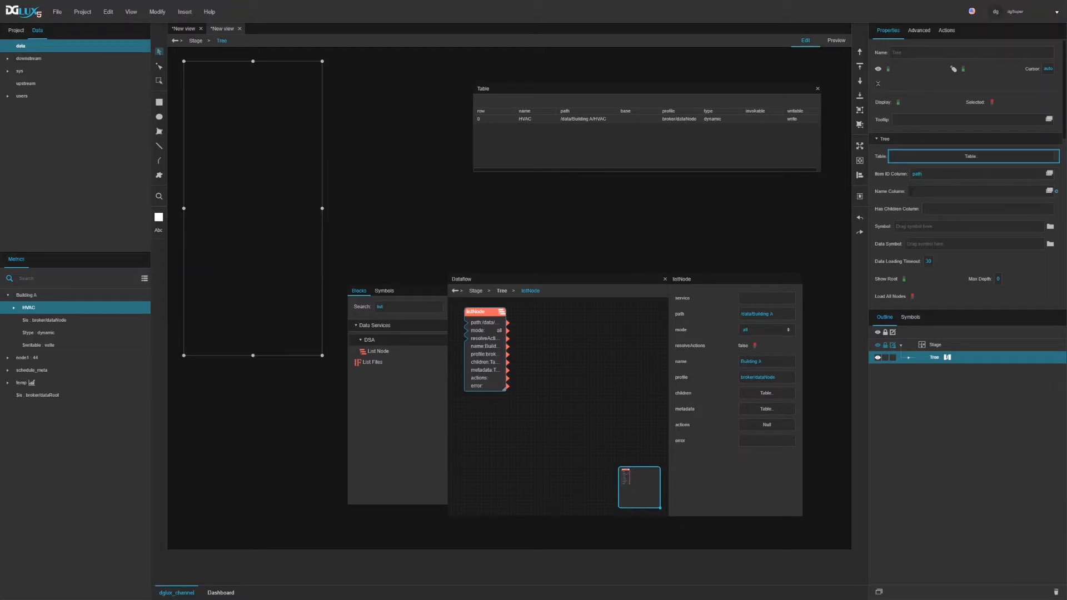
click(911, 191)
text(name)
Preview the tree, return to editing, and expand the Tree's entry in the outline
click(835, 41)
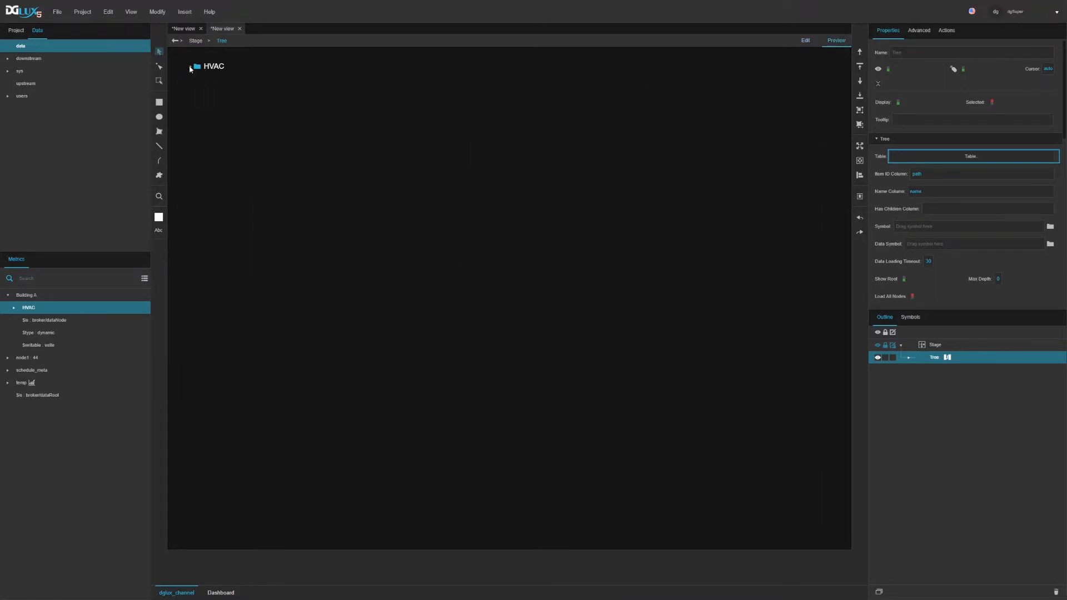
click(806, 41)
click(907, 357)
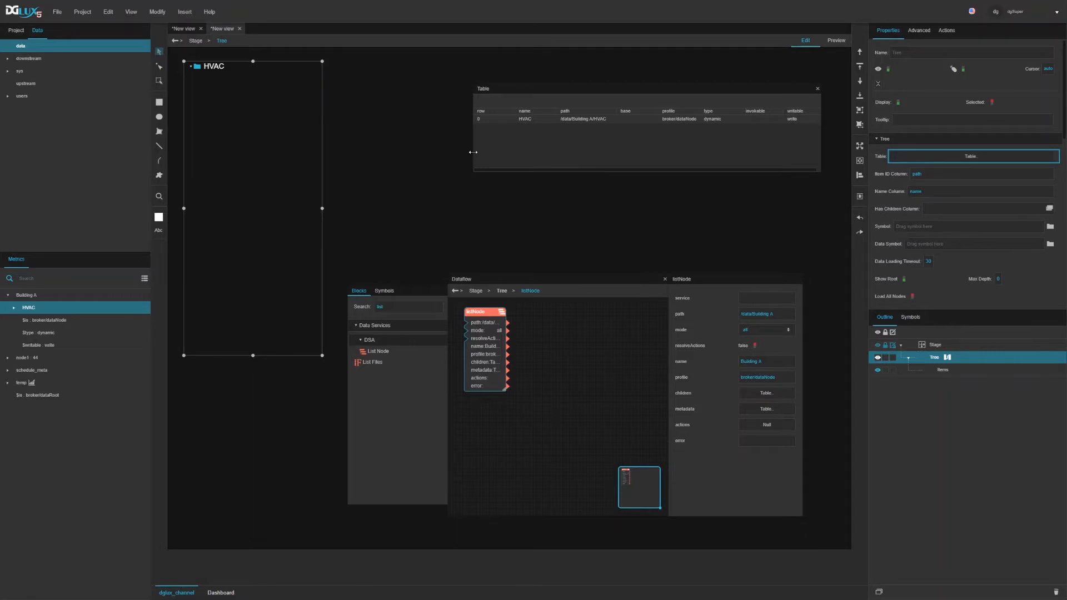
Widen the children table window to inspect the HVAC row and check the tree in preview again
drag(473, 151, 413, 133)
click(462, 121)
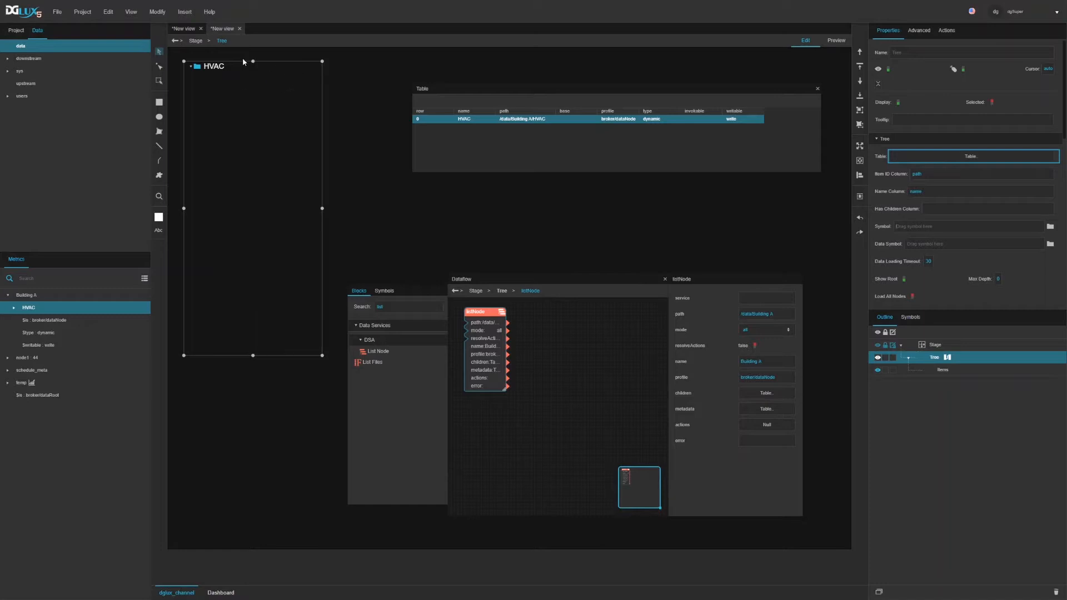
click(836, 41)
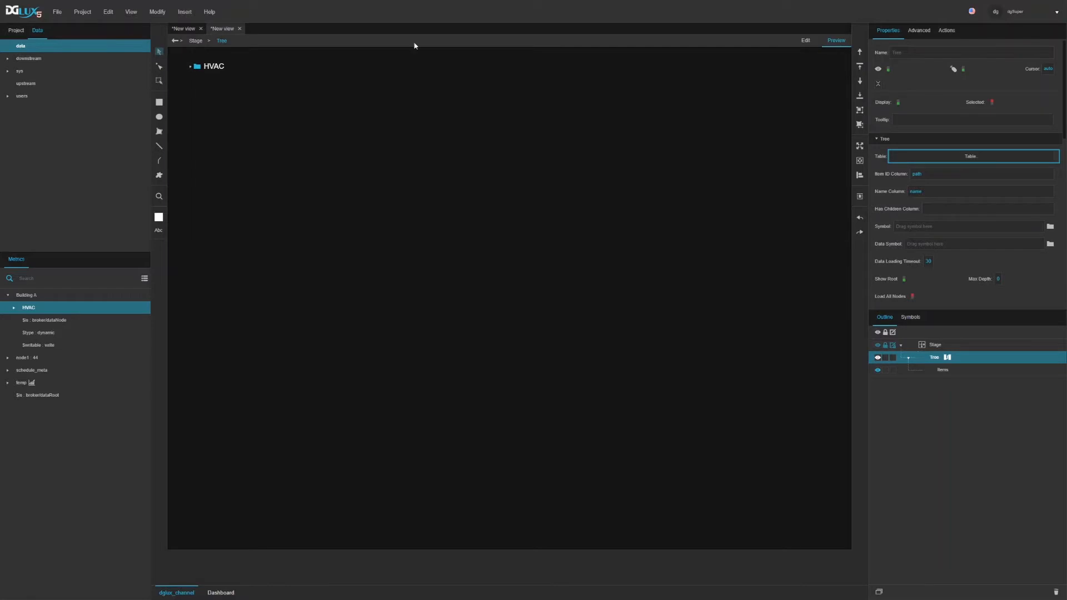
click(805, 41)
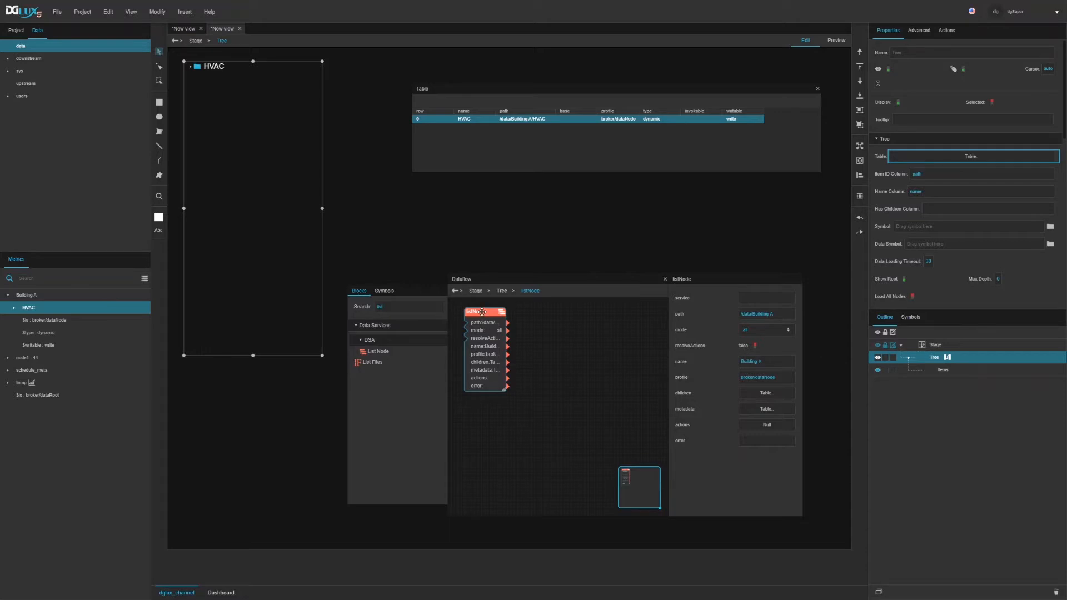
Make a copy of the List Node block and place it beside the original in the dataflow
drag(481, 311, 559, 330)
key(ctrl+c)
key(ctrl+v)
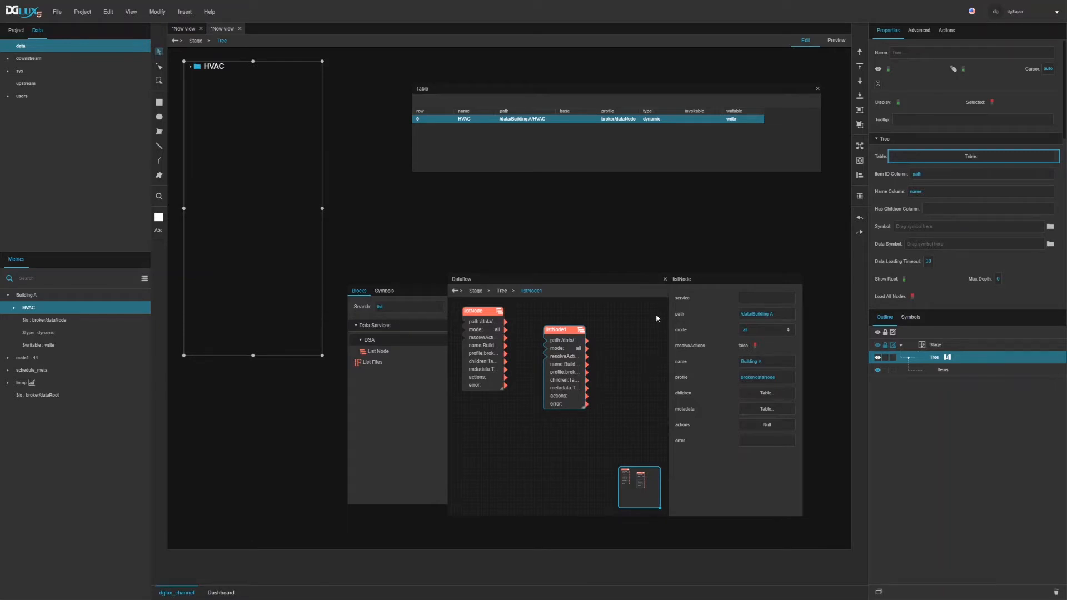
Convert the copied List Node block to a symbol named getChildren
right_click(557, 330)
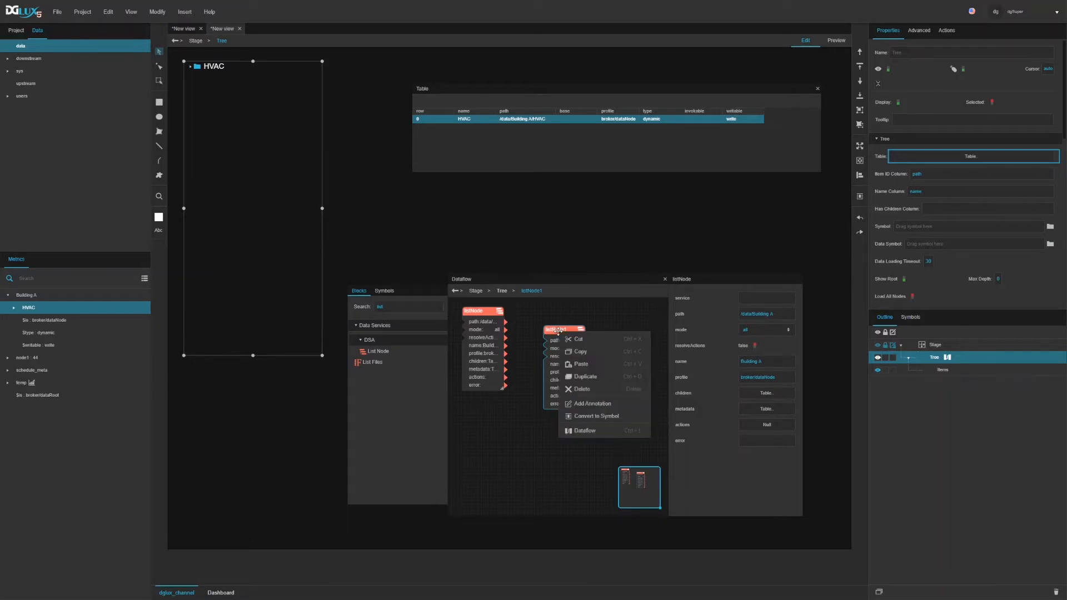
click(595, 417)
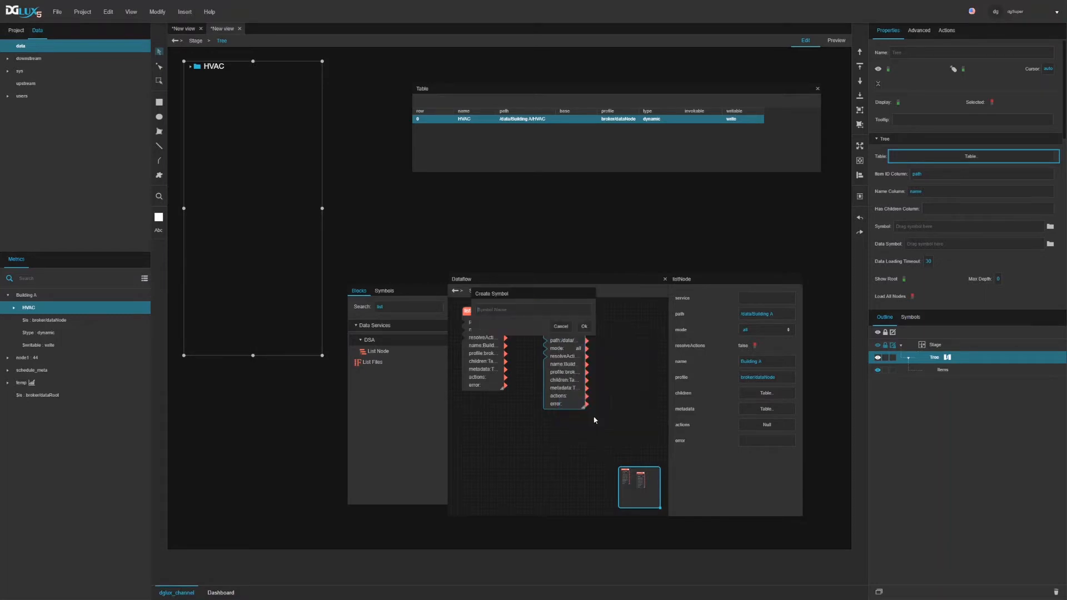
text(getChildren)
click(584, 326)
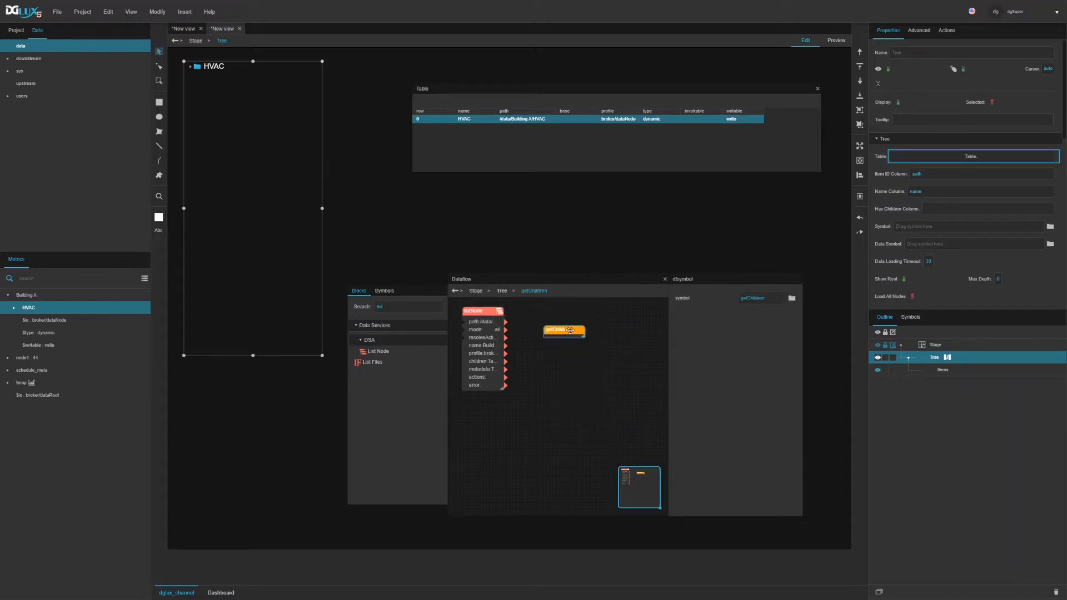
Open the getChildren symbol for editing and shrink its editor window
drag(570, 330, 583, 330)
right_click(583, 330)
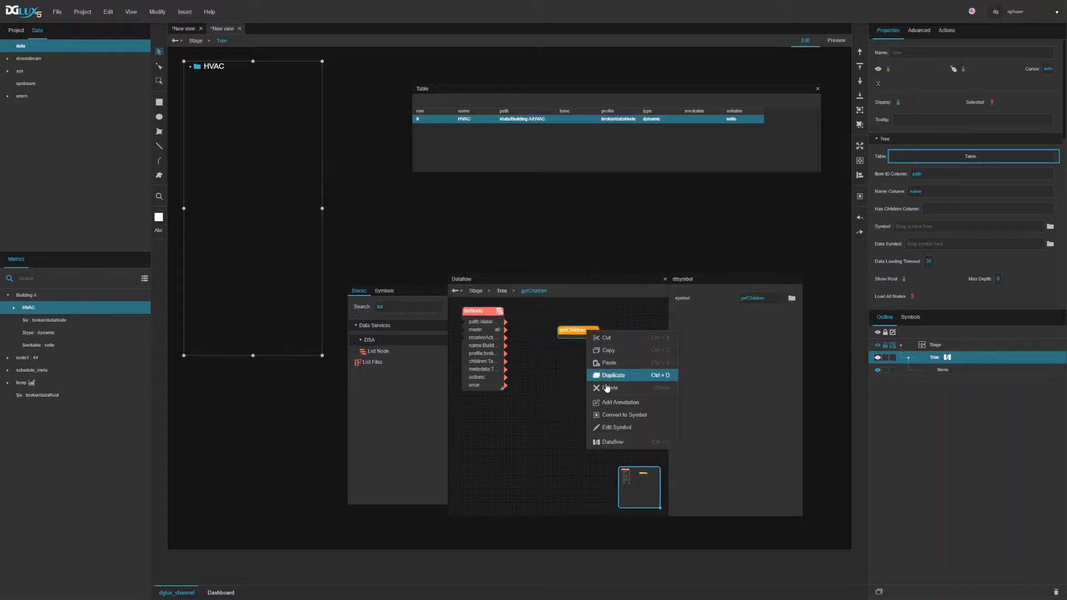
click(614, 428)
mouse_move(800, 455)
mouse_down()
mouse_move(667, 438)
mouse_move(571, 412)
mouse_up()
right_click(540, 300)
click(560, 329)
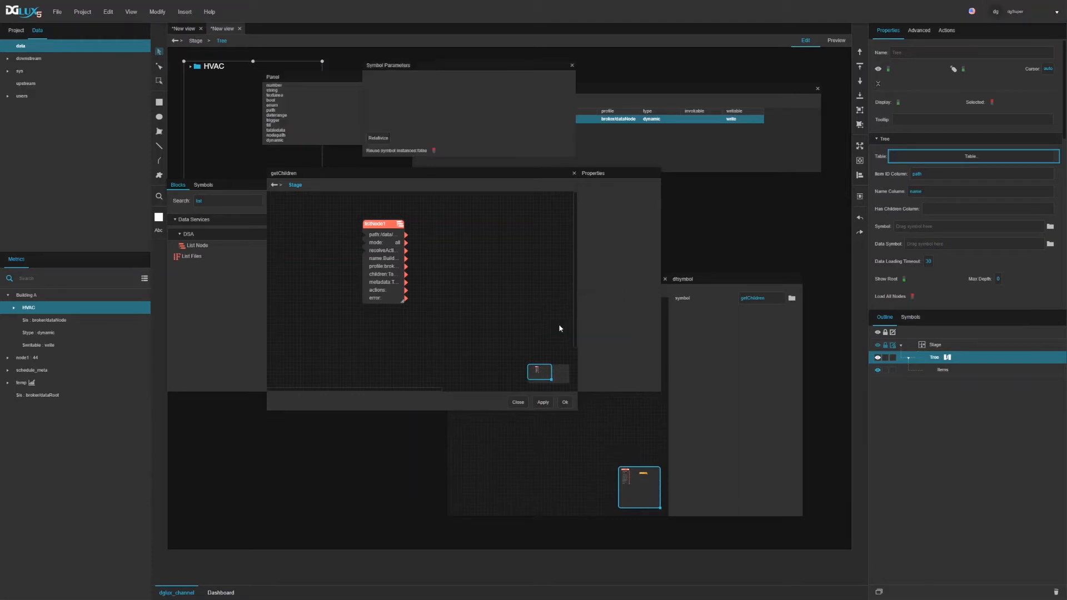
Add two tabledata parameters named input and output to the getChildren symbol and save it
drag(275, 130, 374, 98)
drag(285, 133, 378, 98)
double_click(383, 81)
text(input)
double_click(381, 95)
text(output)
click(565, 402)
Pin the input and output properties on the getChildren block and reposition it in the dataflow
drag(574, 331, 551, 320)
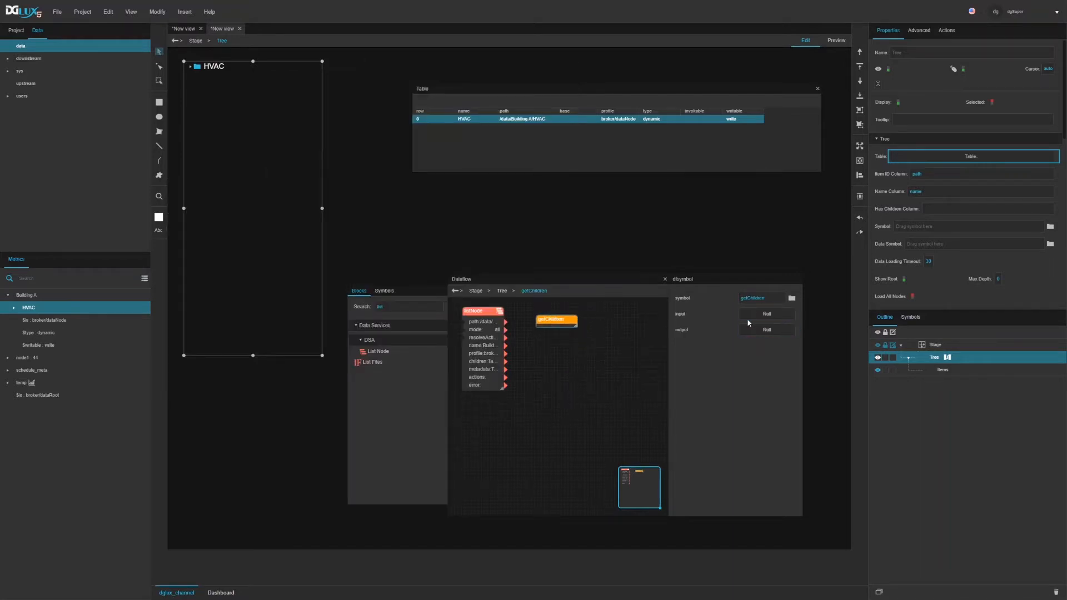
click(798, 317)
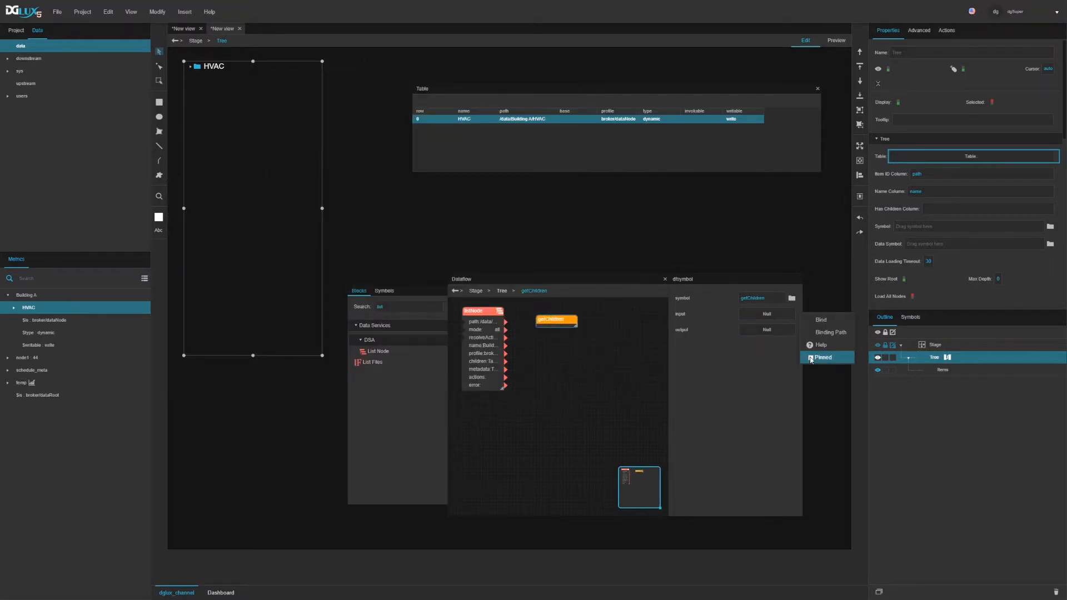
click(814, 360)
click(798, 332)
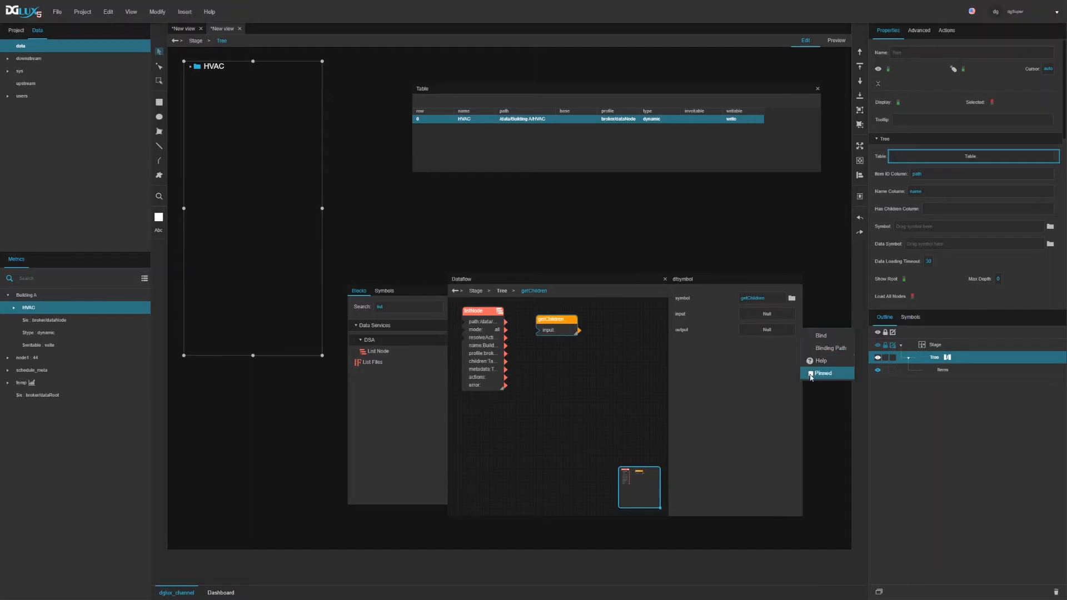
click(807, 375)
drag(574, 326, 602, 316)
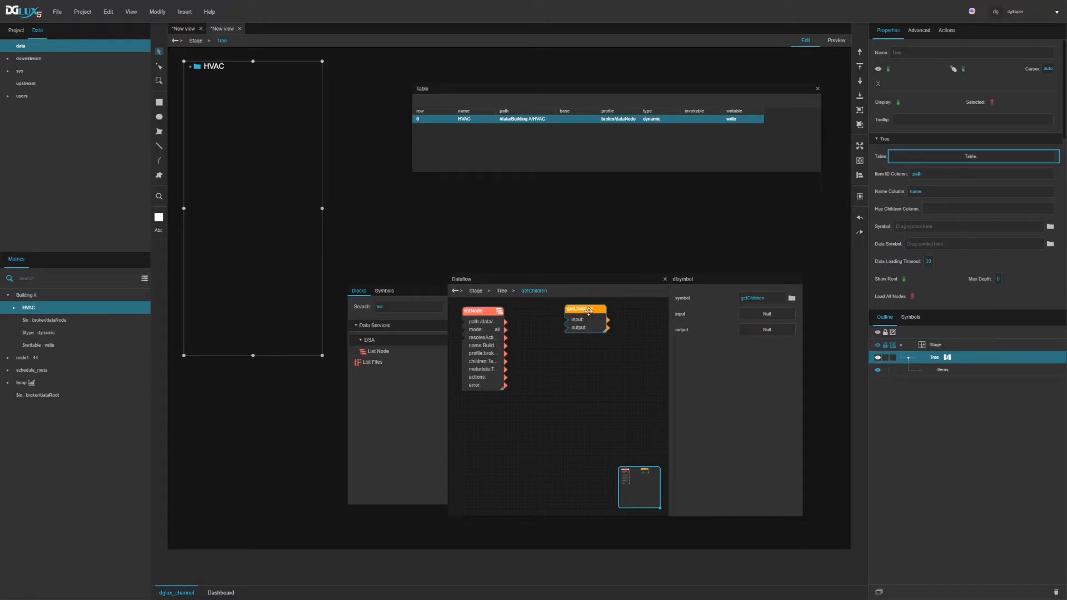
Review the List Node's children table, close the table windows, and connect the children output to the getChildren block's input
drag(588, 309, 589, 313)
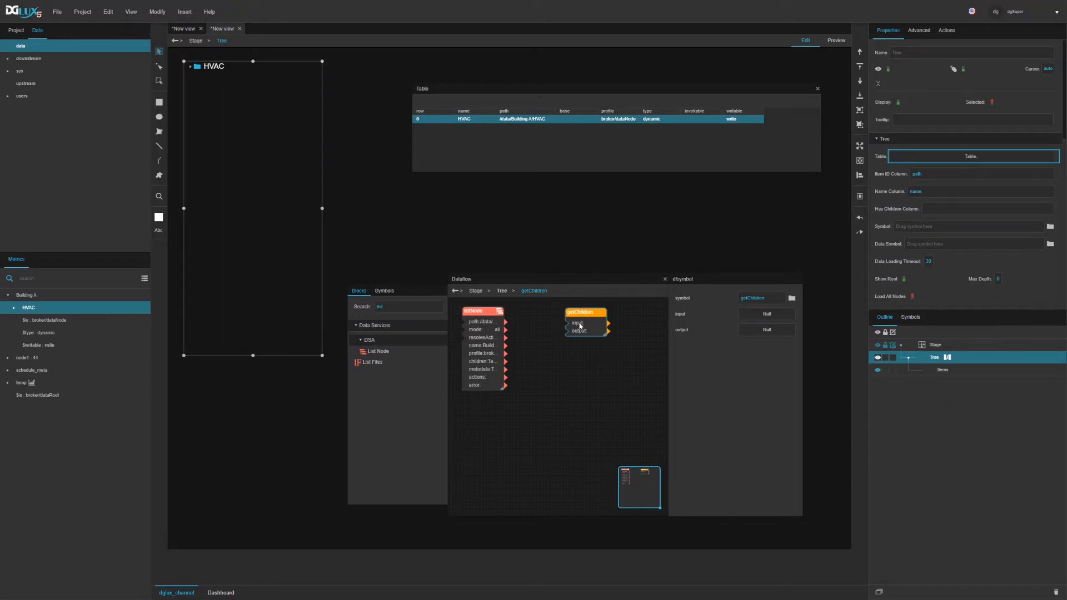
drag(576, 321, 588, 319)
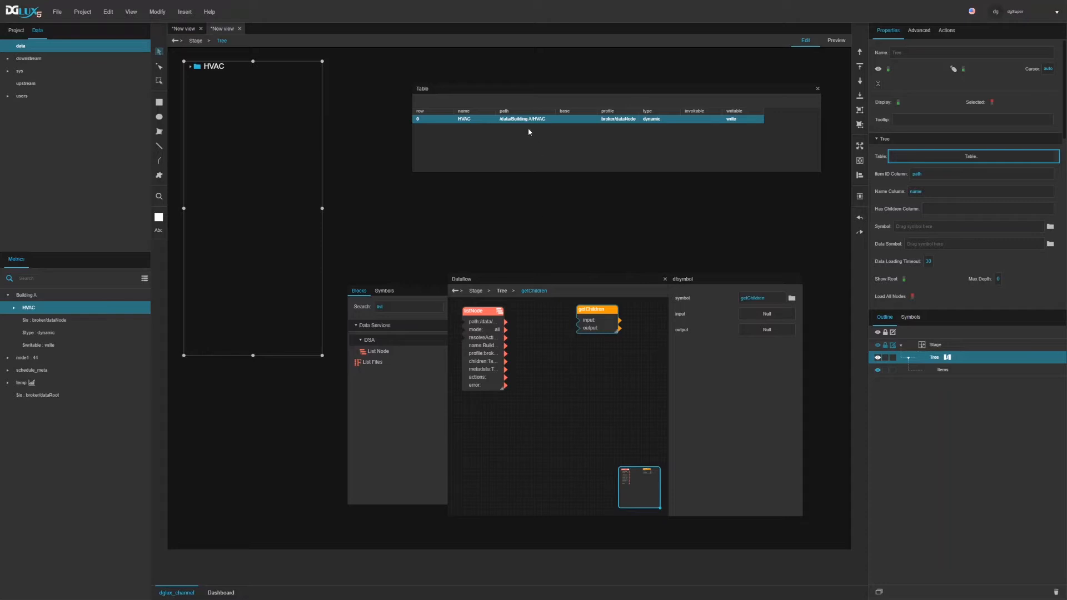
click(488, 370)
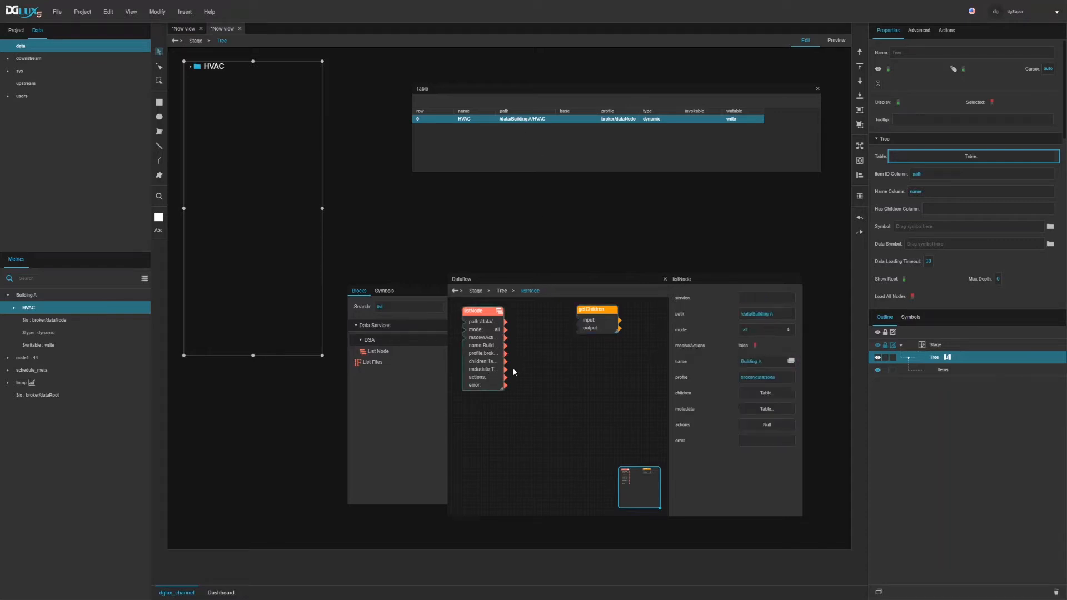
click(764, 393)
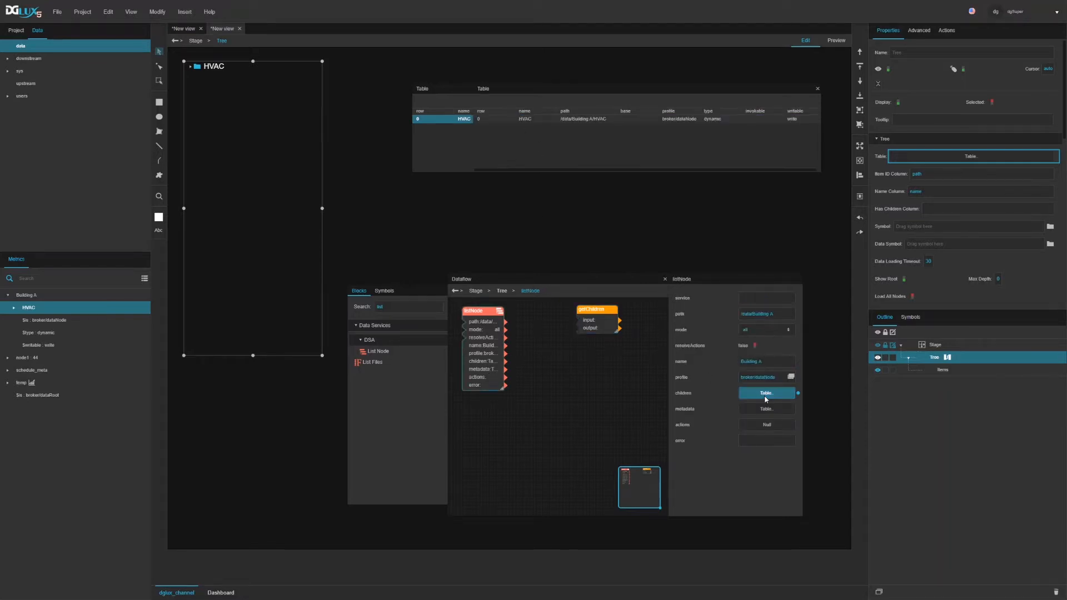
drag(557, 88, 552, 144)
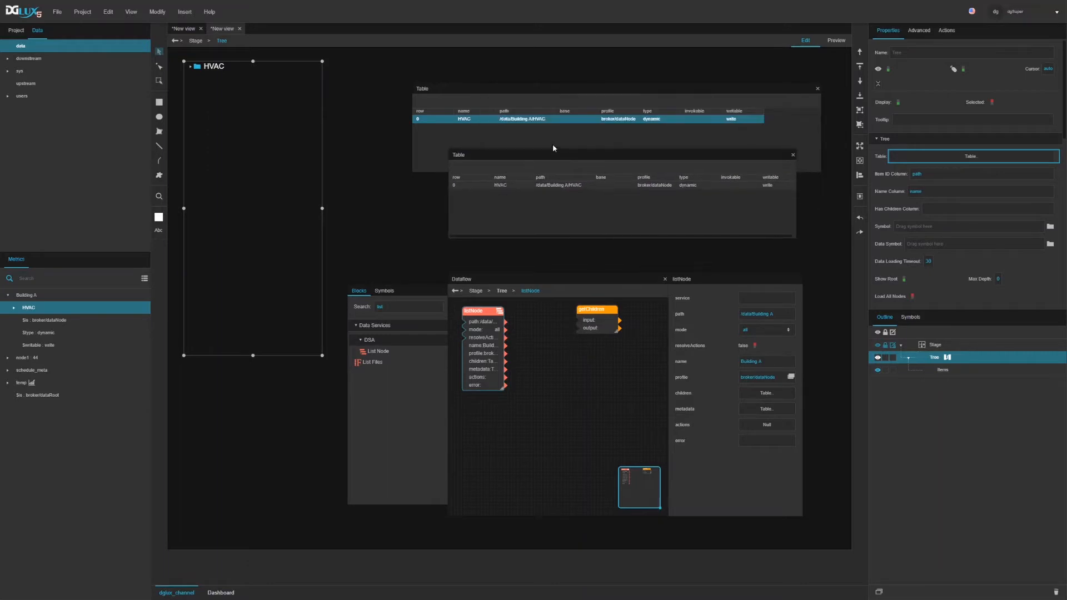
click(817, 88)
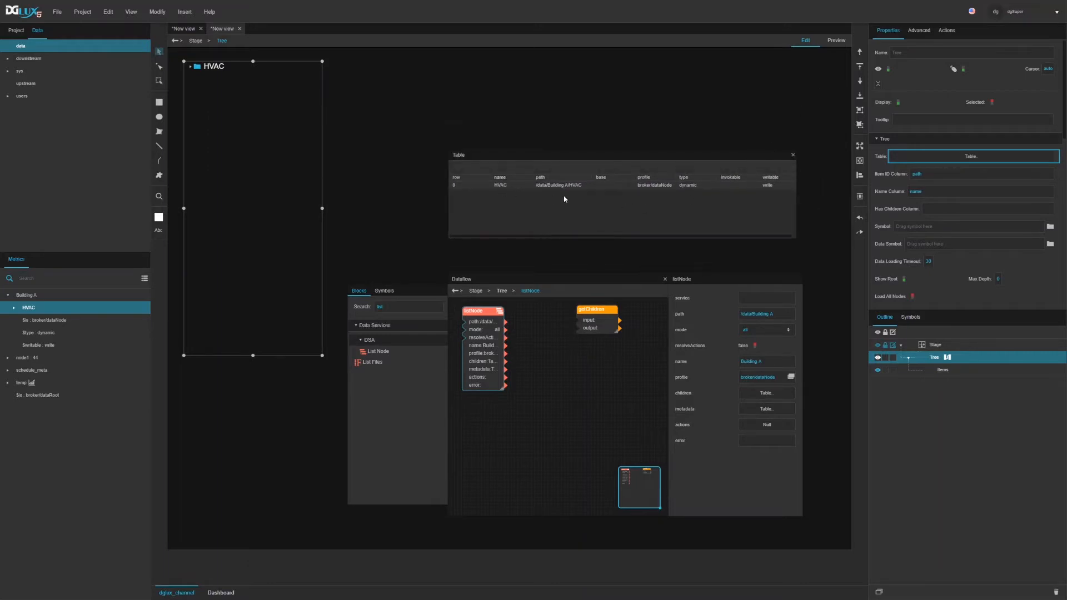
click(793, 156)
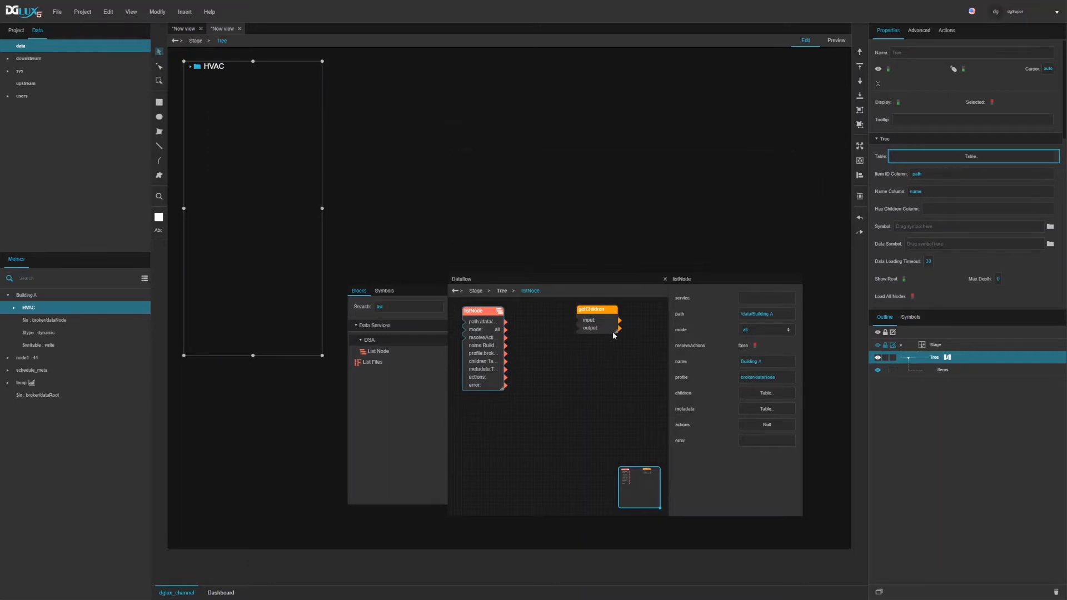
drag(505, 361, 595, 323)
click(595, 323)
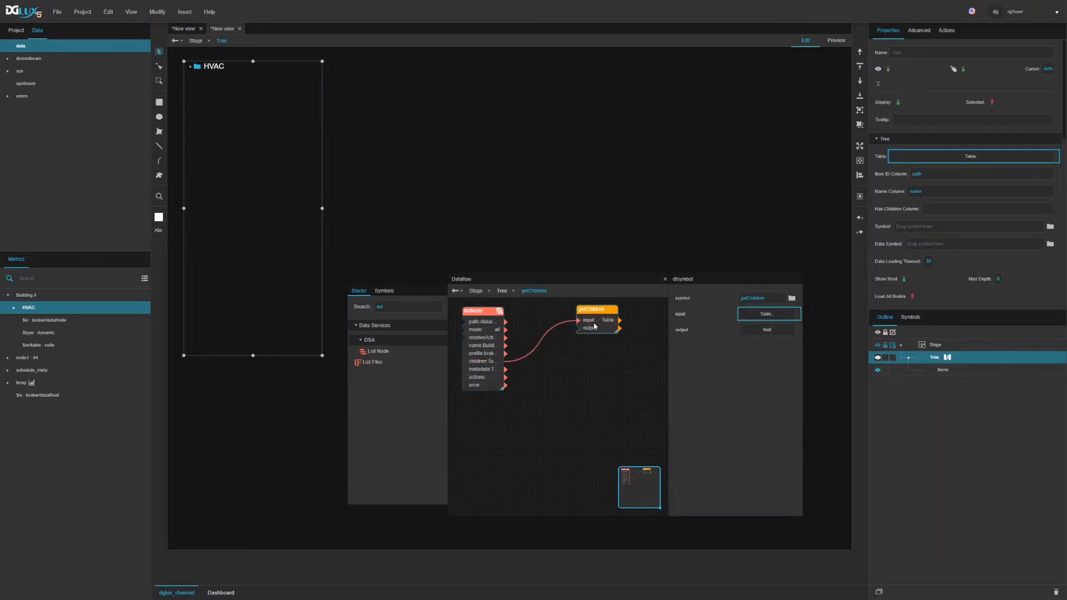
Inside the getChildren symbol, bind the path cell of the input table's HVAC row to the inner List Node's path
right_click(594, 326)
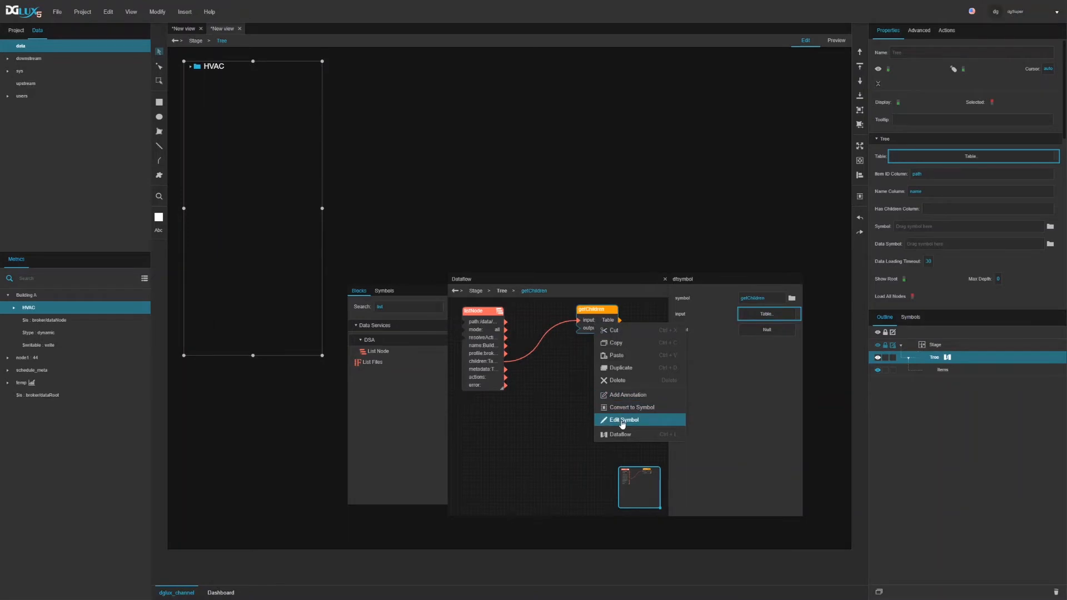
click(627, 419)
right_click(522, 275)
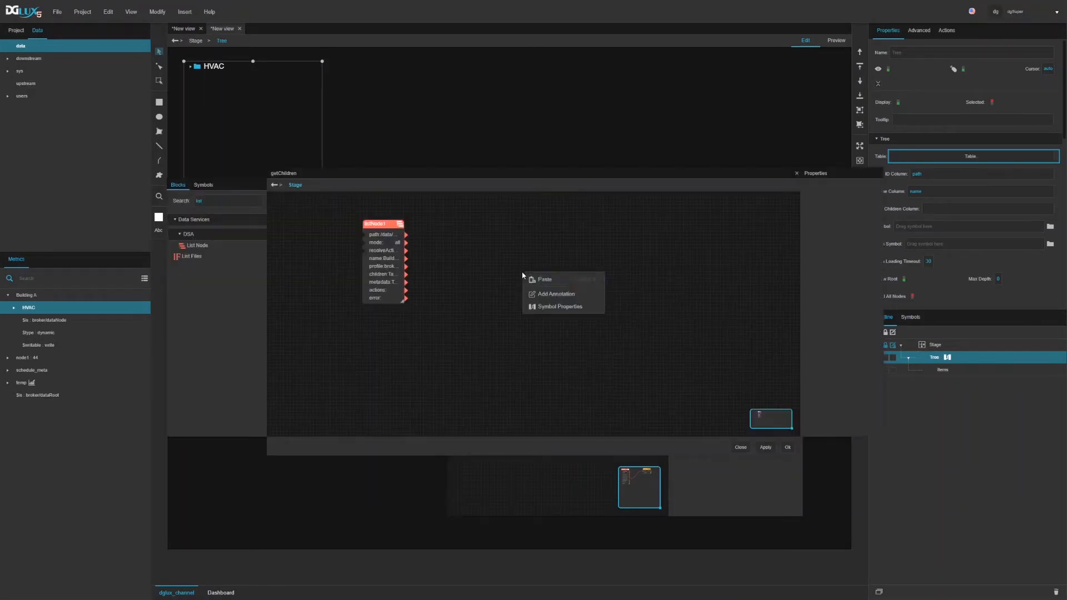
click(538, 308)
click(472, 78)
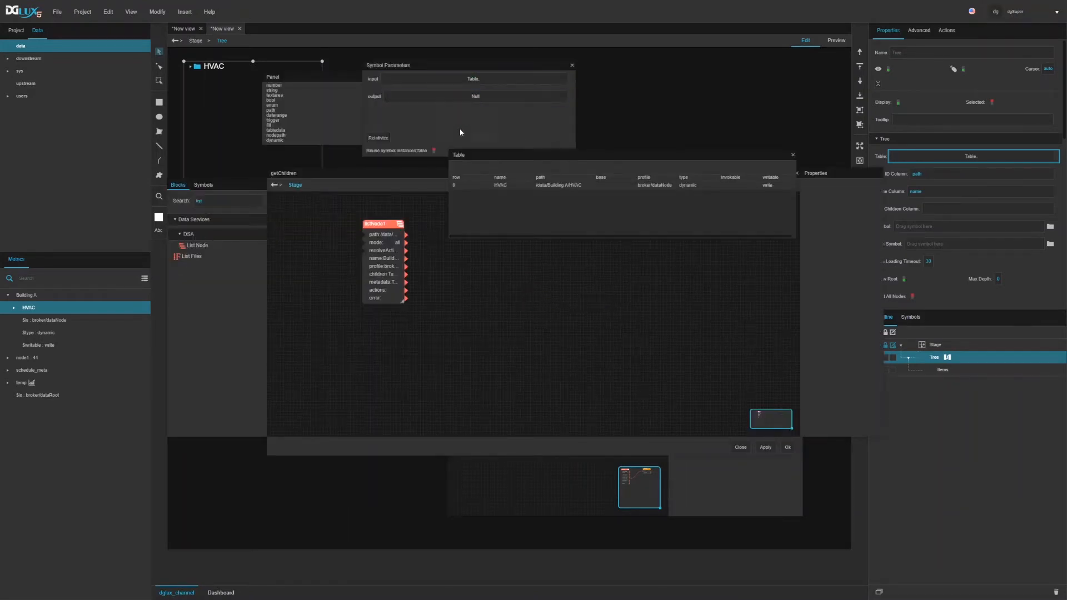
drag(728, 166, 705, 88)
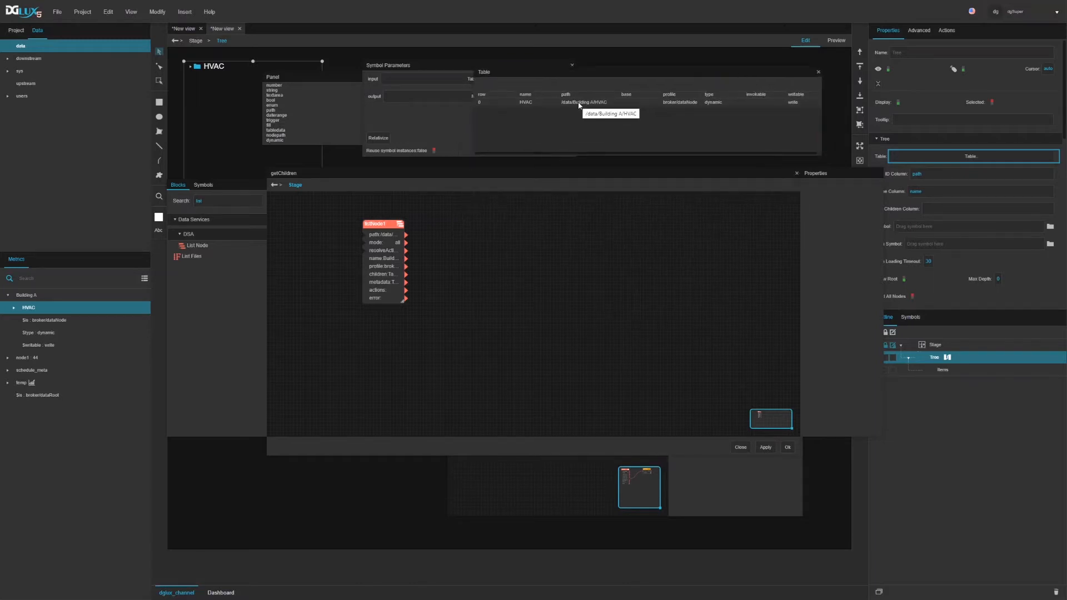
drag(578, 105, 296, 207)
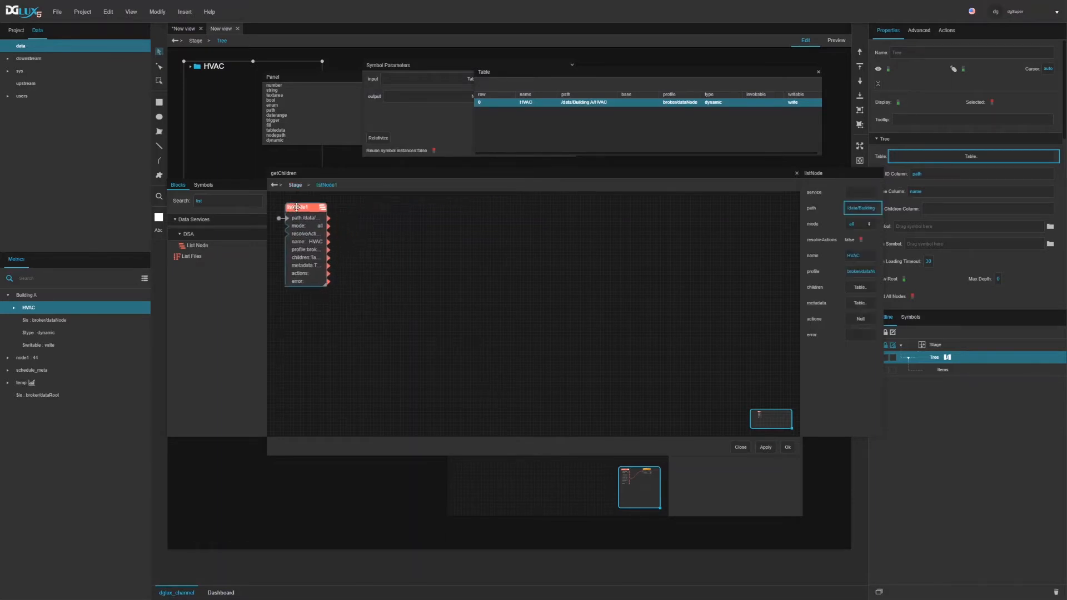
Check the inner List Node's children table and bind its children output to the symbol's output parameter
click(859, 287)
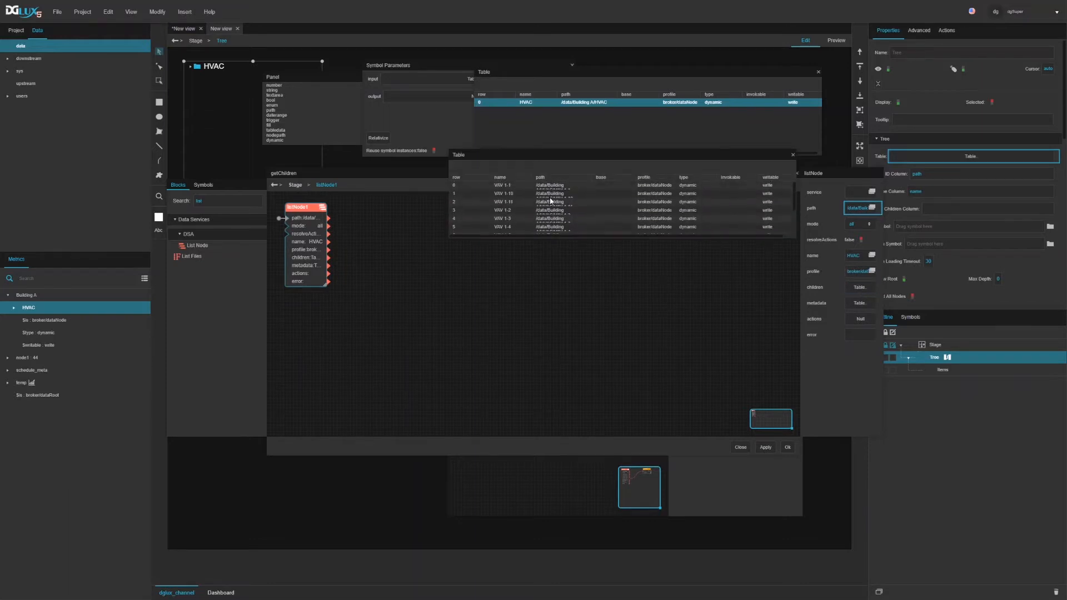
click(792, 155)
click(817, 72)
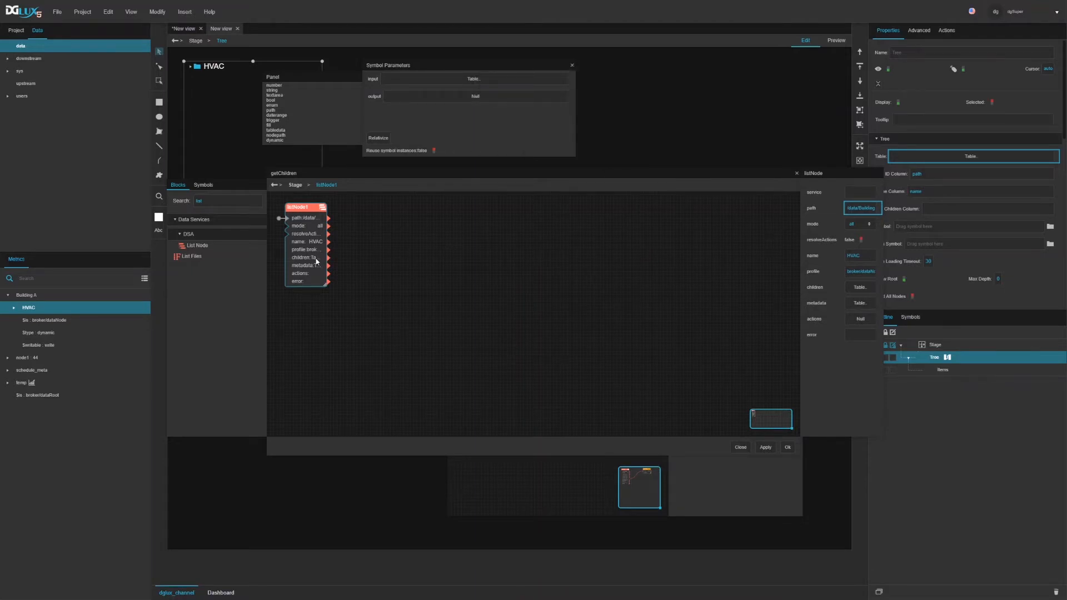
drag(328, 257, 392, 97)
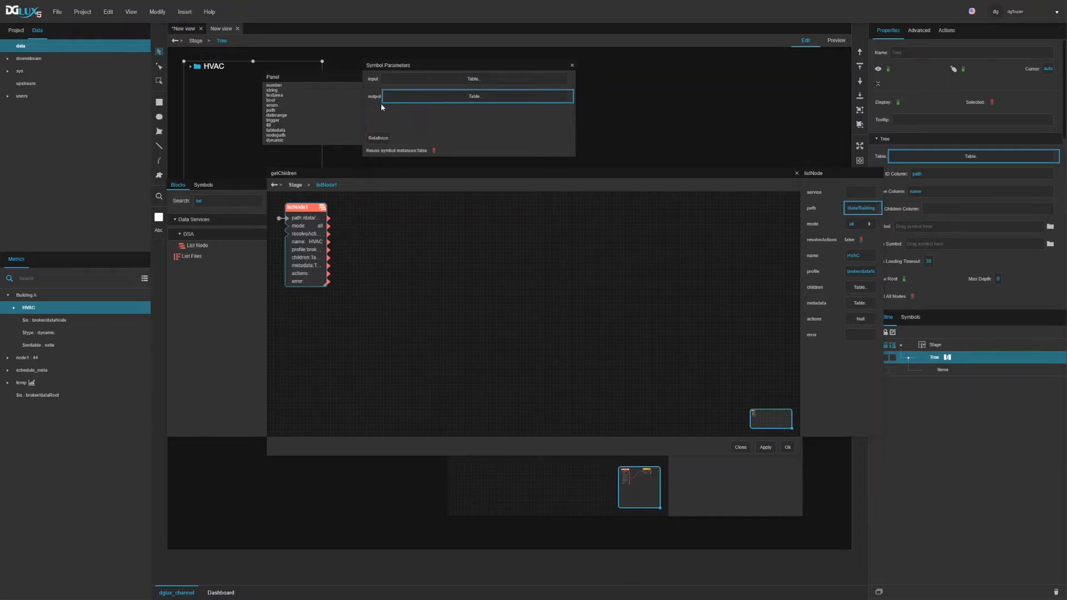
Make the output parameter read-only and save the getChildren symbol
right_click(374, 100)
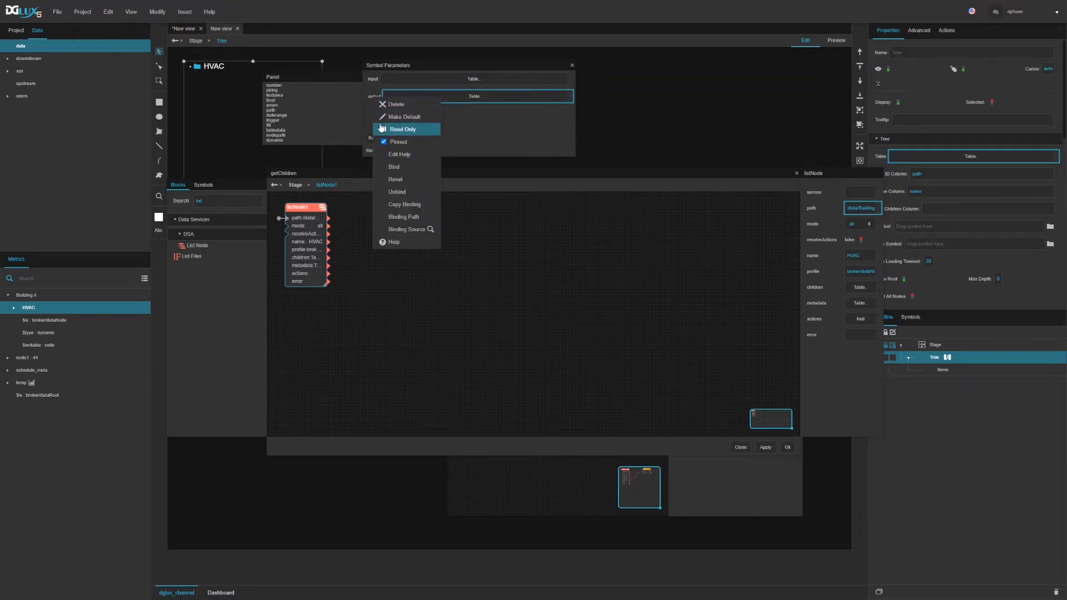
click(383, 130)
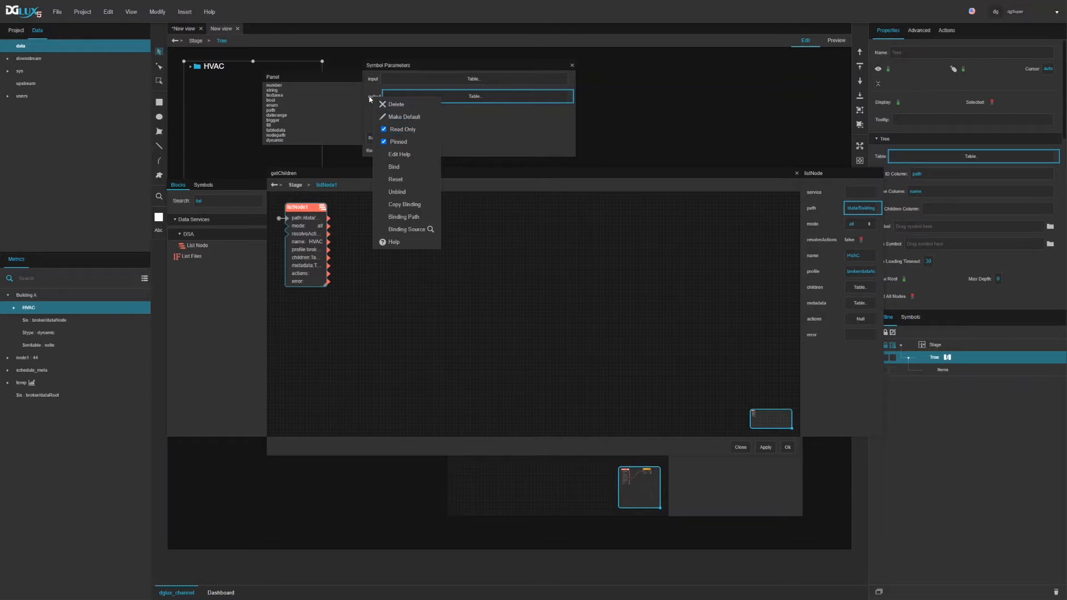
click(370, 99)
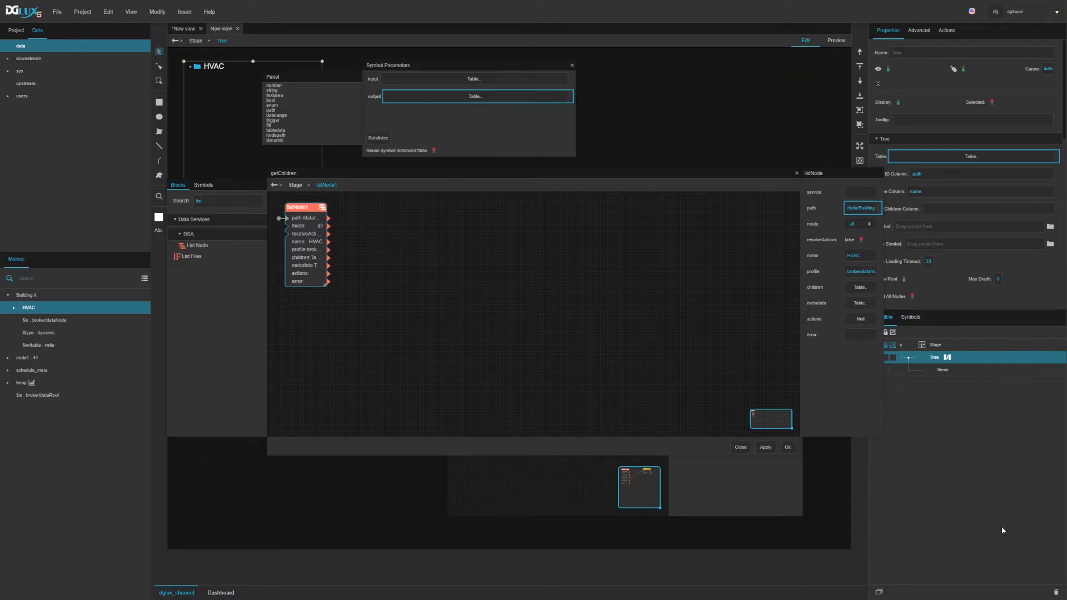
click(792, 448)
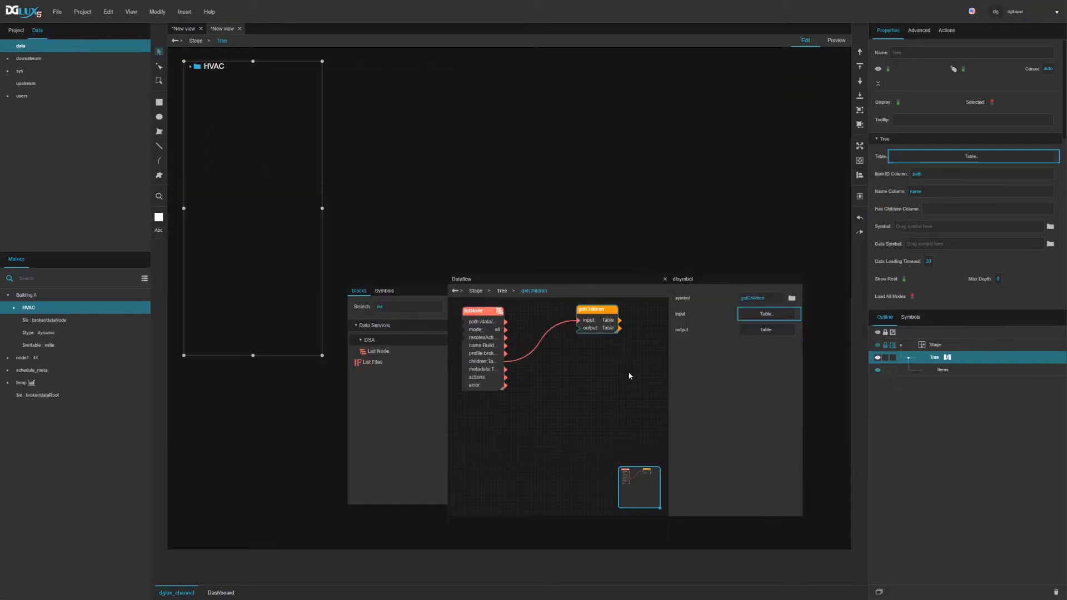
Move the getChildren block closer to the List Node and assign the getChildren symbol as the Tree's Data Symbol
drag(596, 310, 567, 313)
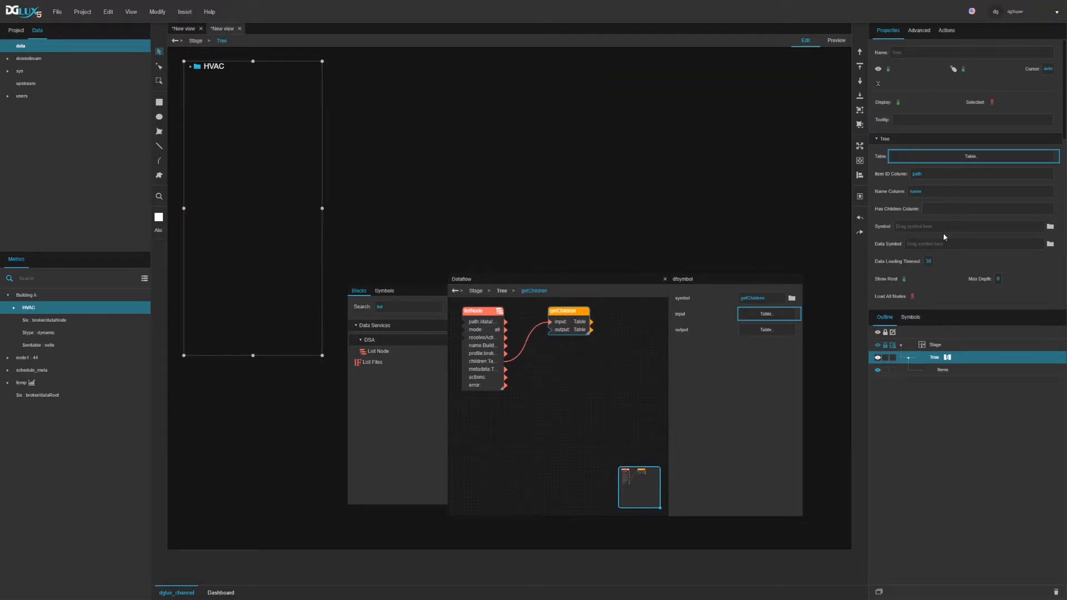
drag(573, 311, 557, 312)
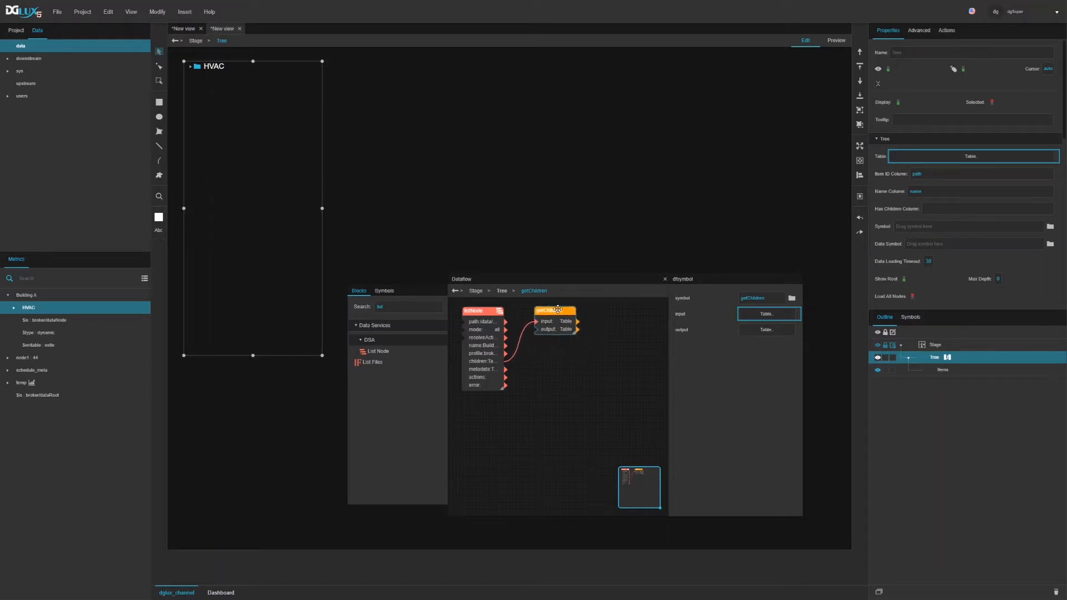
click(383, 291)
drag(376, 317, 916, 244)
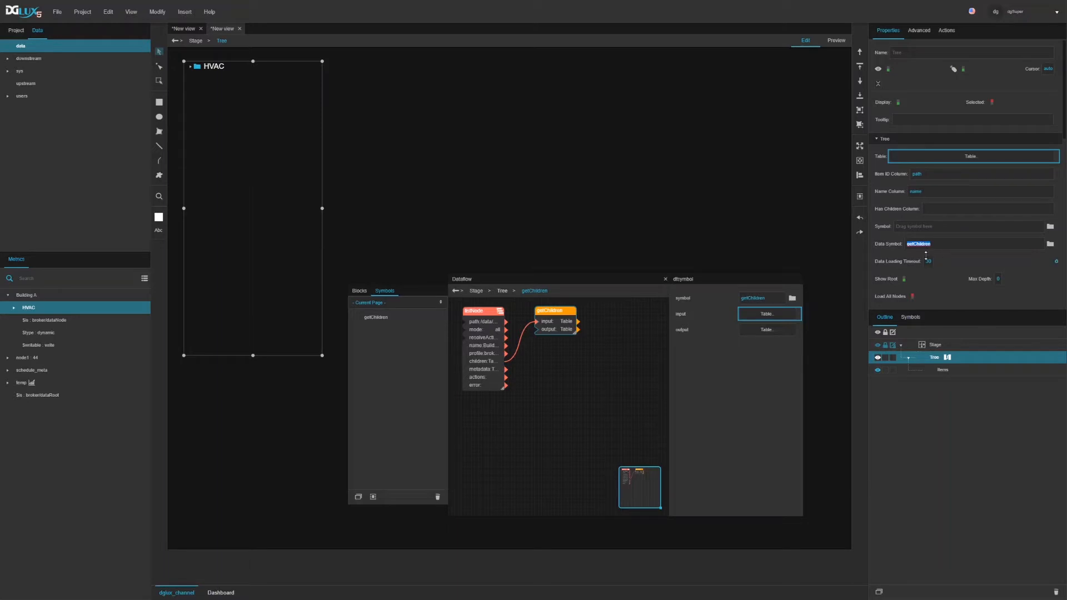
Preview the Tree with HVAC and VAV 1-1 expanded, compare it with the same data nodes in Metrics, and return to editing
click(836, 41)
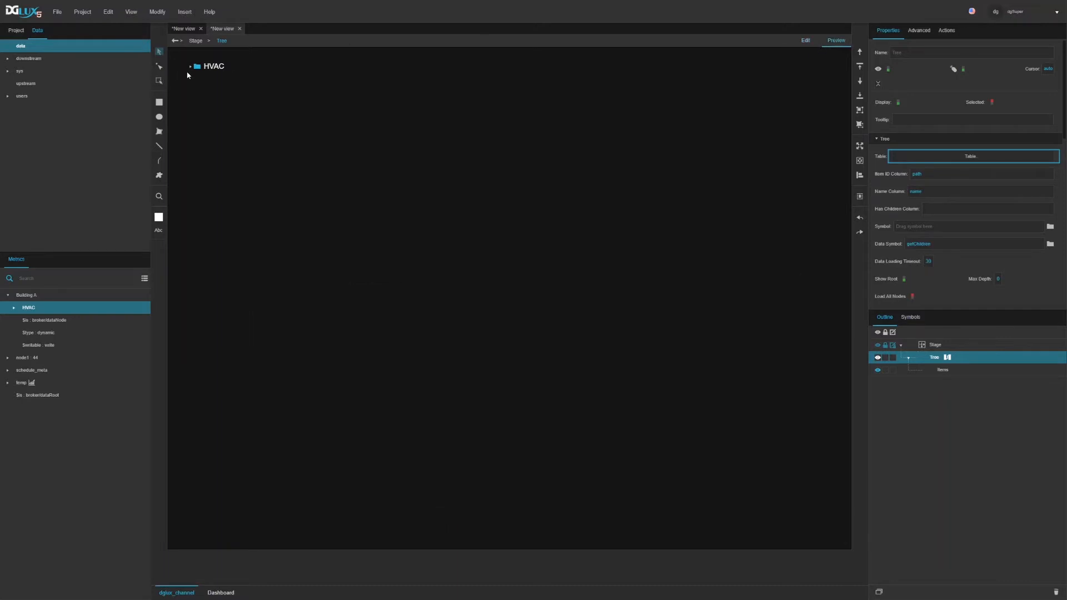
click(190, 67)
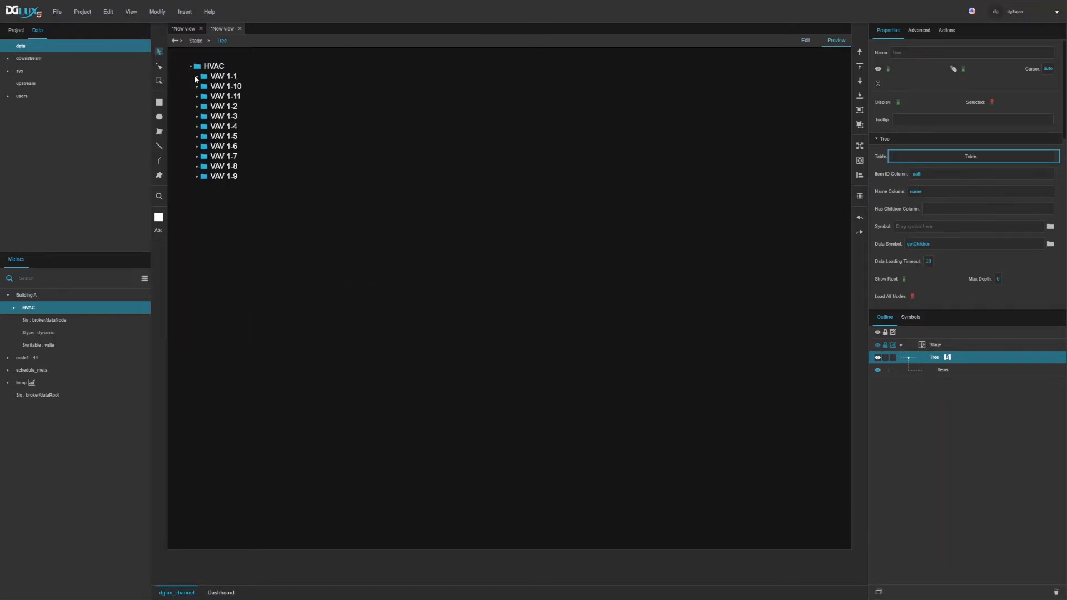
click(197, 77)
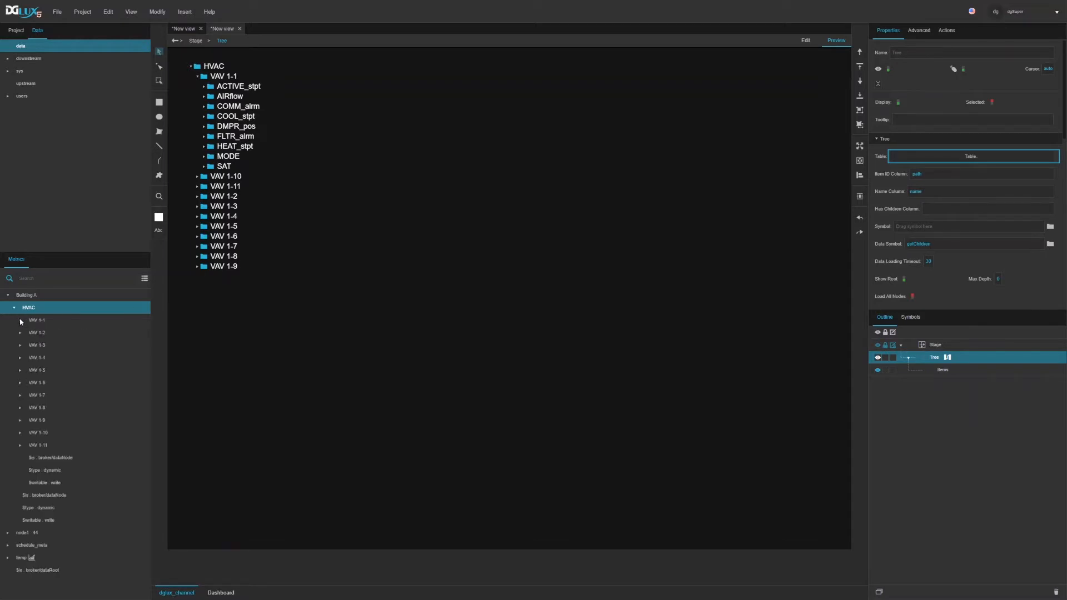
click(20, 320)
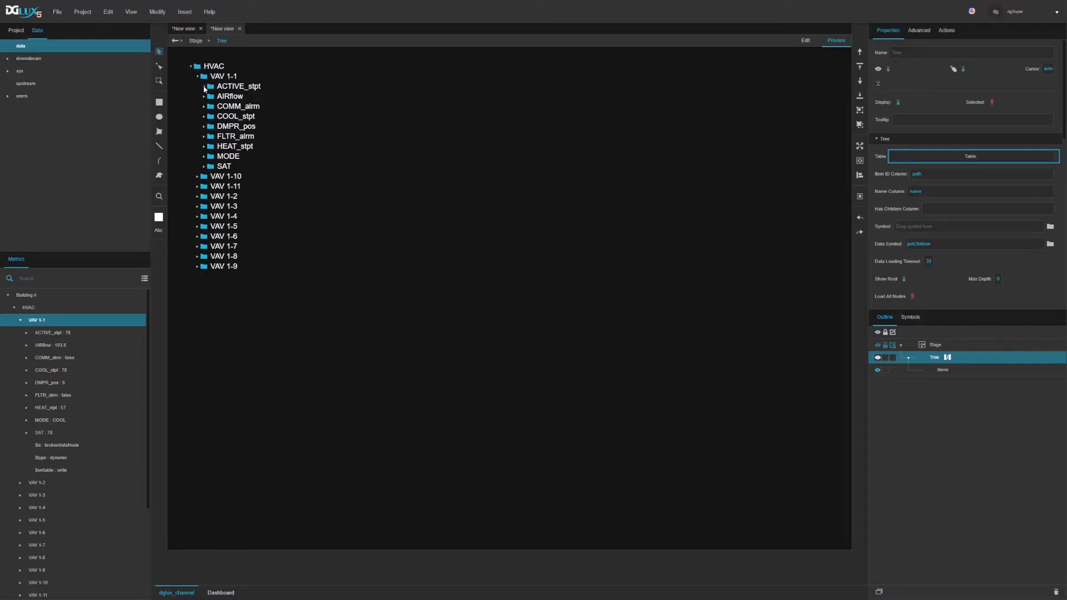
click(25, 332)
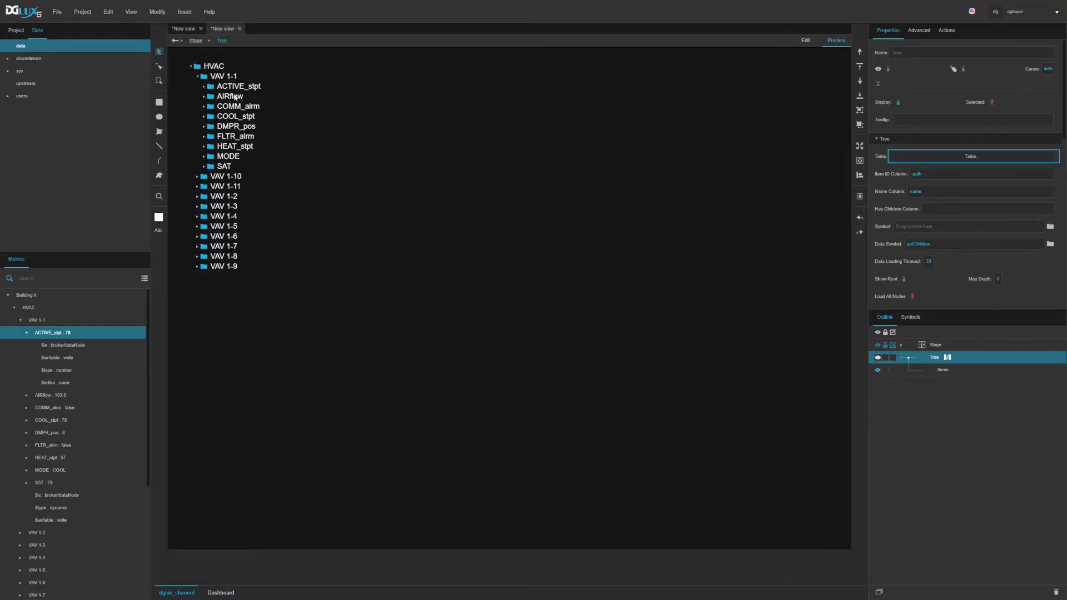
click(805, 41)
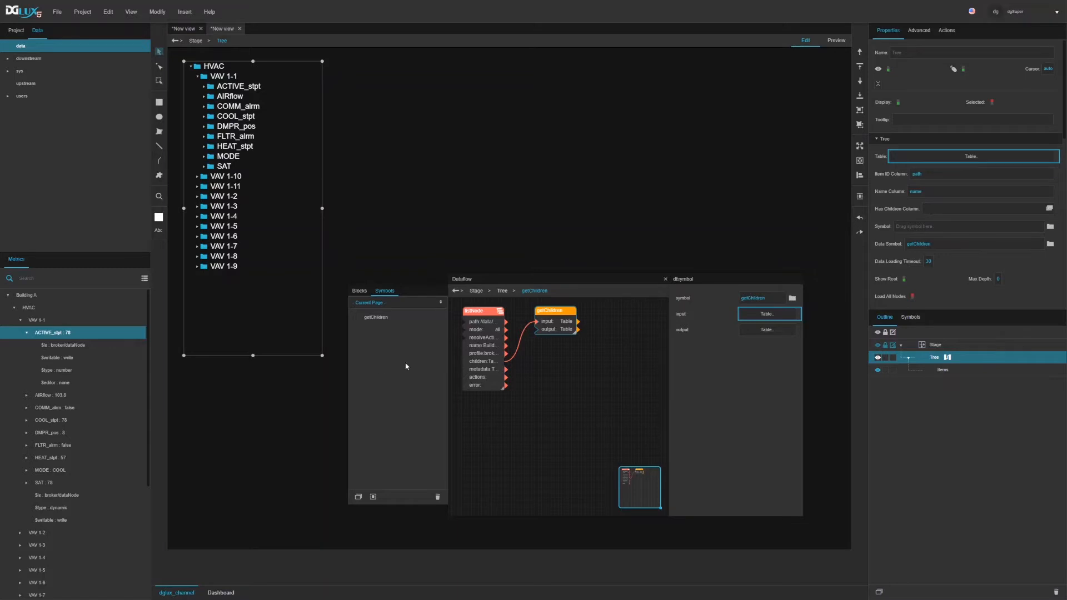
Shift the getChildren block slightly closer to the List Node and open the getChildren symbol for editing
click(483, 323)
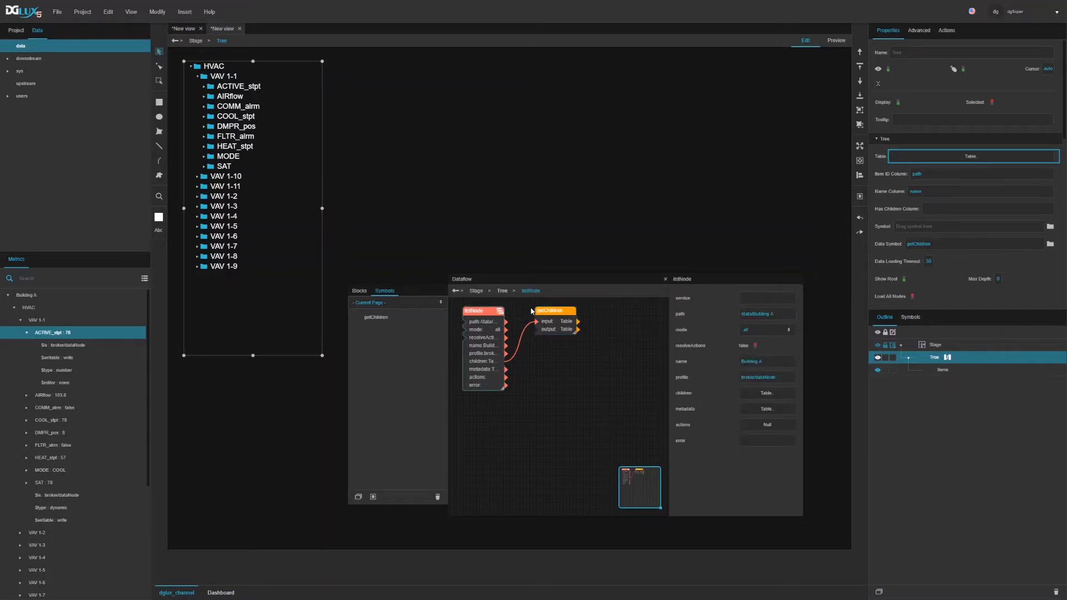
drag(550, 311, 541, 312)
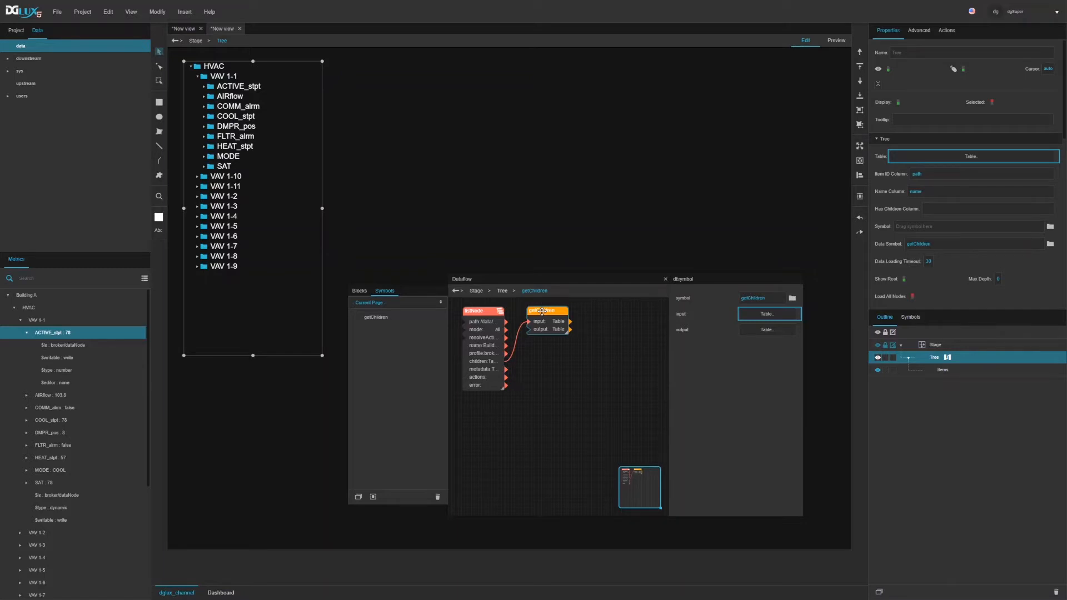
right_click(542, 311)
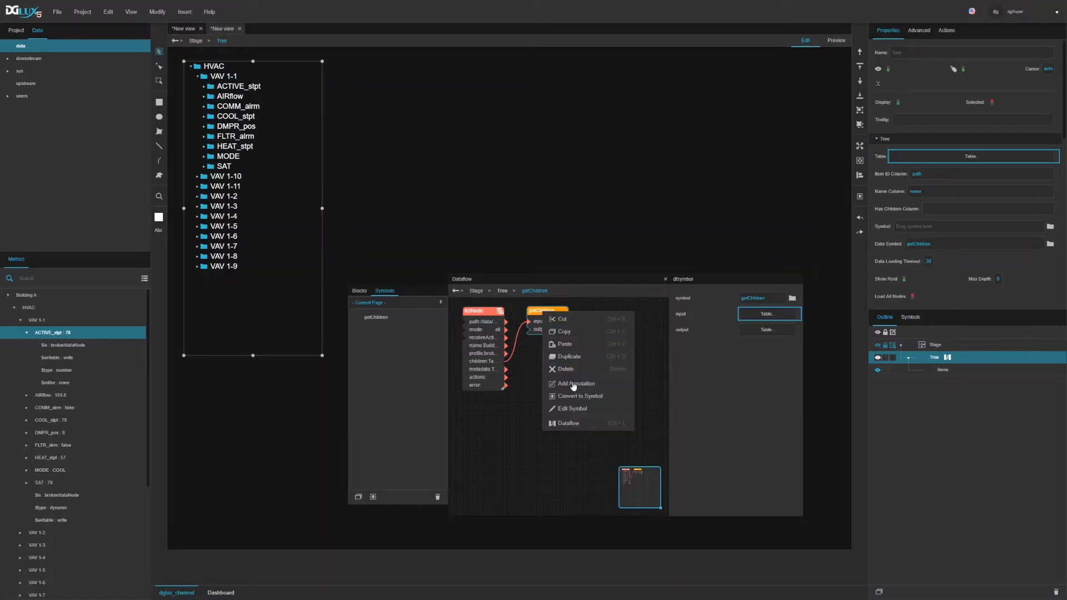
click(571, 411)
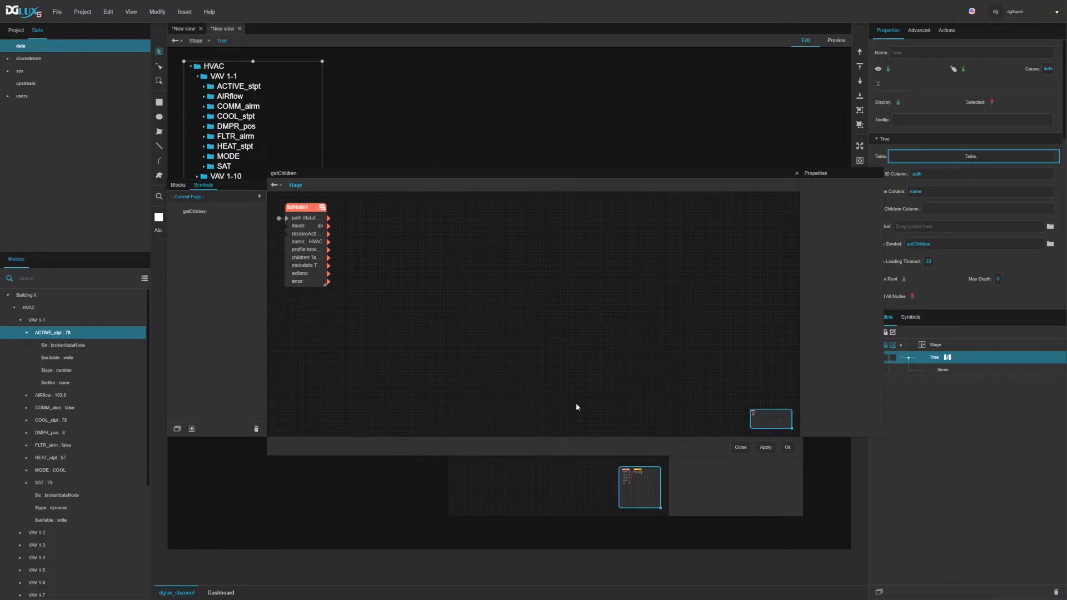
drag(442, 176, 516, 133)
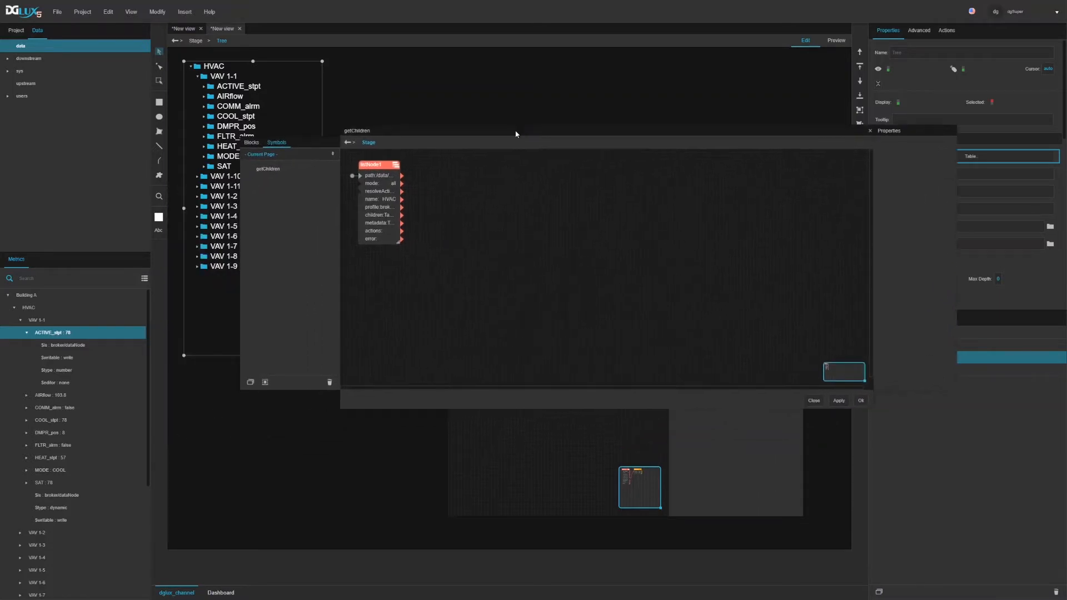
Bring up the getChildren symbol's parameters and examine the table held by its input parameter
click(392, 190)
right_click(419, 192)
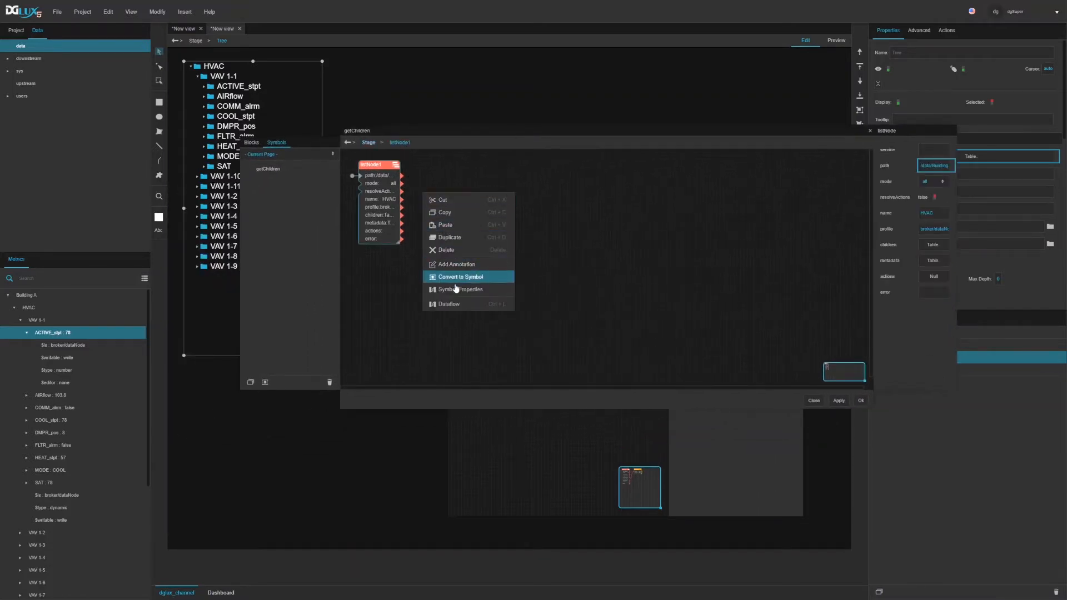
click(455, 276)
click(474, 79)
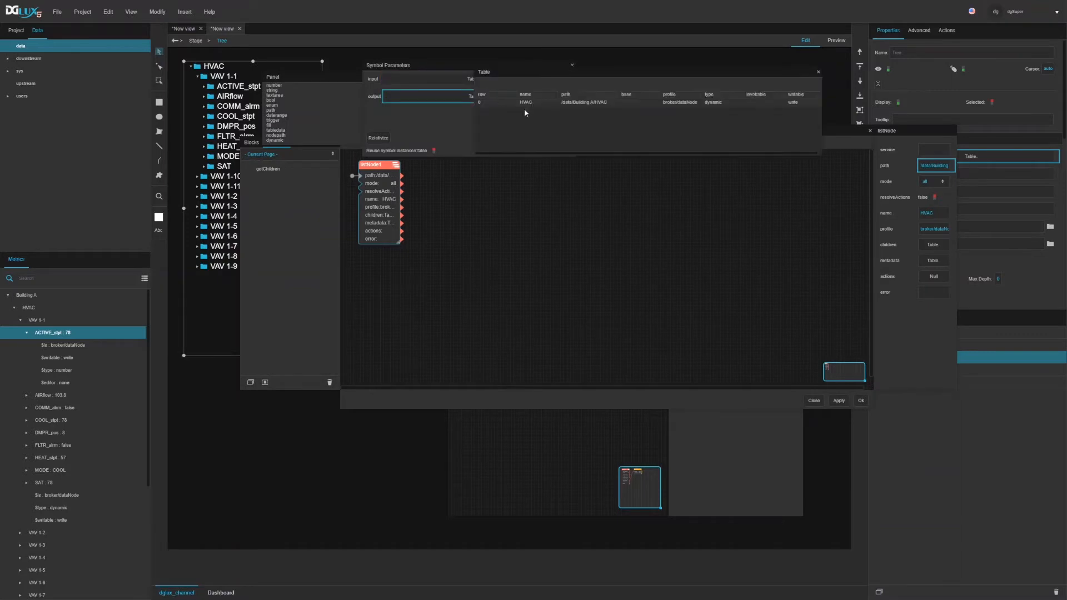
click(683, 189)
drag(657, 131, 675, 165)
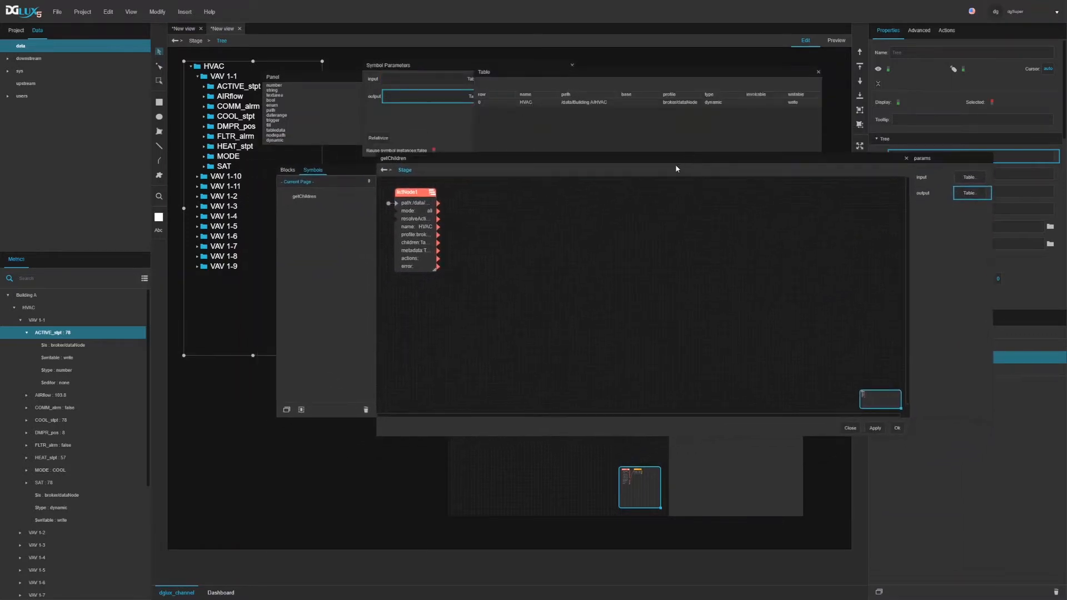
click(580, 103)
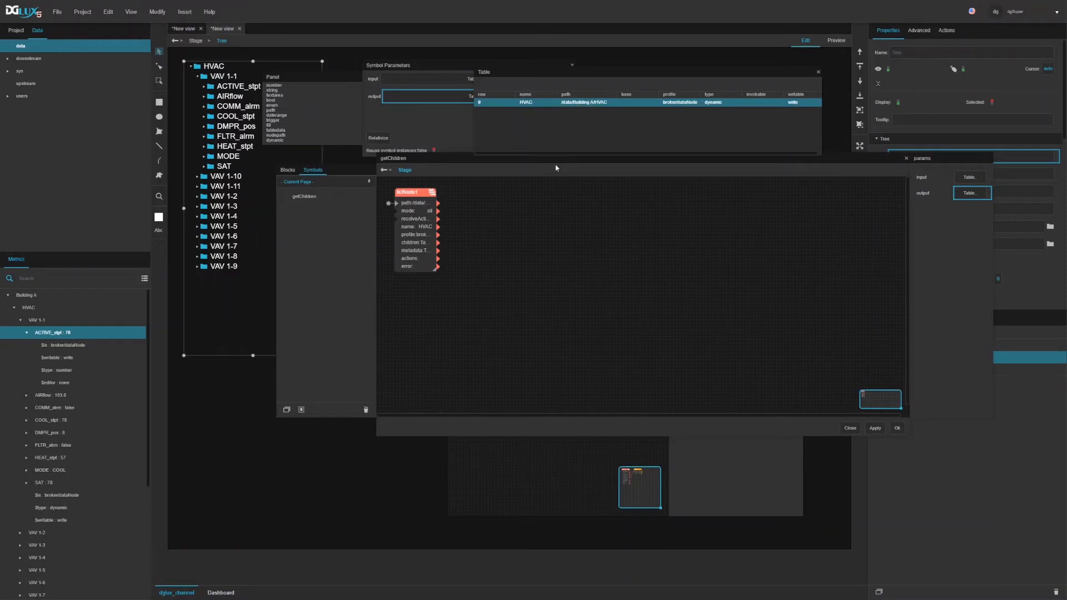
Examine the inner List Node's children table alongside the symbol's input table
click(413, 210)
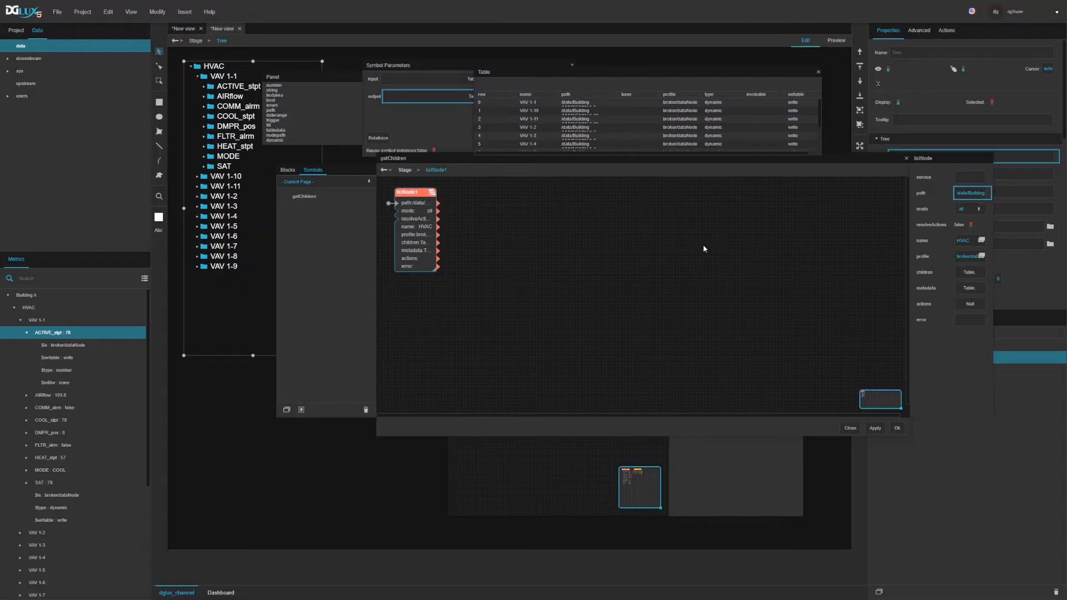
click(623, 128)
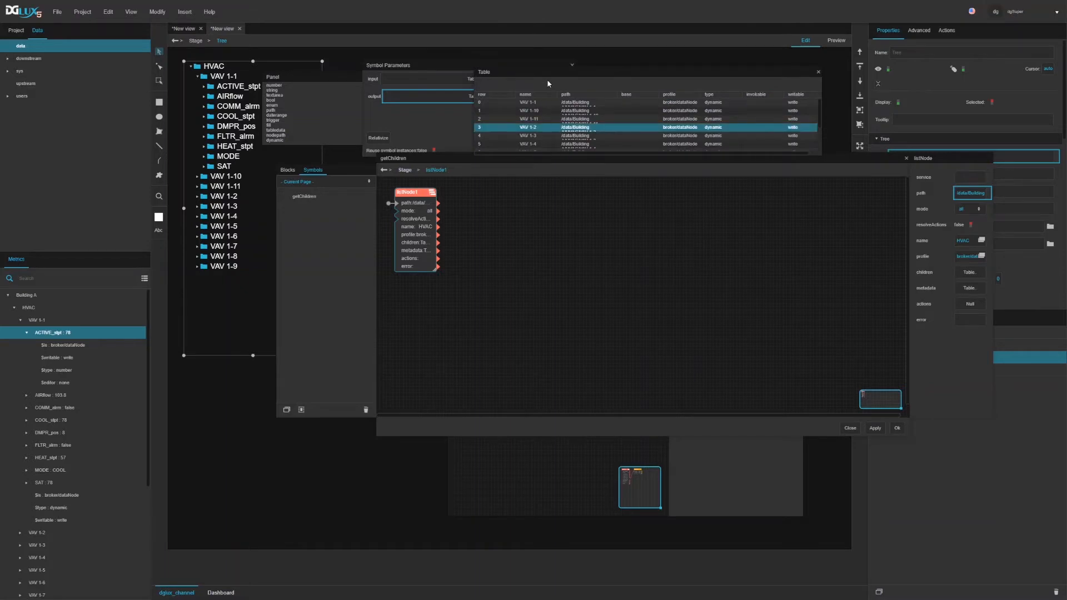
drag(548, 83, 588, 76)
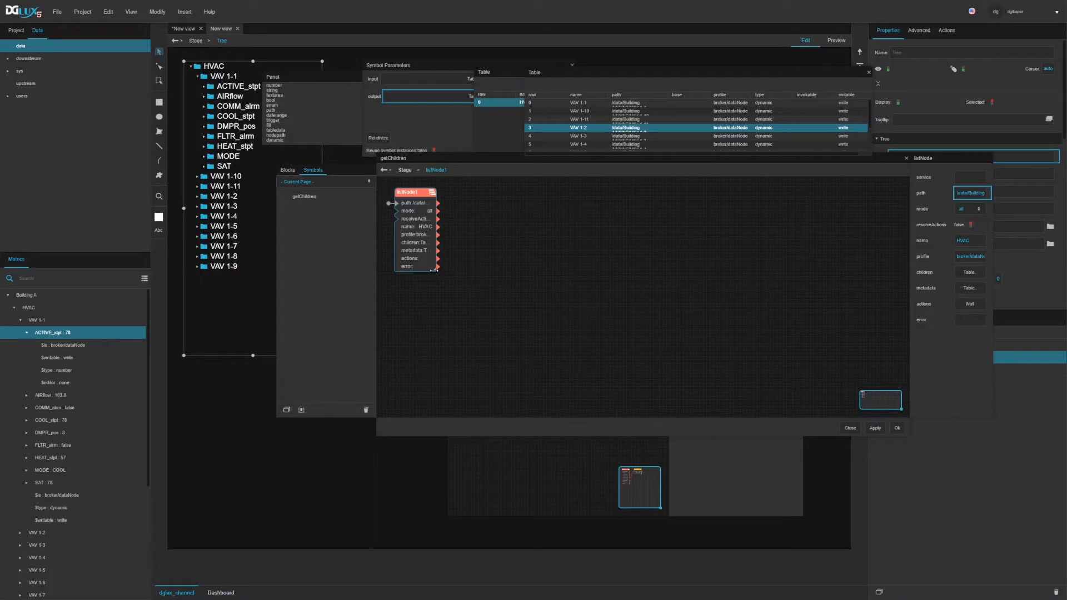
Widen the inner List Node block, duplicate it, place the copy to its right, and convert the copy into a symbol named checkChildren
drag(434, 278, 450, 275)
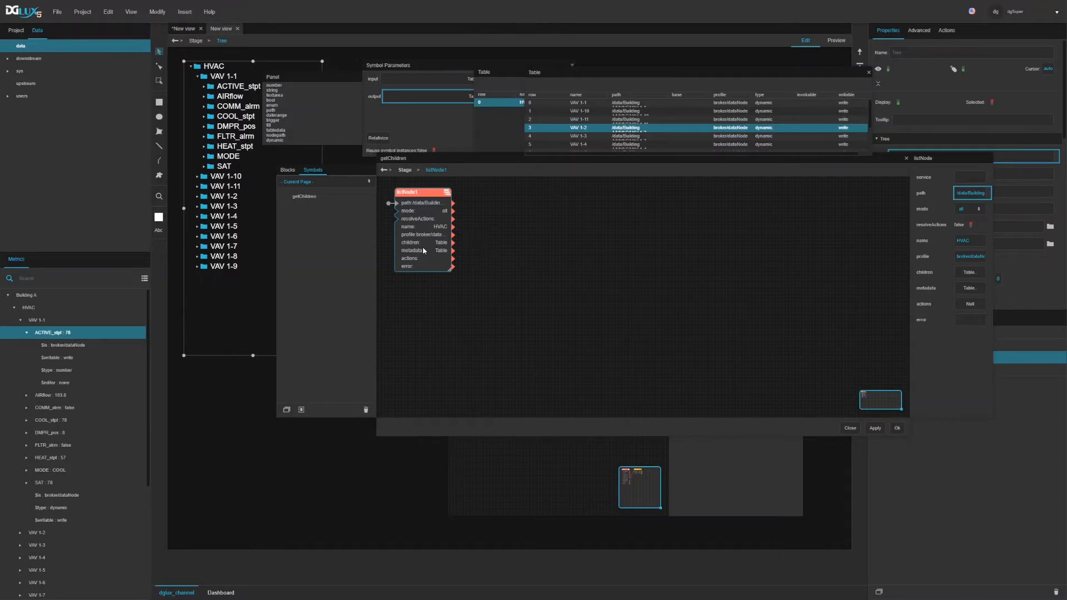
key(ctrl+d)
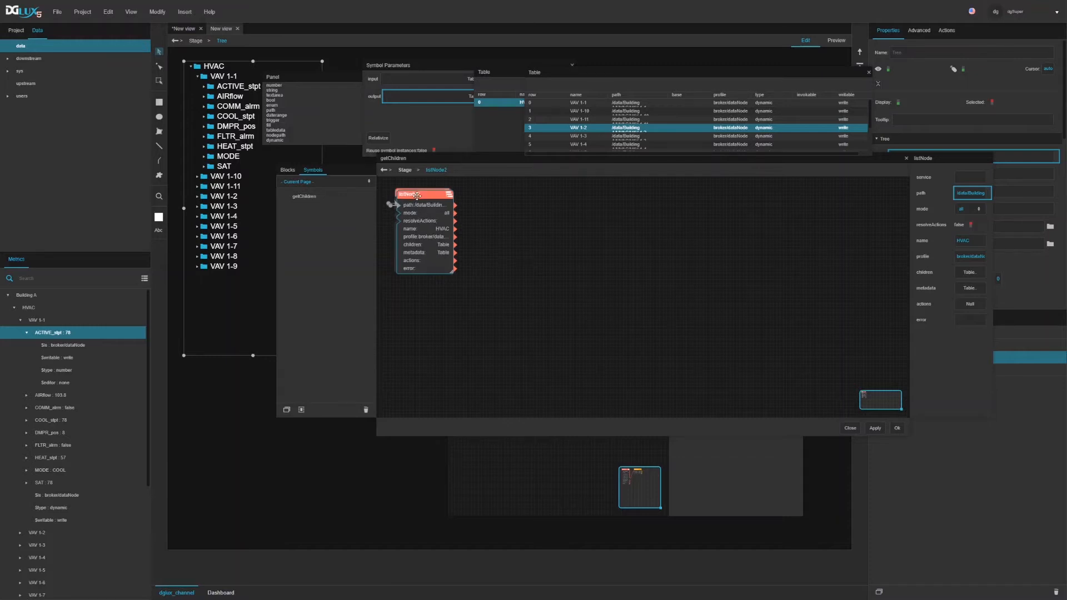
drag(416, 194, 568, 228)
right_click(567, 228)
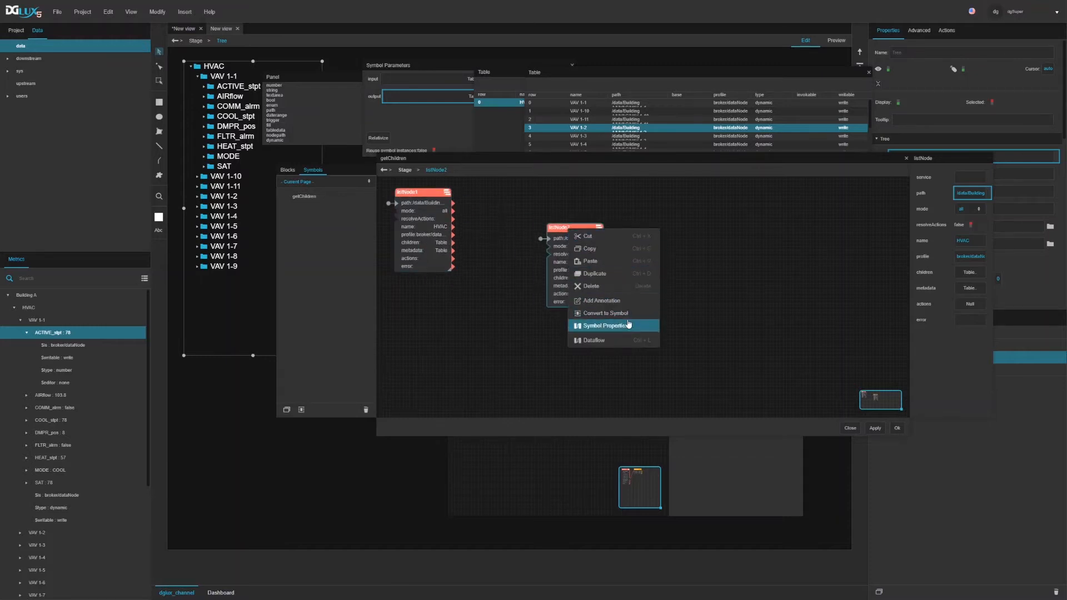
click(606, 313)
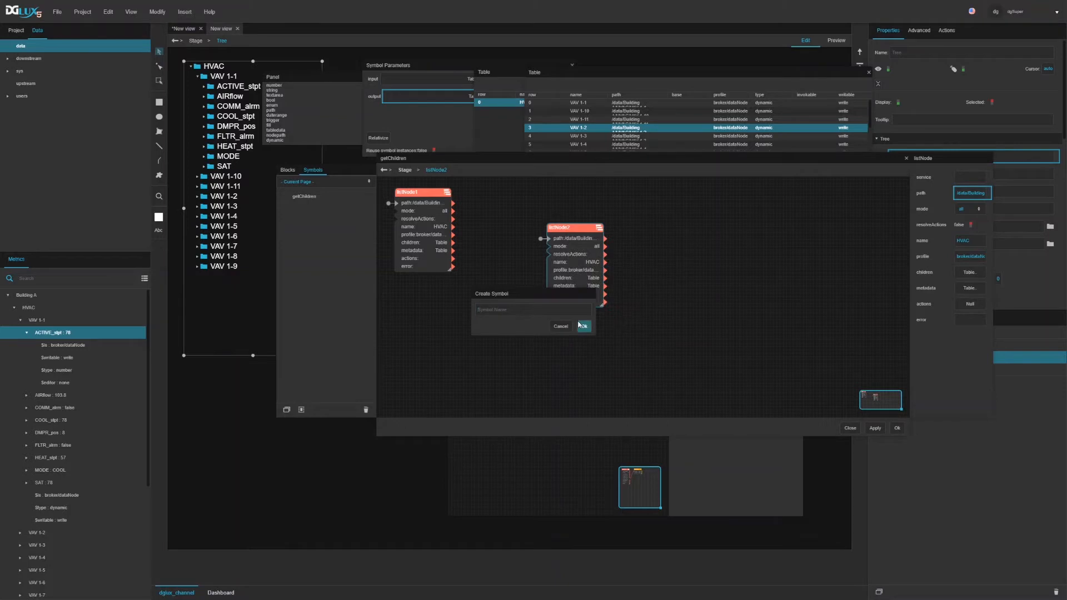
text(checkChildren)
click(584, 328)
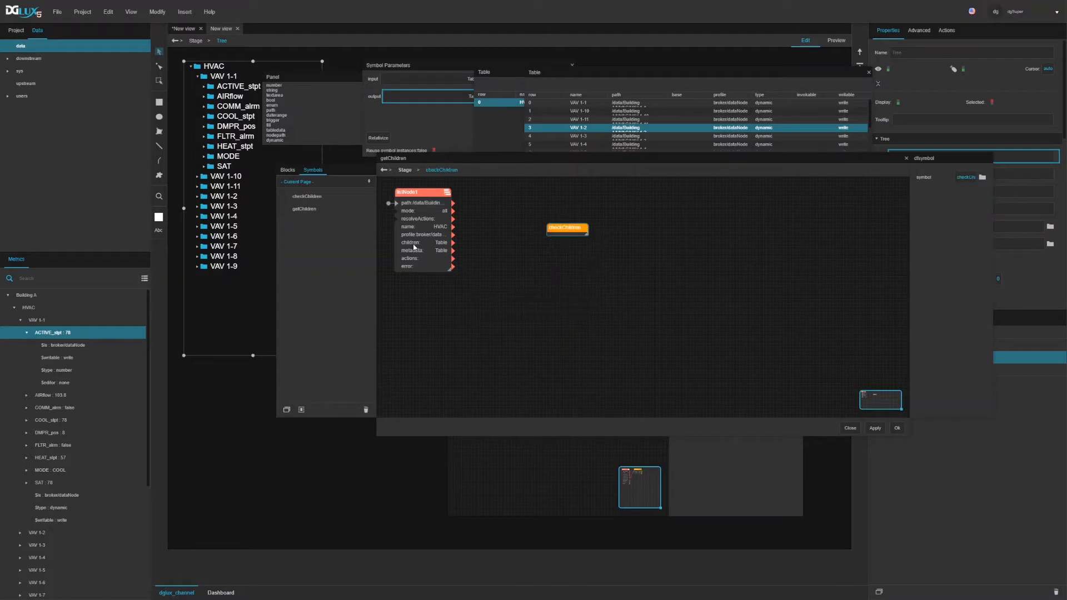
drag(554, 228, 570, 225)
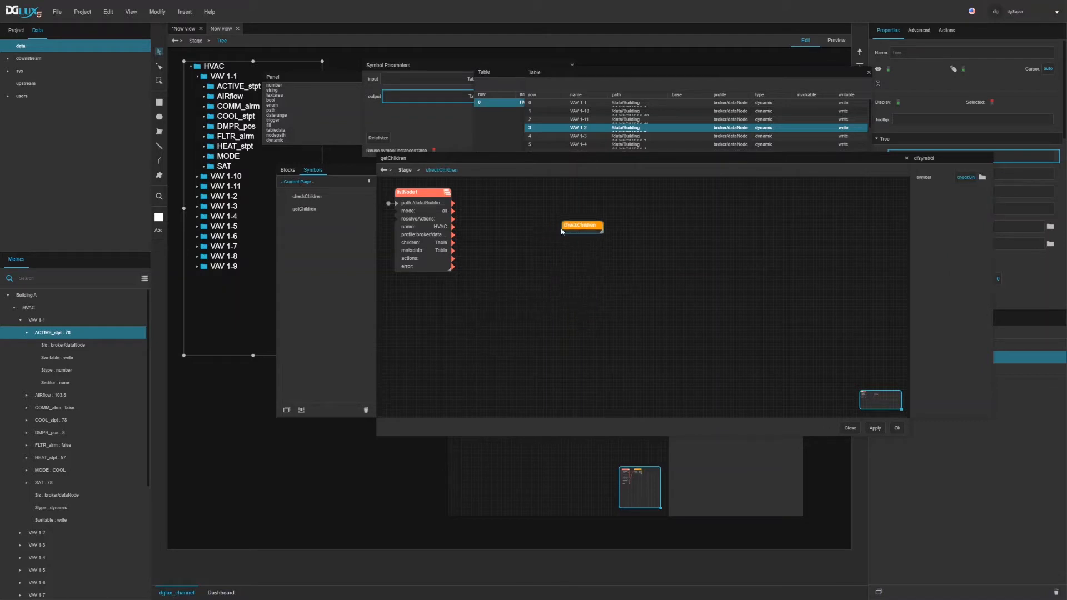
click(297, 209)
click(307, 197)
click(305, 212)
click(308, 199)
click(305, 212)
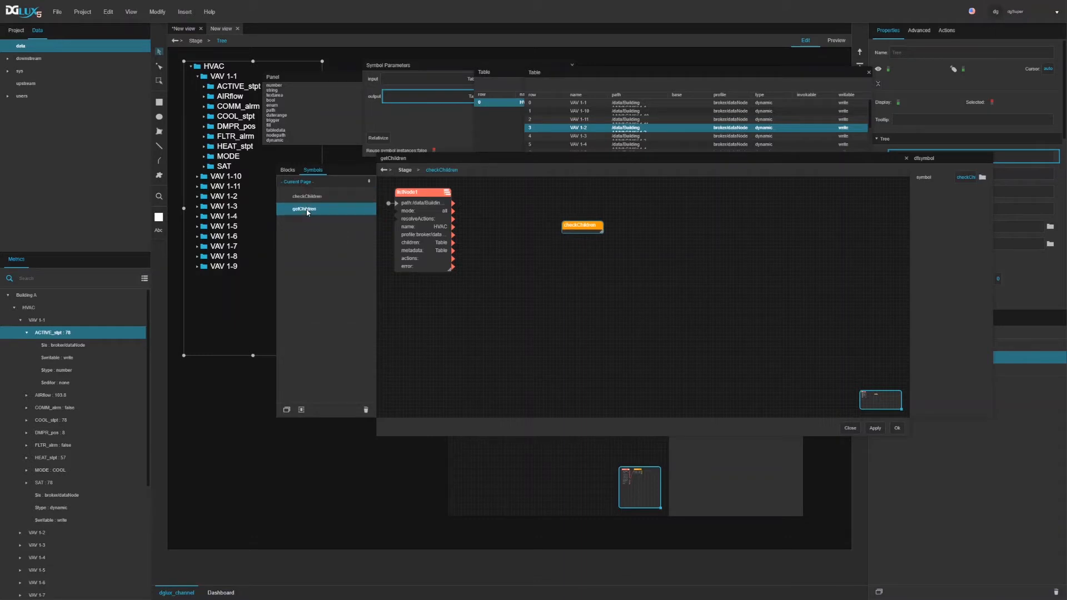
click(307, 198)
click(305, 211)
click(301, 197)
click(300, 211)
drag(579, 225, 582, 201)
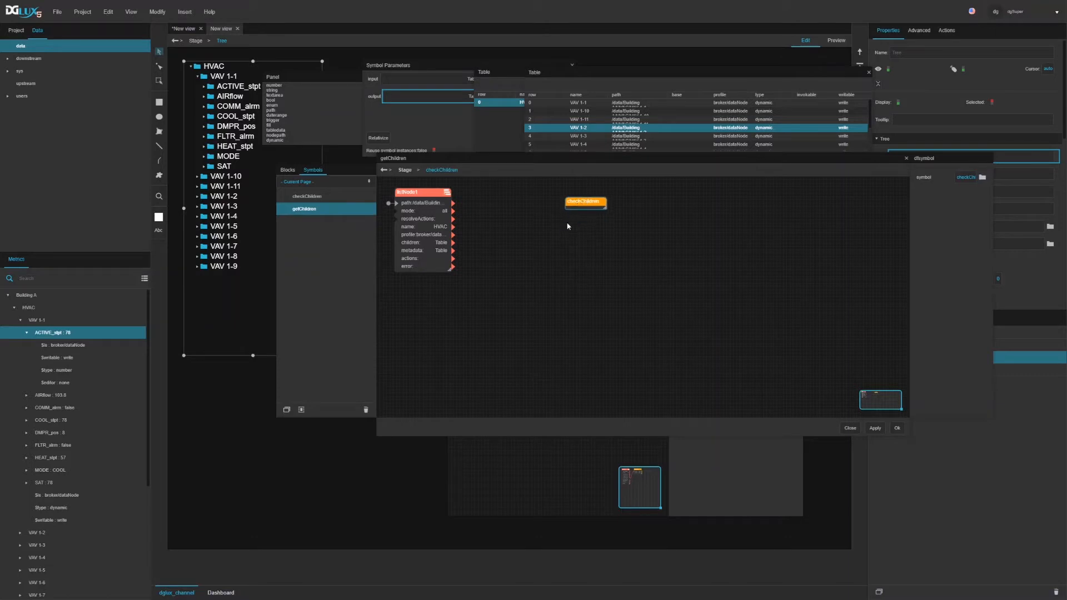
click(300, 197)
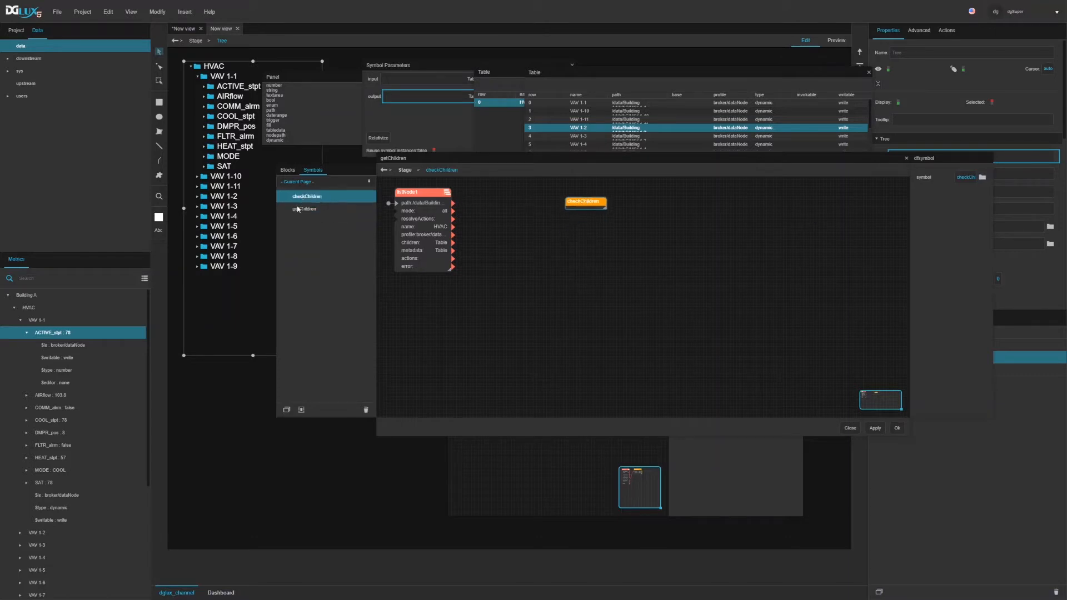
click(298, 209)
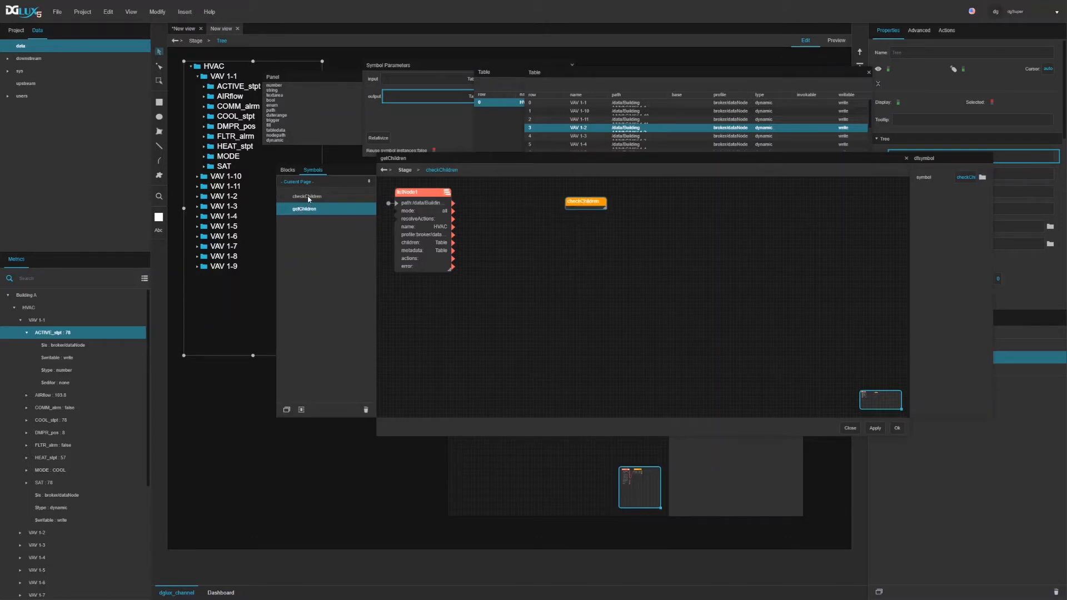
click(308, 194)
click(307, 210)
click(306, 197)
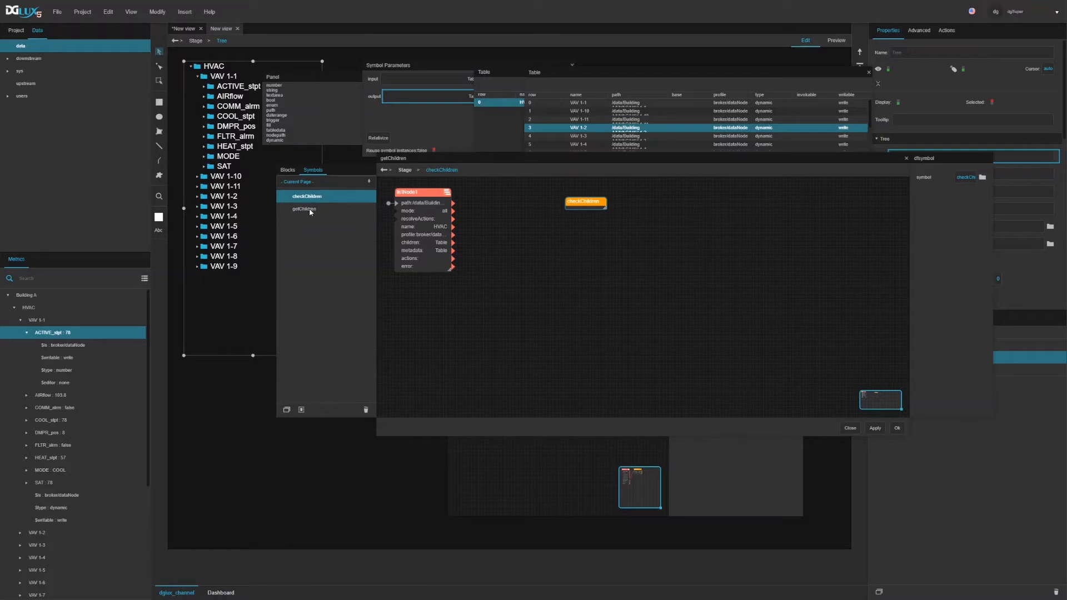
click(310, 212)
Rename the checkChildren symbol as getChildren.checkChildren so that it nests under the getChildren symbol
click(316, 199)
right_click(314, 199)
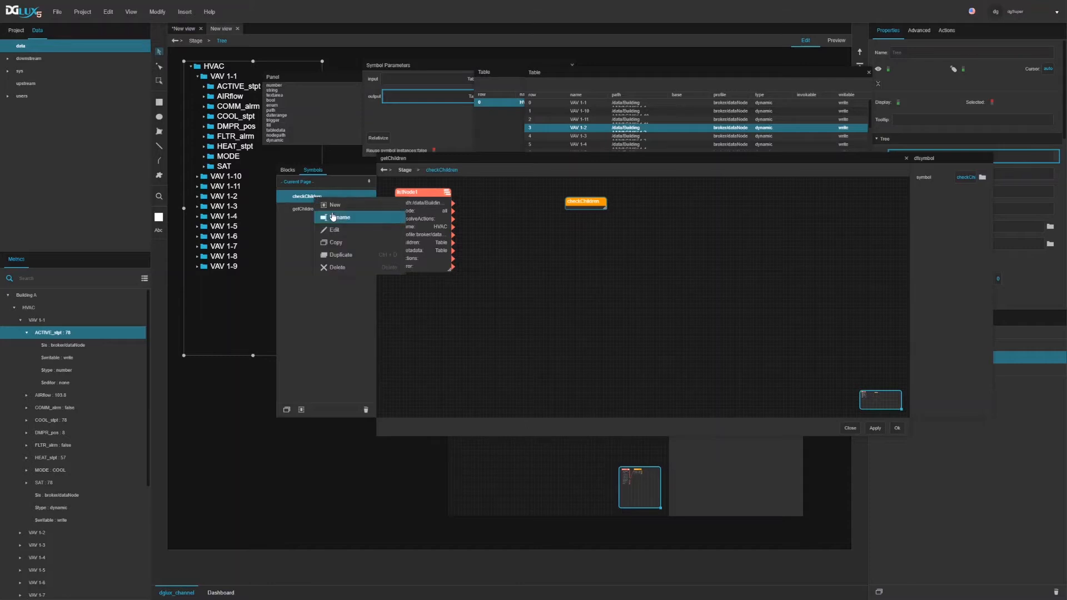
click(338, 218)
click(286, 196)
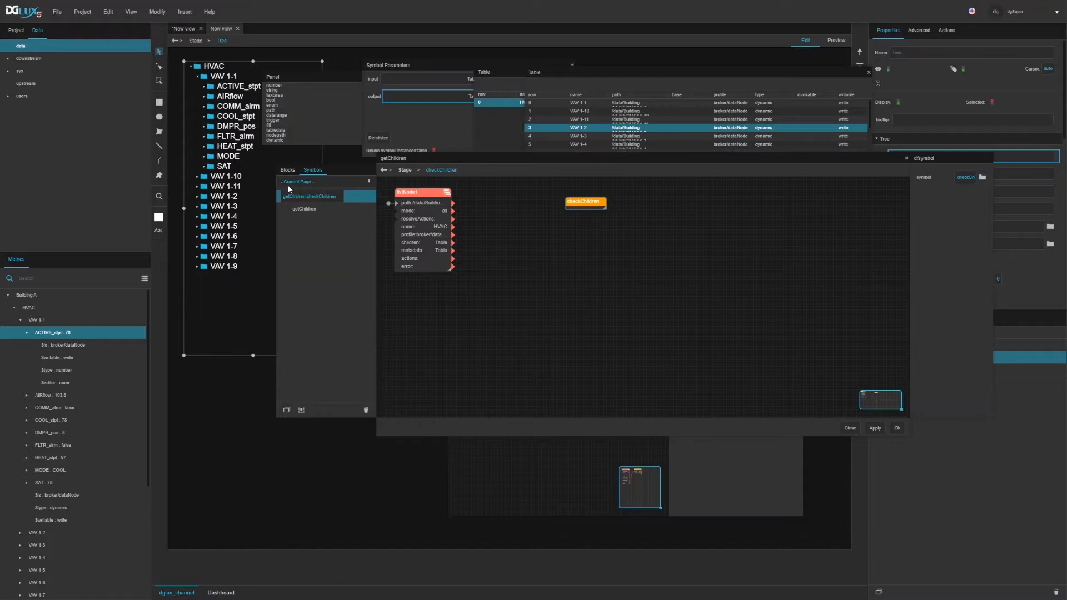
key(Return)
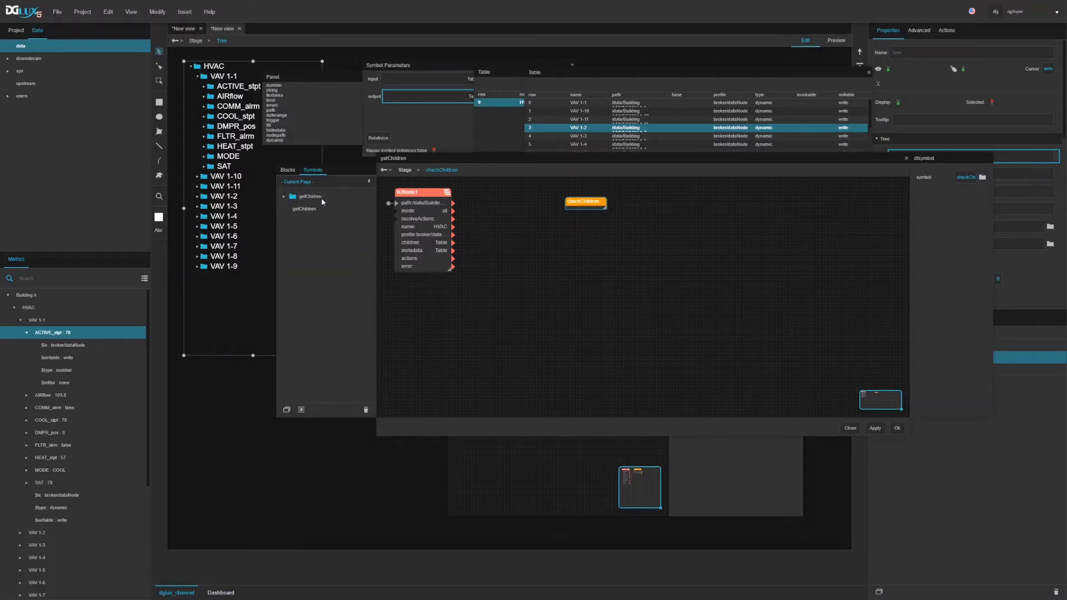
drag(318, 209, 320, 201)
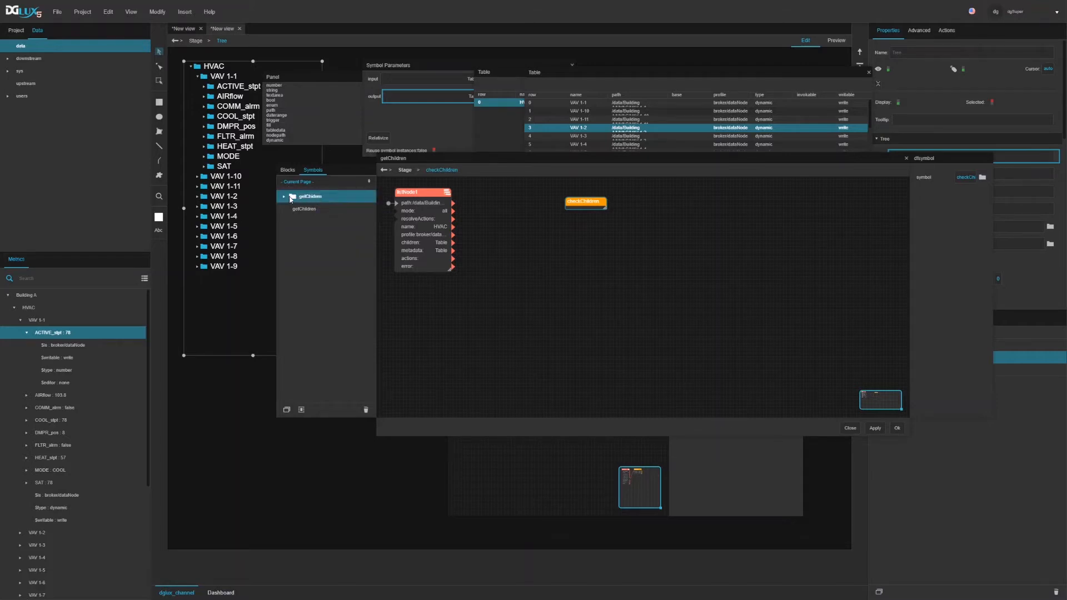
right_click(310, 210)
click(332, 226)
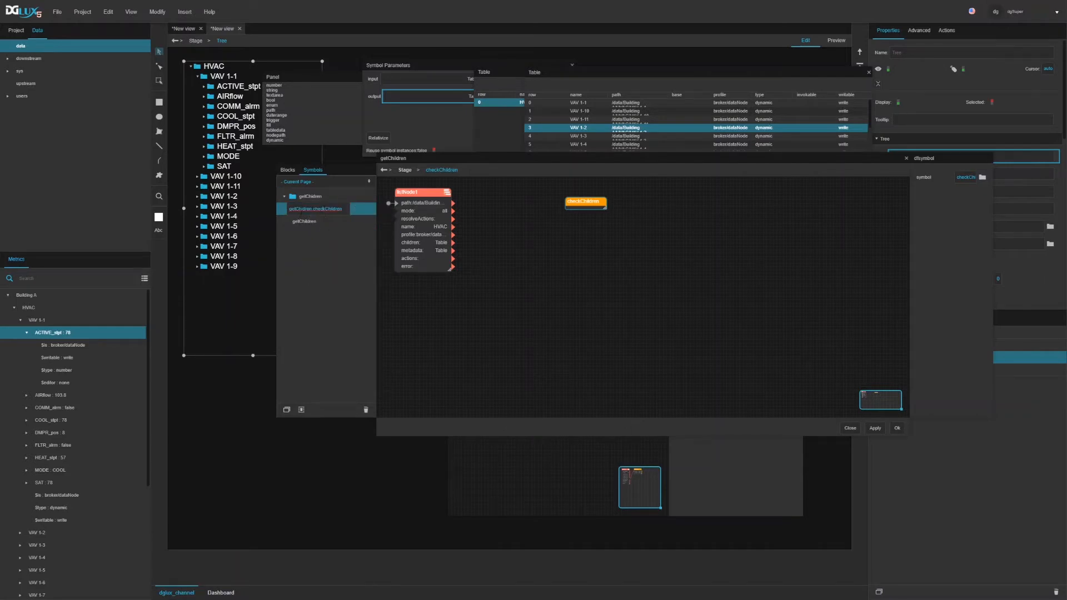
text(l)
key(Return)
click(284, 197)
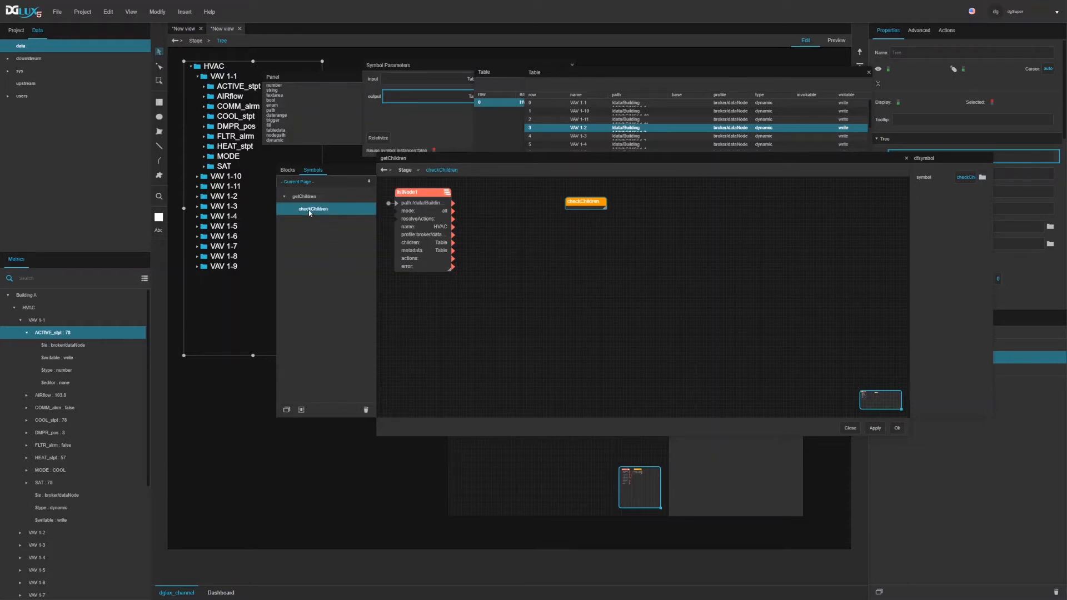
click(307, 197)
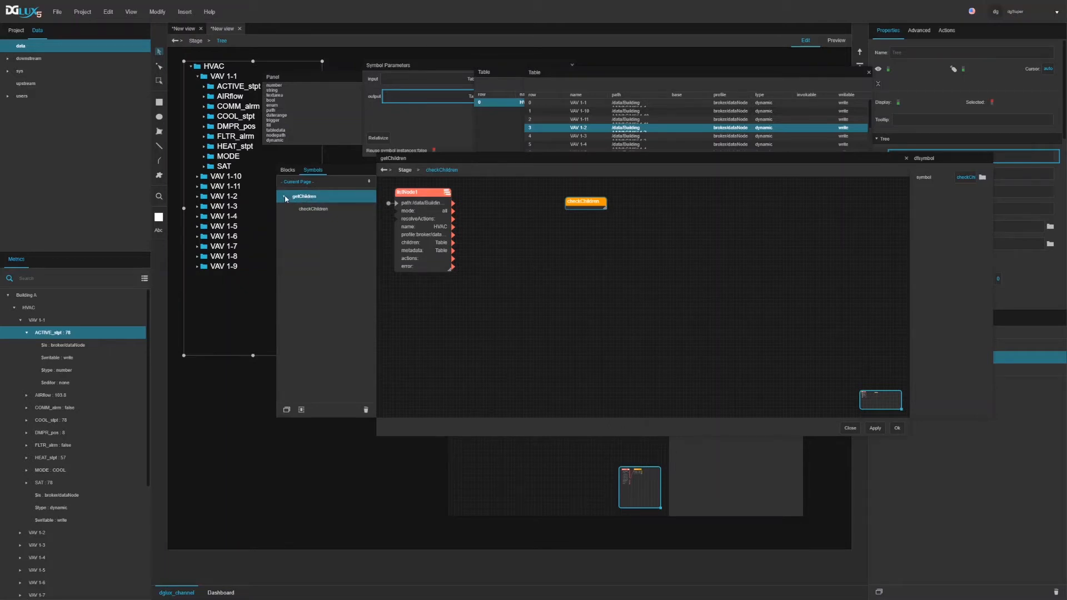
click(285, 198)
click(285, 197)
click(285, 198)
click(285, 198)
Replace the old checkChildren block with an instance of the nested getChildren.checkChildren symbol and open that symbol for editing
drag(908, 222, 647, 223)
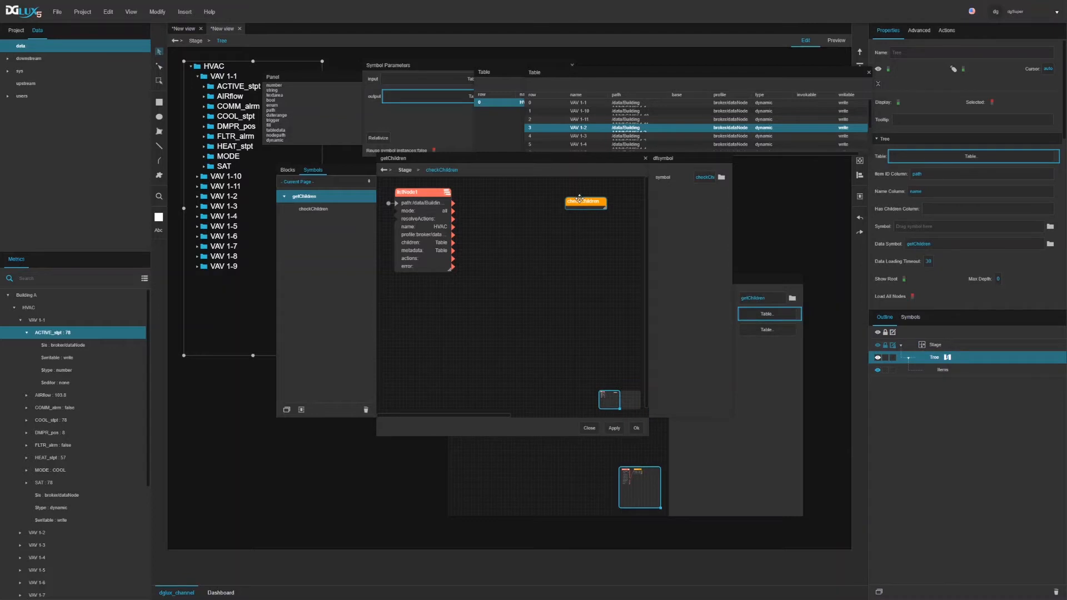
click(731, 187)
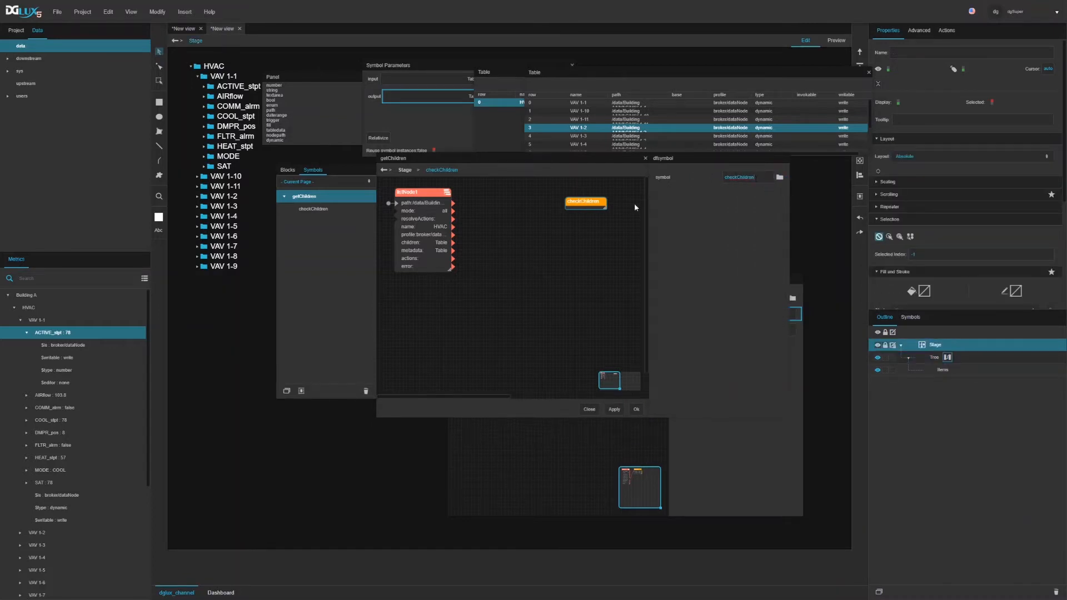
key(ctrl+z)
drag(308, 209, 531, 203)
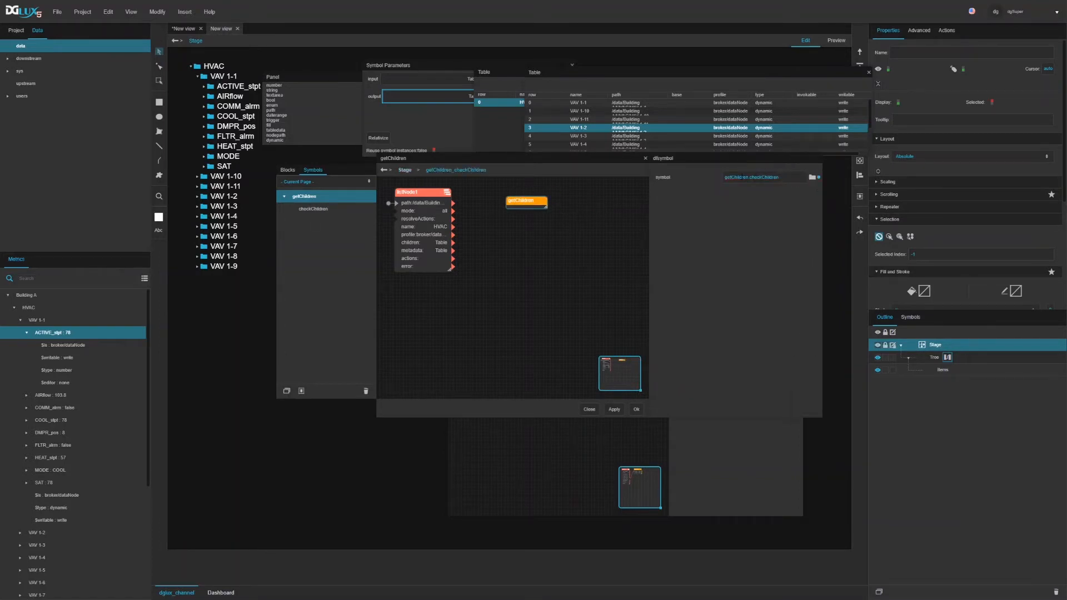
right_click(521, 204)
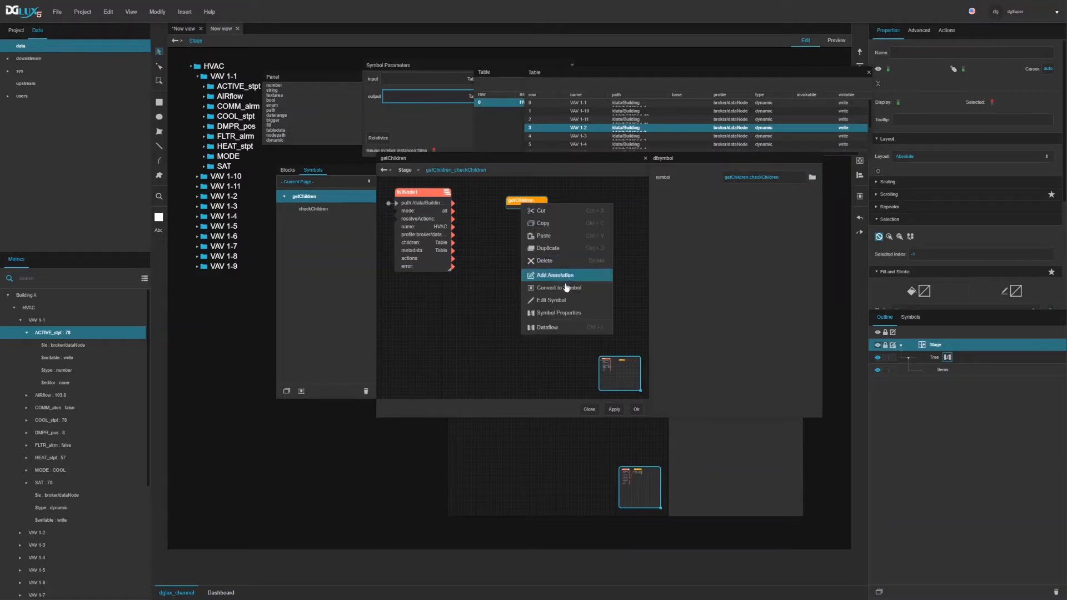
click(563, 301)
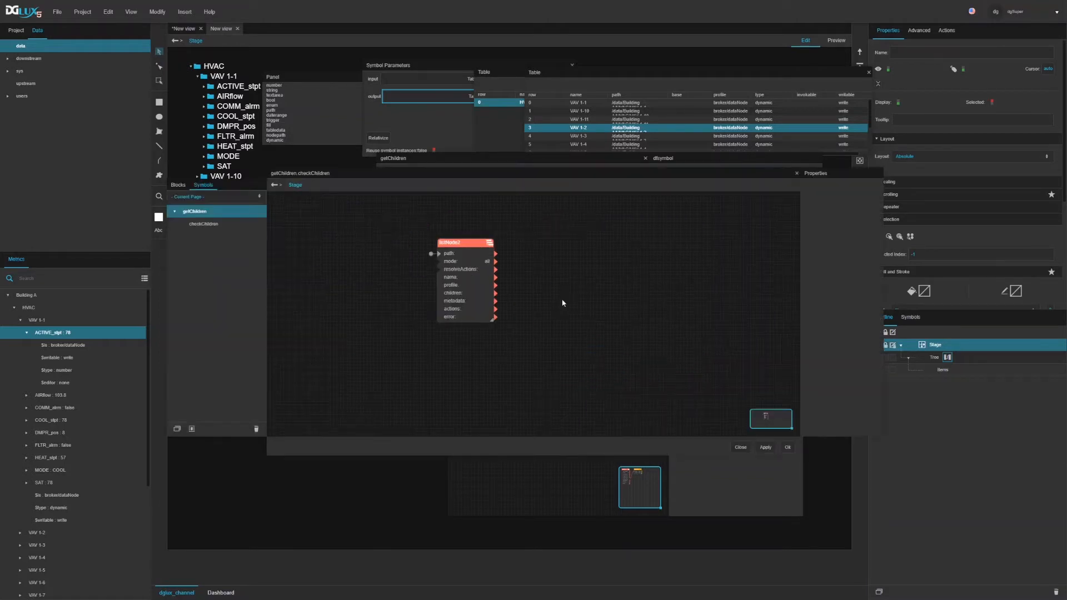
Add a string parameter named path and a bool parameter named hasChildren to the checkChildren symbol
drag(466, 255, 295, 217)
right_click(482, 267)
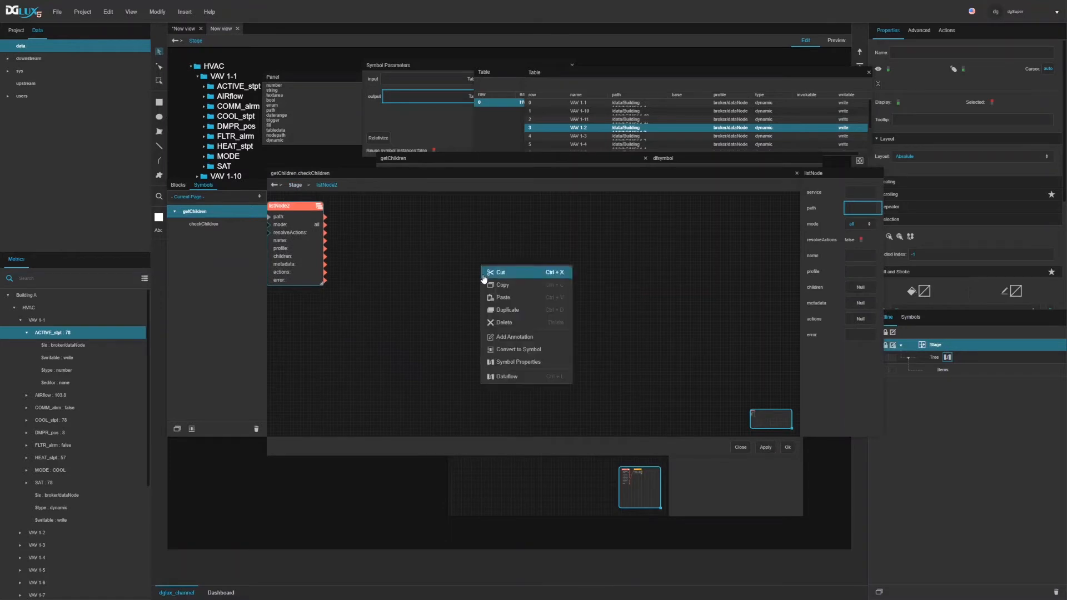
click(516, 362)
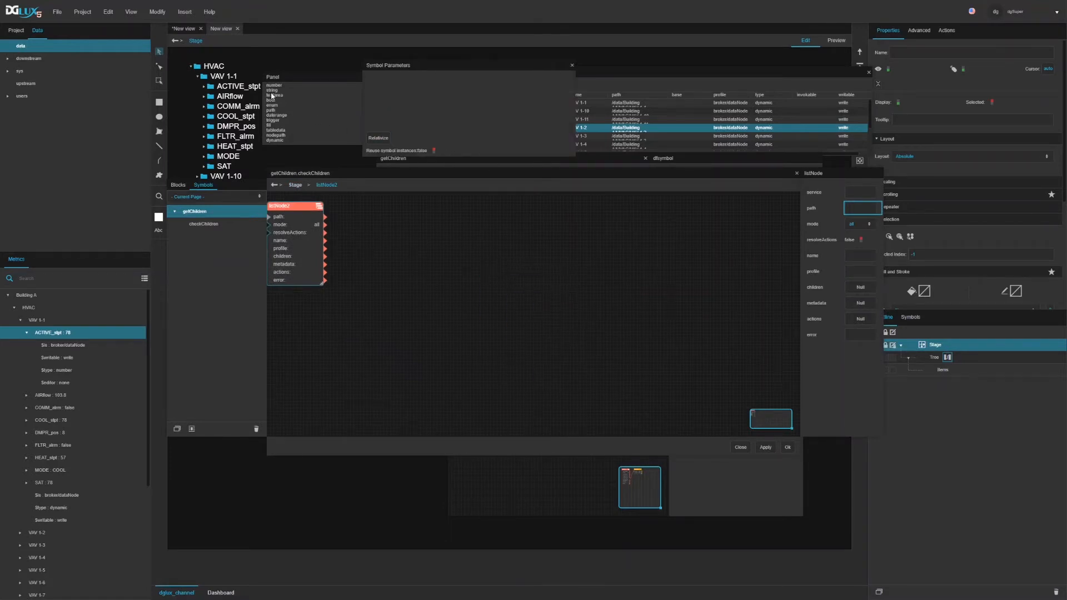
drag(273, 90, 377, 87)
double_click(374, 79)
text(path)
drag(272, 100, 373, 99)
double_click(373, 98)
text(hasChildren)
Bind the List Node's path to the path parameter and feed its children output into a new Length block
drag(301, 206, 313, 203)
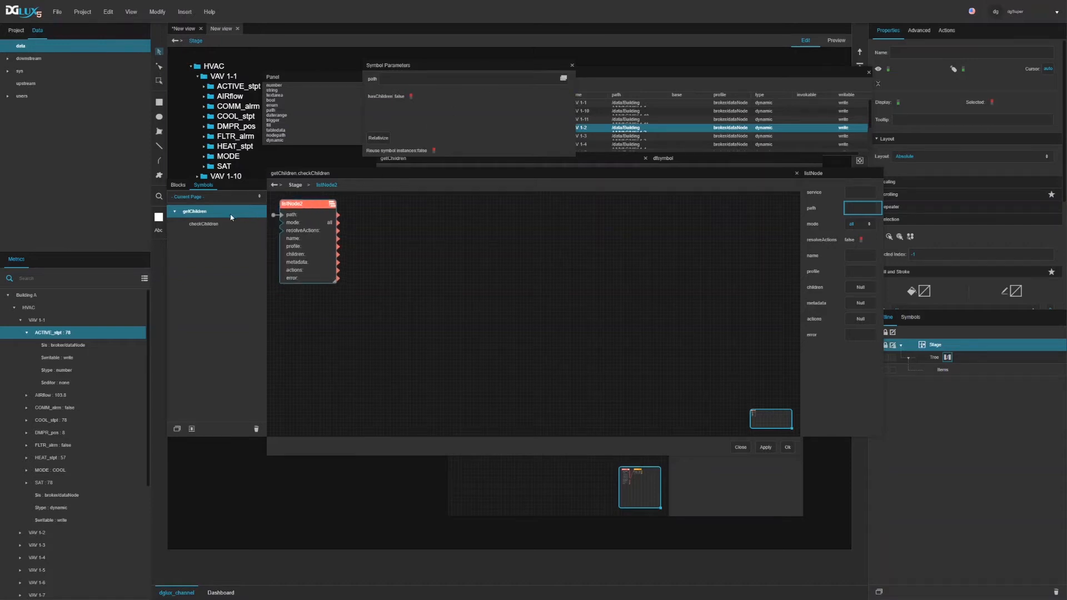
drag(570, 78, 293, 218)
click(175, 186)
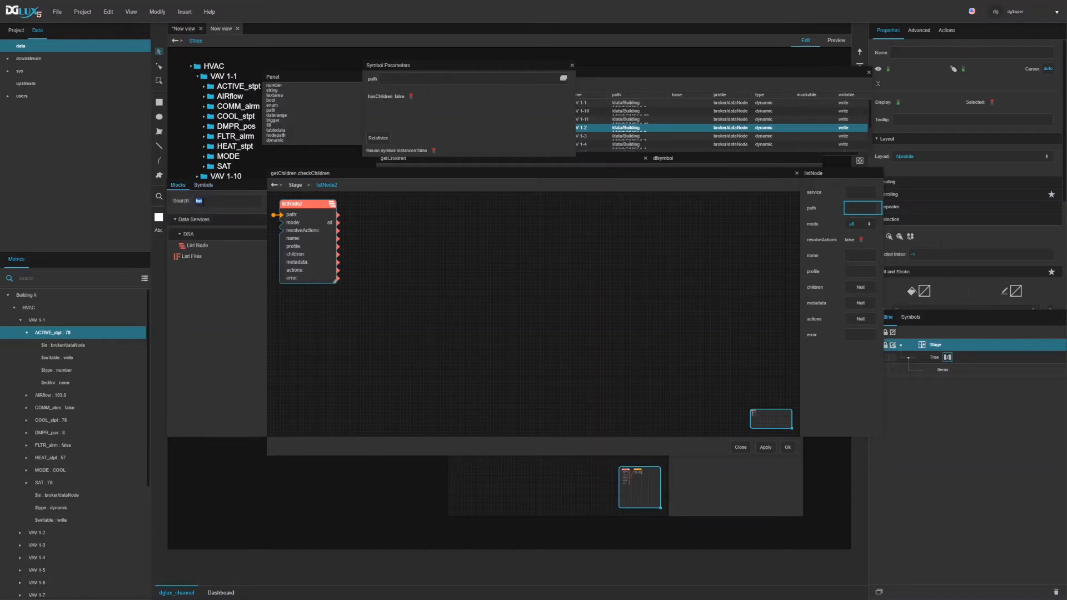
text(len)
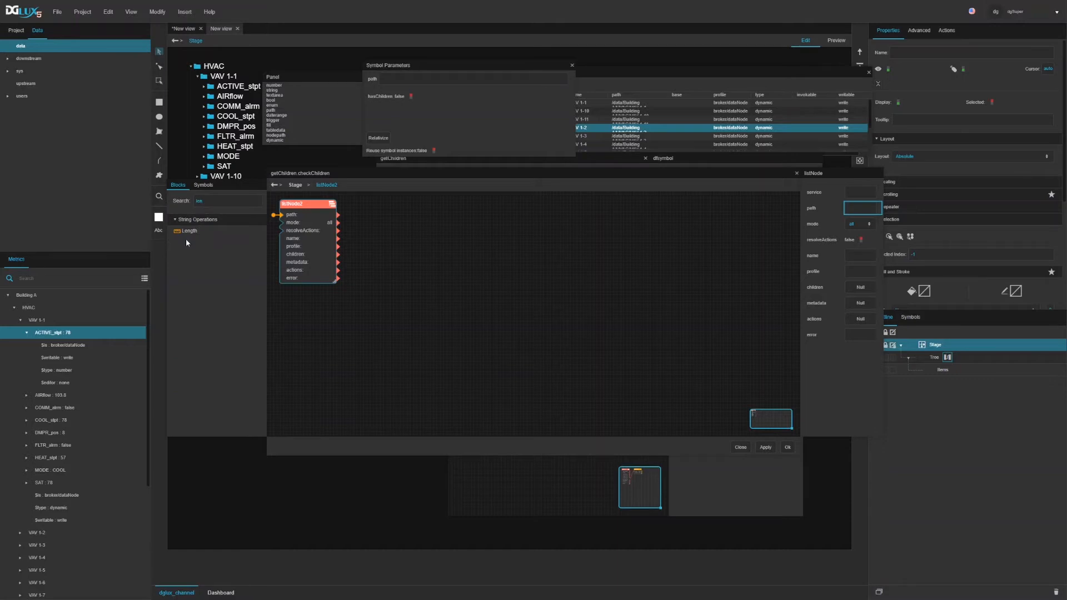
drag(197, 233, 357, 245)
click(378, 232)
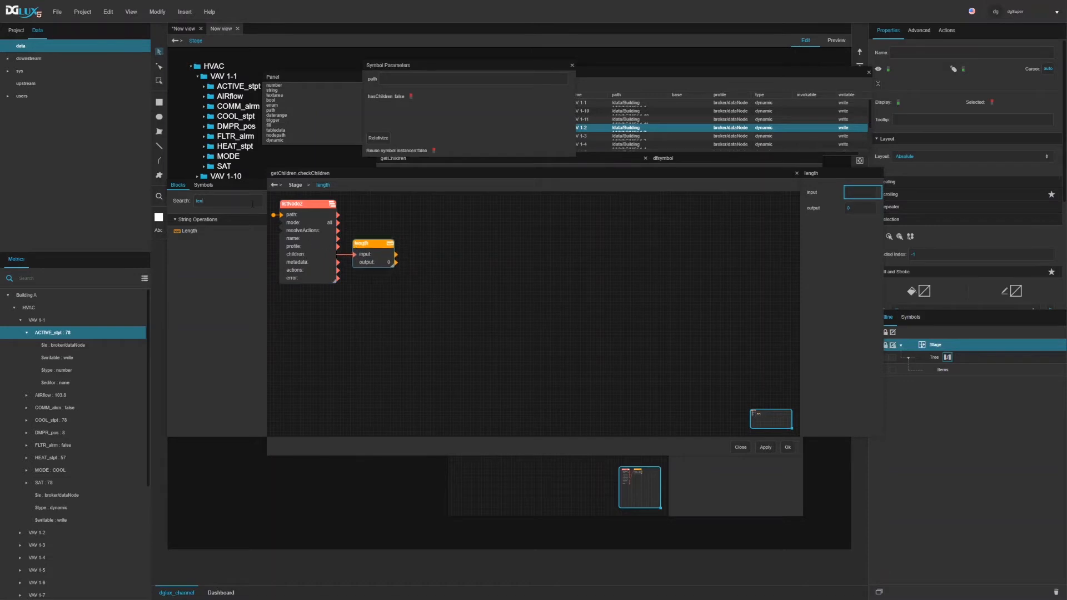
Add an If block that compares the Length output with 0, returning true for a non-zero length and false otherwise
key(BackSpace)
key(BackSpace)
key(BackSpace)
text(if)
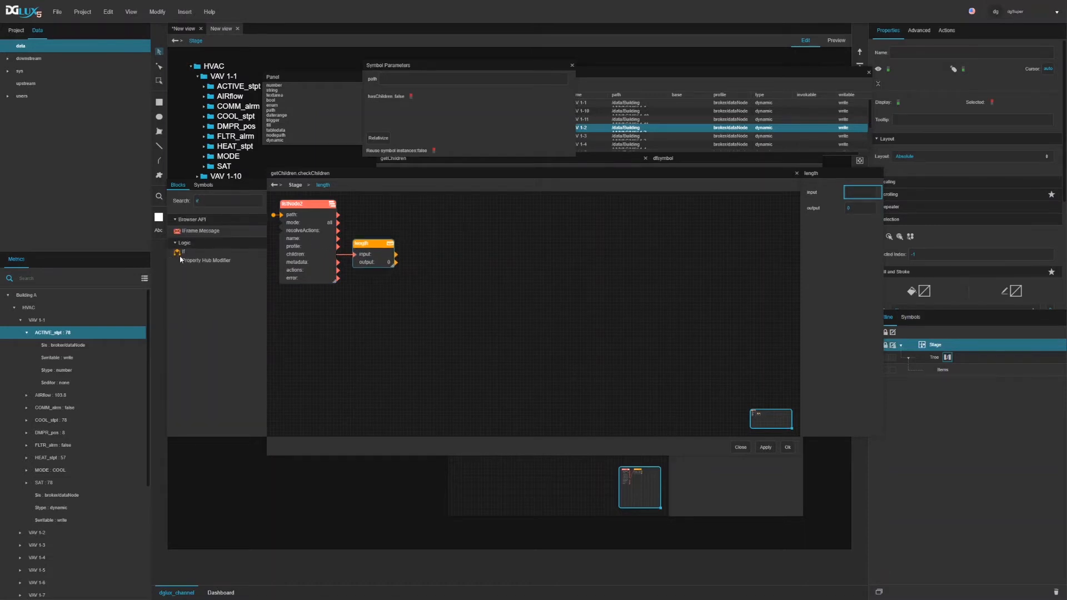
drag(181, 259, 413, 262)
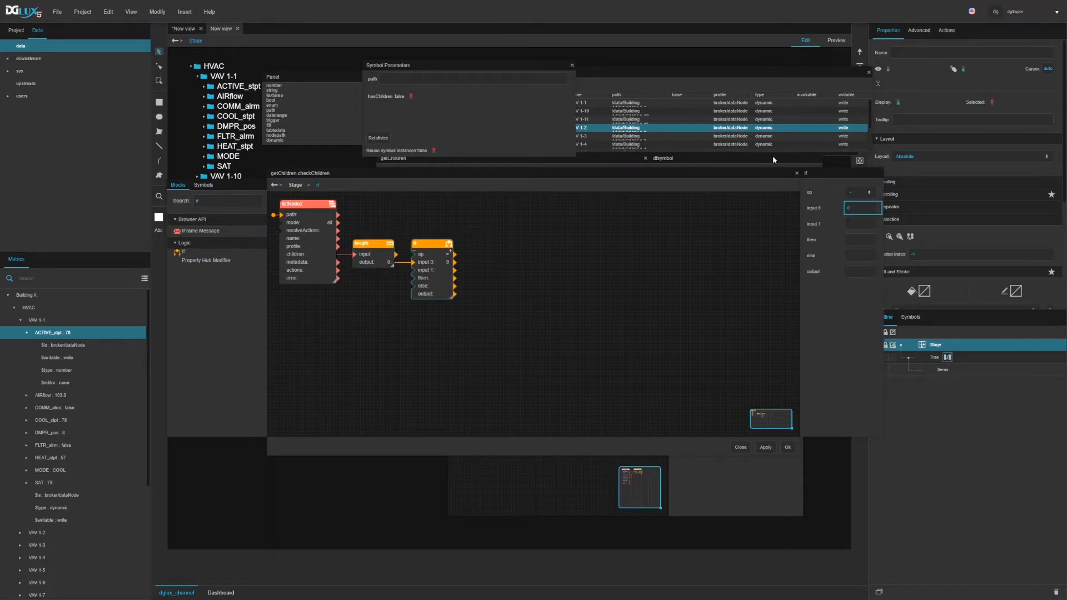
click(854, 193)
click(851, 208)
text(0)
click(300, 259)
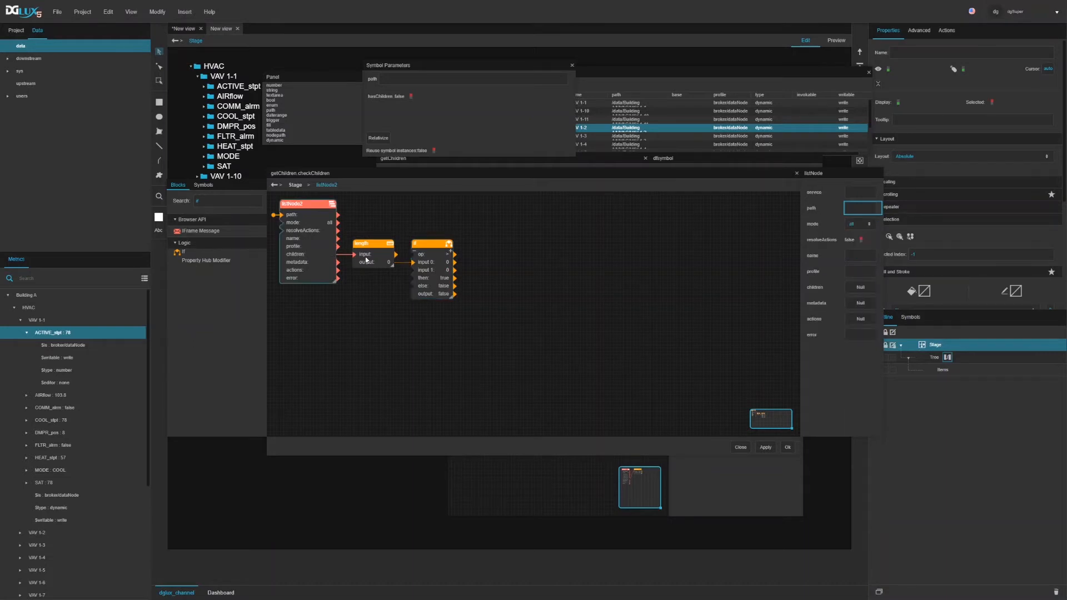
Bind the If block's output to the hasChildren parameter and make that parameter read-only
click(418, 264)
drag(446, 292, 411, 101)
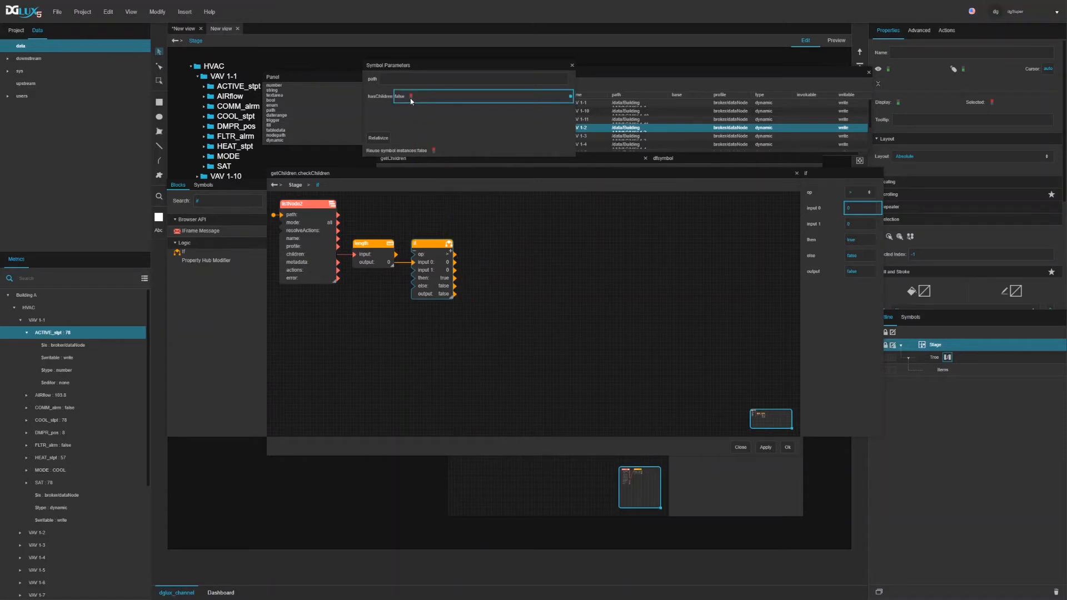
right_click(380, 98)
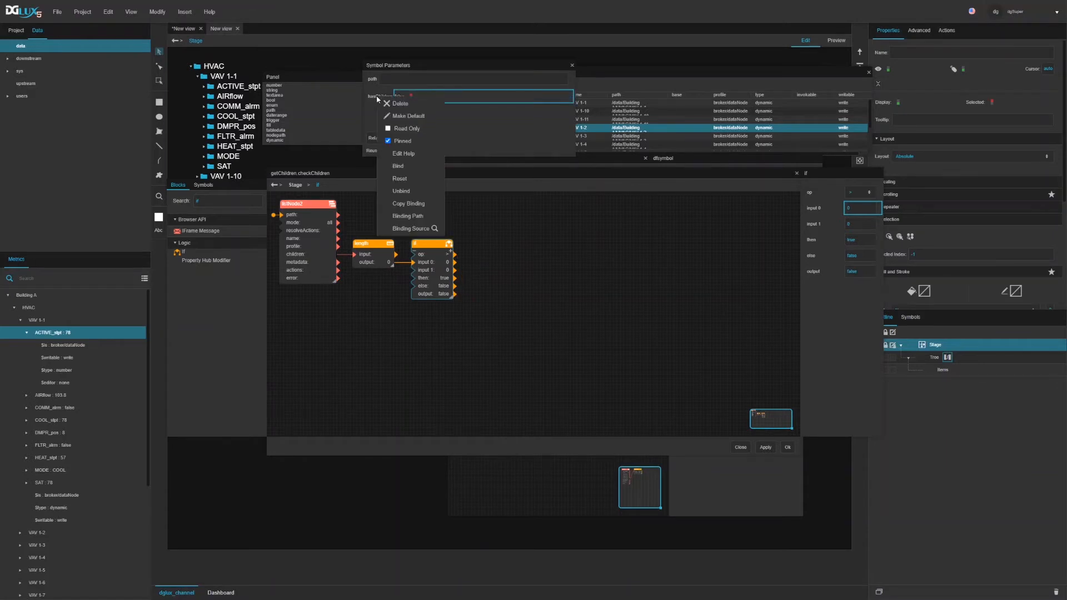
click(389, 129)
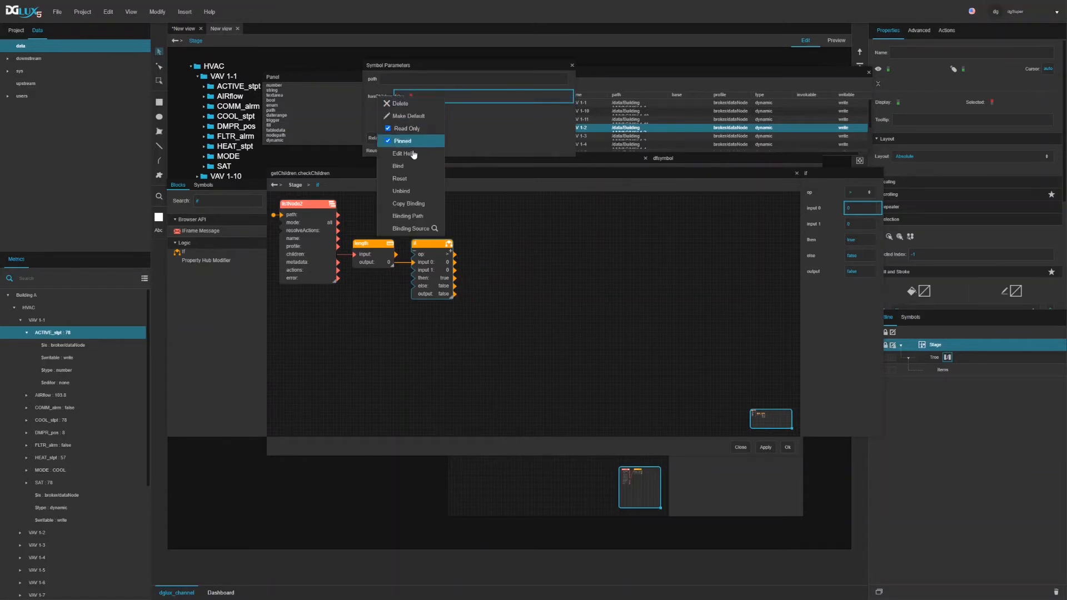
click(524, 154)
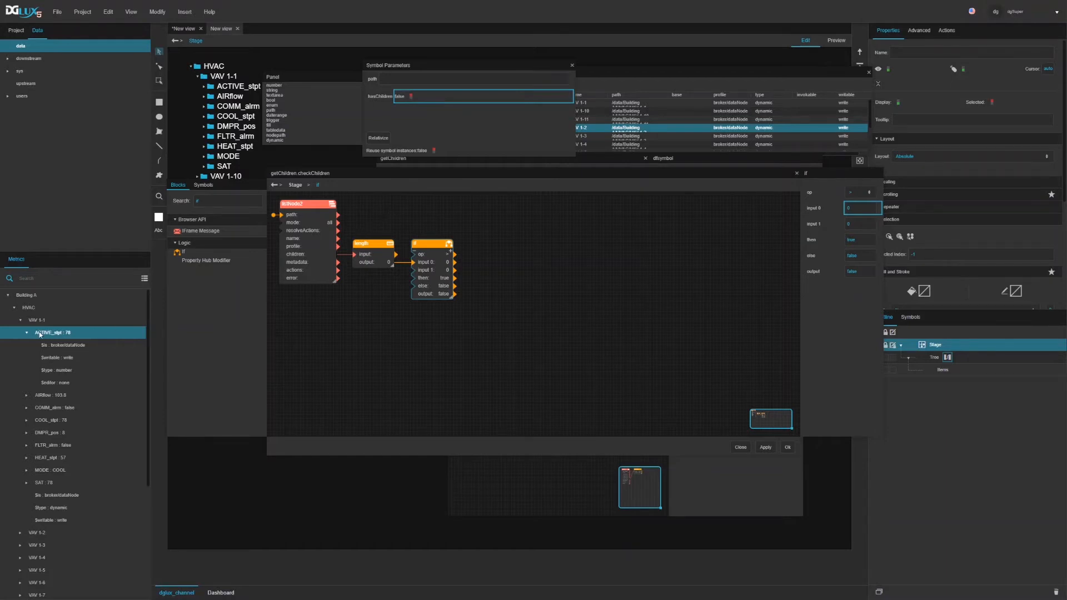
Add the ACTIVE_stpt metric to the checkChildren dataflow and bind its path to the symbol's path parameter
drag(40, 333, 471, 344)
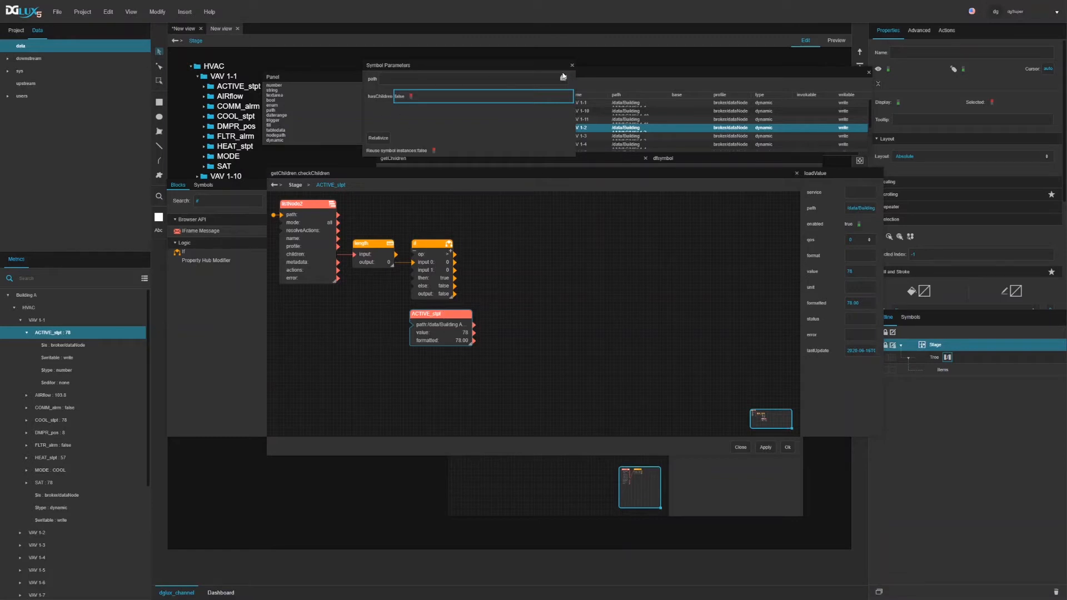
drag(571, 79, 436, 310)
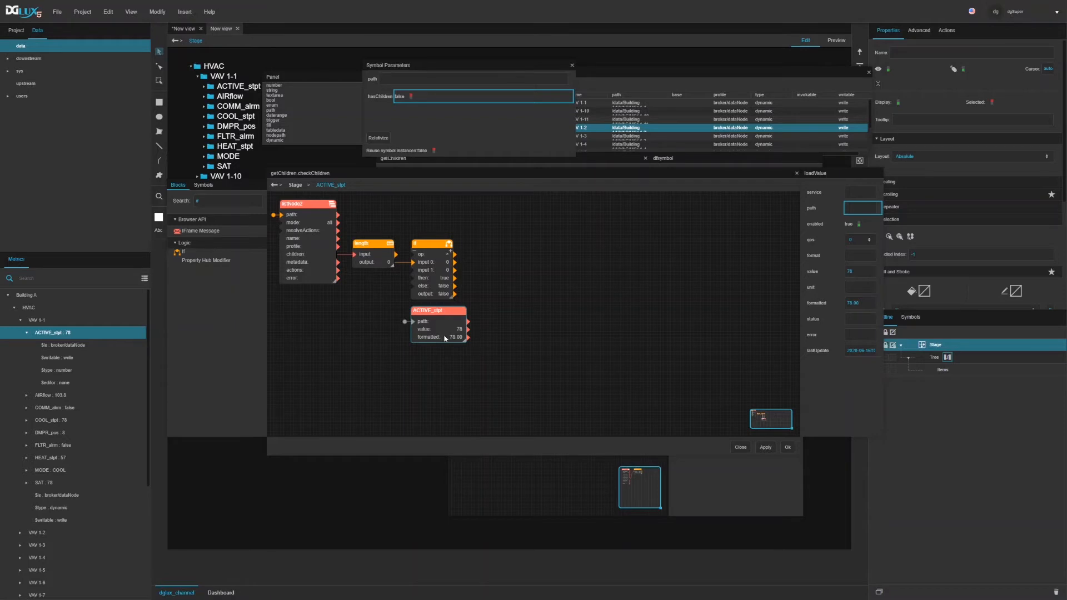
drag(460, 331, 598, 322)
Add a read-only value parameter bound to the ACTIVE_stpt block's value, and confirm the checkChildren symbol edits
drag(273, 95, 371, 118)
drag(461, 331, 418, 122)
right_click(380, 117)
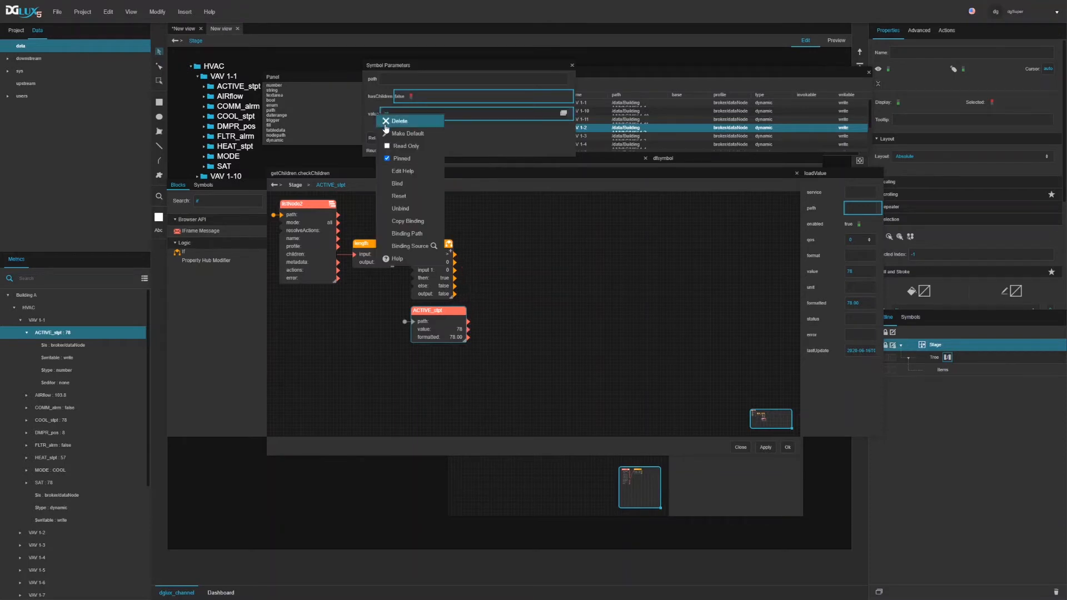
click(387, 147)
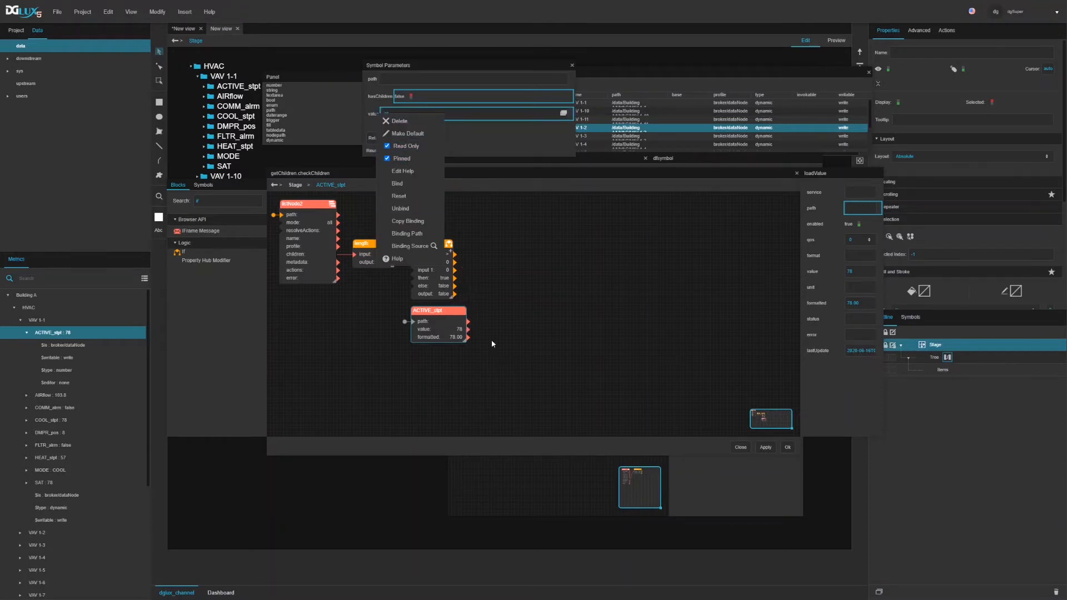
click(445, 333)
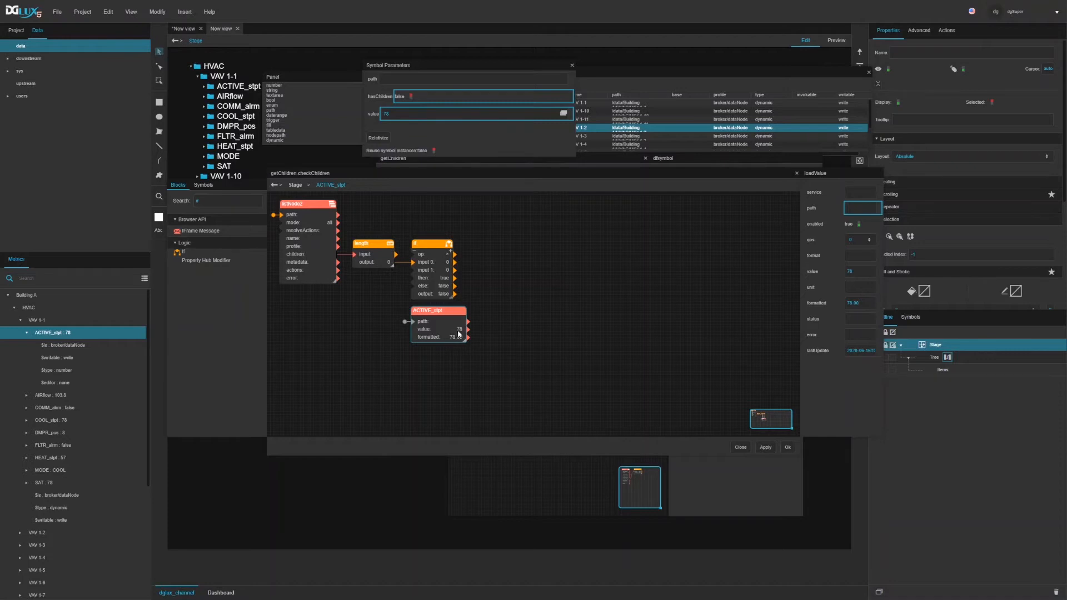
drag(464, 342, 457, 342)
click(787, 447)
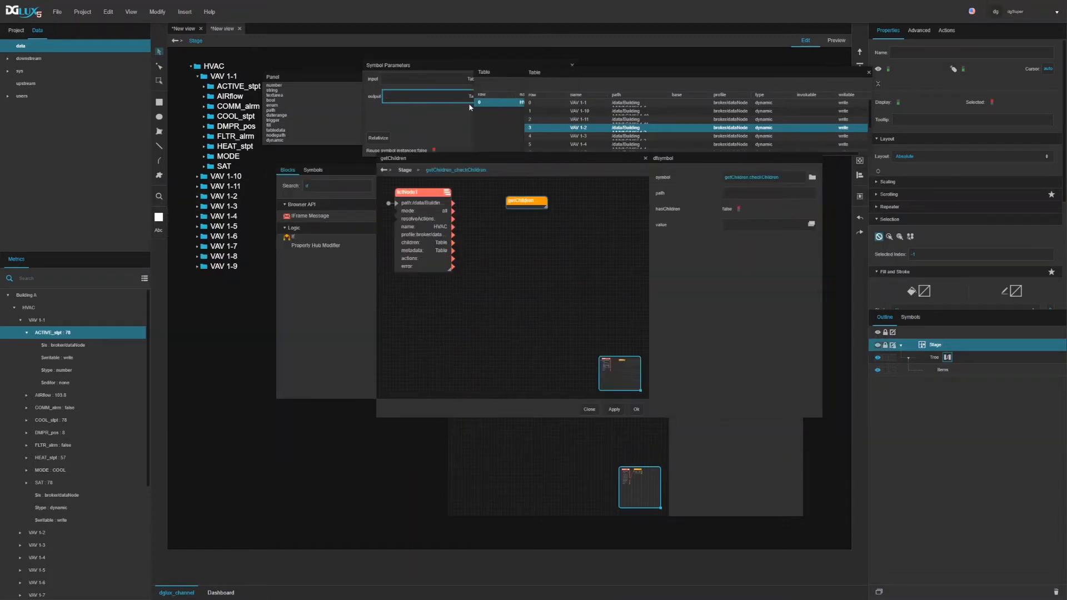
Set the checkChildren instance's path to /data/Building A/HVAC/VAV 1-1, copied from the List Node's children table
click(417, 207)
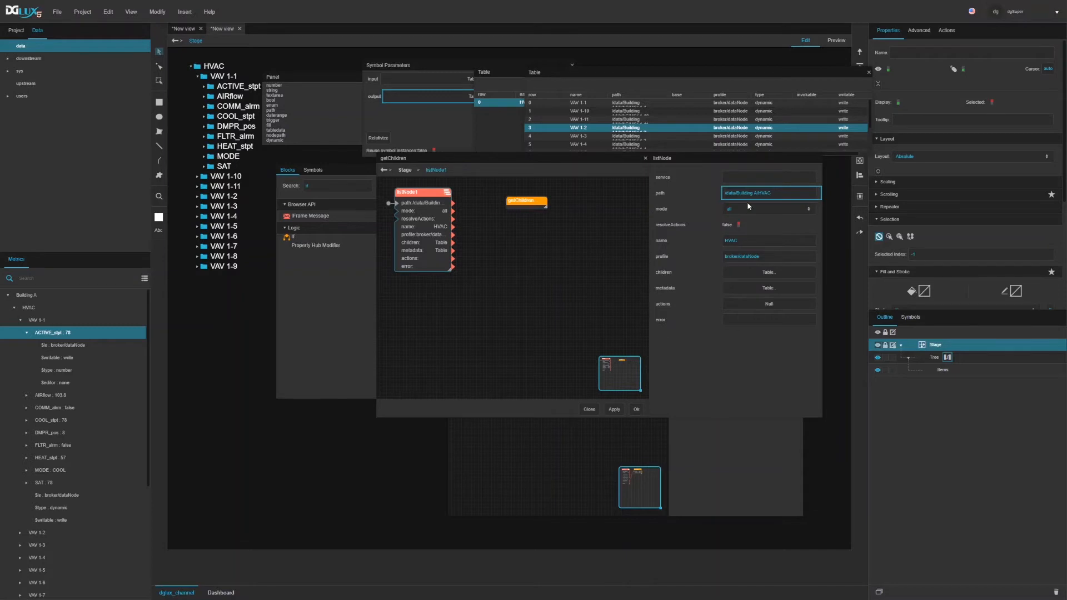
click(756, 272)
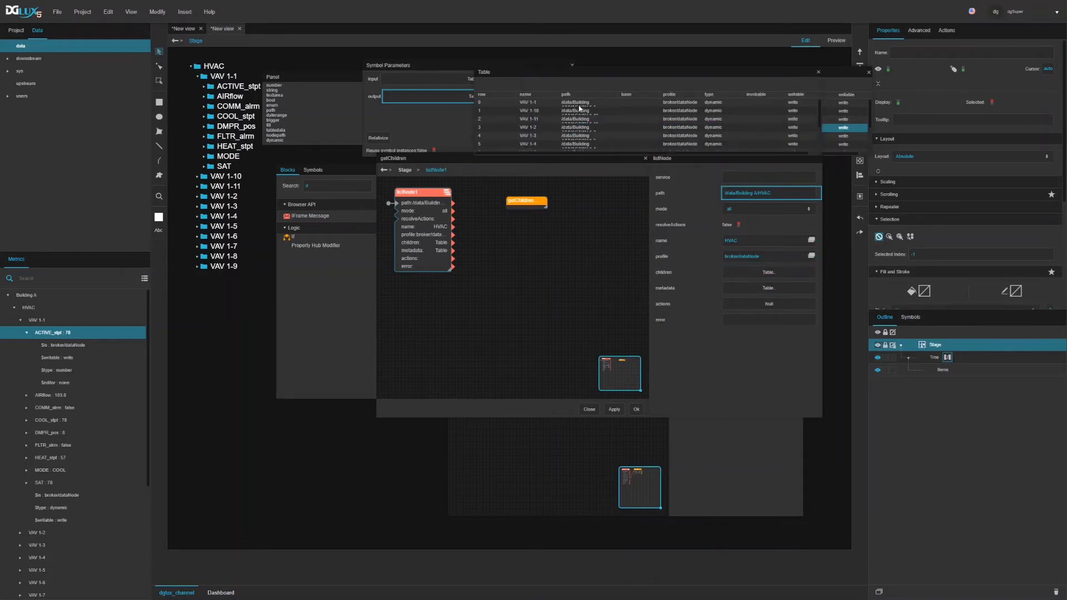
click(580, 103)
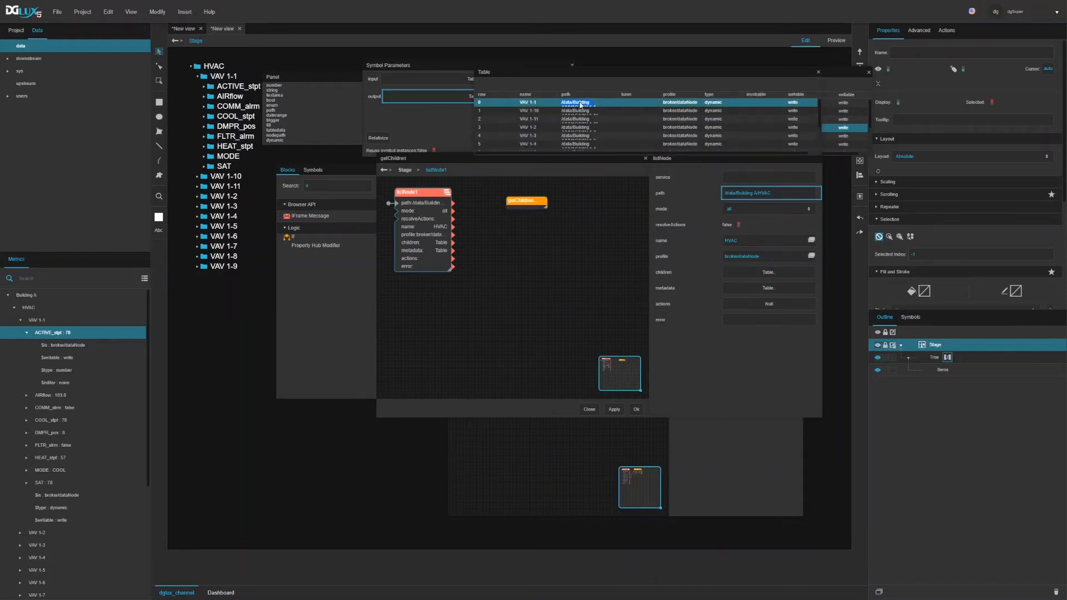
right_click(581, 104)
click(602, 125)
click(522, 199)
click(738, 192)
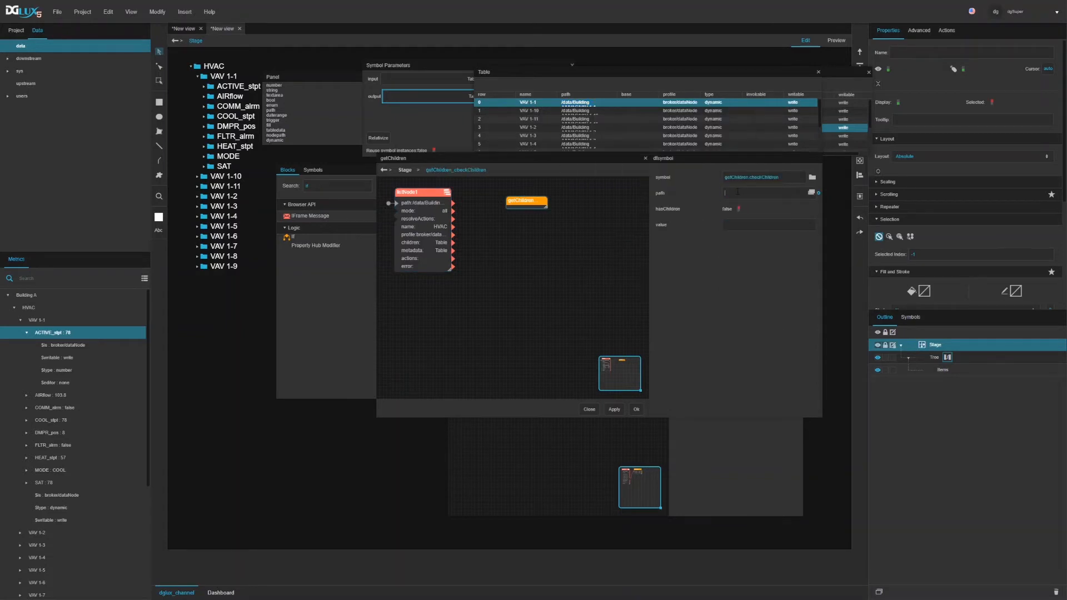
text(/data/Building A/HVAC/VAV 1-1)
click(753, 283)
click(39, 321)
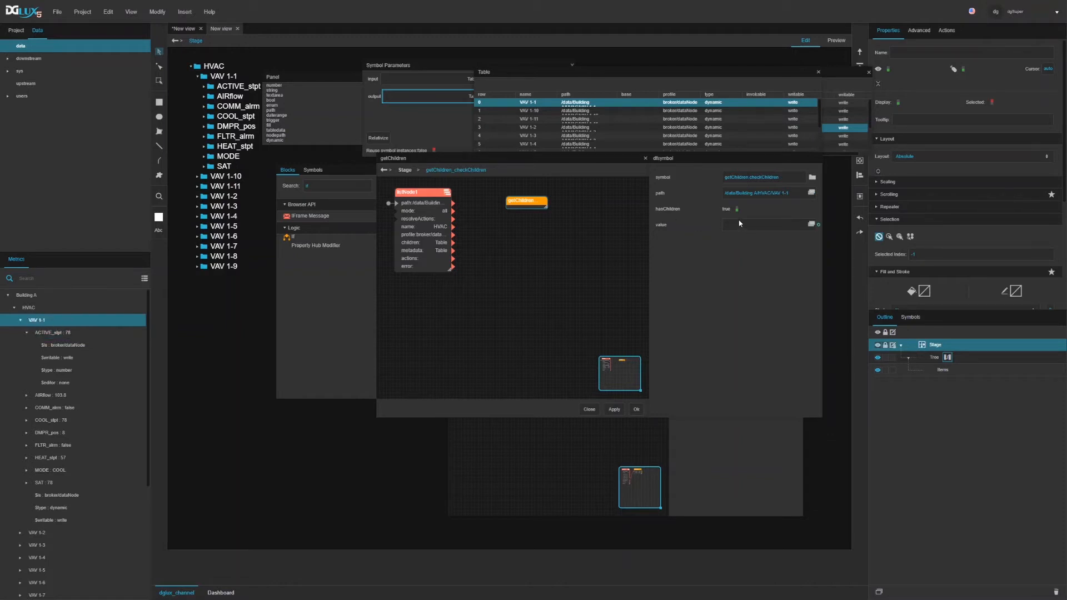
Move the checkChildren block farther from the List Node and close the open tables and the Symbol Parameters window
drag(535, 202, 571, 198)
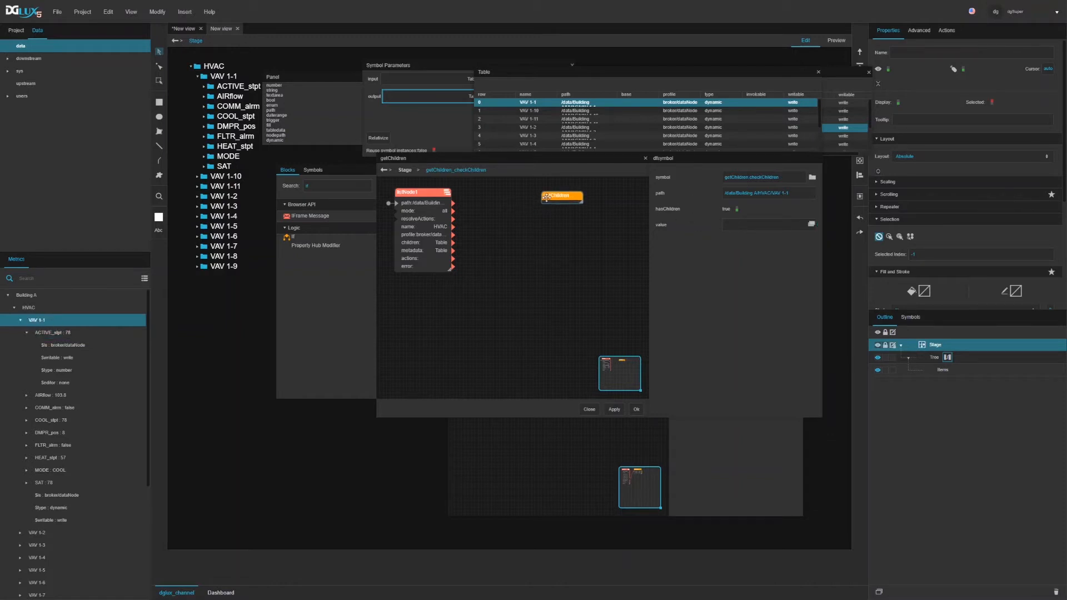
click(439, 248)
click(732, 272)
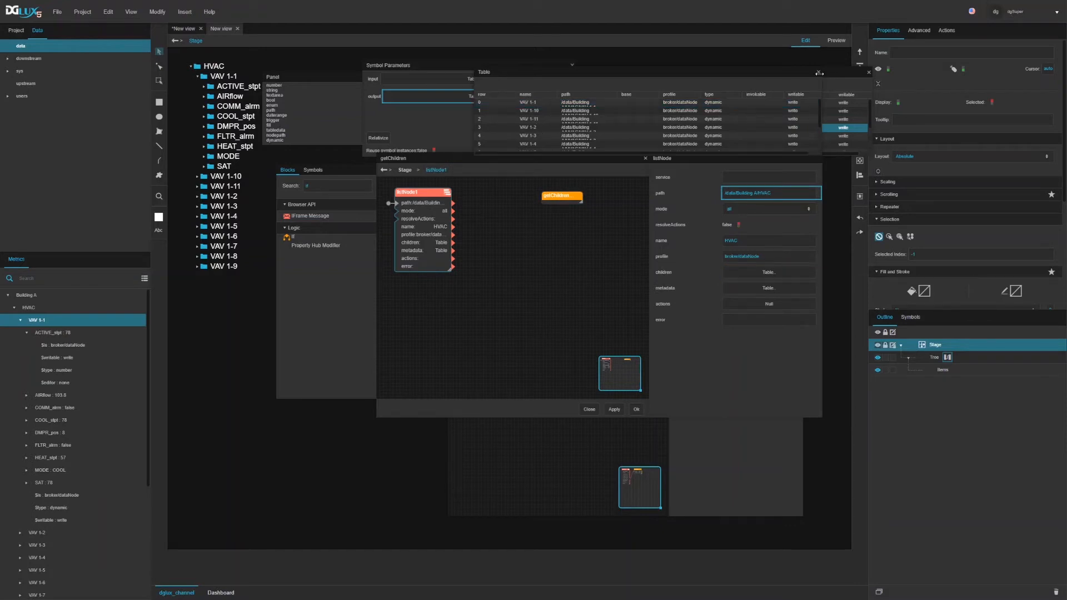
click(868, 73)
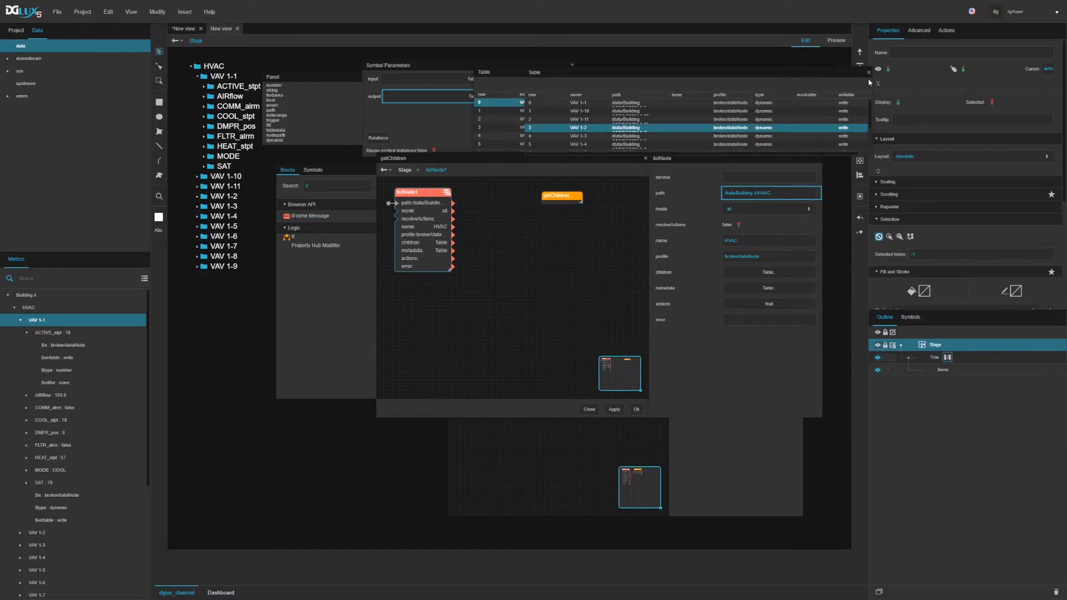
click(868, 72)
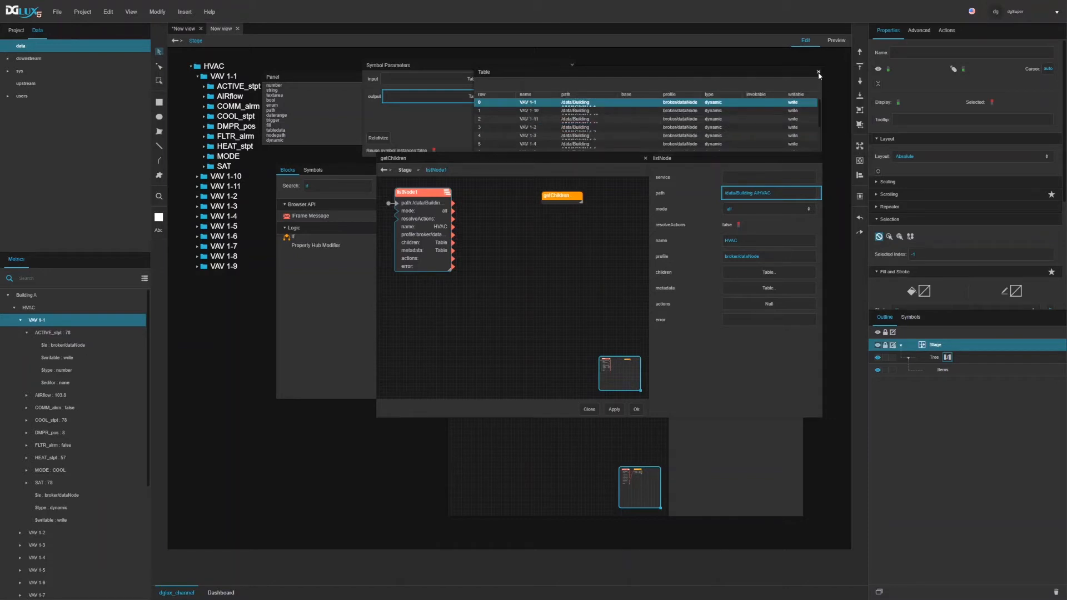
click(818, 73)
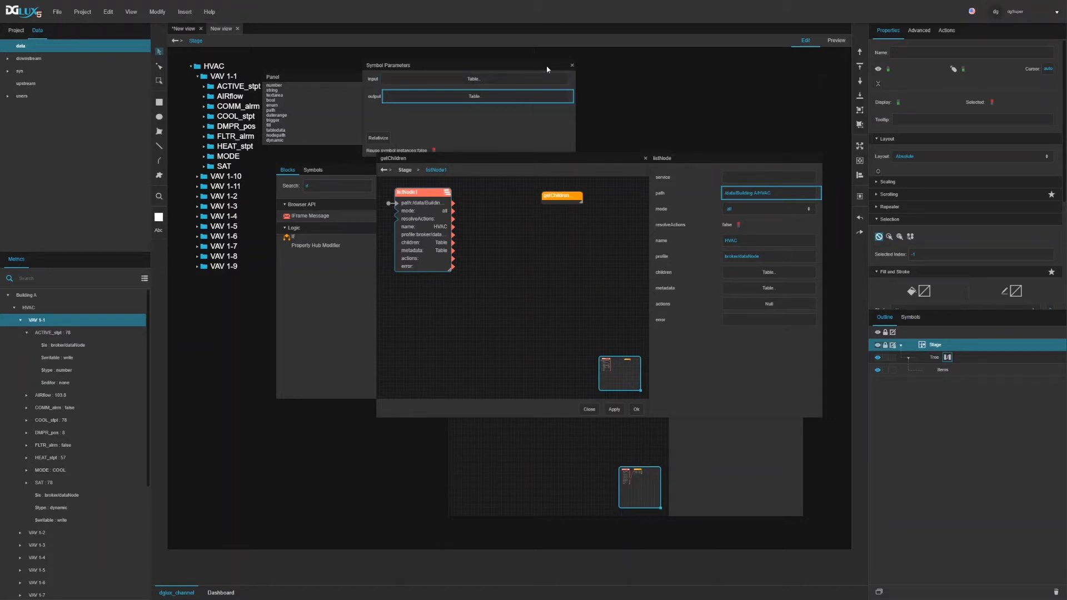
click(572, 65)
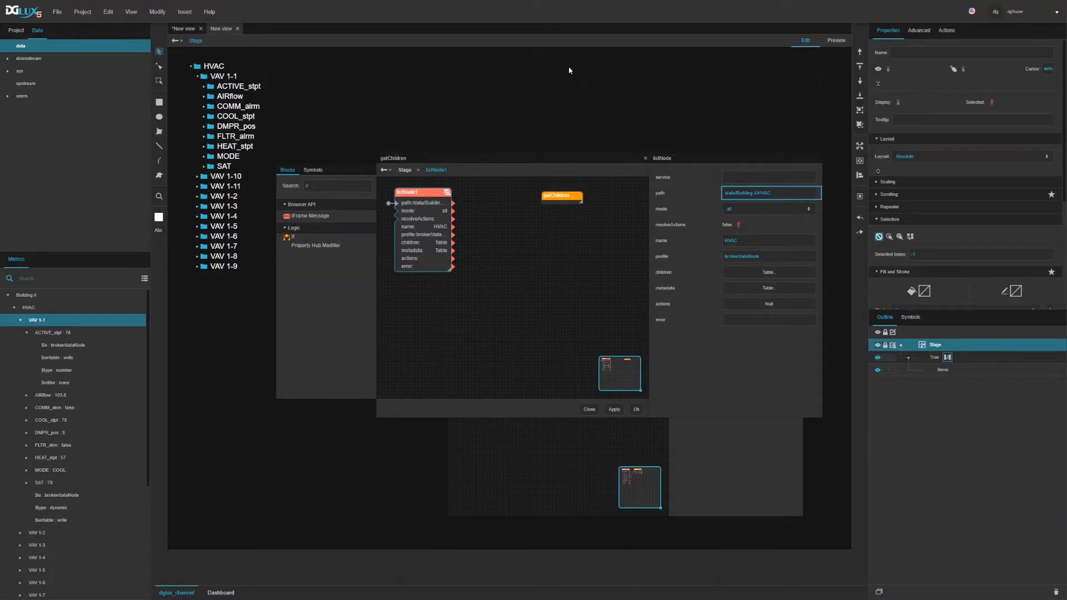
click(557, 195)
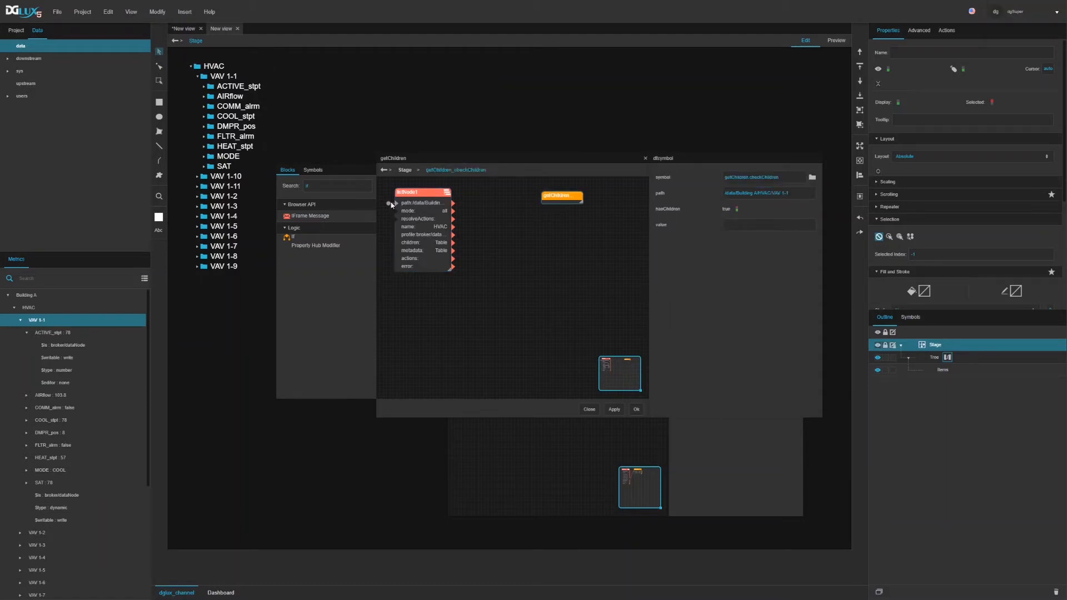
Feed the List Node's children table into a new Repeater block placed before checkChildren, and show the available symbols
text(re)
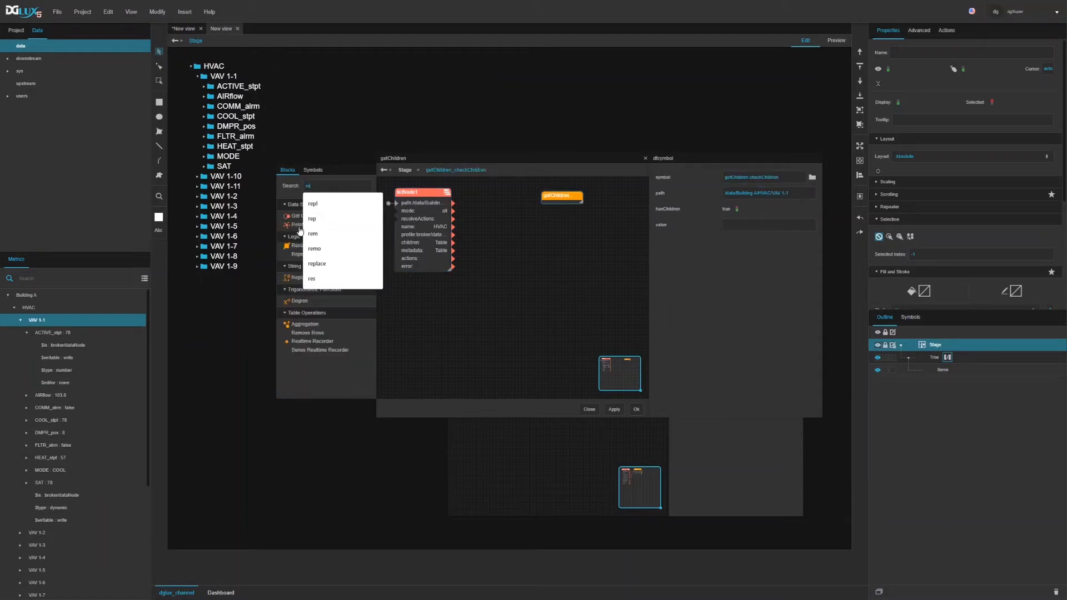
click(309, 388)
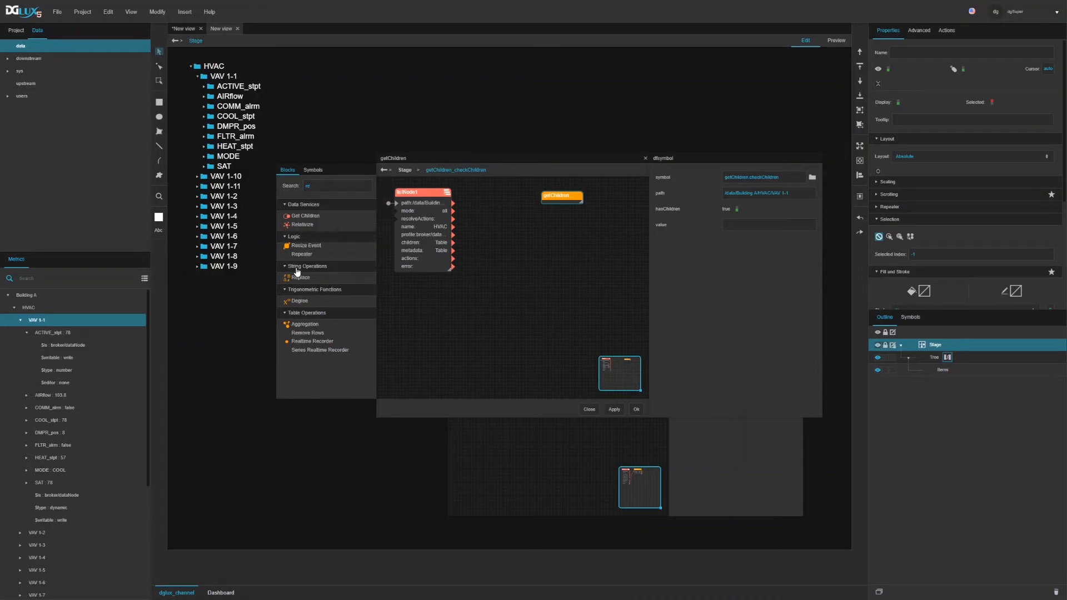
drag(299, 256, 483, 189)
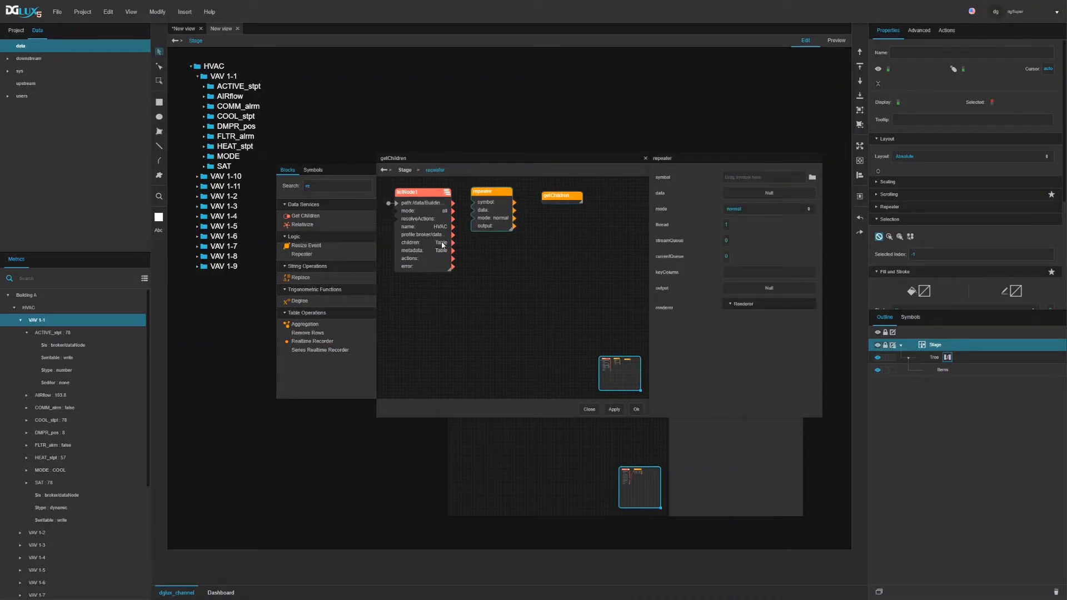
drag(453, 242, 472, 210)
click(313, 170)
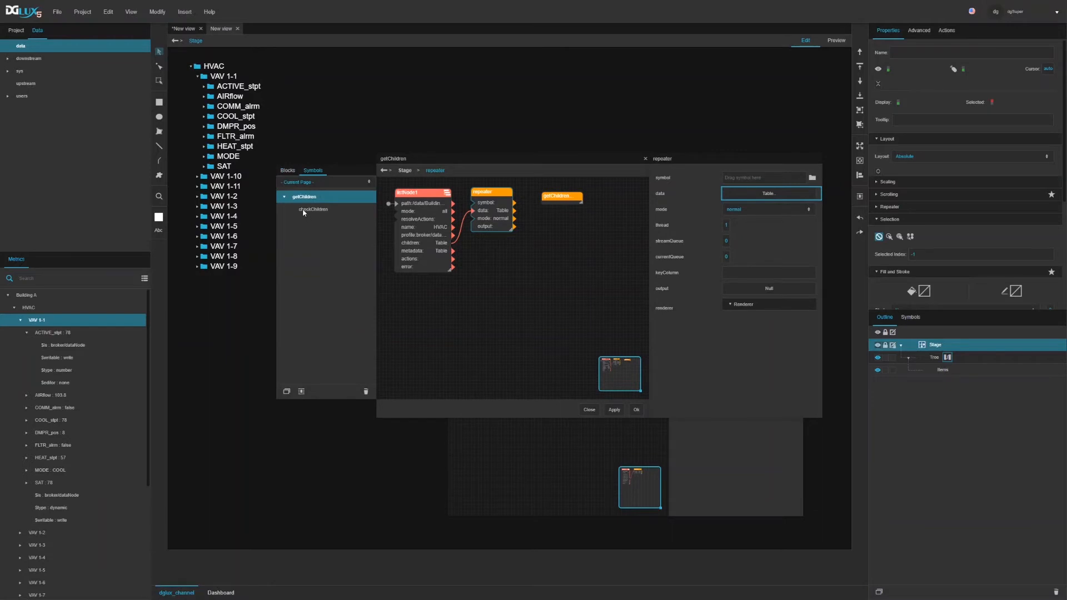
Use checkChildren as the Repeater's symbol instead of the standalone block, and bind the renderer's path to the data table's path column
drag(306, 210, 760, 181)
click(573, 195)
click(504, 209)
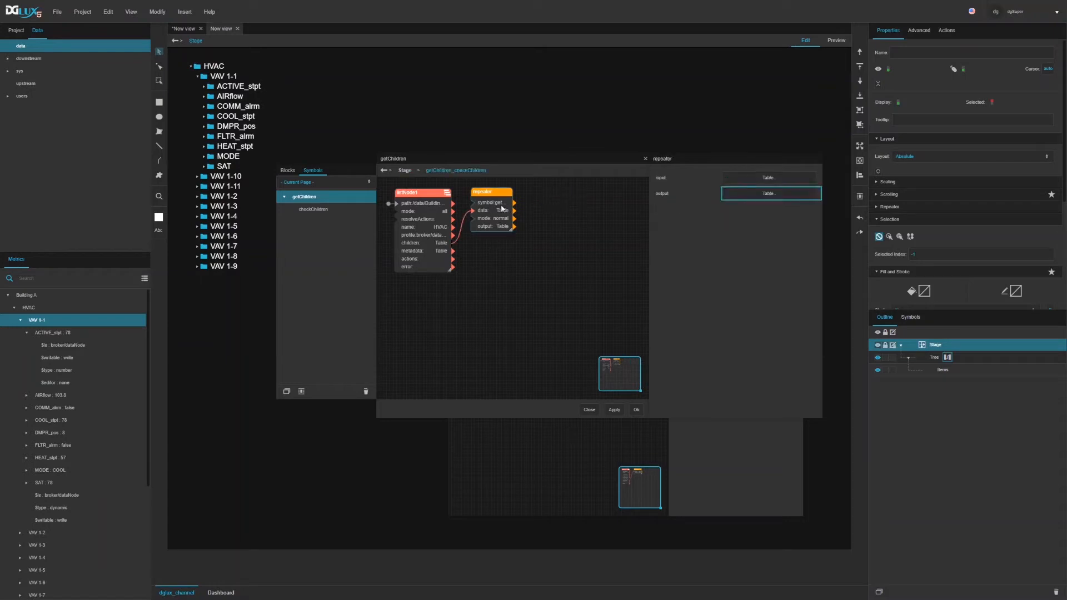
click(767, 195)
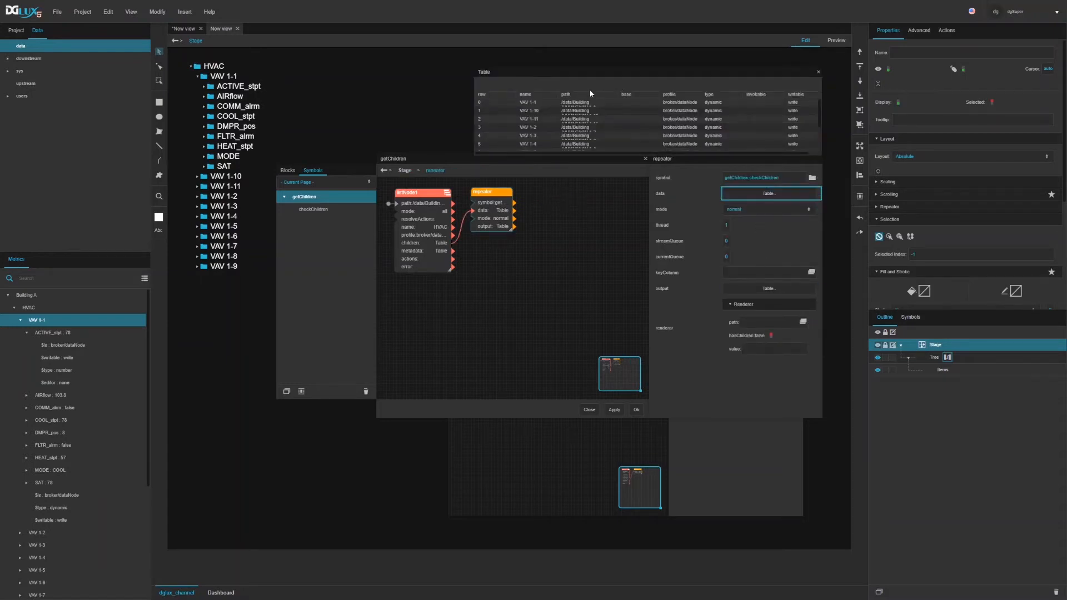
drag(571, 95, 767, 324)
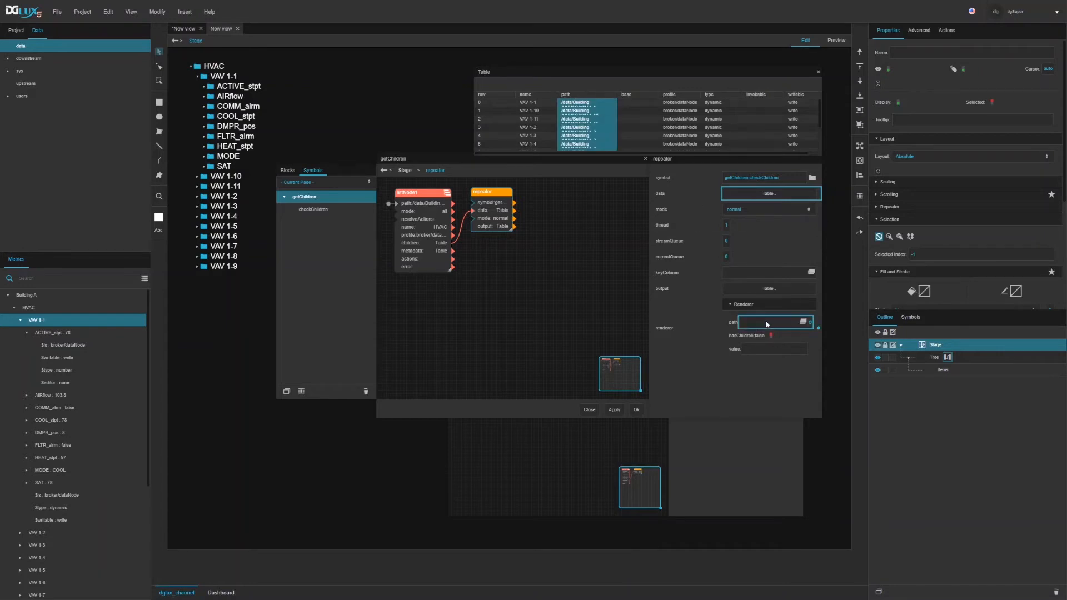
Examine the path, hasChildren and value columns in the Repeater's output table, widening the path column, and close the table
click(769, 288)
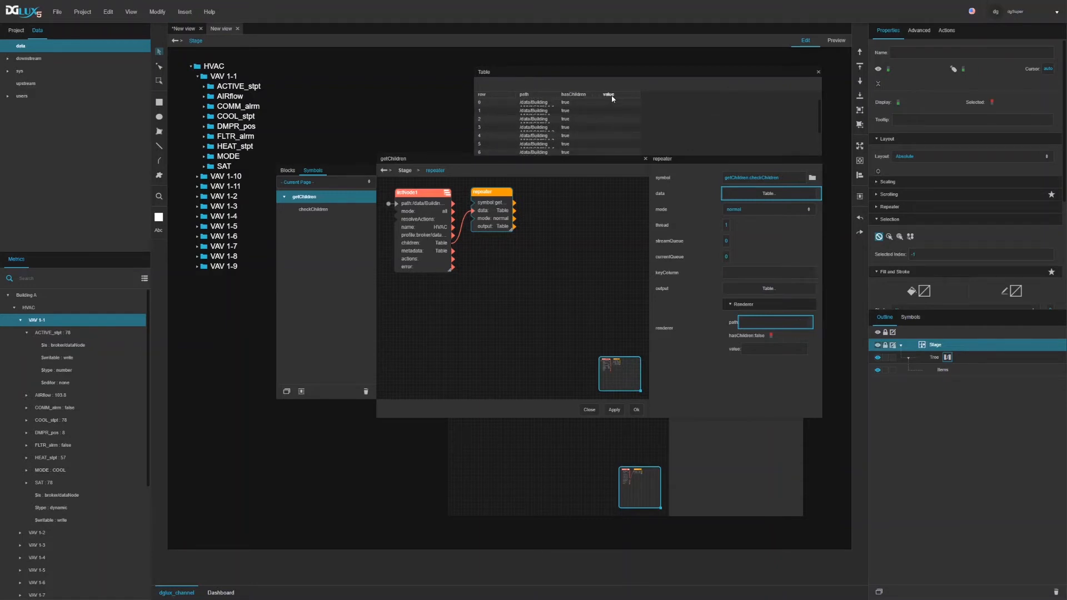
scroll(611, 108, down, 2)
scroll(611, 106, up, 2)
drag(557, 99, 597, 104)
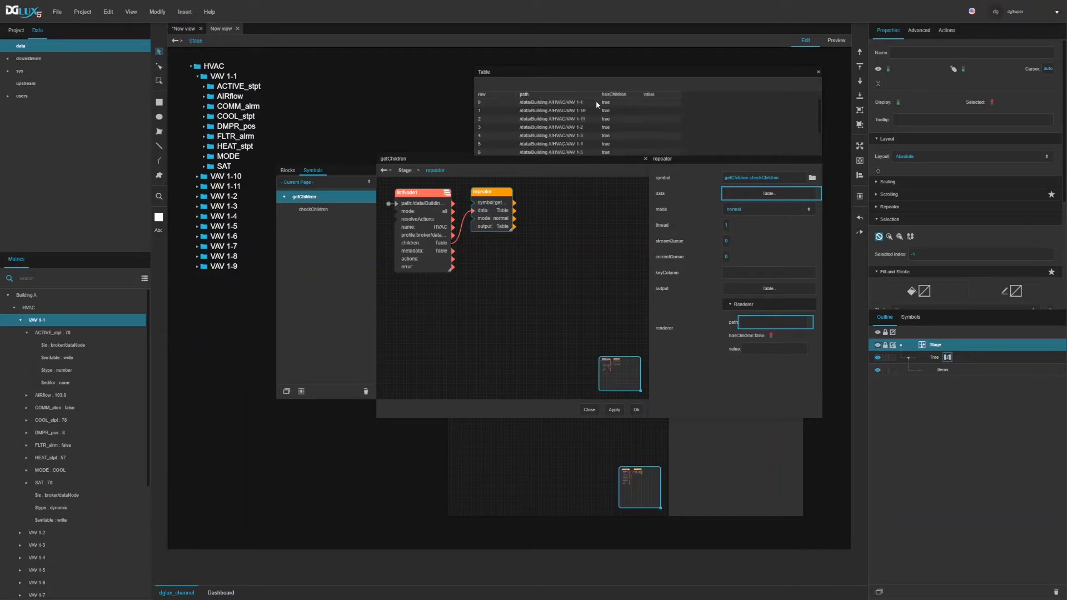
scroll(609, 106, down, 2)
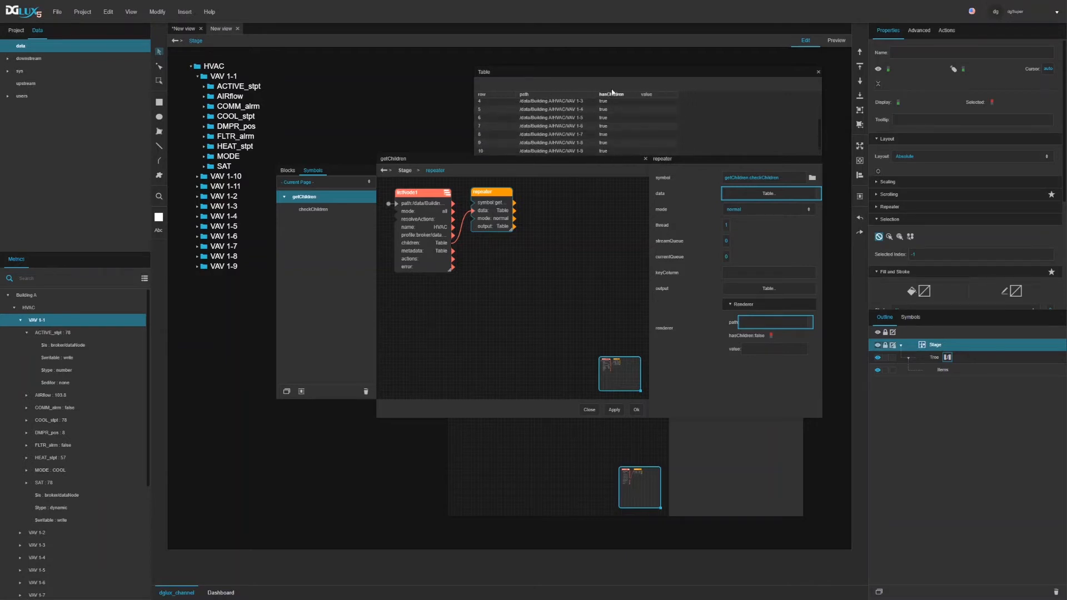
click(818, 72)
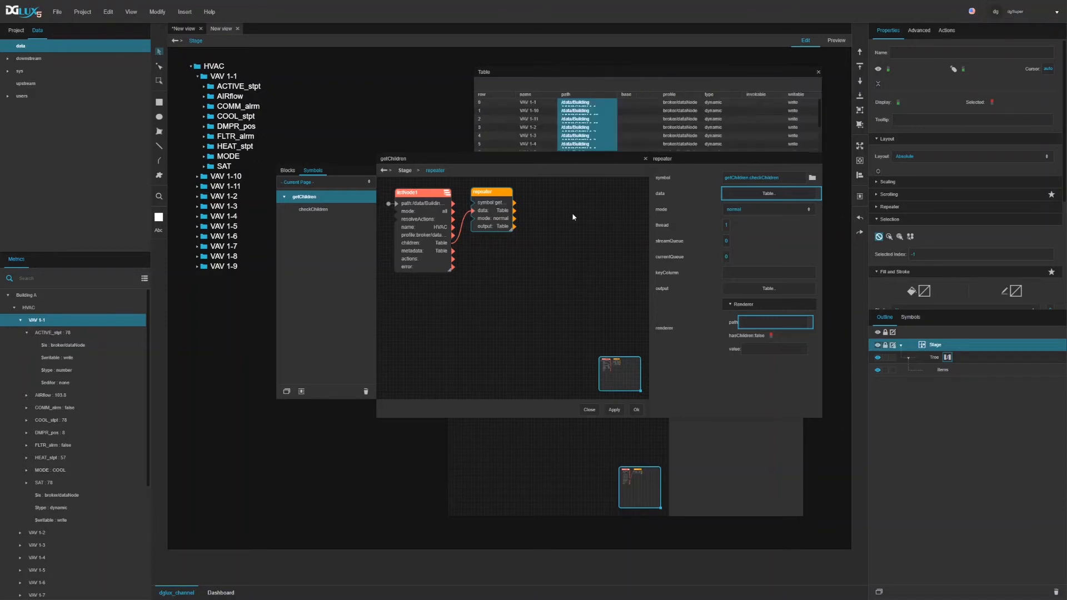
Add a Join block after the Repeater, with the List Node's children as input1 and the Repeater's output as input2
click(288, 170)
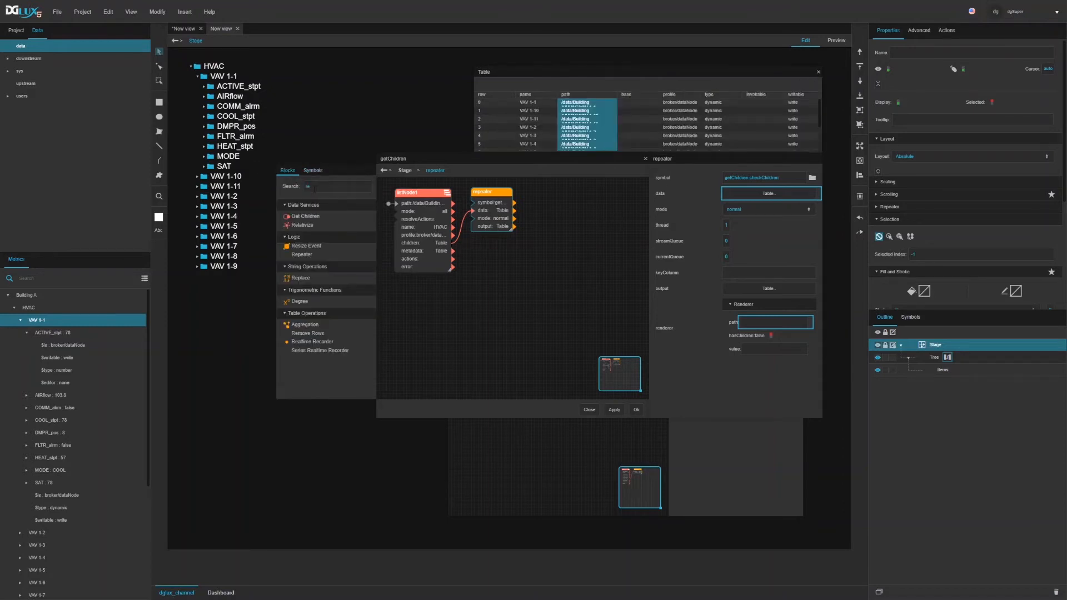
text(re)
key(BackSpace)
key(BackSpace)
text(joi)
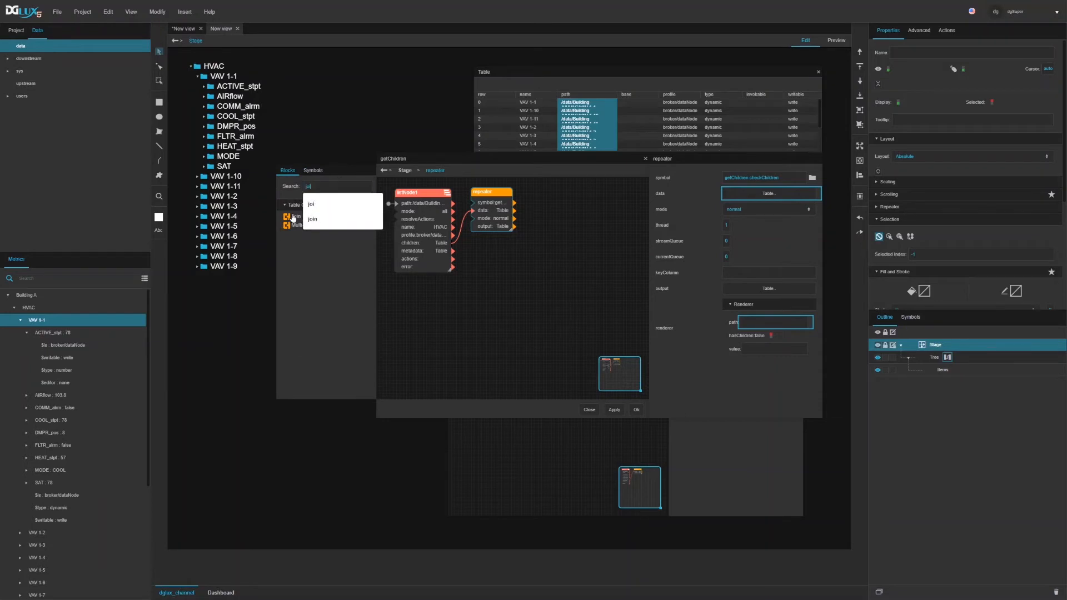
drag(295, 216, 538, 194)
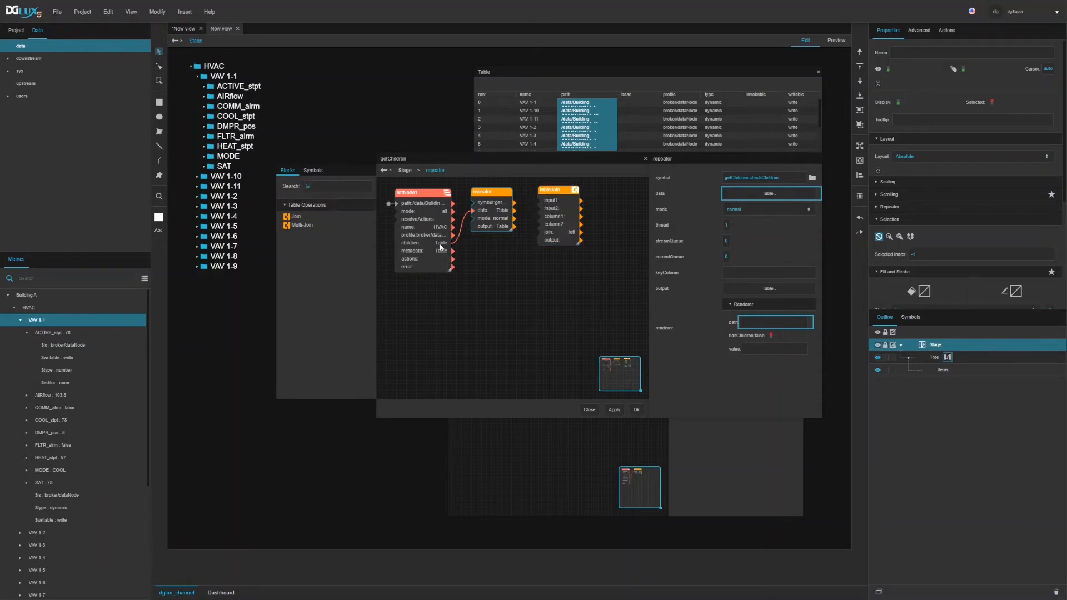
drag(452, 242, 539, 208)
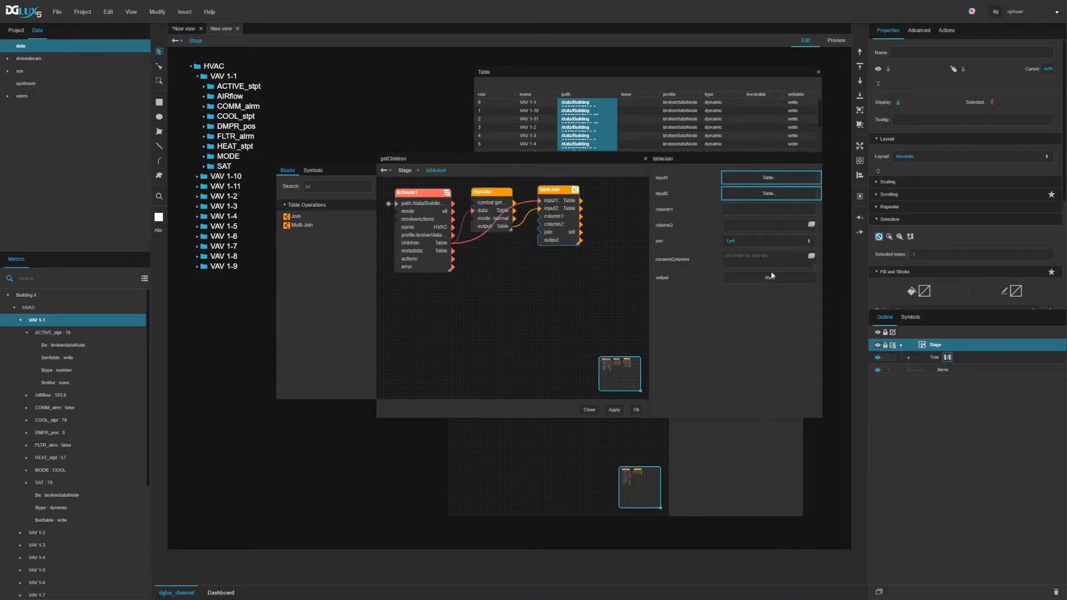
Set both column1 and column2 of the Join block to path
click(738, 210)
text(path)
key(Tab)
key(Tab)
key(Tab)
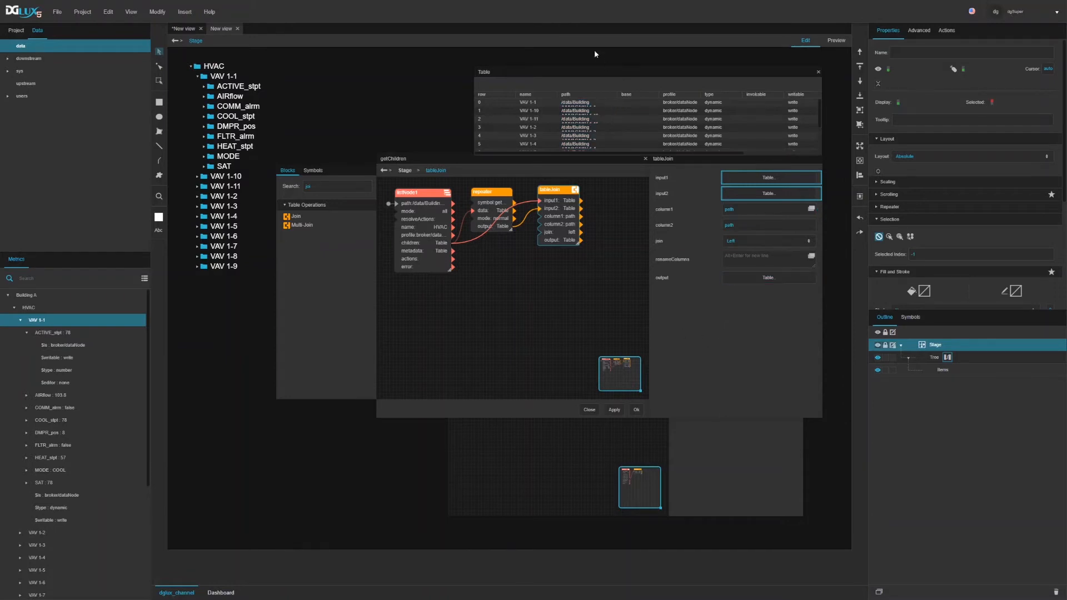
Inspect the hasChildren and value columns in the Join block's output table, and close the older data table behind it
drag(592, 74, 437, 69)
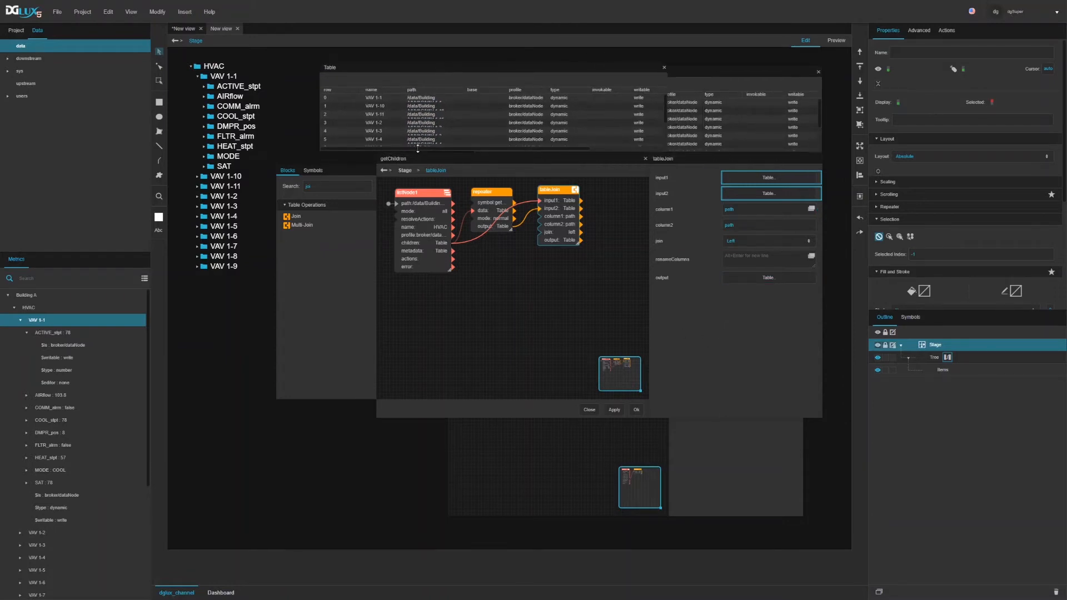
drag(418, 149, 540, 164)
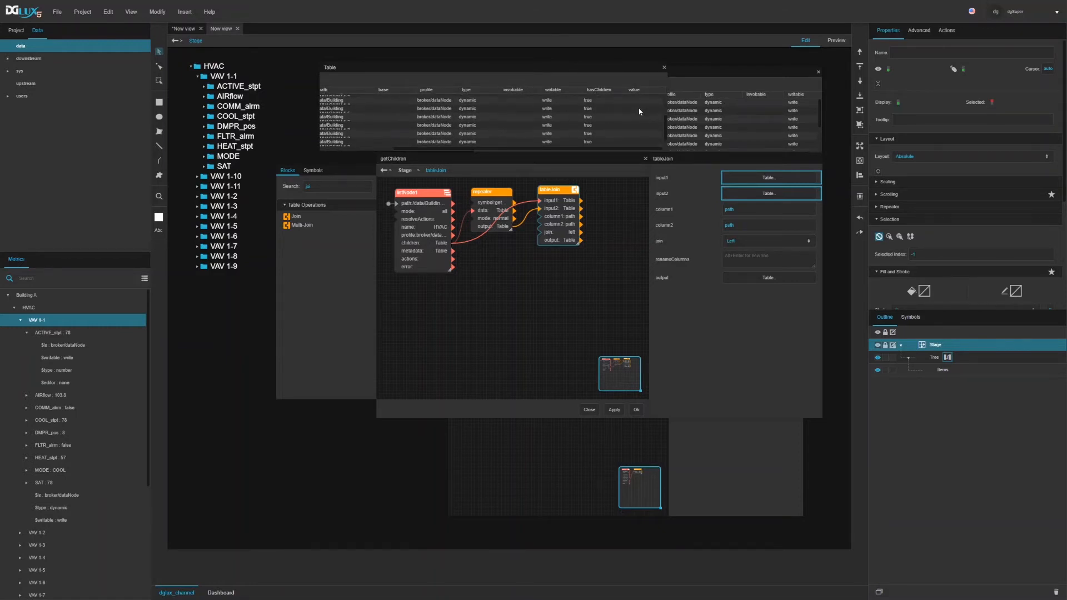
click(818, 72)
Bind the getChildren symbol's output parameter to the Join block's output, and close the Symbol Parameters and table windows
right_click(568, 270)
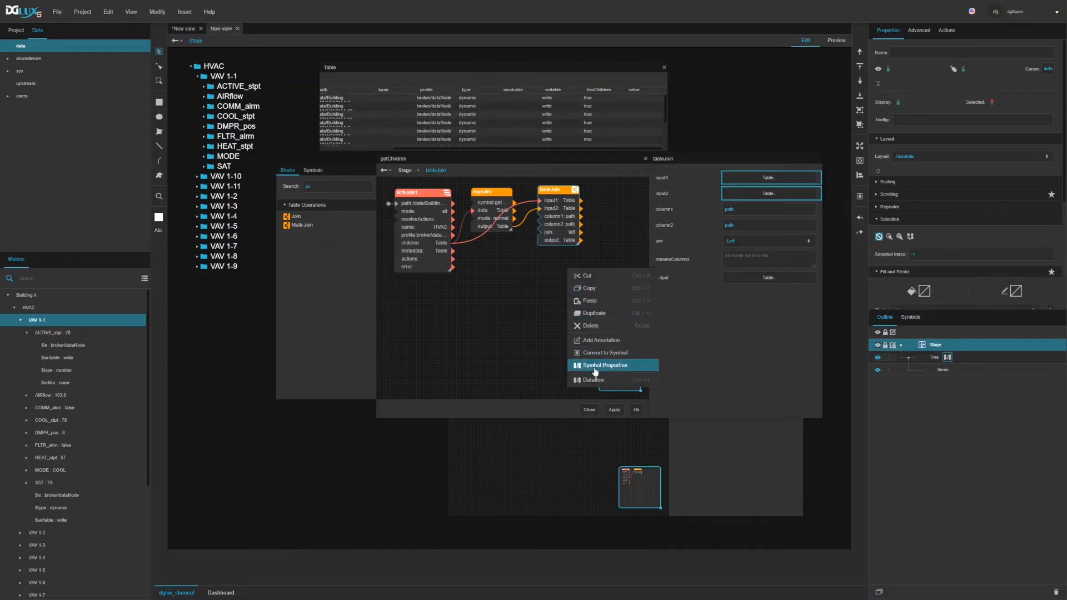
click(593, 366)
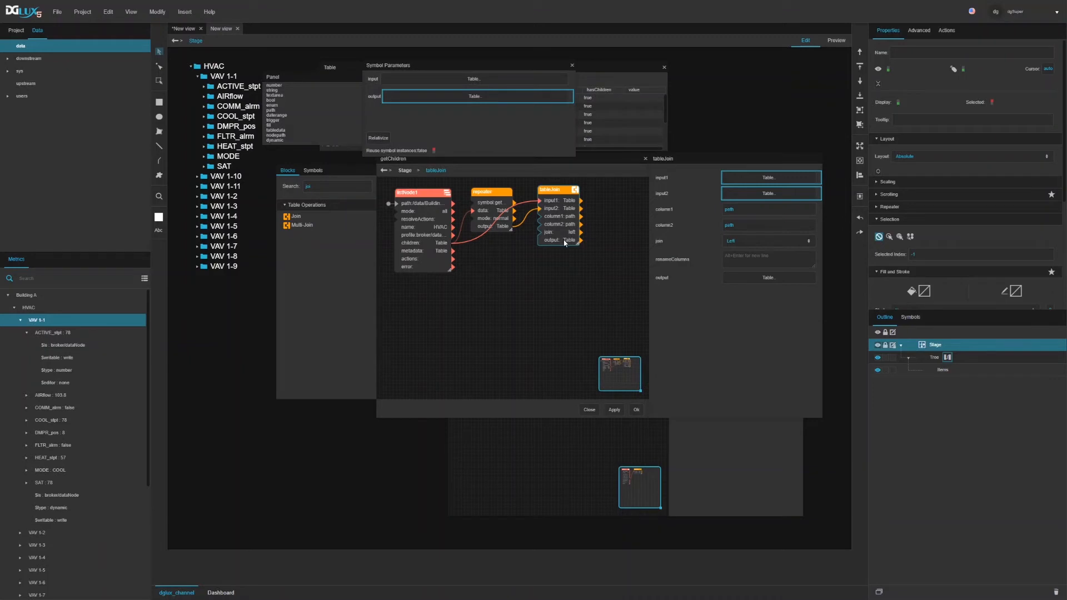
drag(580, 240, 476, 102)
click(572, 67)
click(663, 67)
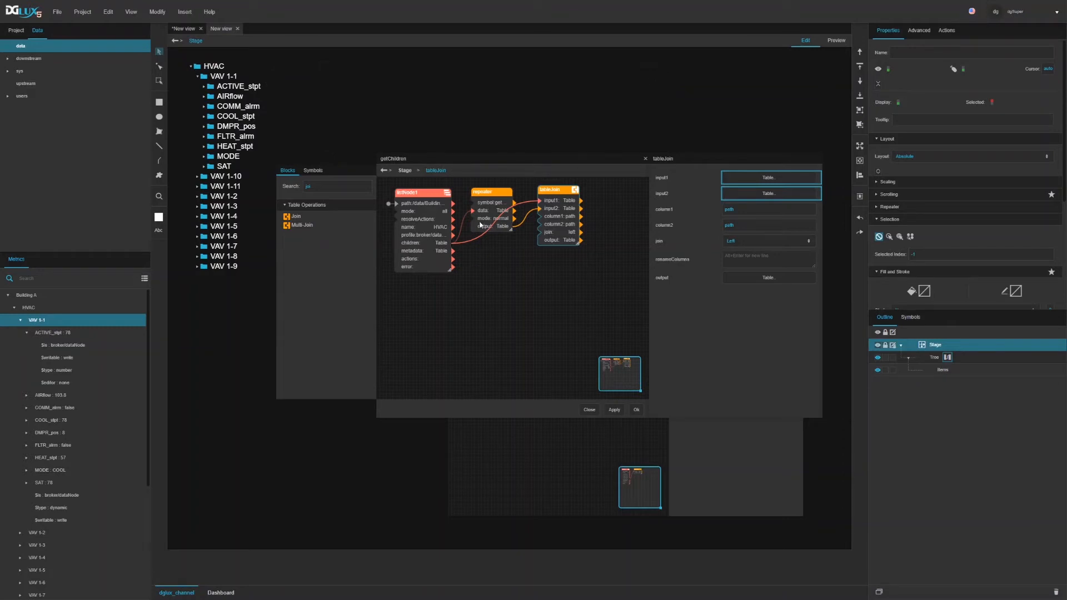
Move the Repeater closer to the Join block, copy both blocks, and confirm the getChildren symbol edits
drag(481, 225, 490, 223)
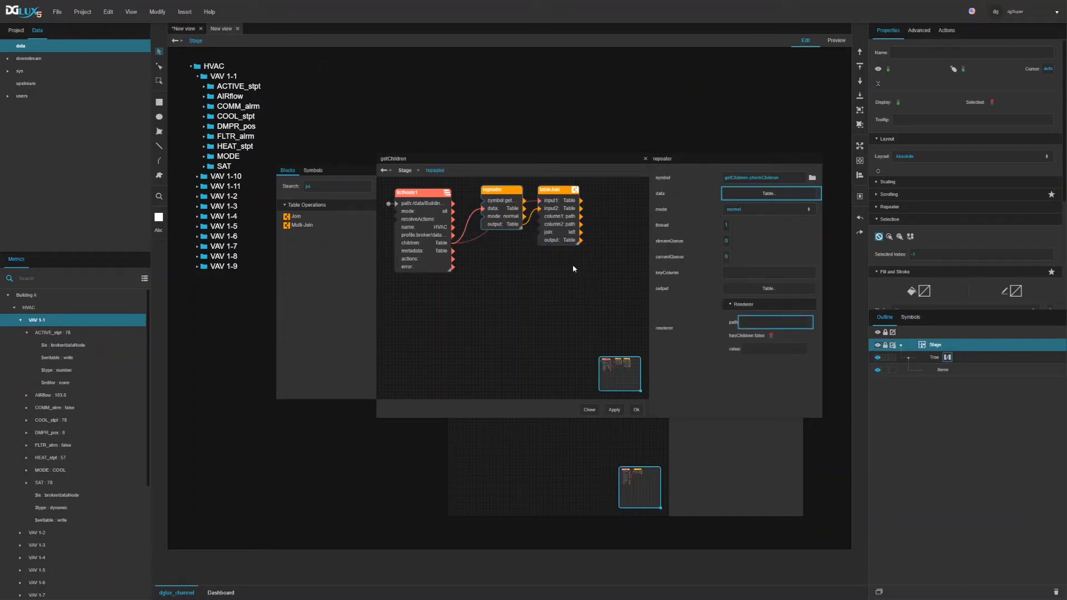
click(507, 209)
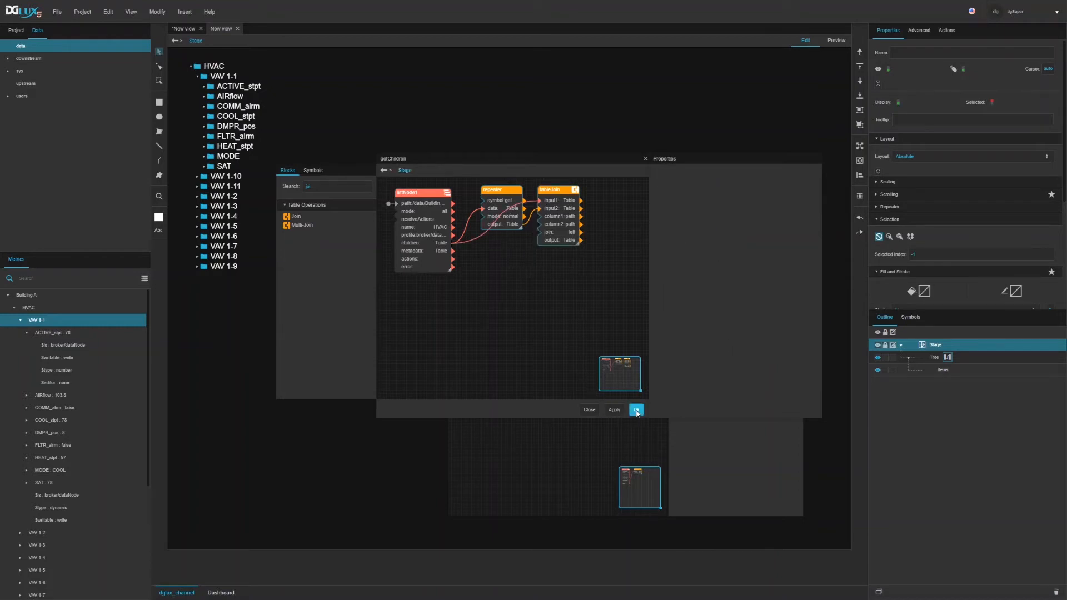
click(636, 409)
Delete the getChildren block from the Tree's dataflow
click(503, 354)
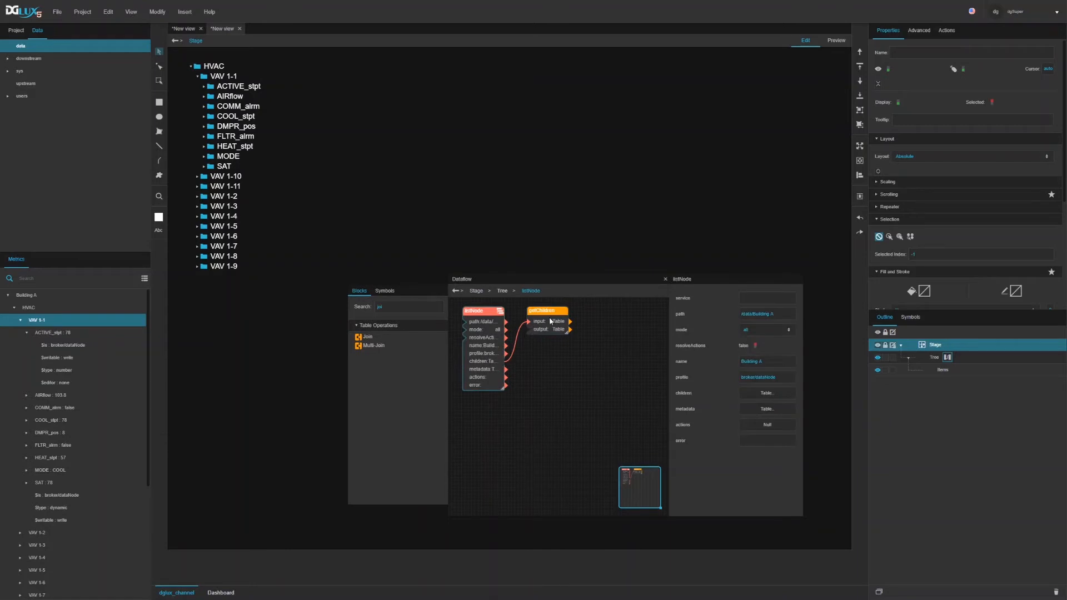
click(551, 321)
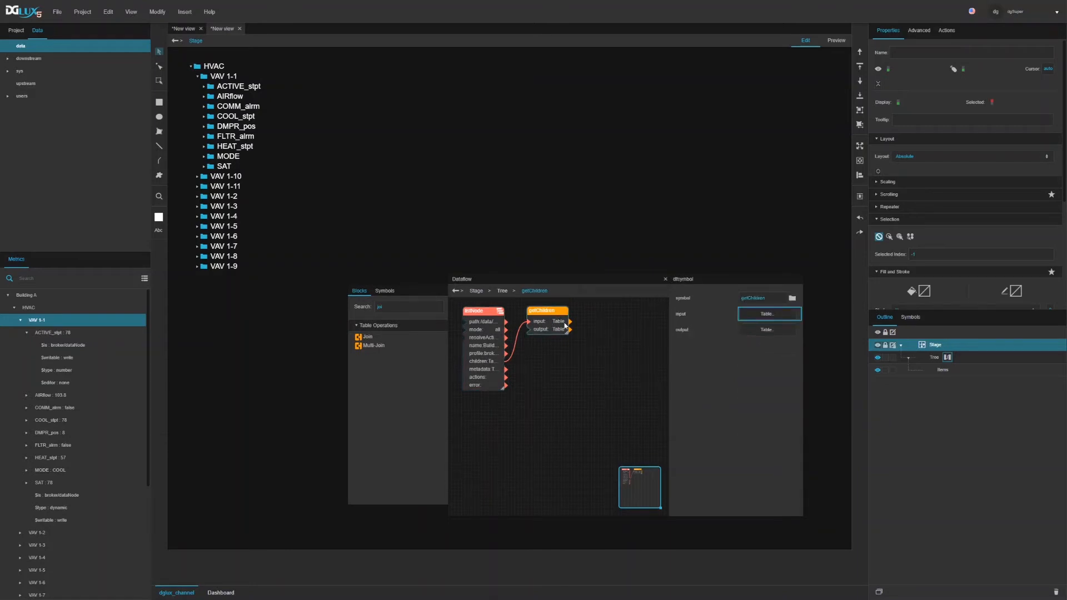
key(Delete)
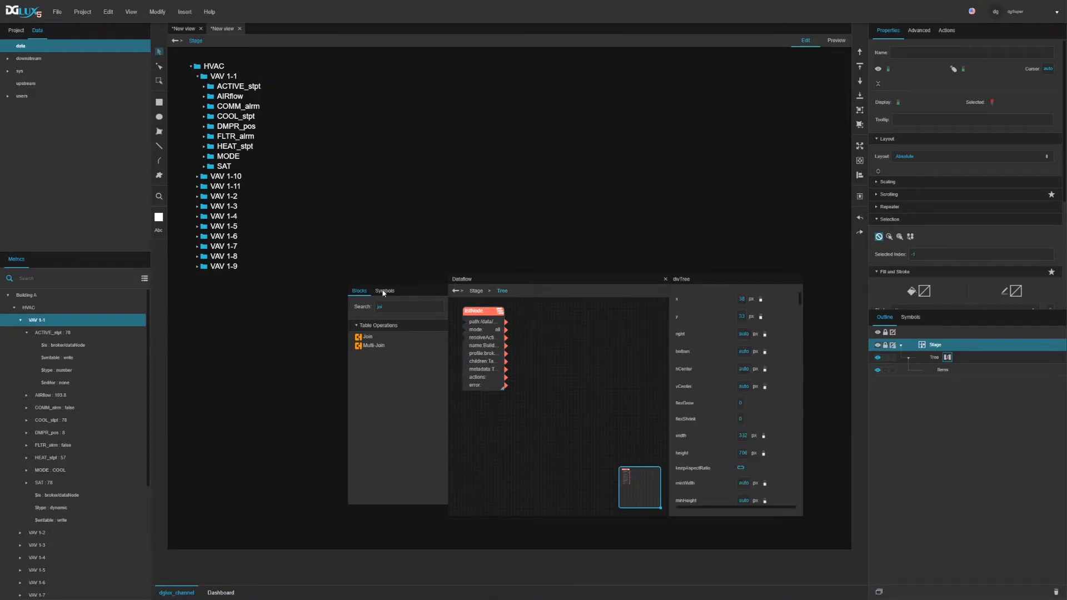
Paste the Repeater and Join blocks into the Tree's dataflow, and feed the List Node's children into the Repeater's data and Join's input1
click(383, 291)
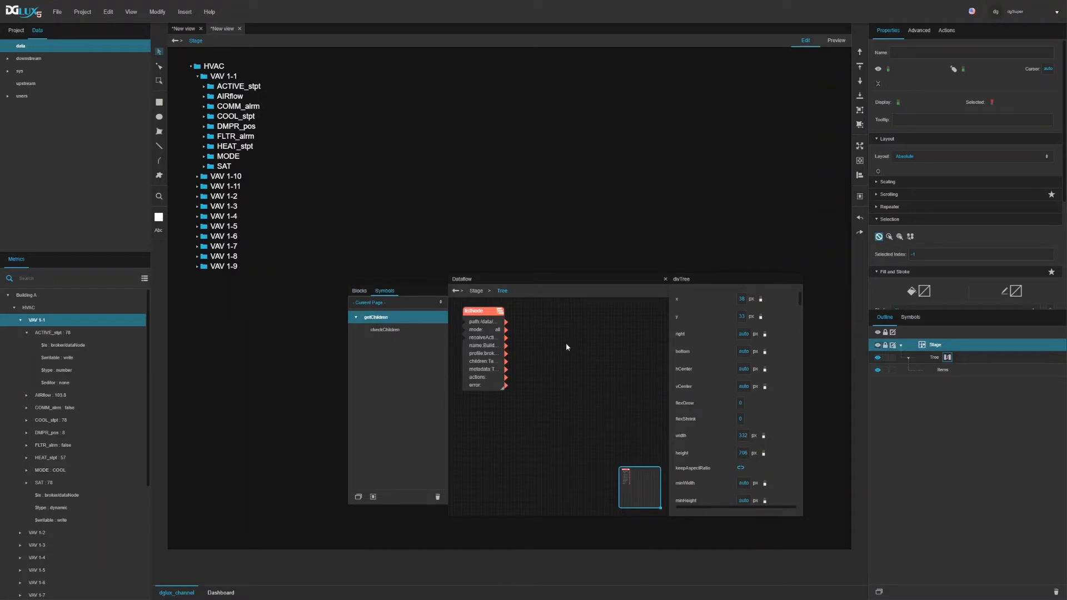
key(ctrl+v)
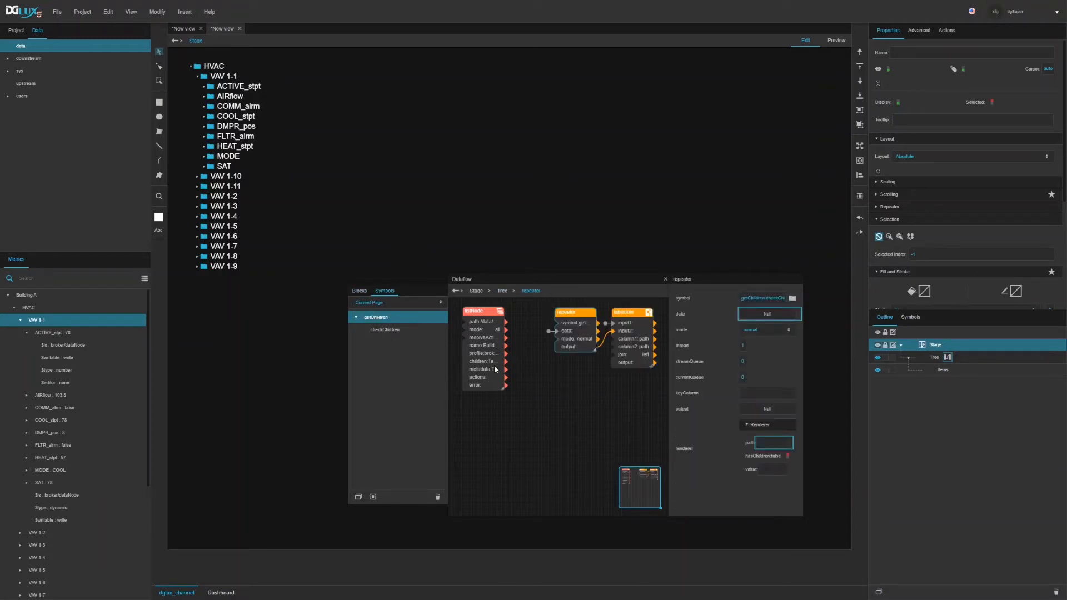
drag(506, 361, 535, 312)
click(587, 314)
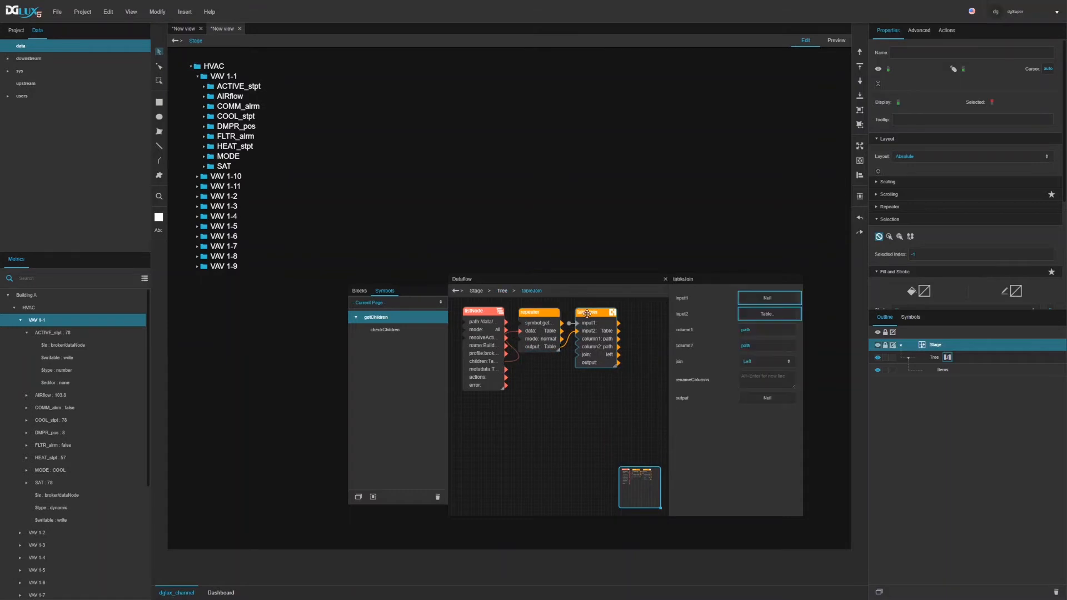
drag(506, 361, 587, 327)
Bind the Join block's output to the Tree's Table property, and expand VAV 1-1 in the preview
click(934, 361)
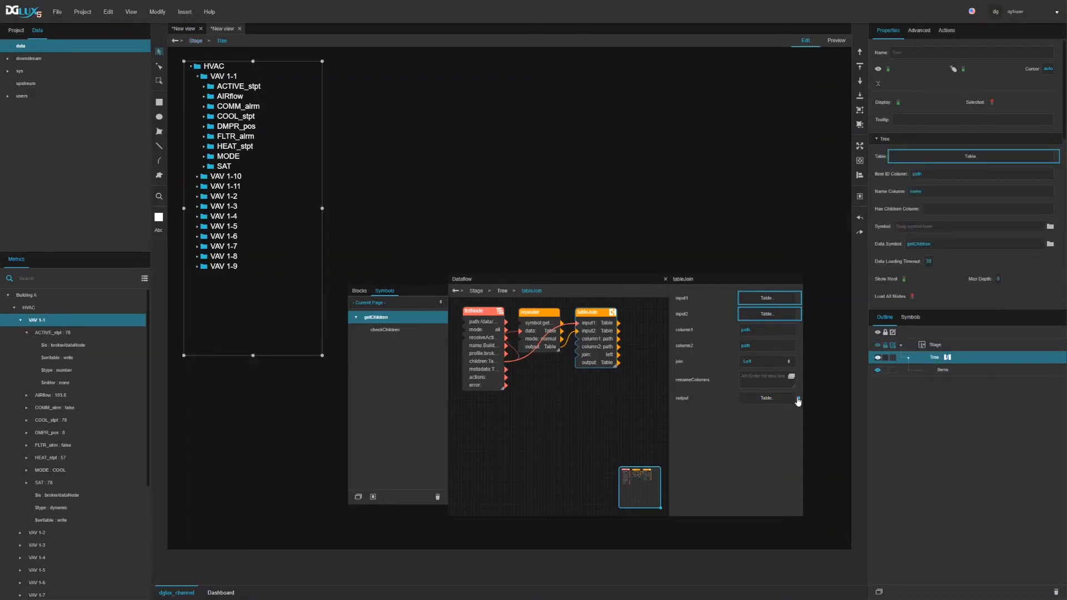
drag(799, 401, 901, 163)
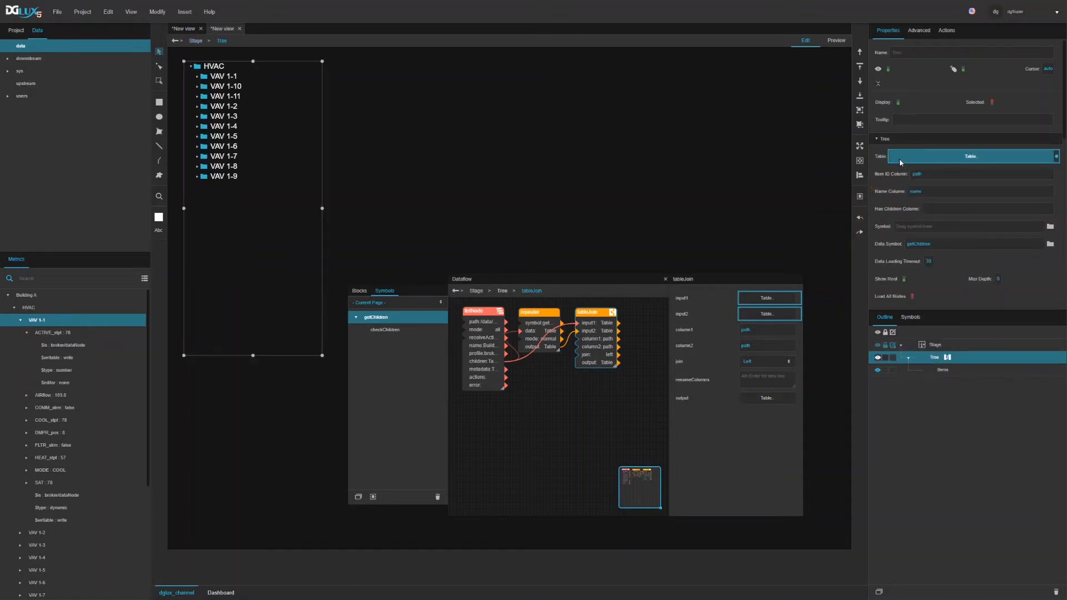
click(838, 41)
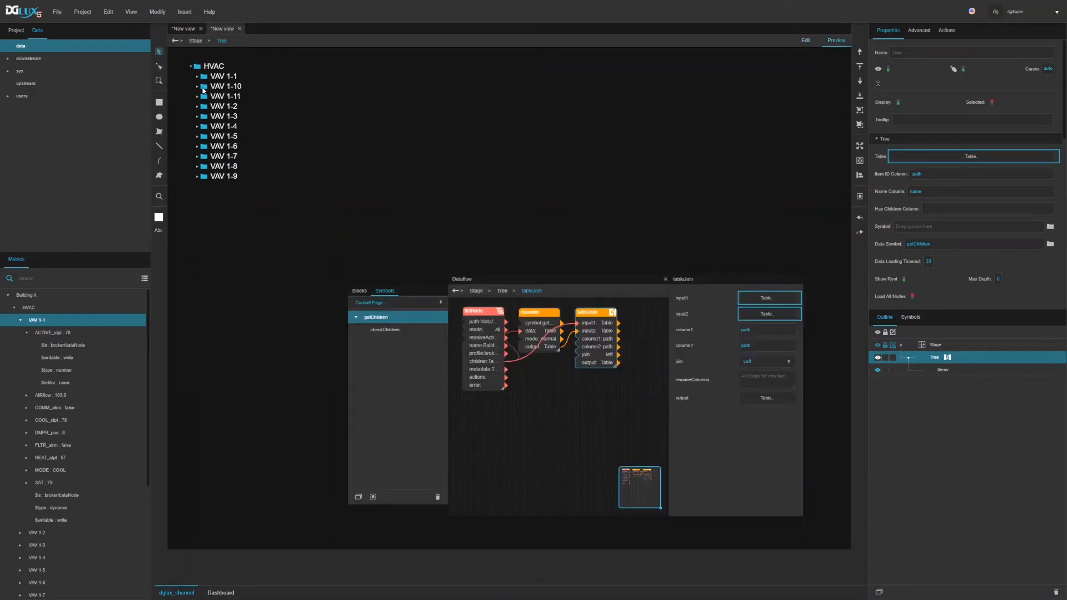
click(197, 77)
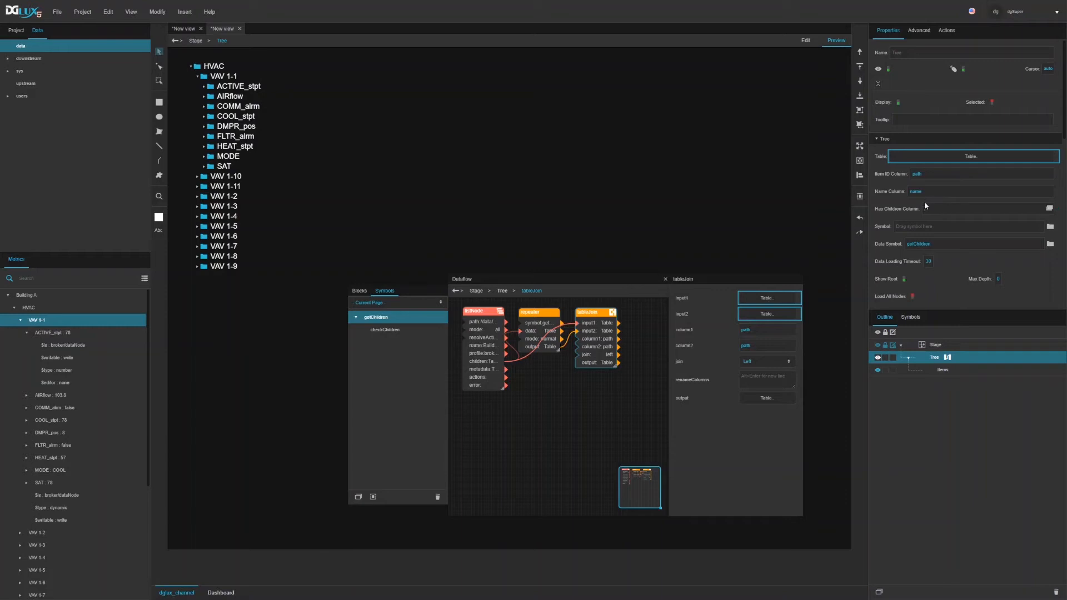
Check the columns of the Tree's bound table, and set the Tree's Has Children Column to hasChildren
click(914, 158)
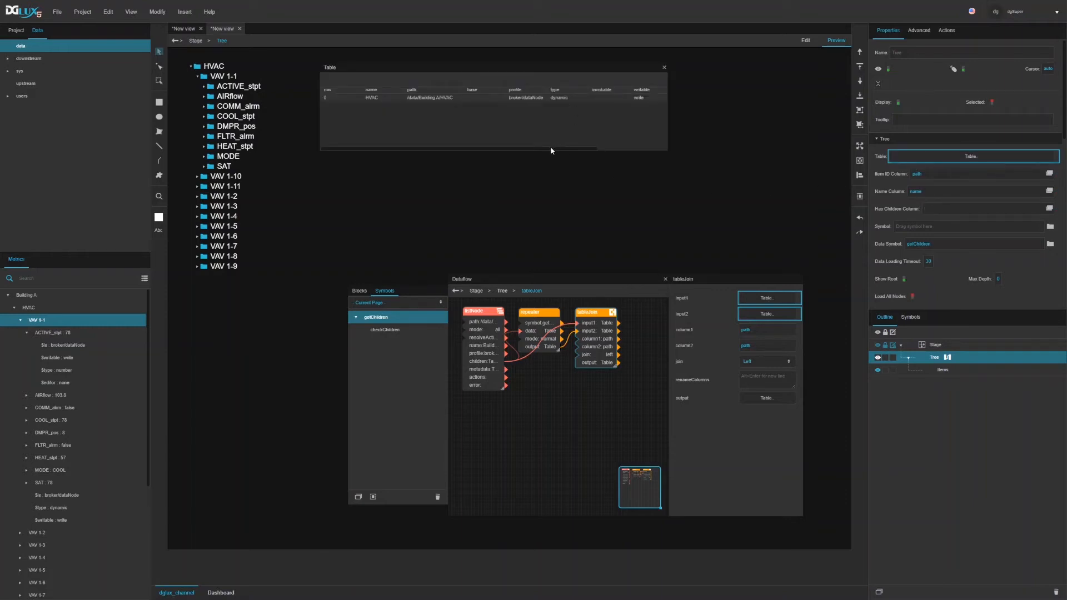
drag(550, 150, 614, 151)
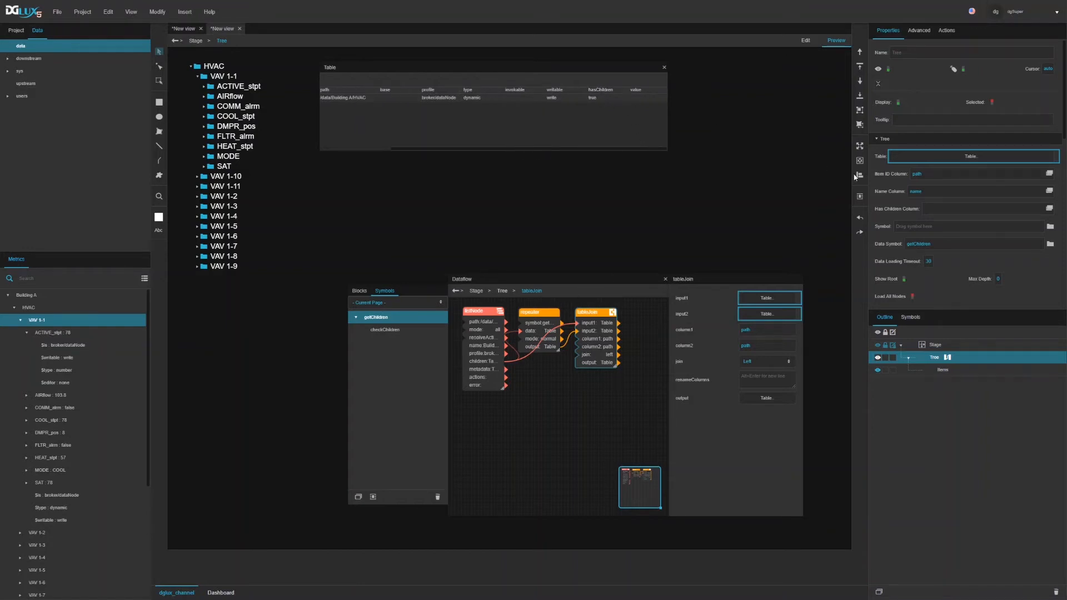
click(978, 209)
click(912, 487)
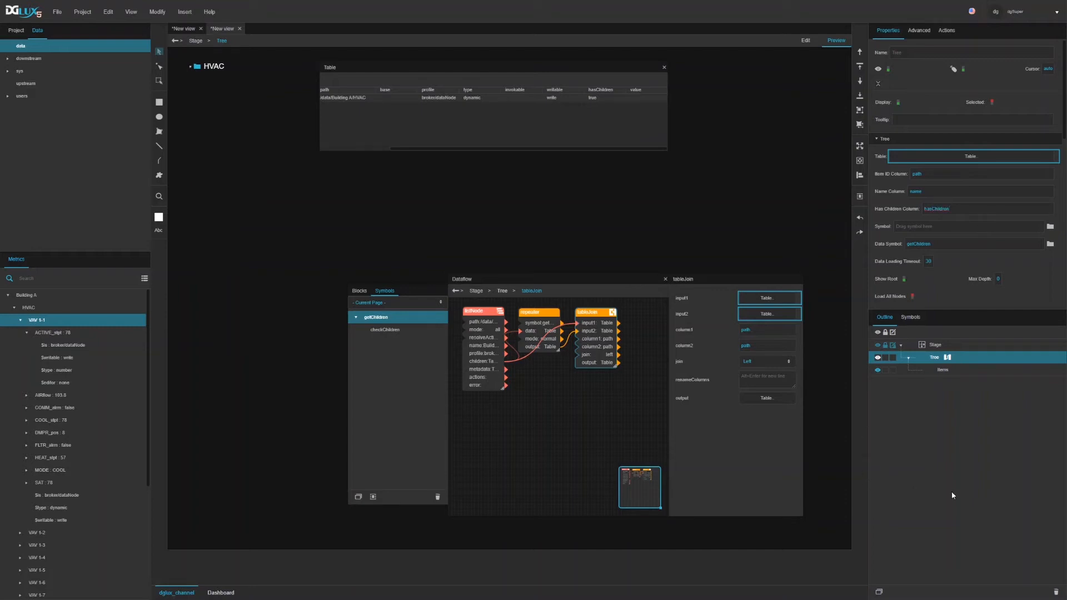
Expand HVAC and VAV 1-1 in the previewed tree to check the node icons, and close the table window
click(191, 67)
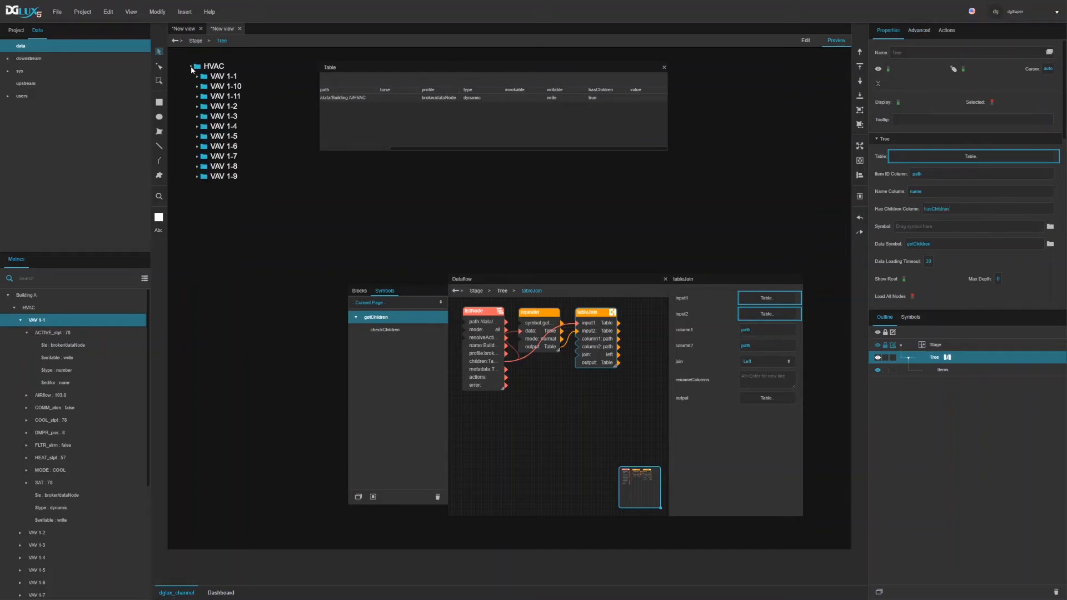
click(197, 76)
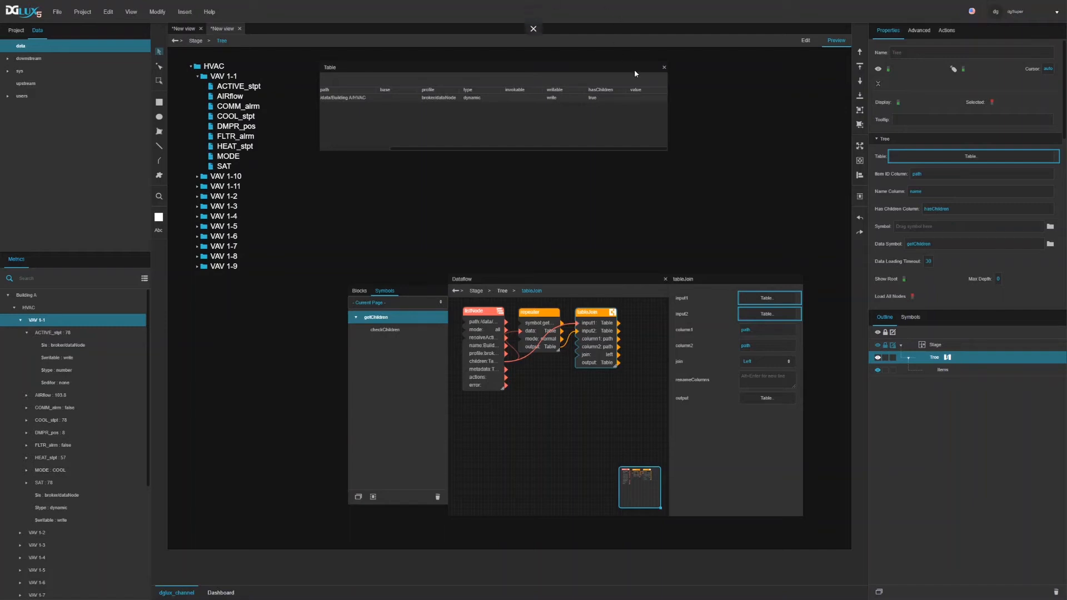
click(664, 68)
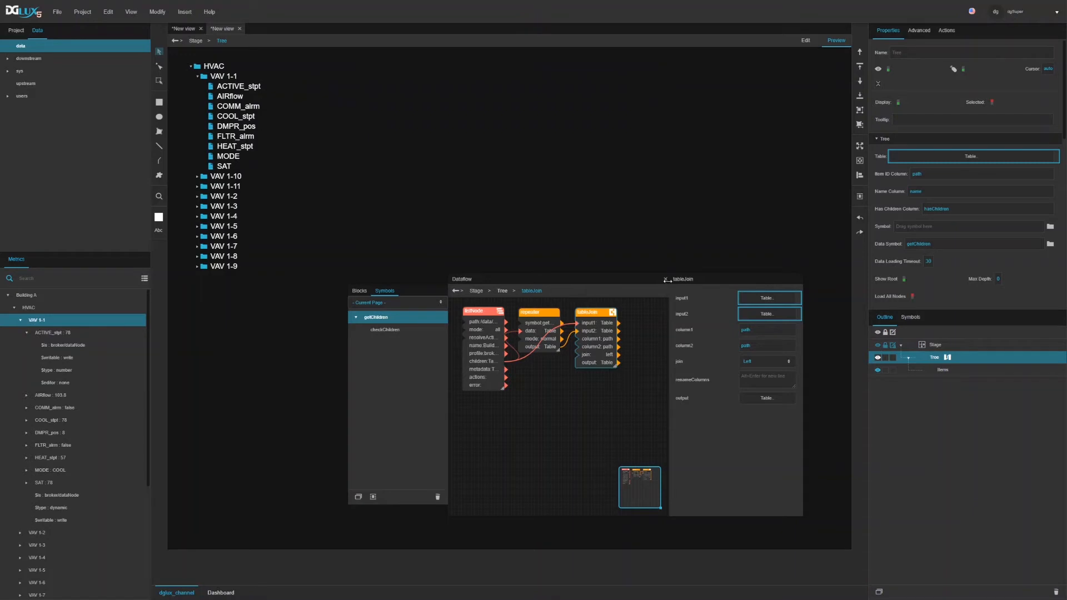
Close the dataflow window, add a Group component to the Stage, and place it to the right of the tree
click(665, 279)
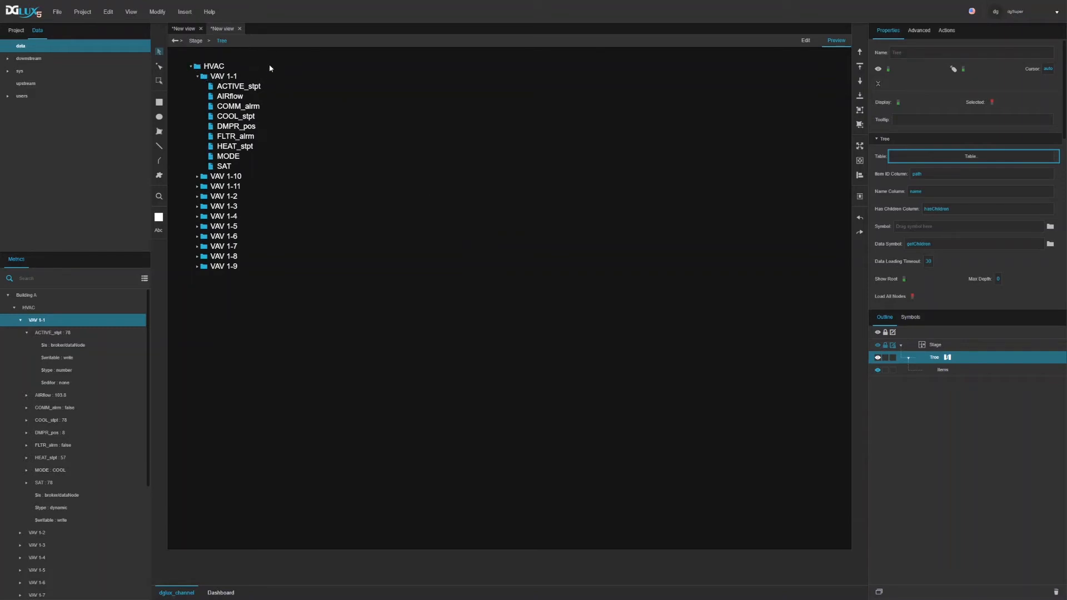
right_click(934, 345)
mouse_move(909, 353)
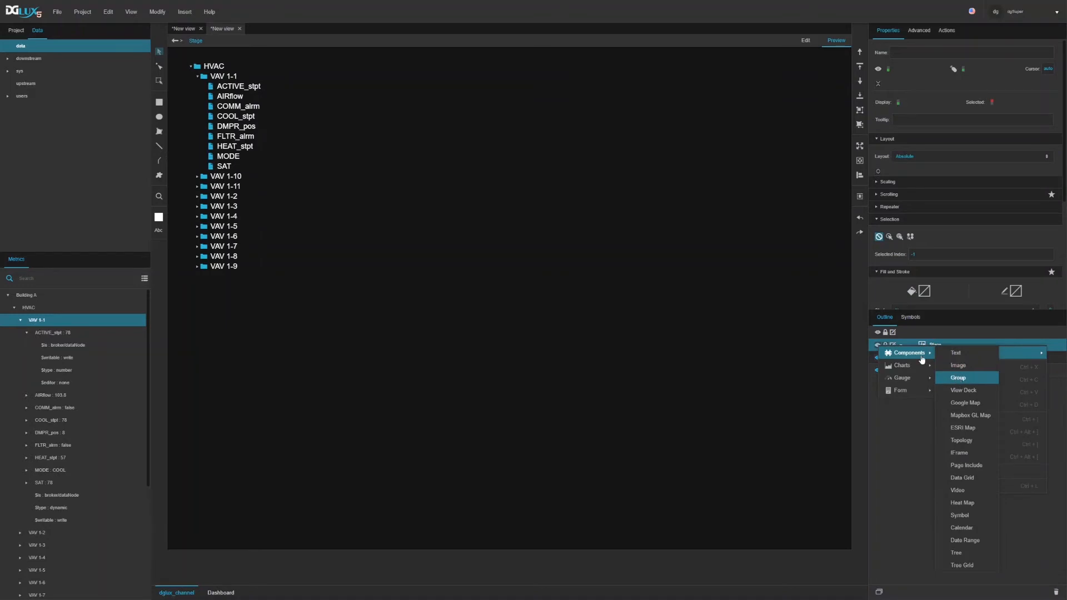
click(958, 377)
click(795, 41)
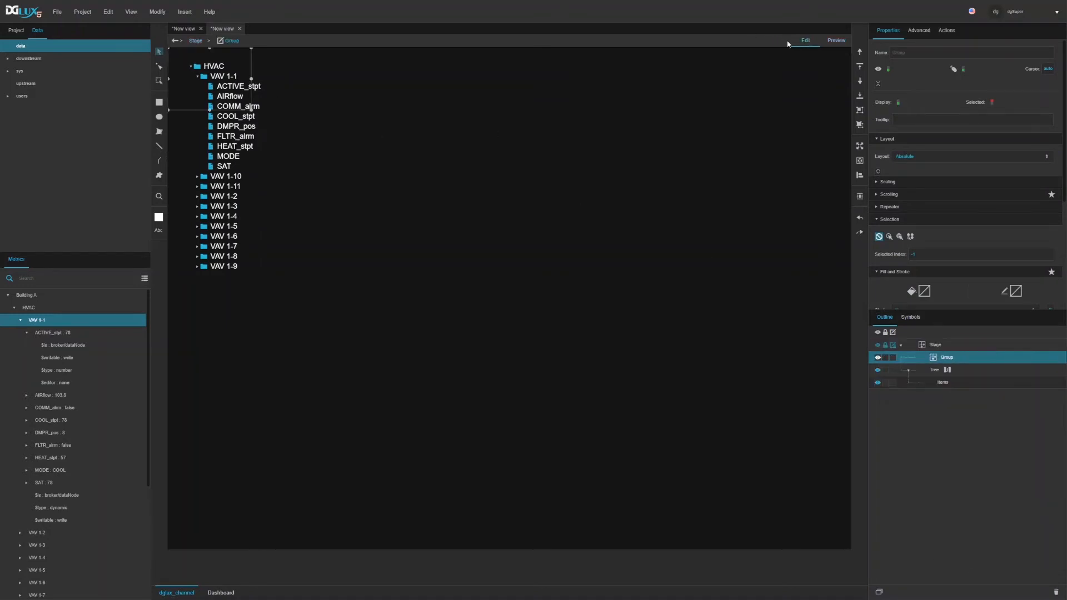
drag(205, 73, 367, 87)
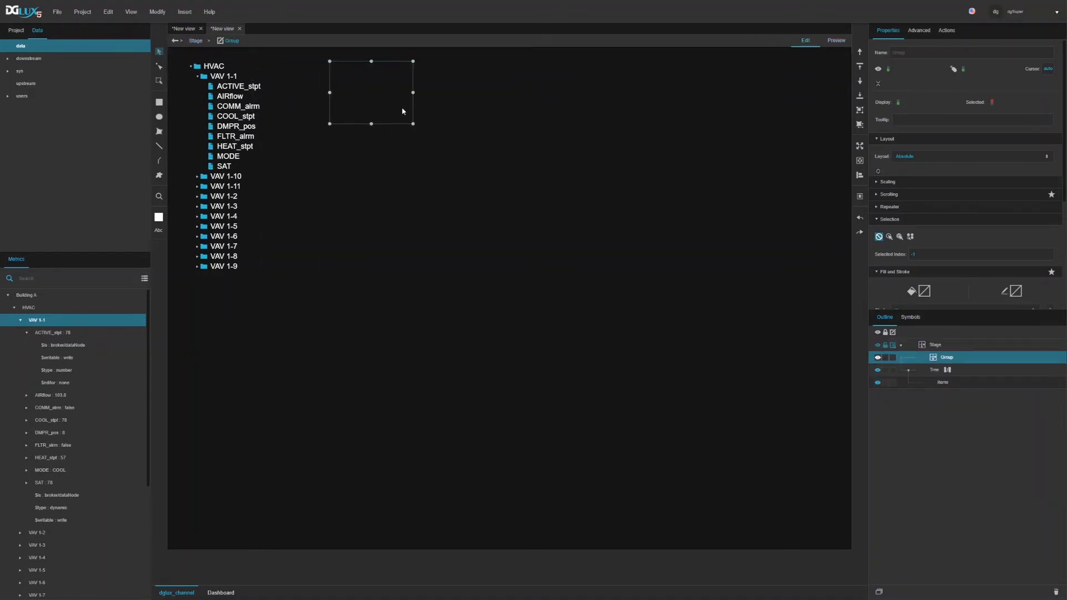
Set the Group's size to 300 px wide and 40 px high
scroll(1009, 221, down, 3)
click(1025, 262)
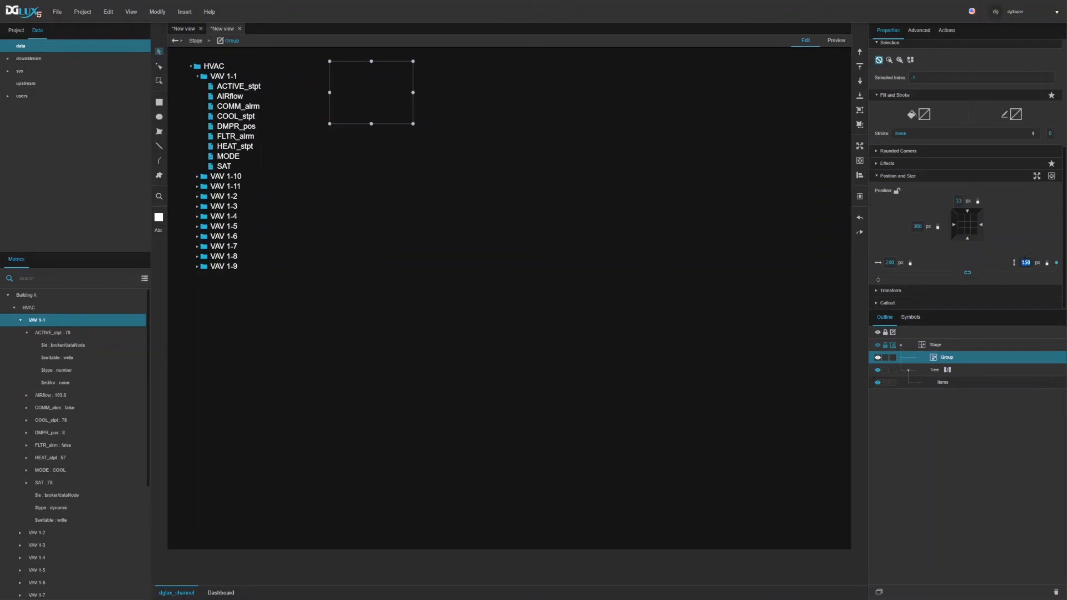
text(40)
click(889, 262)
text(300)
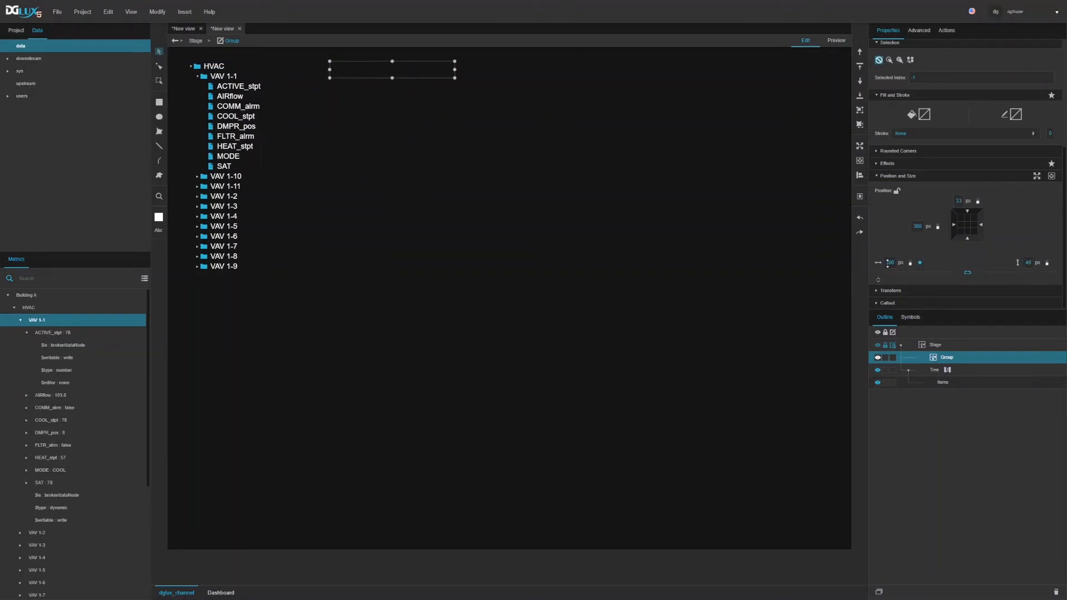
Give the Group a Horizontal layout with Center vertical alignment and 10 px of left and right padding
scroll(914, 154, up, 5)
click(922, 158)
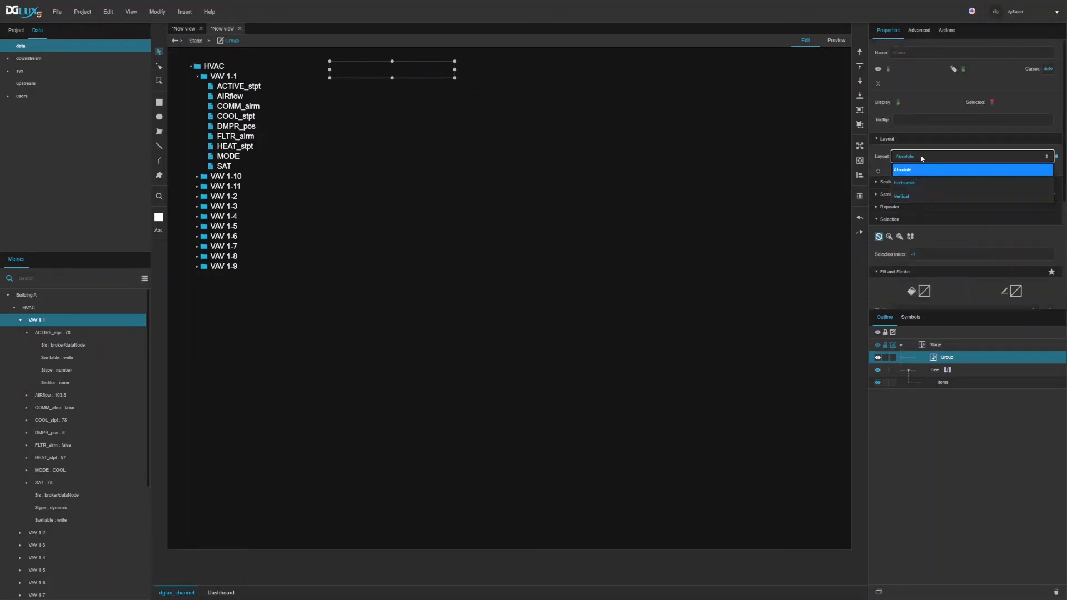
click(913, 174)
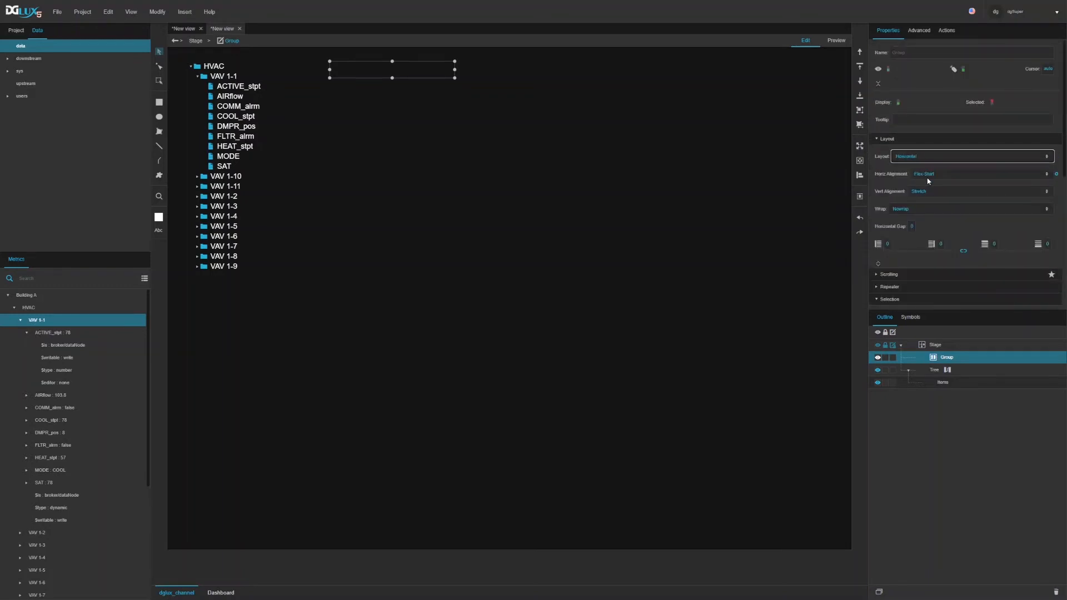
click(928, 191)
click(913, 231)
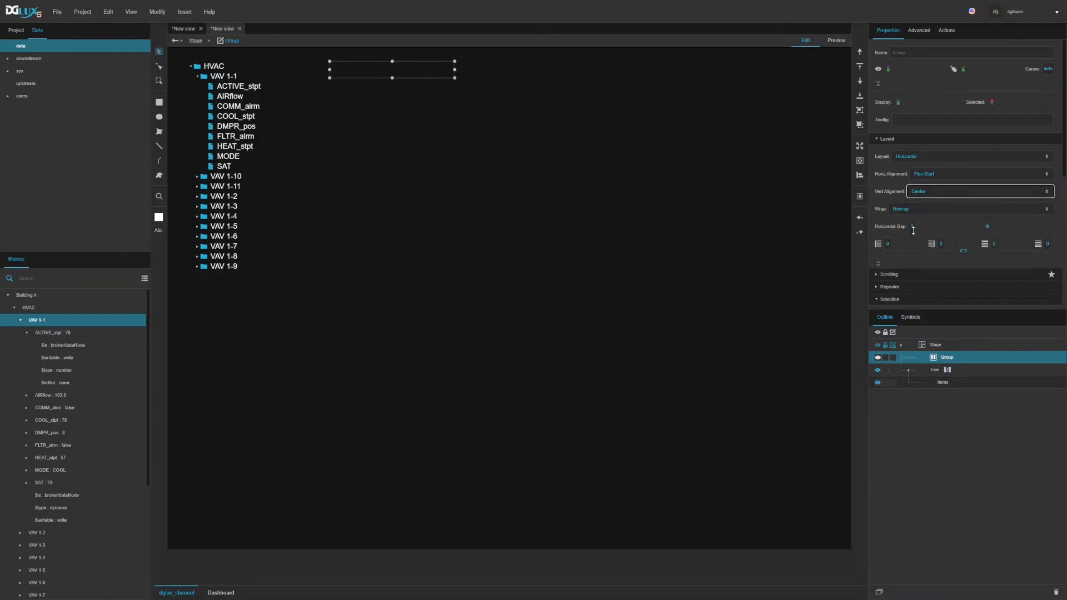
click(887, 243)
text(10)
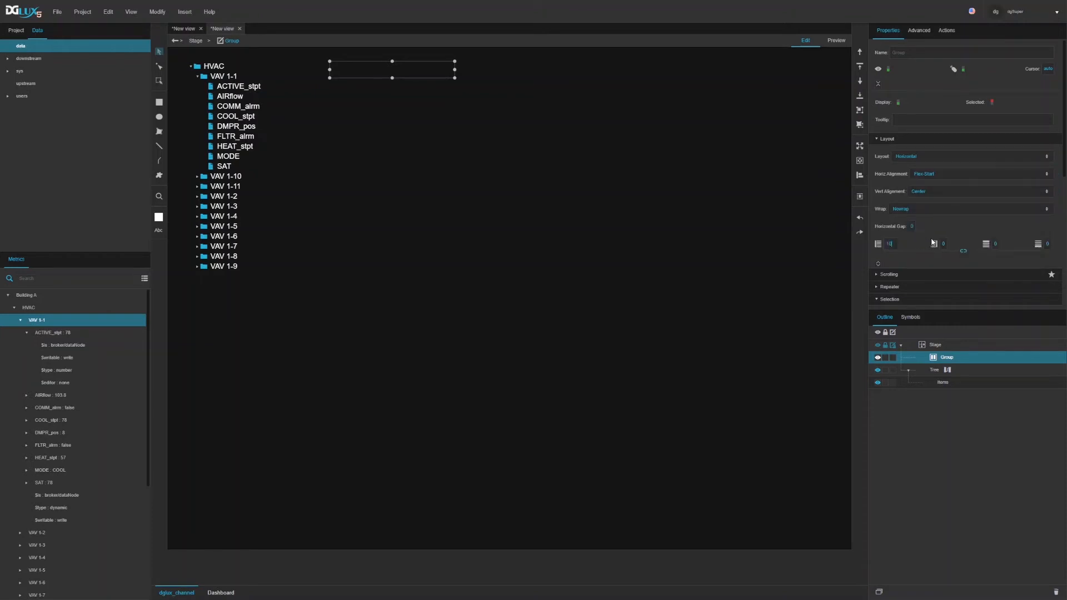
key(Tab)
text(10)
Insert a Text component in the Group, size it to fill its parent, and left-align its text
right_click(957, 363)
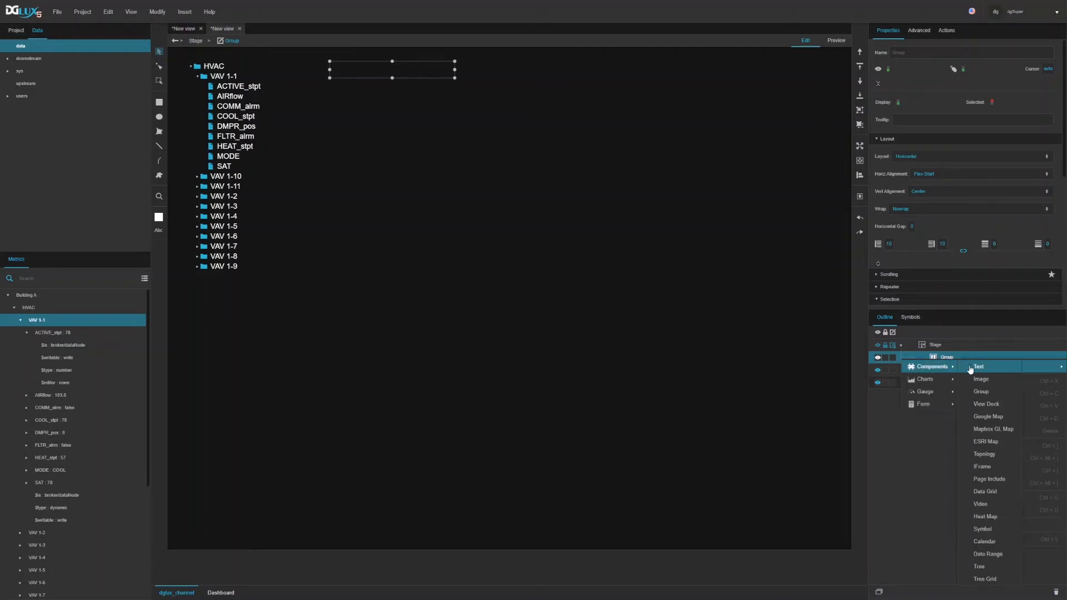
click(968, 367)
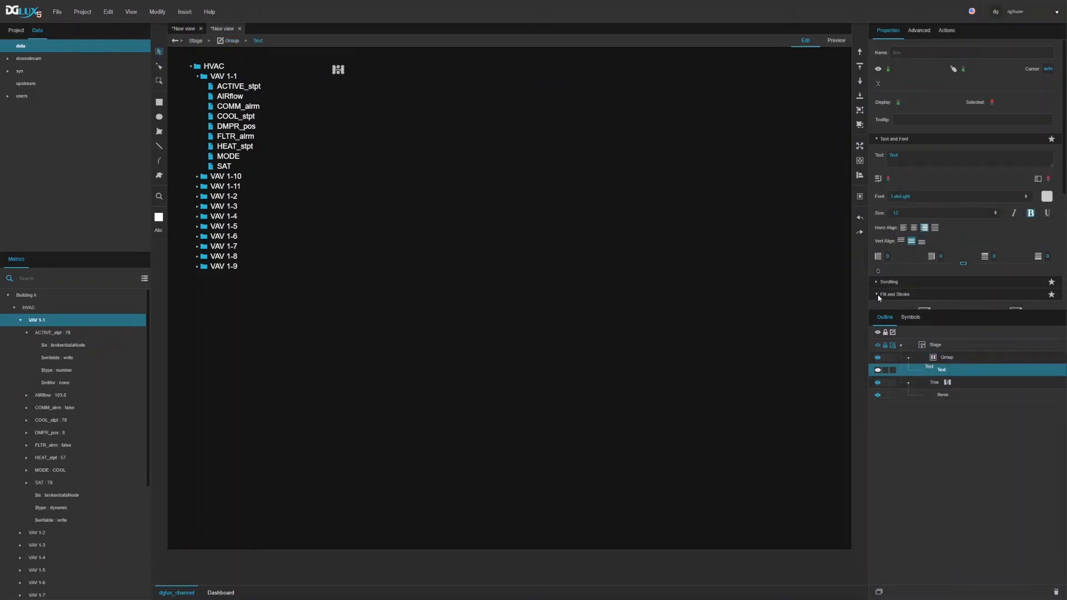
click(860, 147)
click(903, 228)
Convert the Group to a symbol named treeNode and check that it is listed among the page's symbols
right_click(946, 361)
click(980, 523)
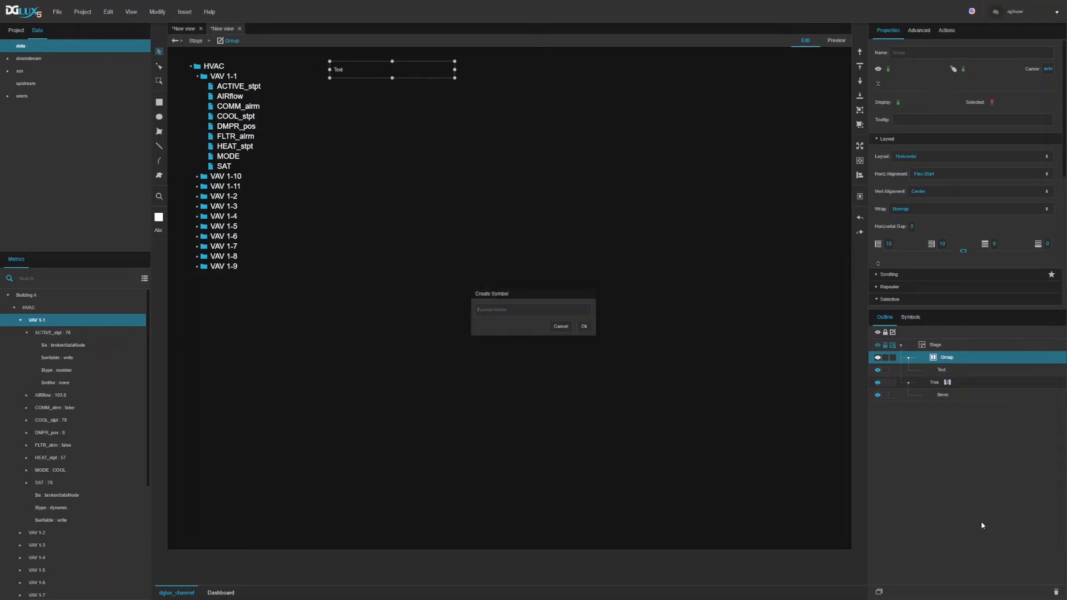
text(v)
click(586, 330)
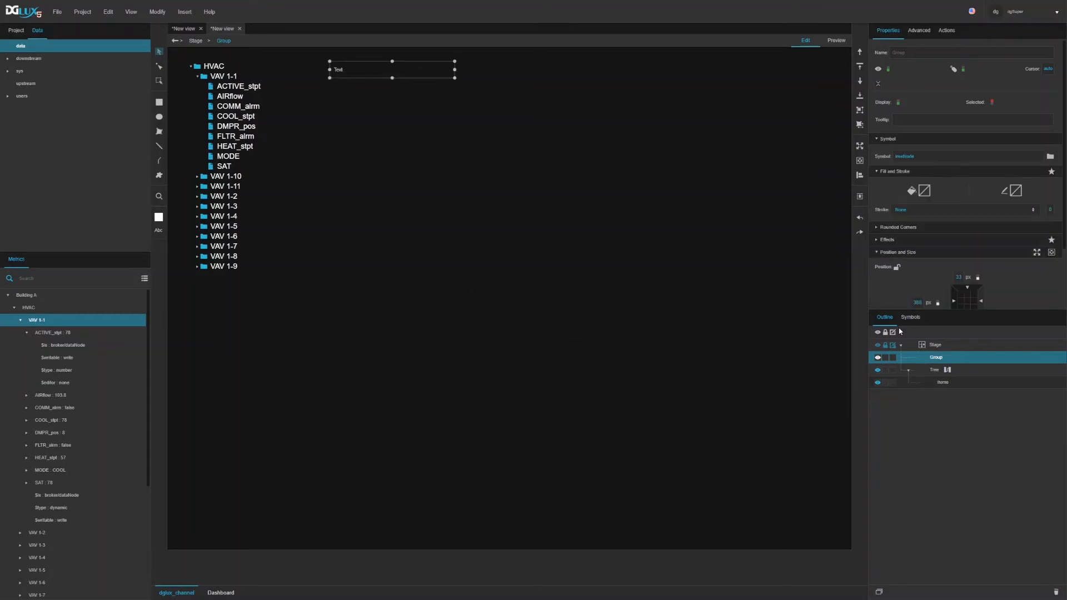
click(910, 318)
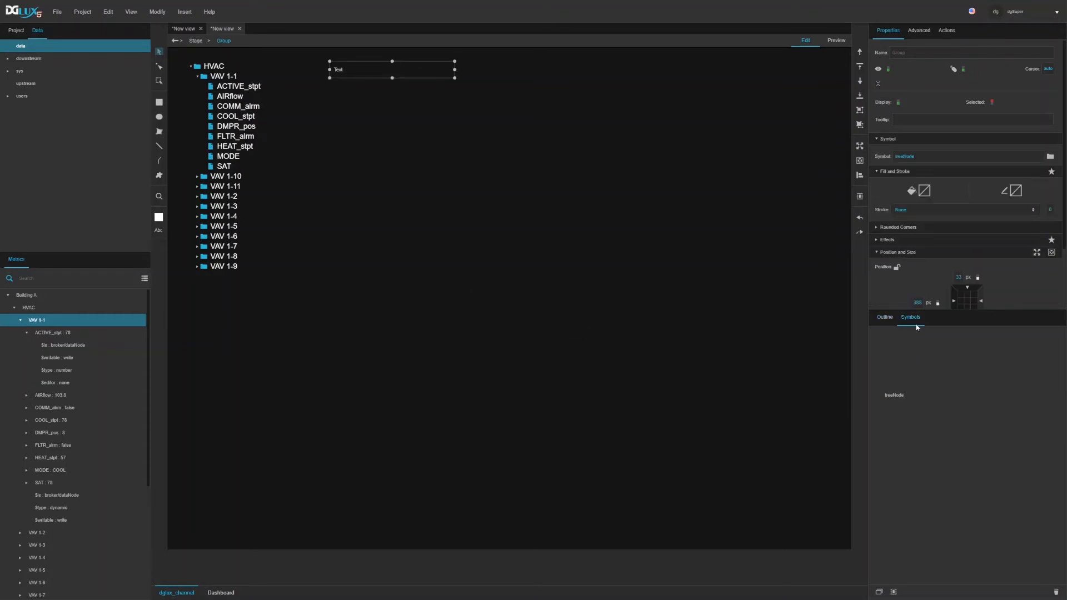
click(884, 317)
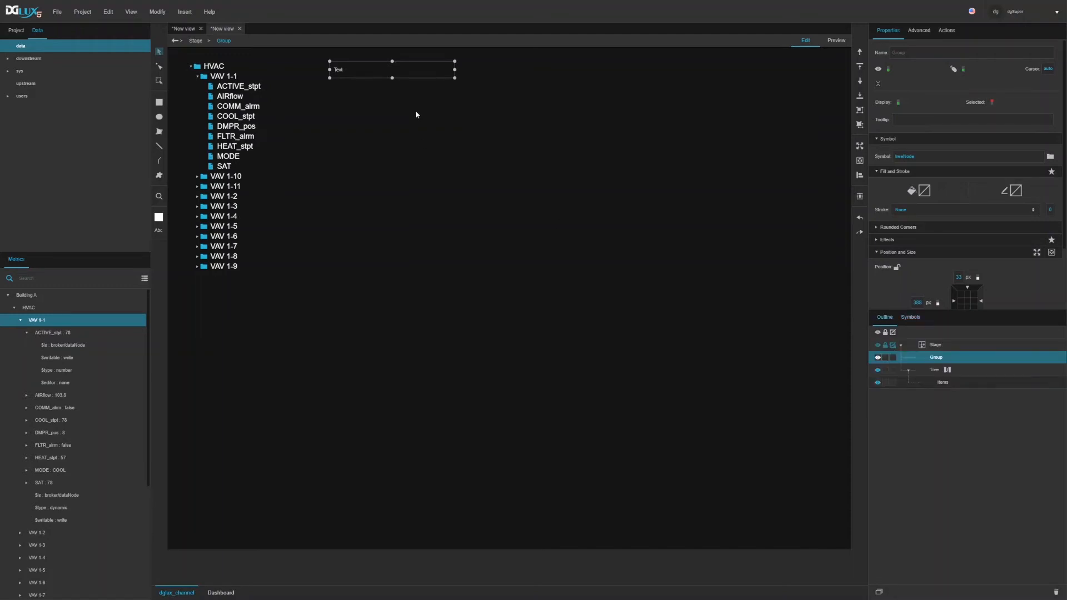
Open the treeNode symbol for editing and duplicate its Text component inside the group
right_click(375, 73)
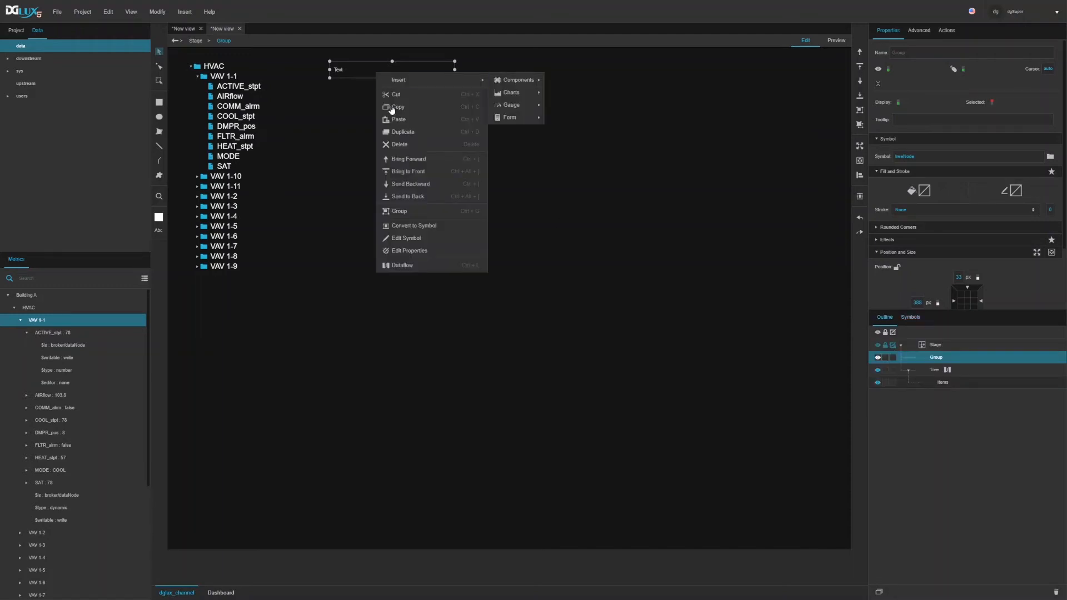
click(406, 238)
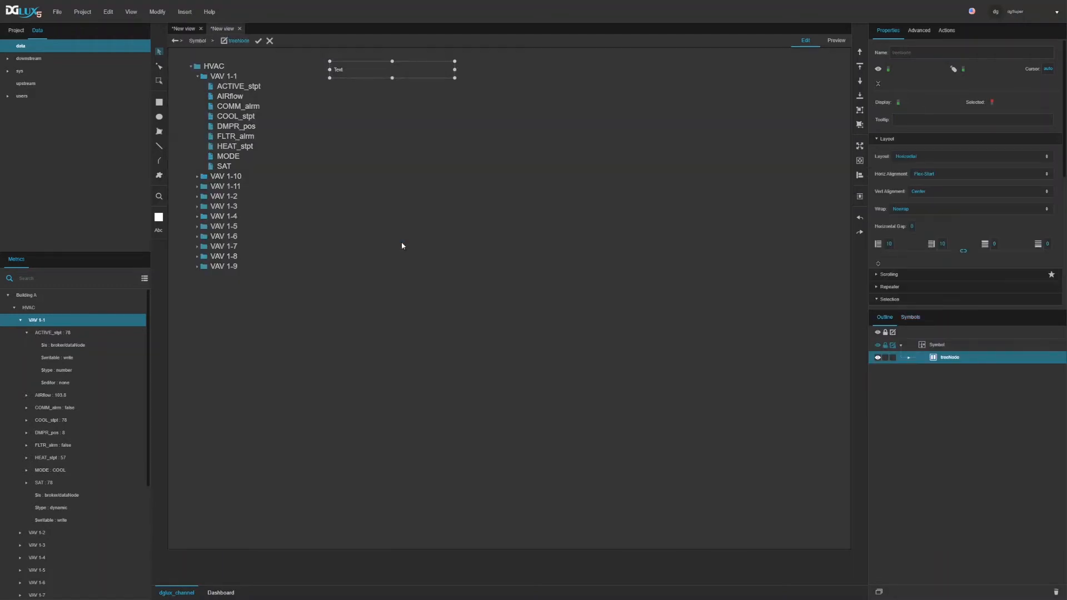
right_click(940, 359)
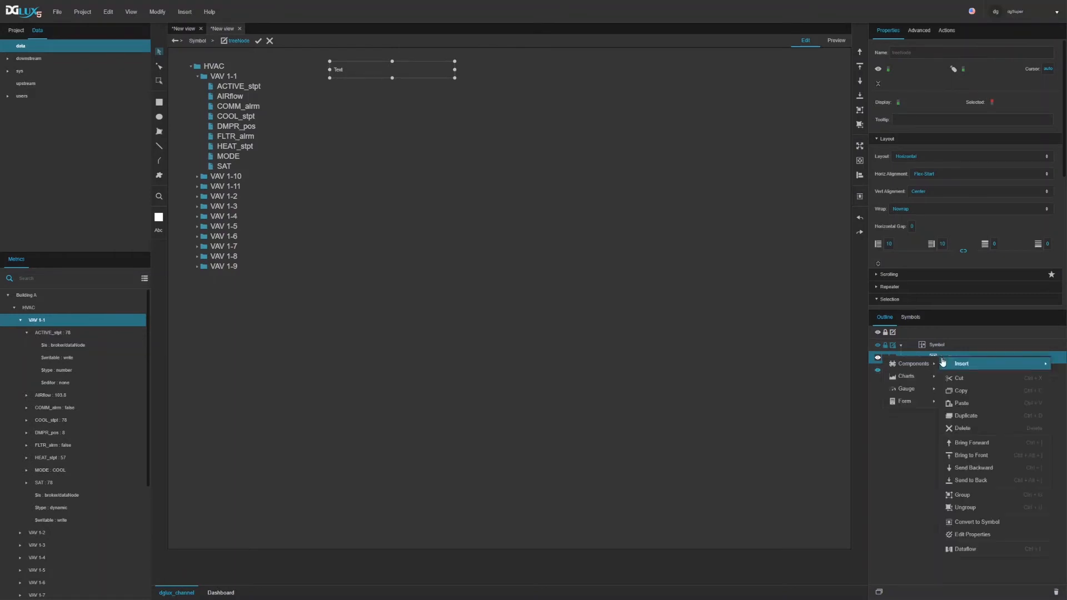
click(940, 355)
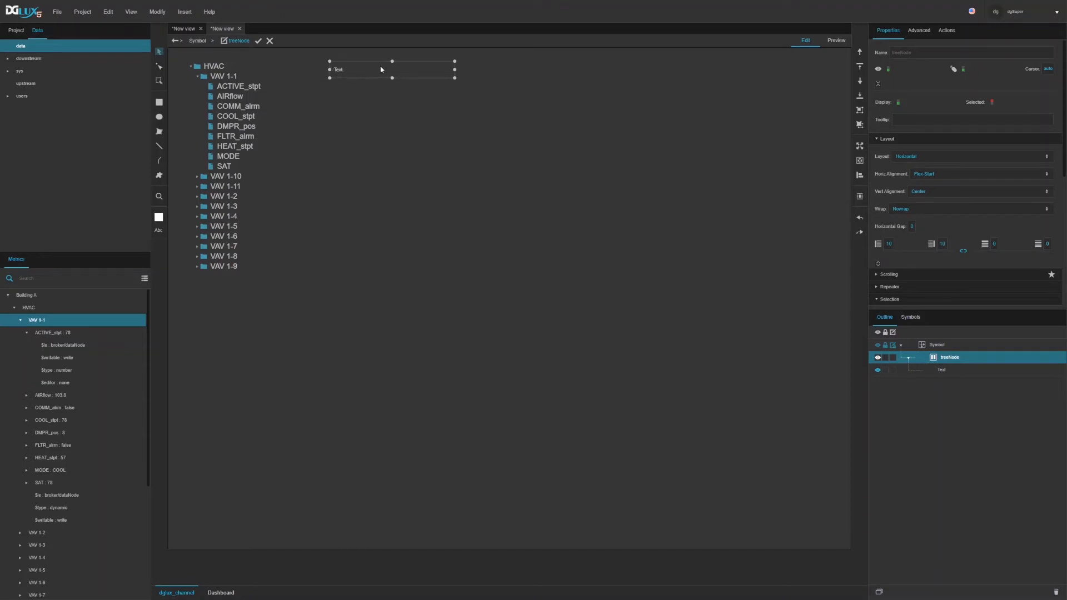
click(941, 370)
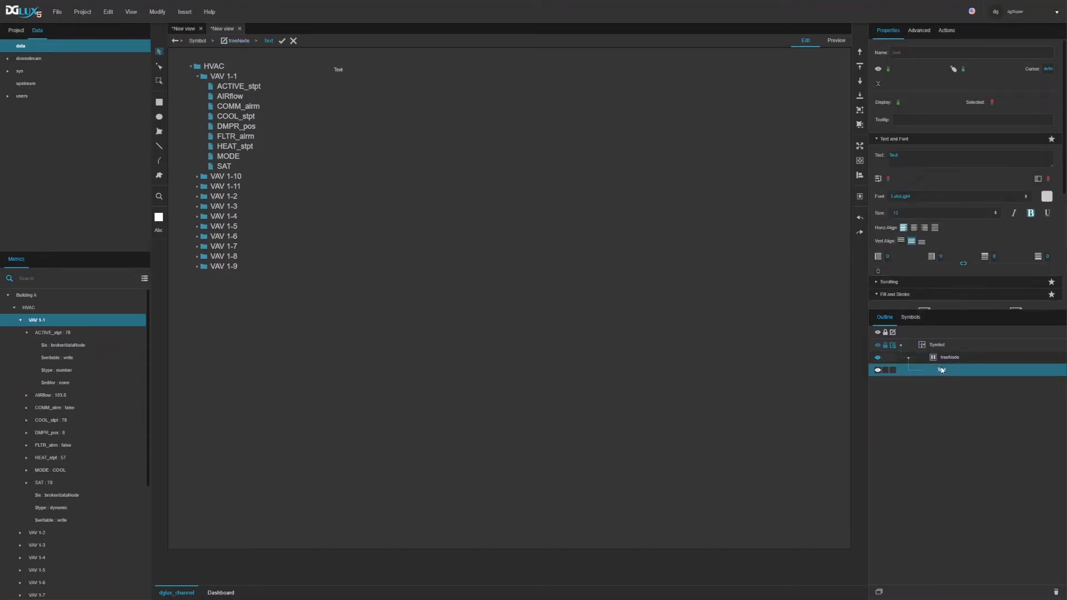
key(ctrl+c)
key(ctrl+v)
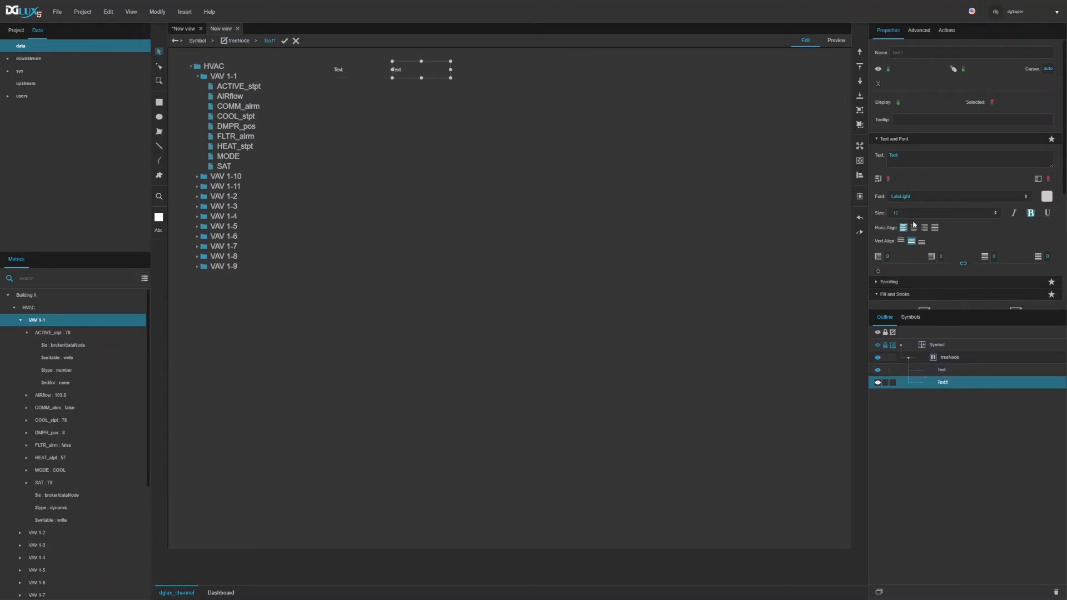
Reset the width of the copied Text1 component and right-align its text
scroll(913, 224, down, 4)
click(920, 263)
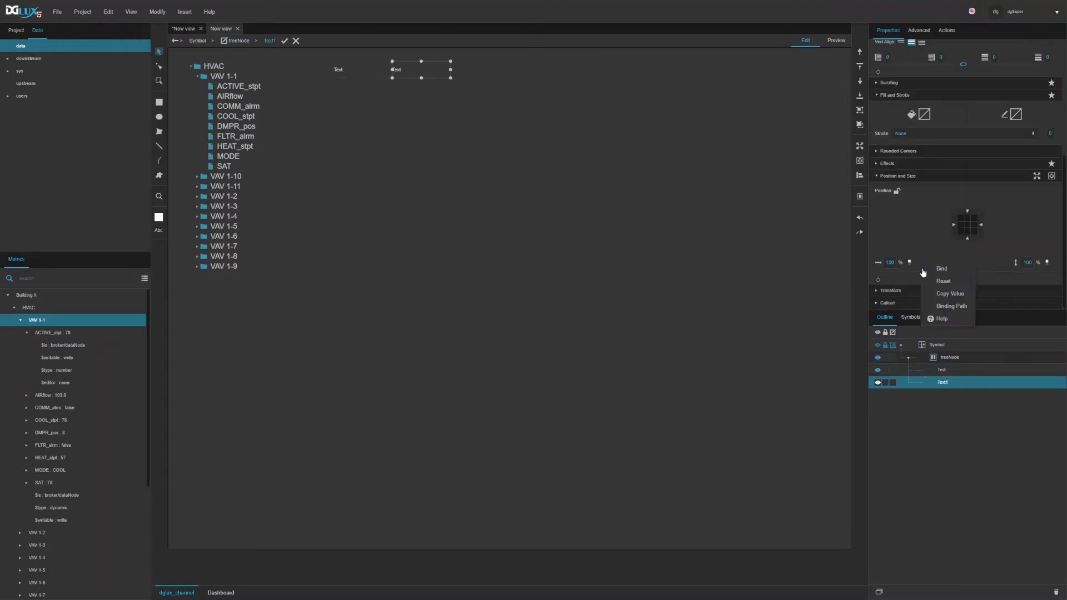
click(933, 282)
scroll(946, 224, up, 3)
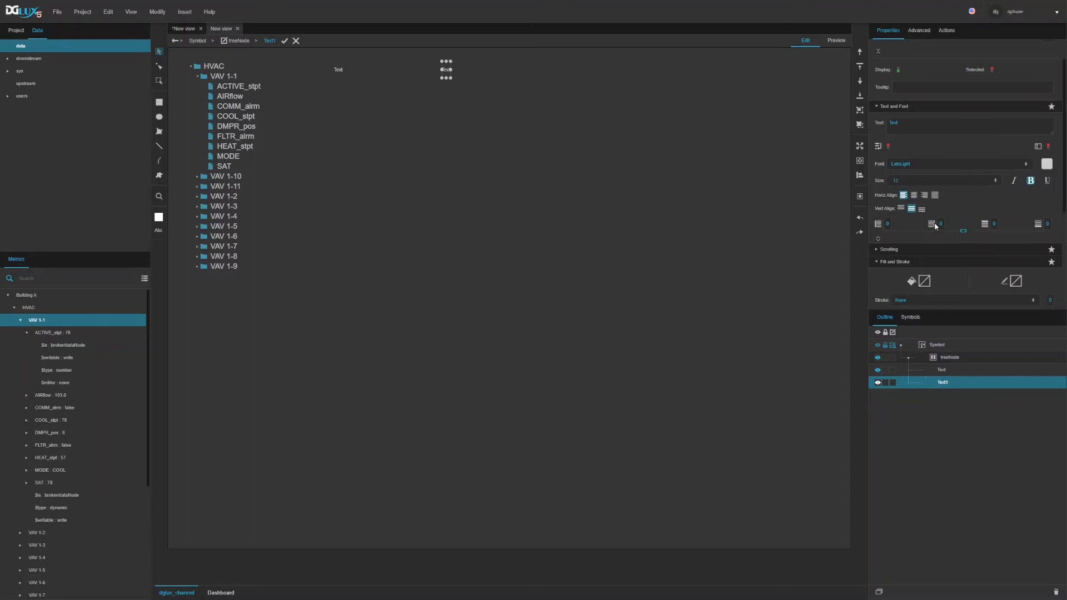
click(923, 195)
scroll(956, 251, up, 1)
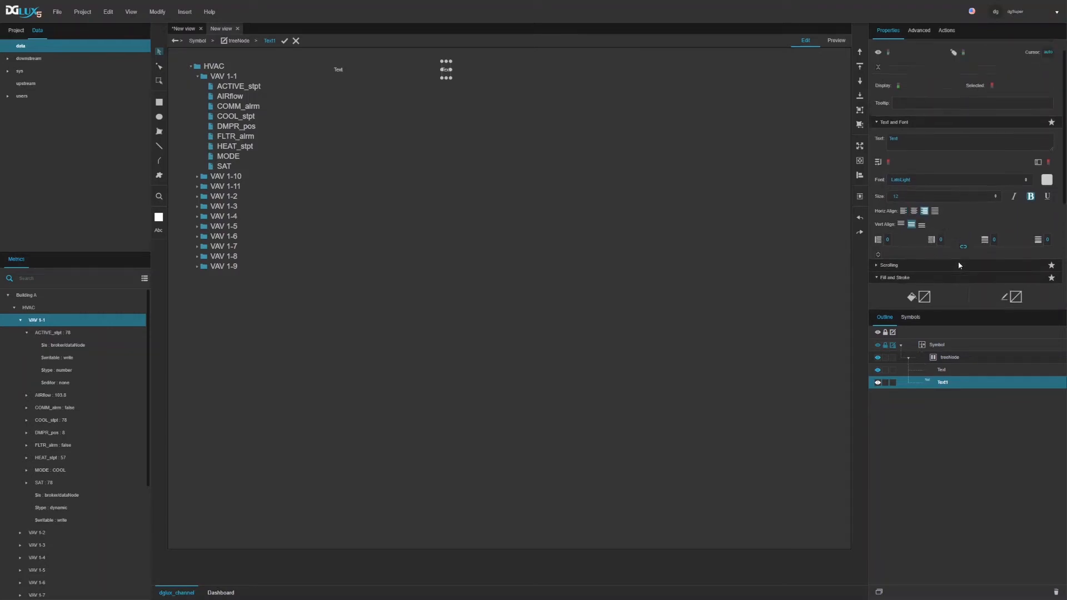
Turn off bold and set the font size to 14 for the first Text, and save the treeNode symbol edits
click(941, 371)
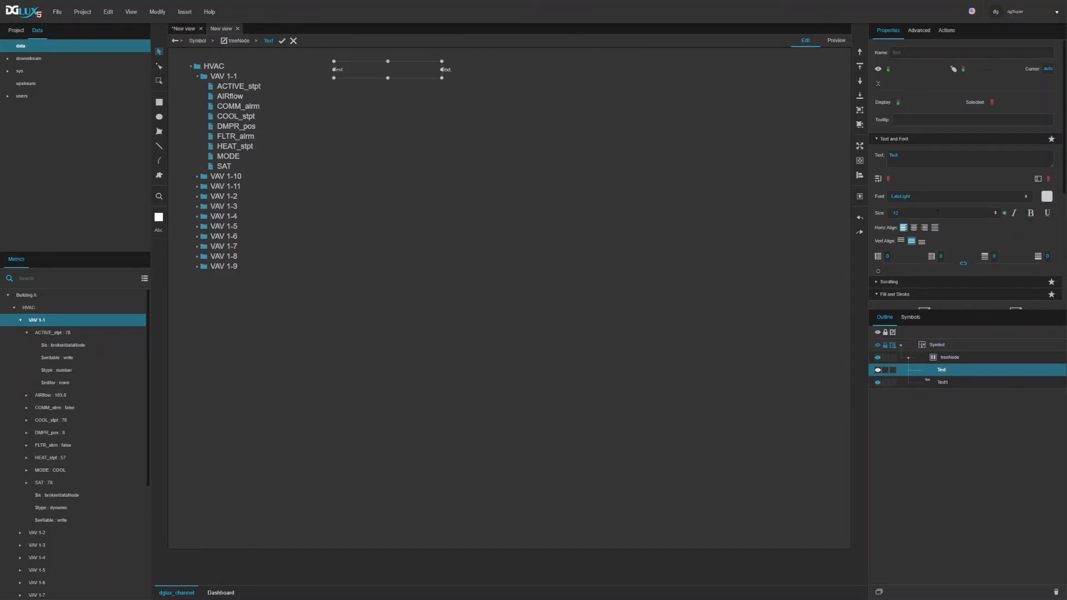
text(14)
click(942, 382)
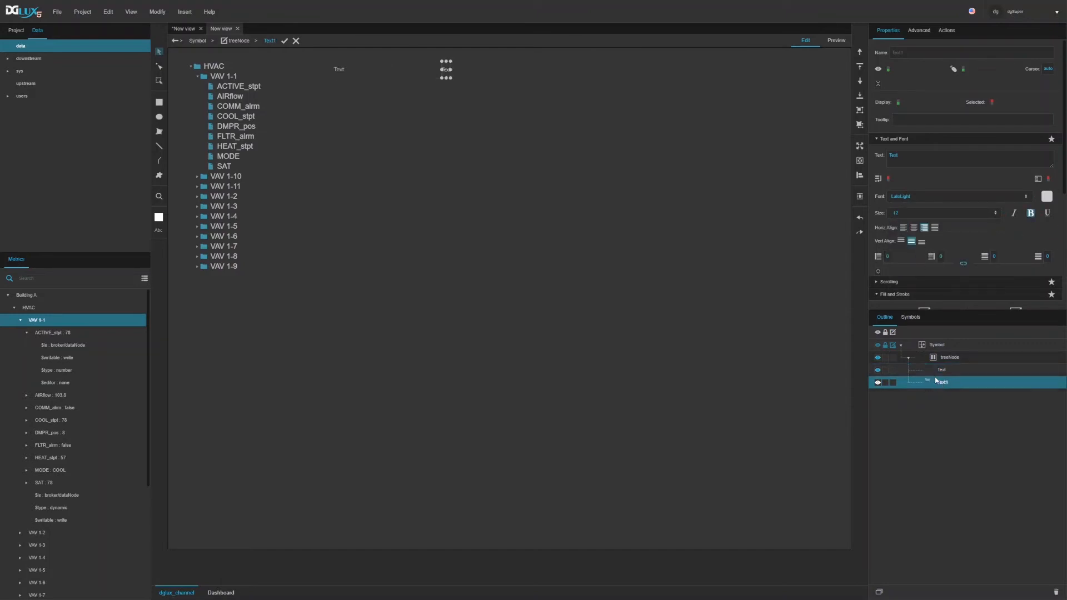
click(948, 358)
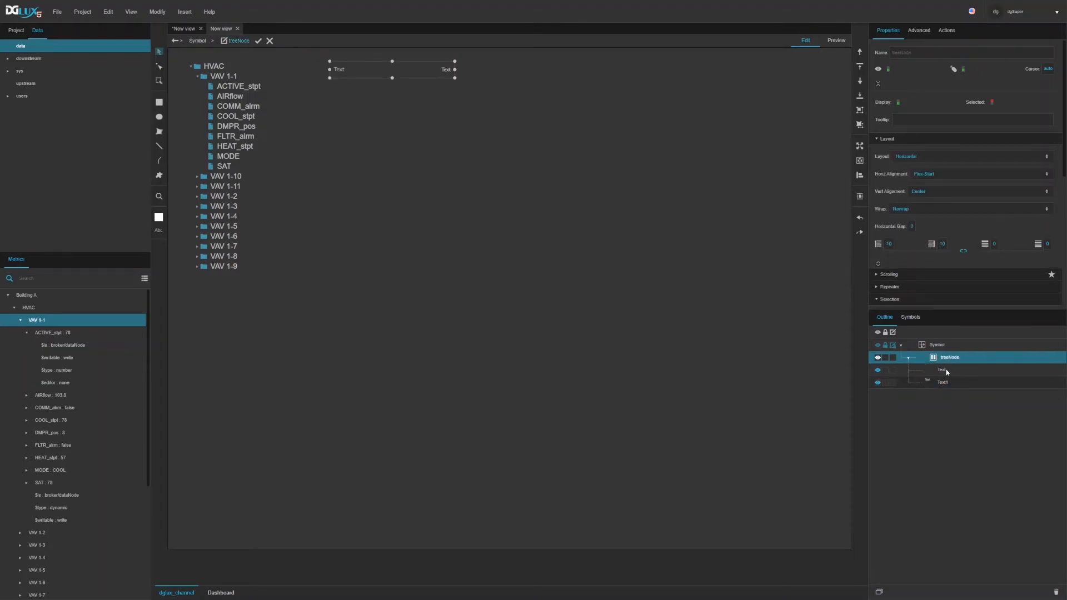
click(258, 41)
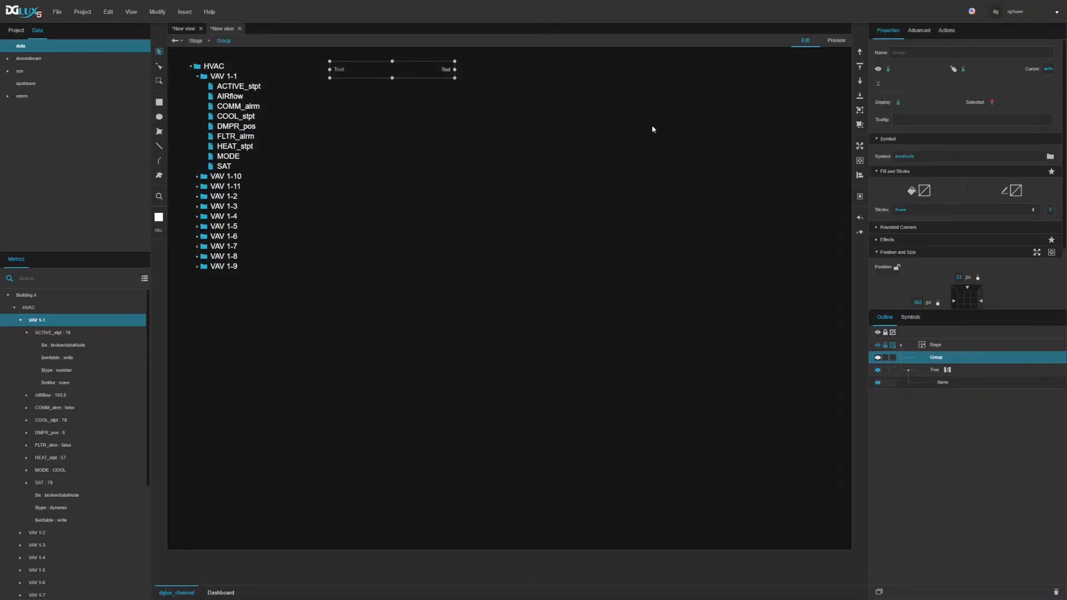
Assign the treeNode symbol to the Tree's Symbol property and return to the component outline
double_click(904, 156)
click(911, 317)
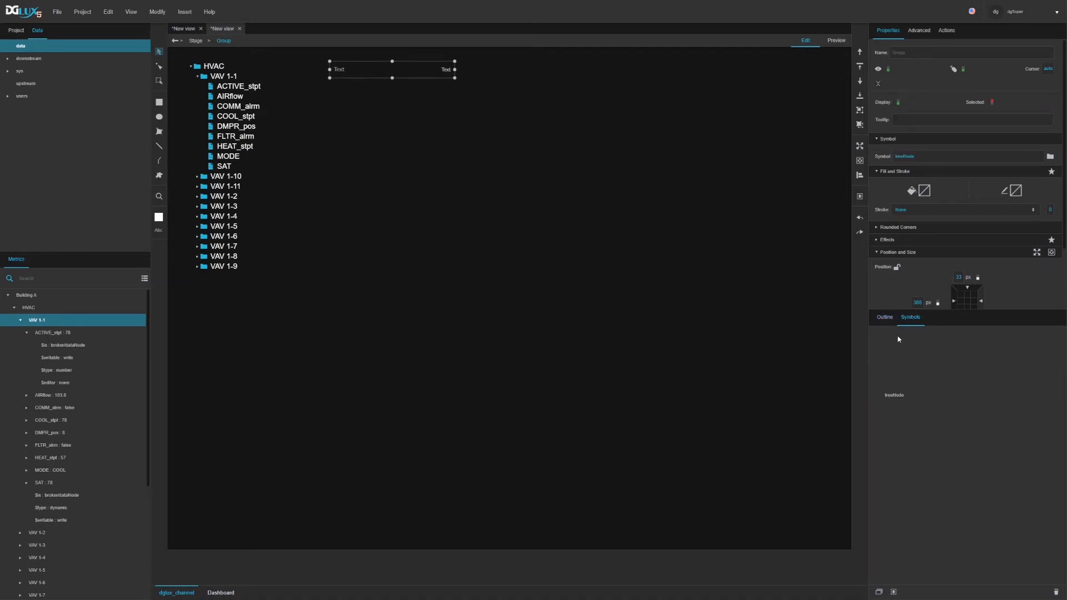
click(889, 317)
click(936, 383)
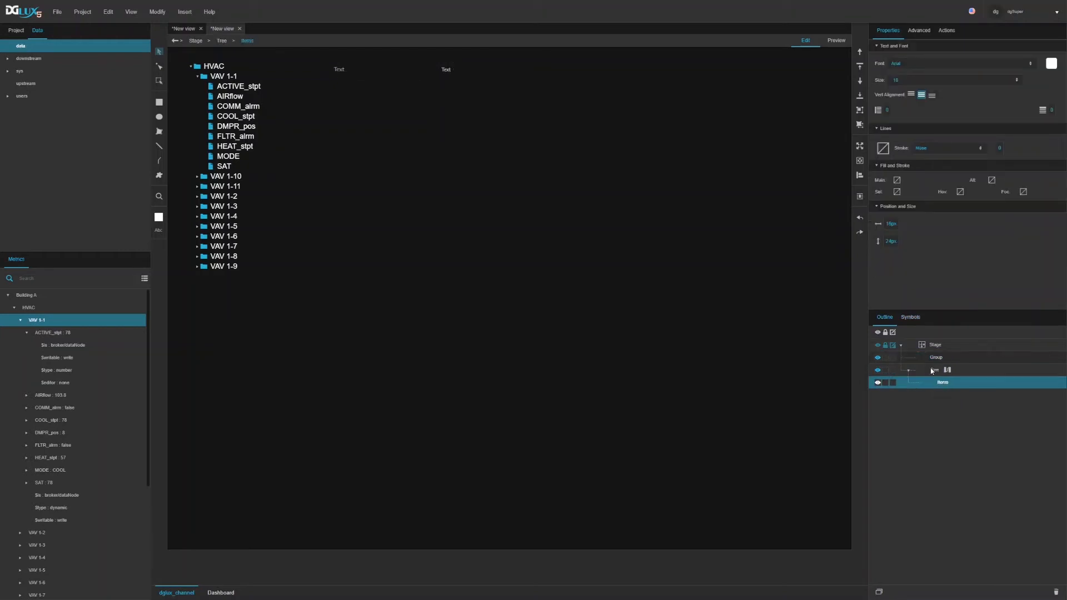
click(934, 369)
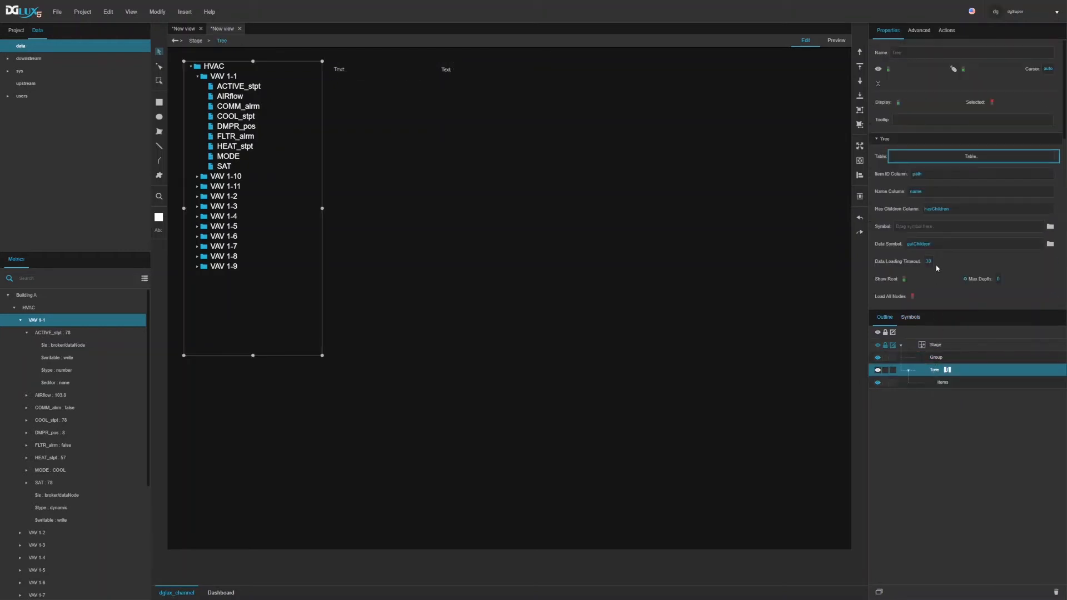
click(910, 317)
drag(919, 362, 911, 148)
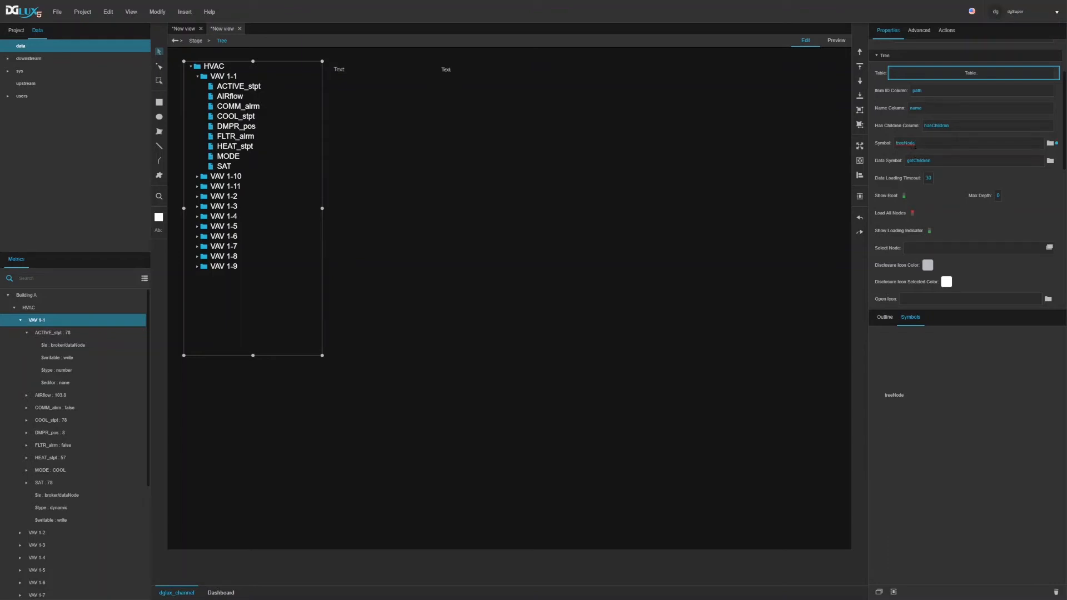
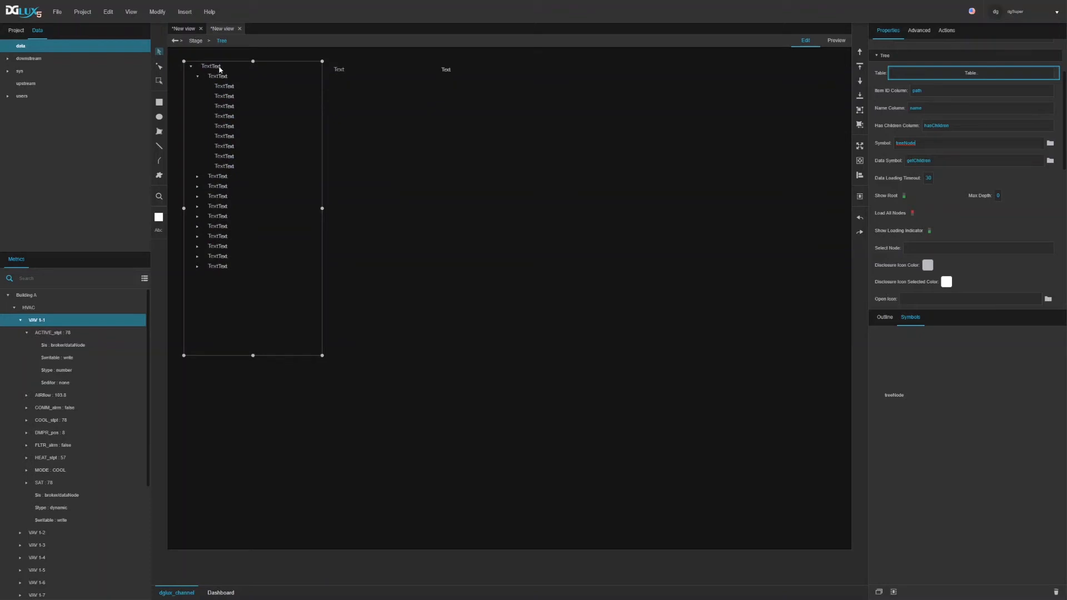
click(885, 318)
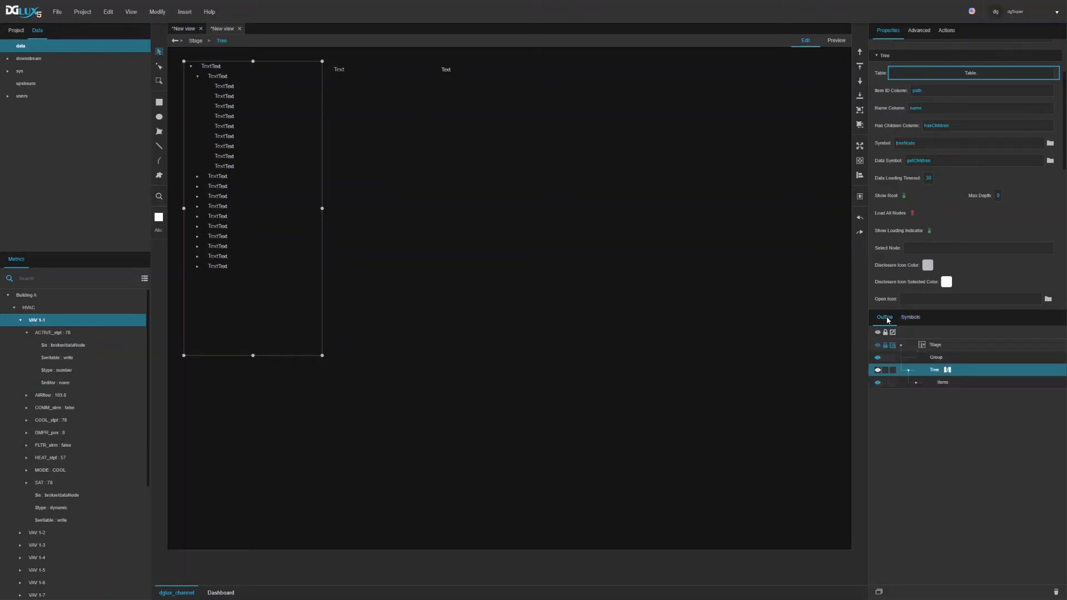
Inspect the Tree's source table and the renderer nested under its Items, and return to the Tree component
click(915, 382)
click(932, 73)
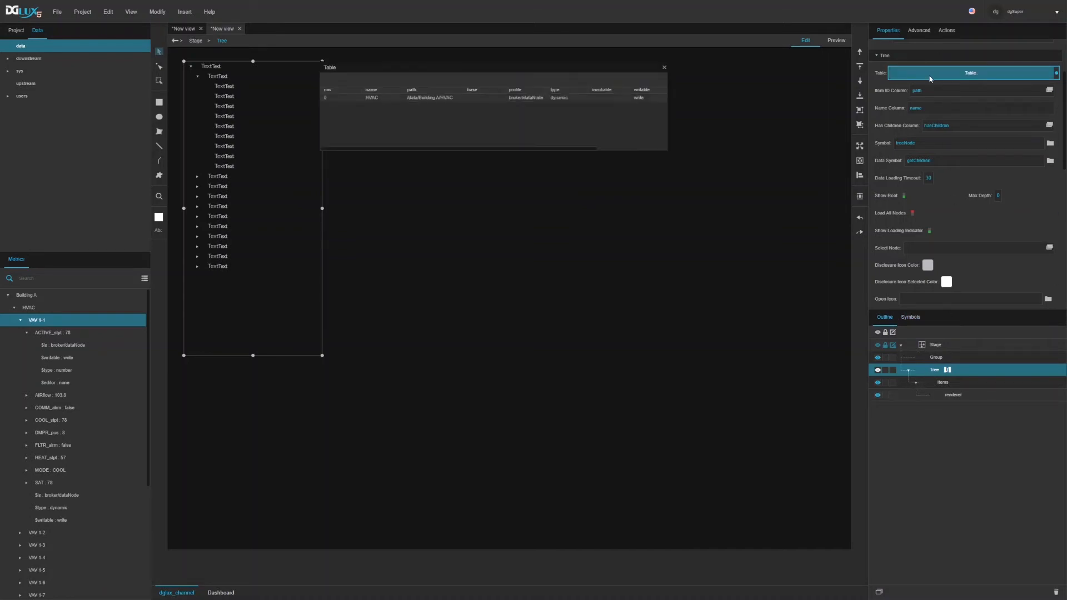
click(953, 395)
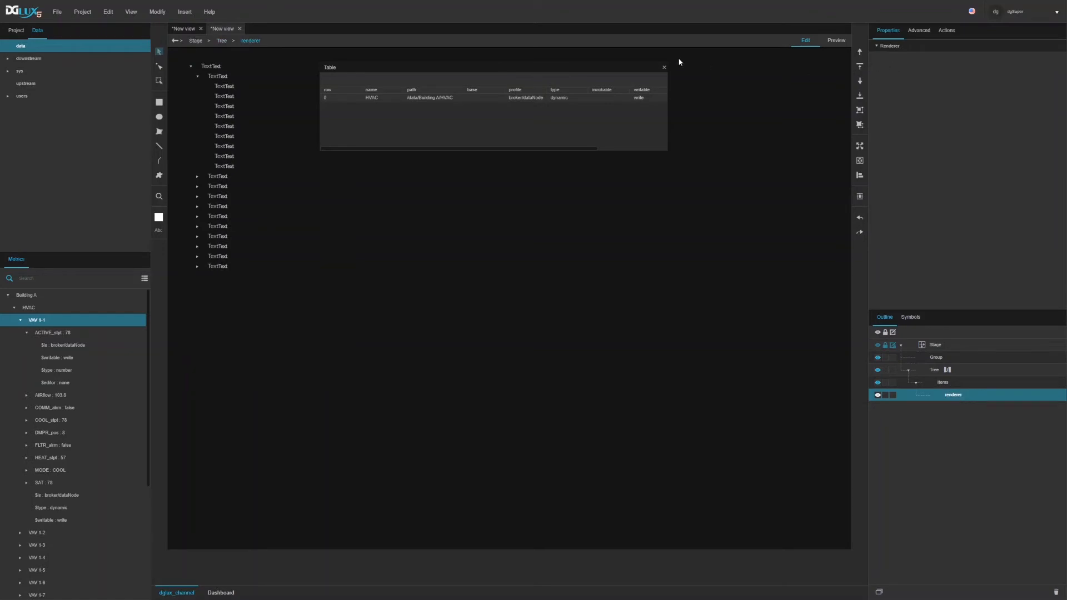
click(664, 68)
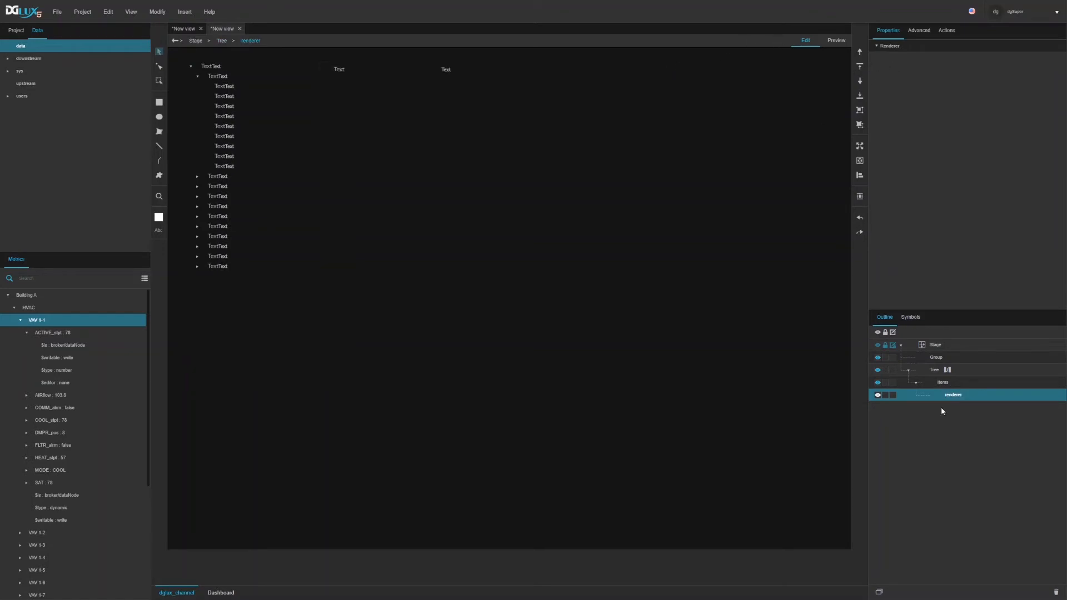
click(935, 370)
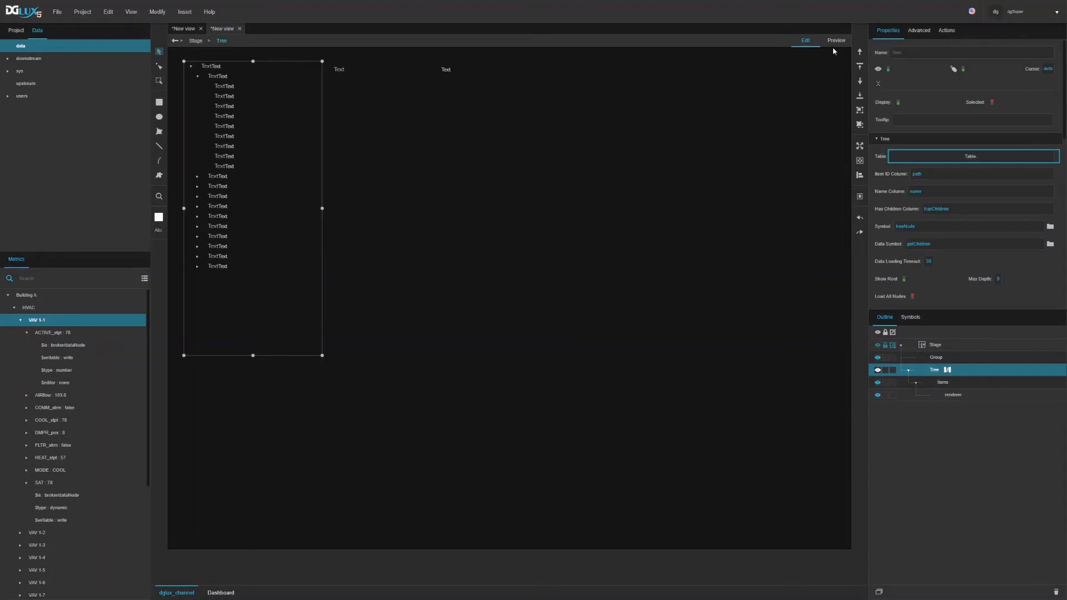
Open the treeNode symbol for editing from one of the tree's rows and show the dataflow of its group
double_click(222, 115)
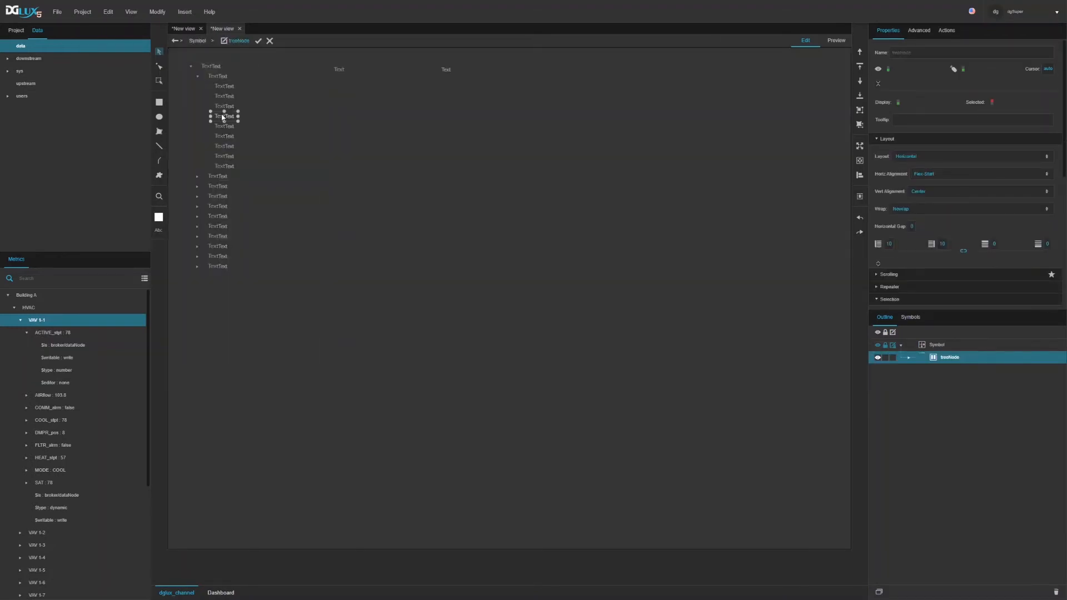
right_click(939, 357)
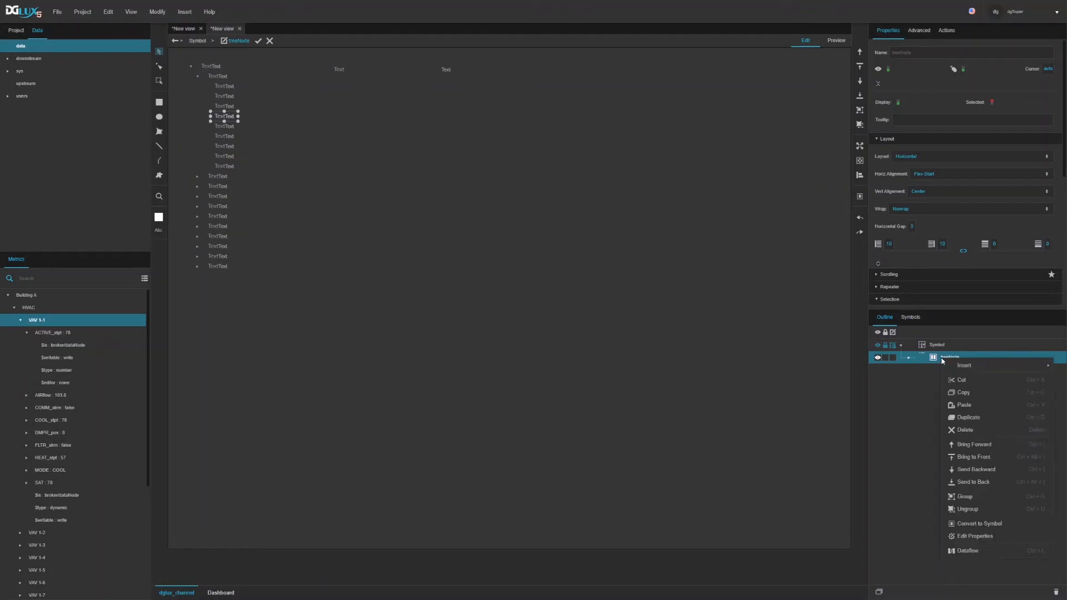
click(971, 551)
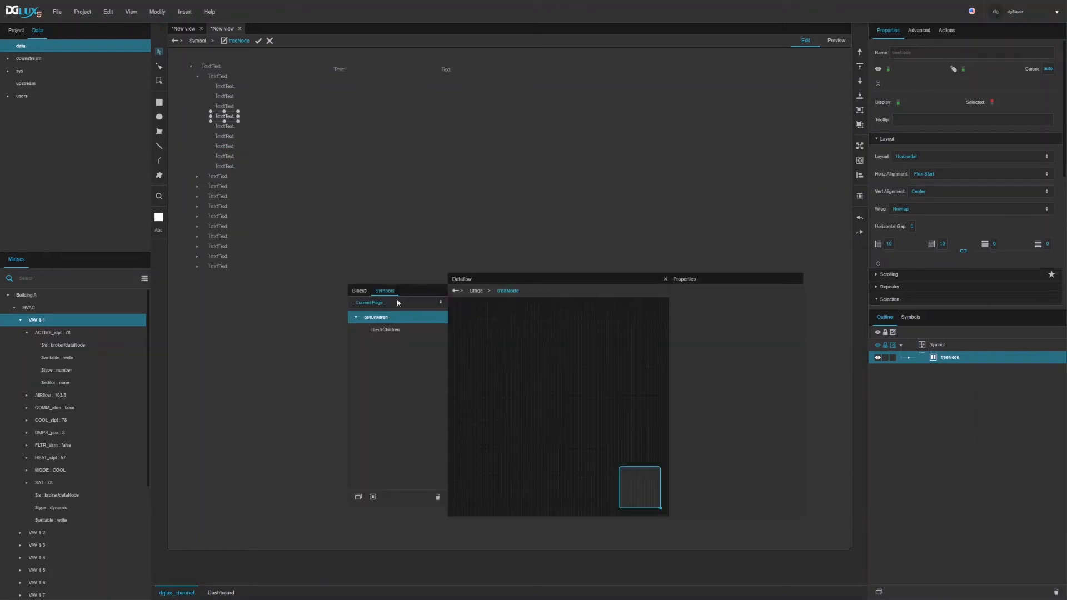
Add a Map to Table block to the treeNode dataflow, feed it the tree row's data, and open its output table
click(359, 291)
click(380, 306)
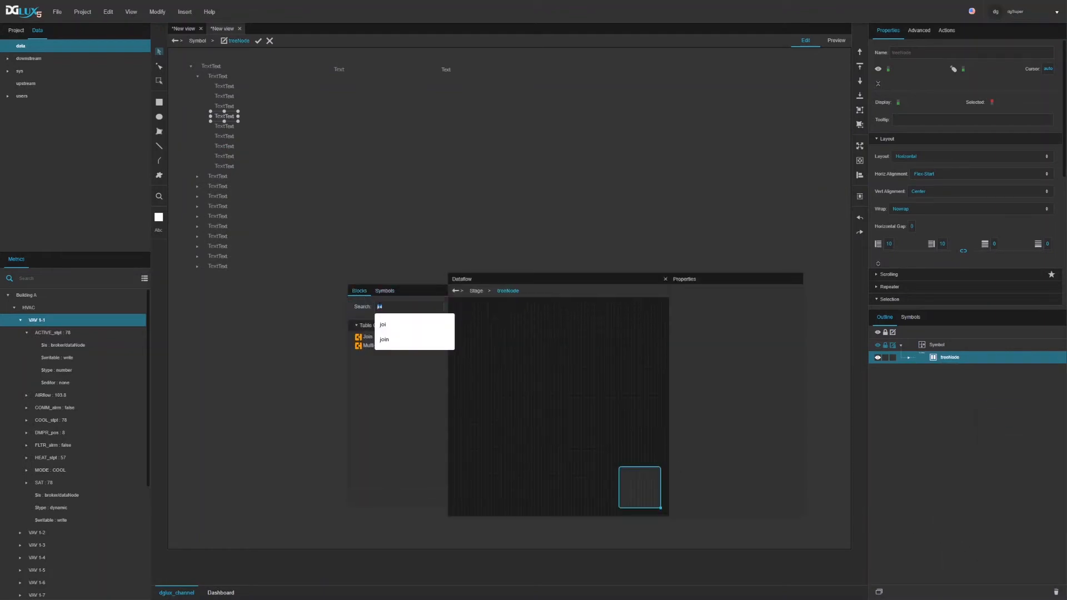
text(ma)
click(388, 481)
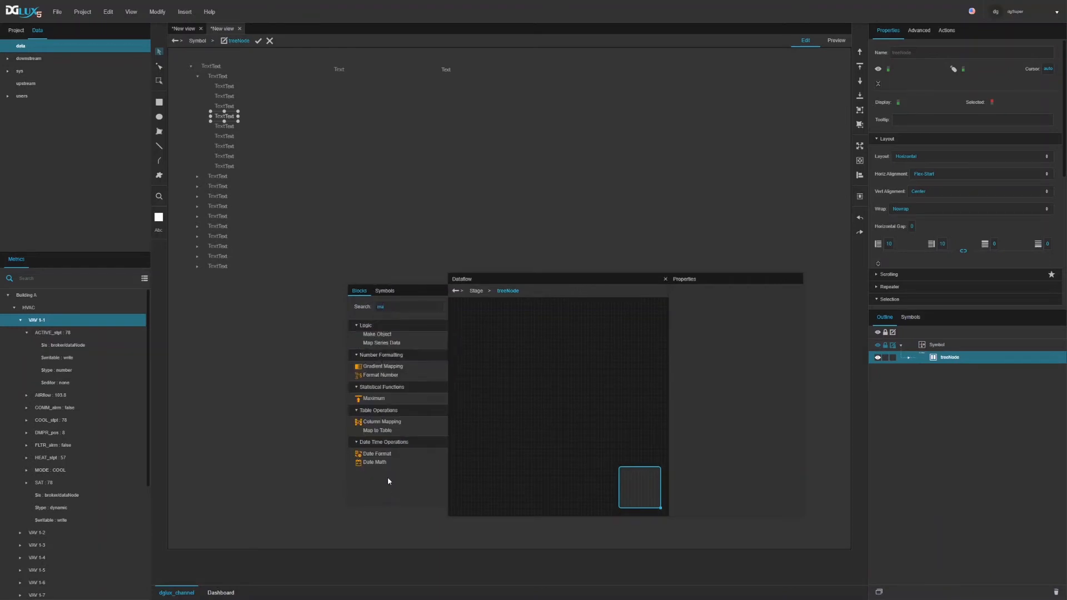
click(395, 309)
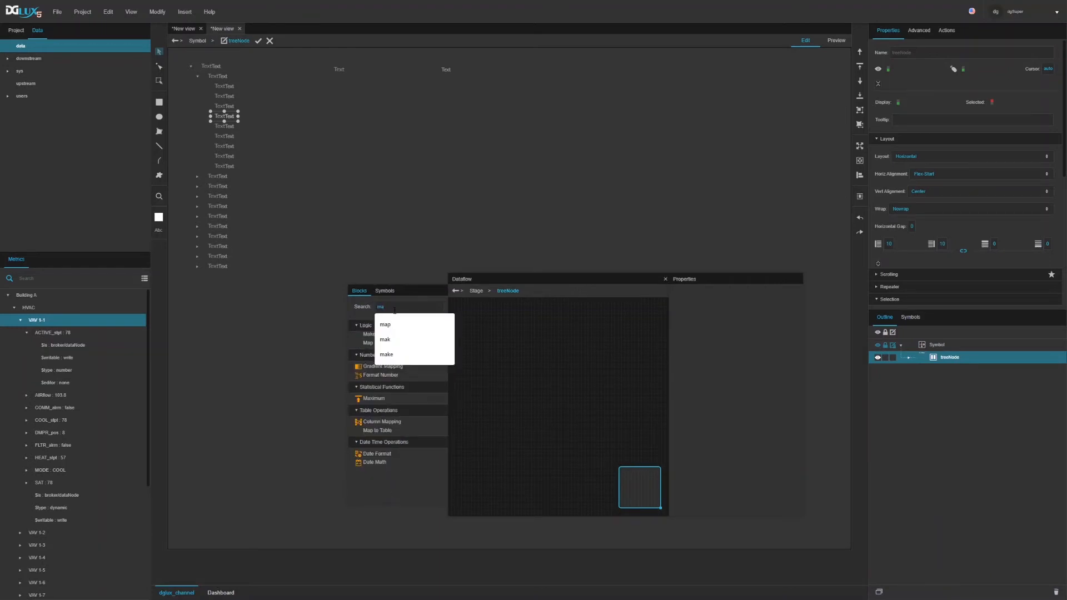
click(394, 327)
drag(383, 390, 471, 313)
click(780, 316)
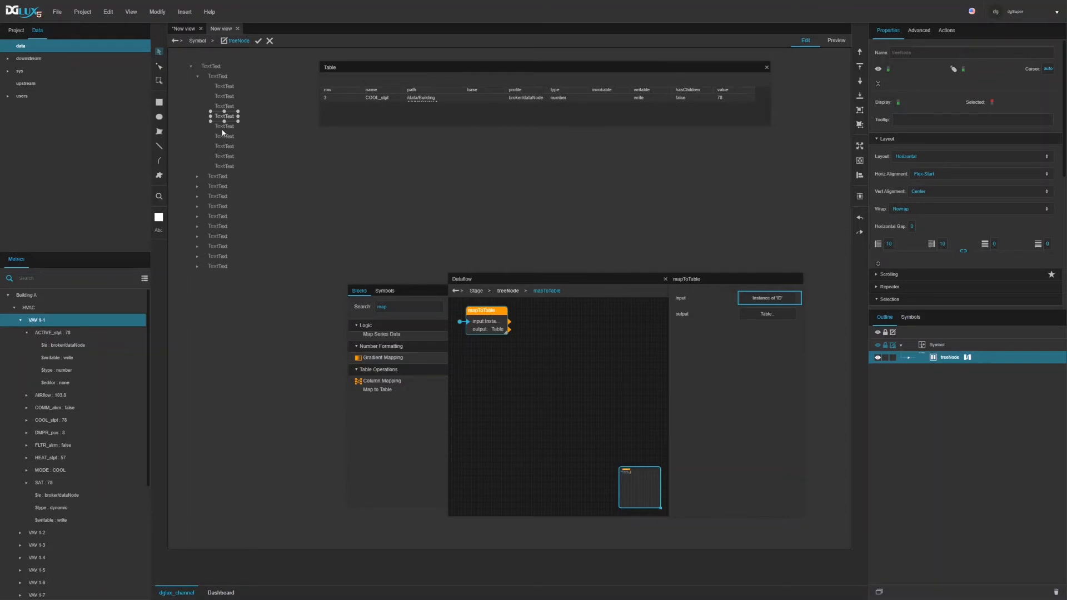
Bind the first Text component's text to the name value of the mapped table
click(908, 357)
click(940, 370)
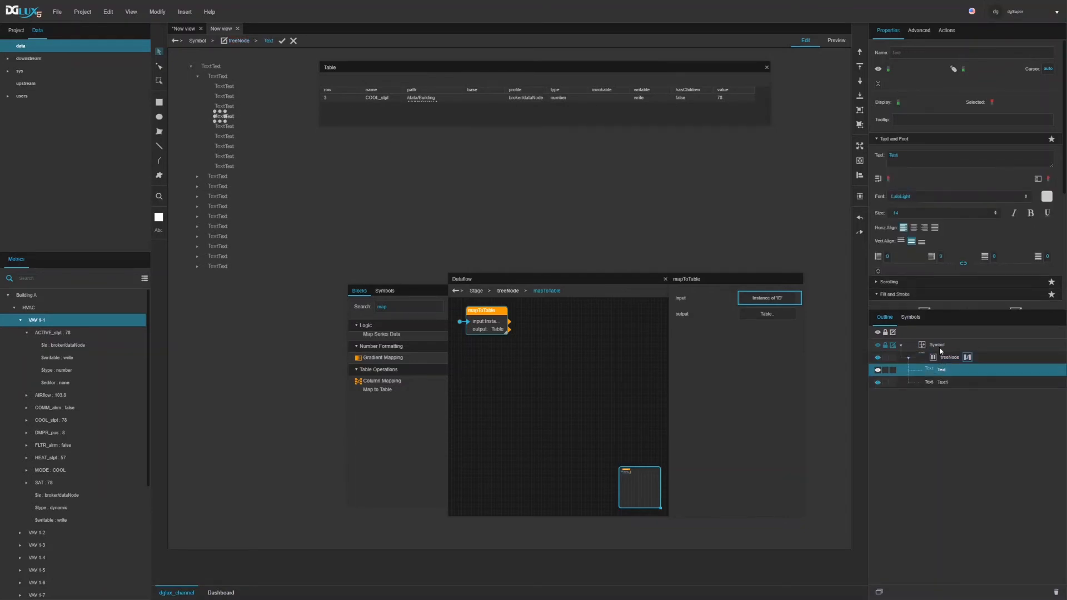
drag(379, 98, 905, 161)
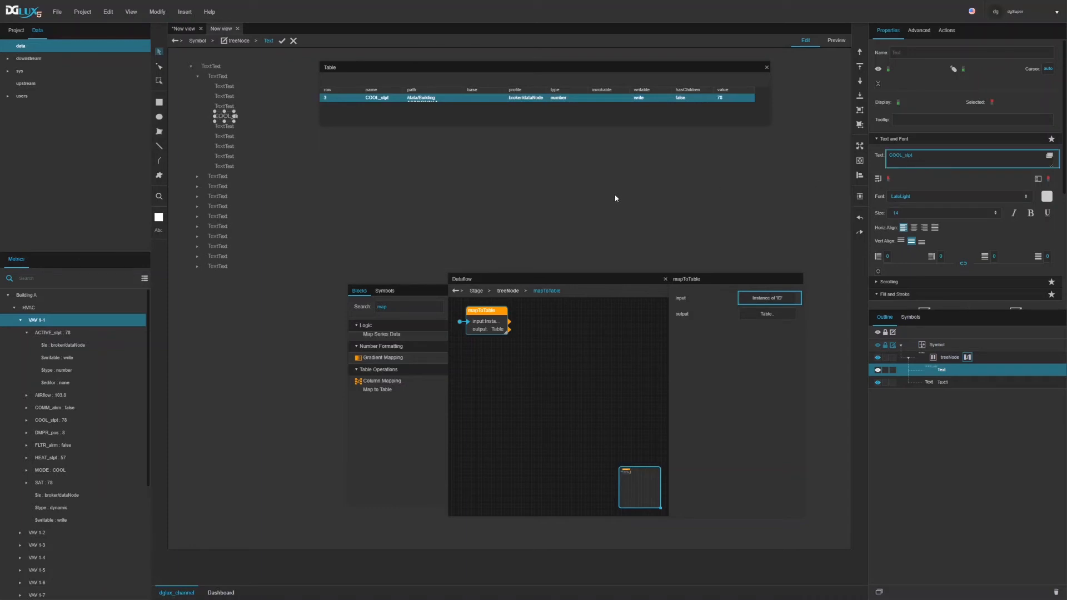
Reset the width of the treeNode group and set its horizontal gap to 10
click(946, 359)
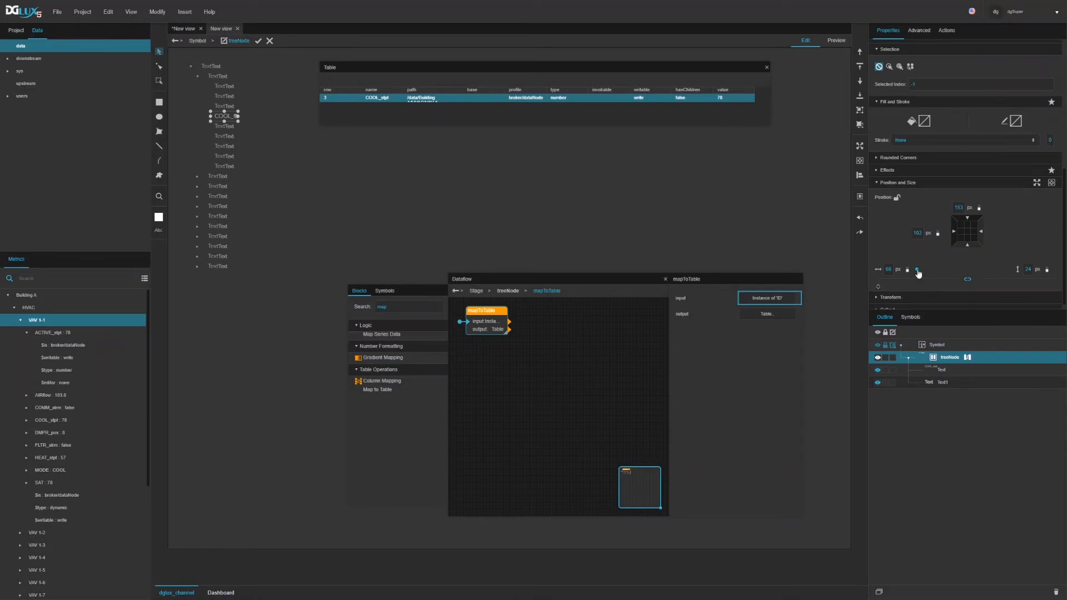
click(917, 270)
click(928, 289)
scroll(928, 213, up, 5)
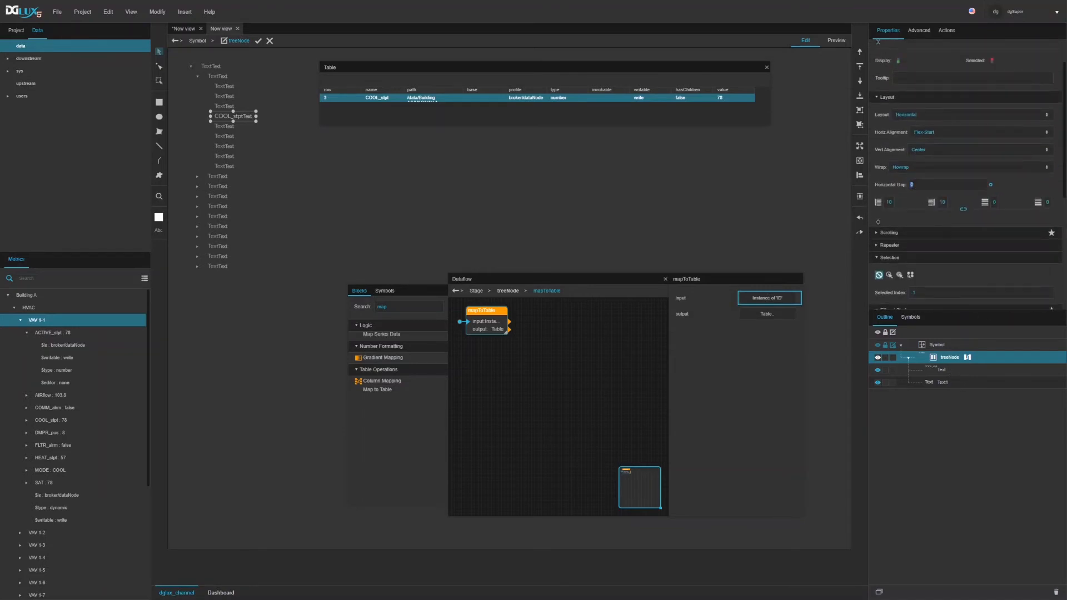
text(10)
key(Return)
Bind Text1's text to the mapped table's value column and add a Length block that takes the same value as input
click(934, 382)
drag(729, 100, 927, 121)
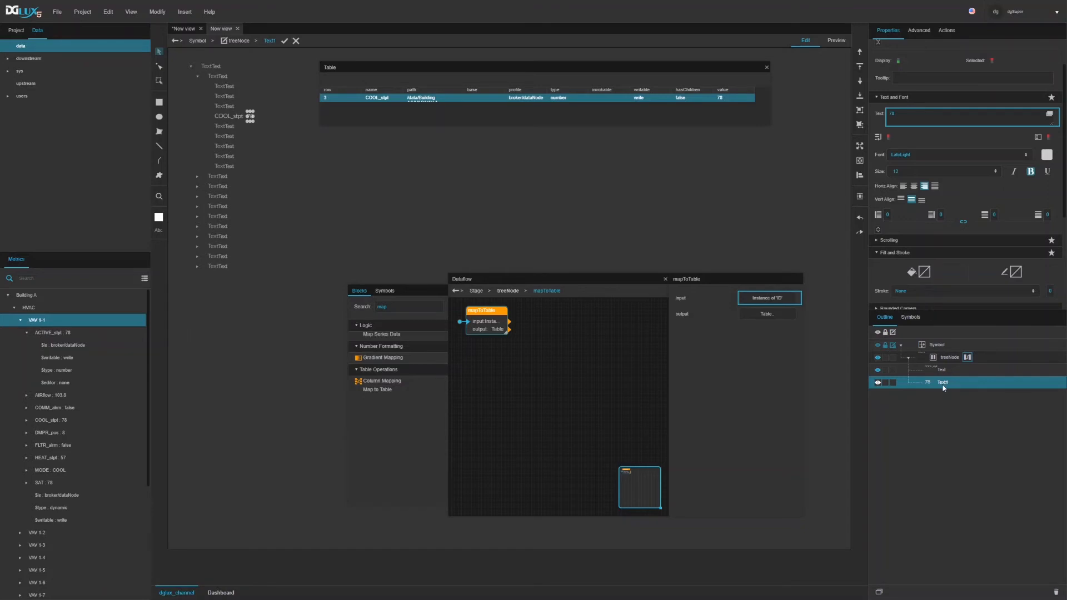
double_click(437, 312)
text(len)
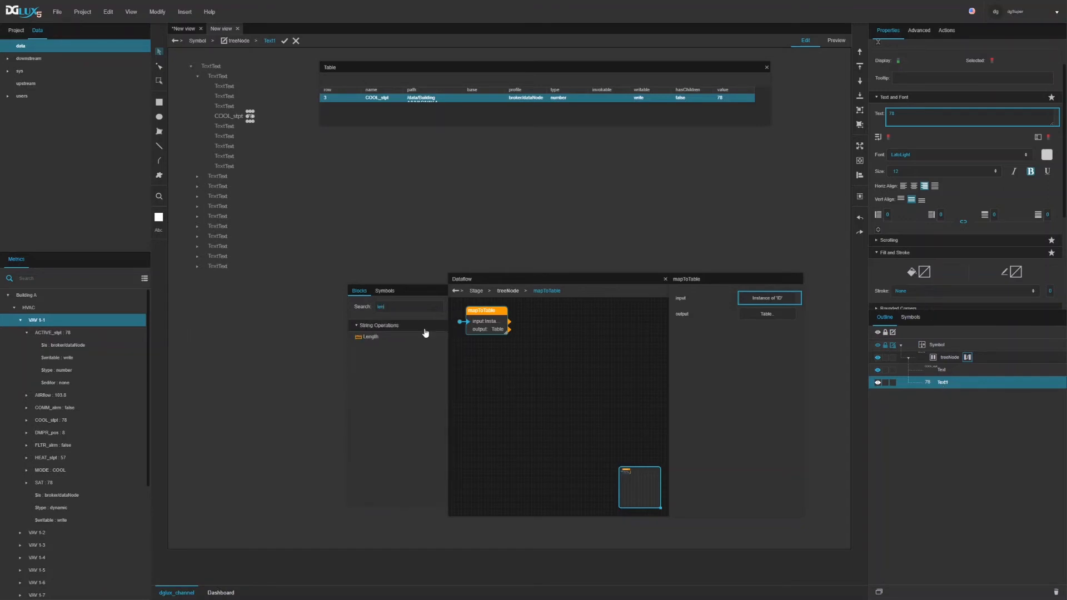
drag(369, 337, 471, 344)
drag(732, 99, 769, 299)
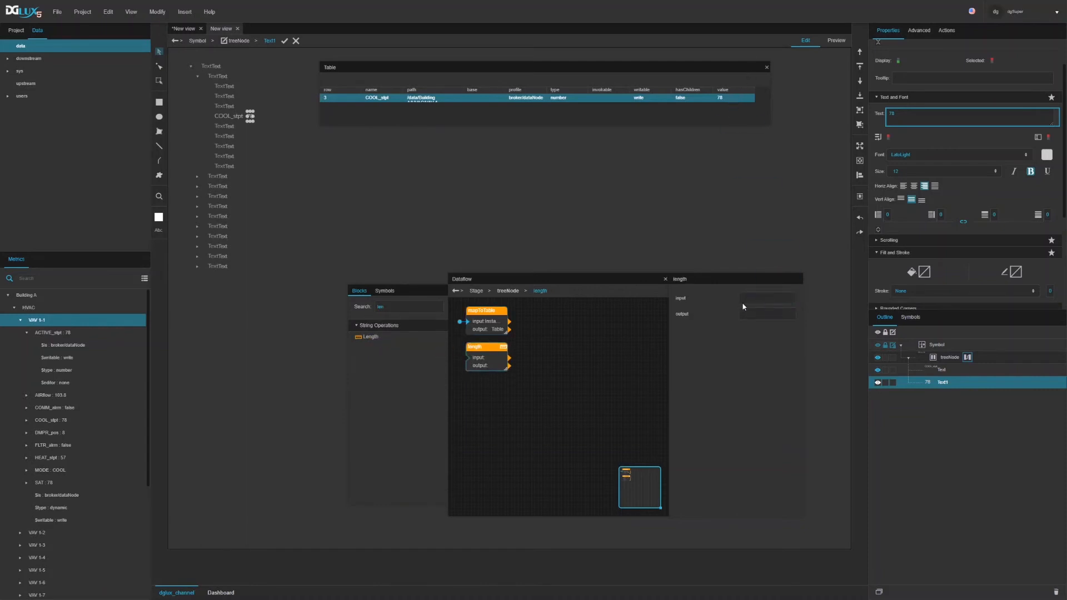
Add an If block to the dataflow and connect the Length block's output to its input 0
key(BackSpace)
key(BackSpace)
key(BackSpace)
text(if)
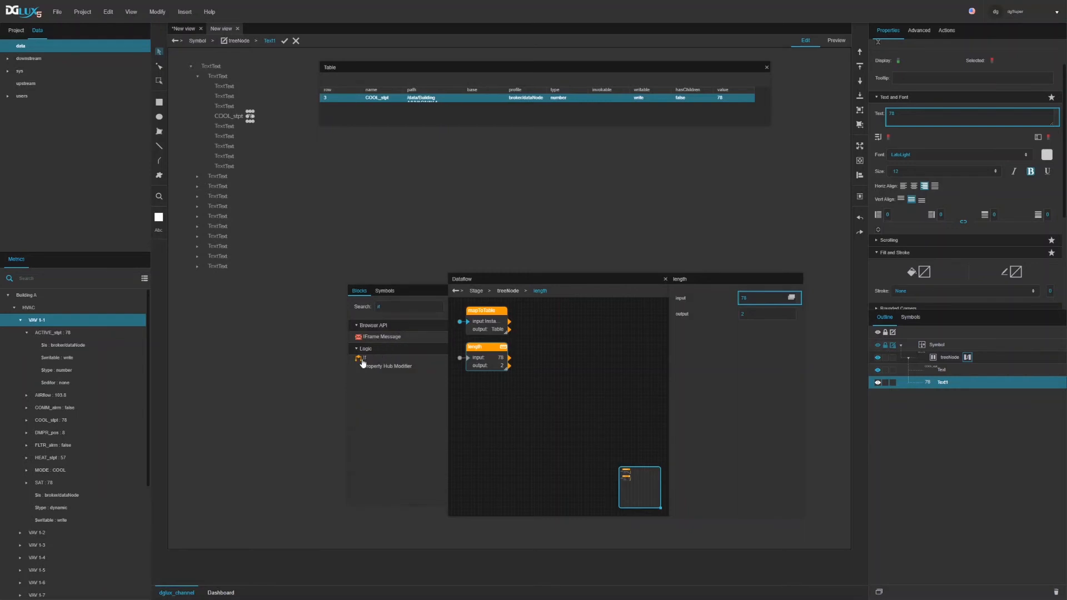
drag(363, 360, 533, 369)
click(545, 369)
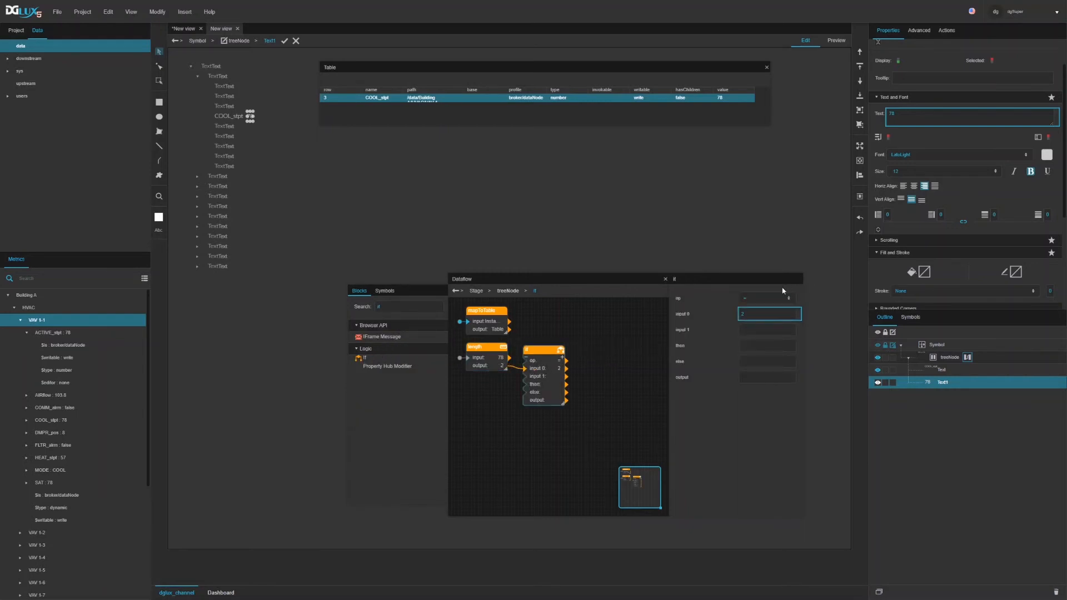
Configure the If block's operator to compare against 0, returning true for then and false for else
click(745, 299)
click(746, 326)
text(0)
click(750, 345)
text(true)
click(756, 363)
text(false)
Bind the If block's output to control whether Text1 is shown, and save the treeNode symbol edits
scroll(980, 272, up, 1)
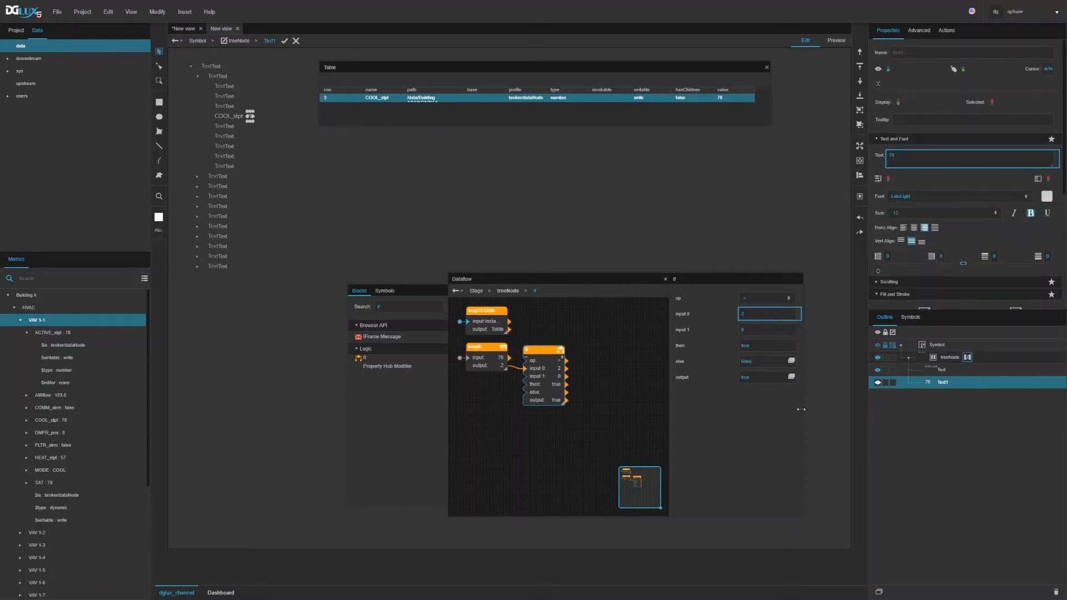
mouse_move(793, 377)
mouse_down()
mouse_move(893, 107)
mouse_move(904, 161)
mouse_move(915, 153)
mouse_up()
click(284, 41)
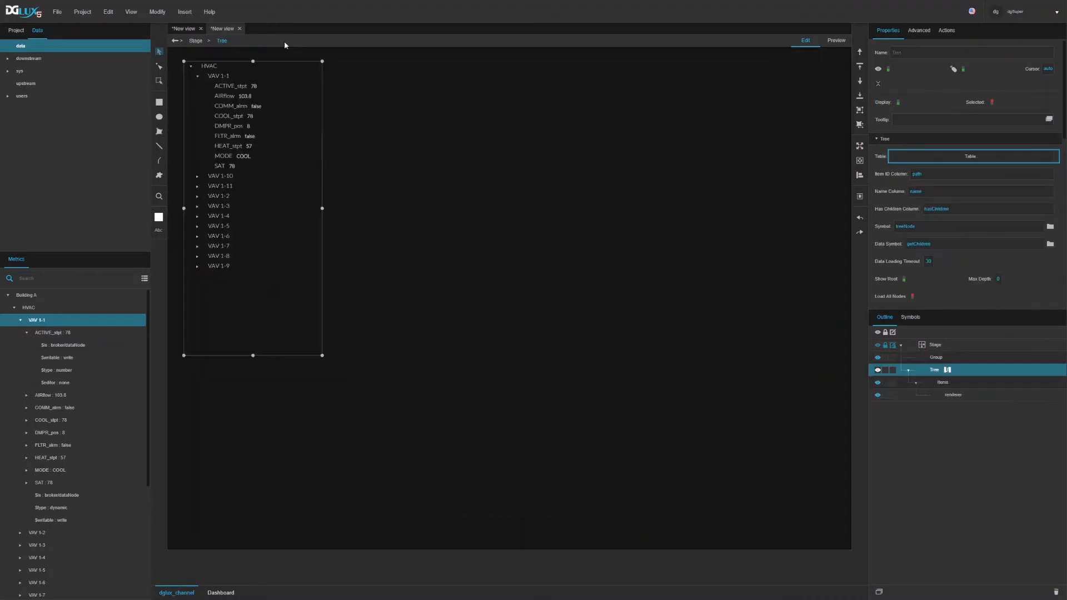
Preview the tree and test expanding and collapsing the VAV 1-1 and VAV 1-10 branches
click(836, 40)
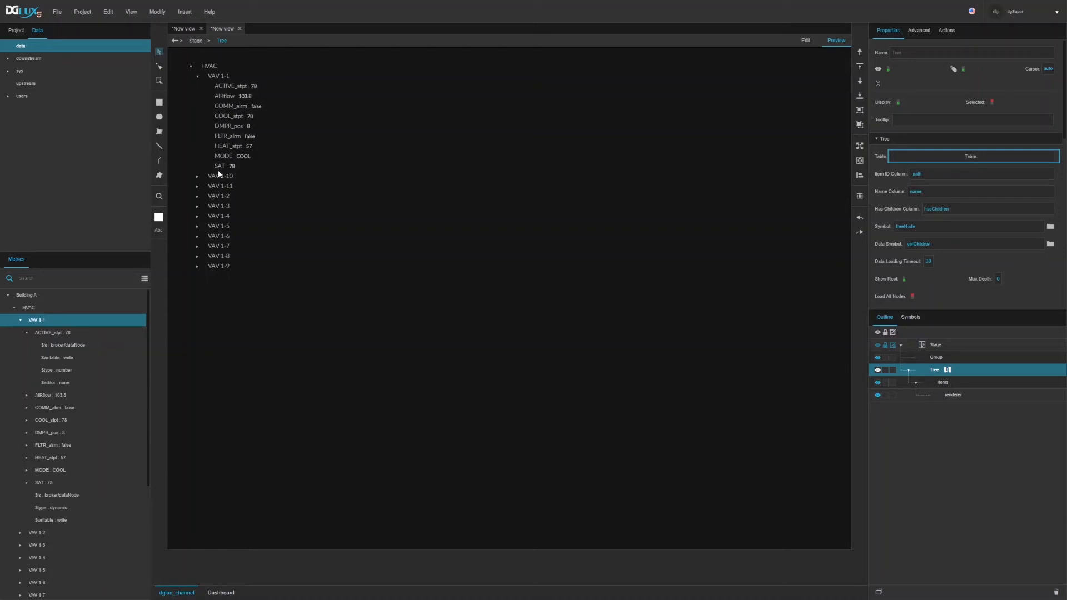
click(198, 177)
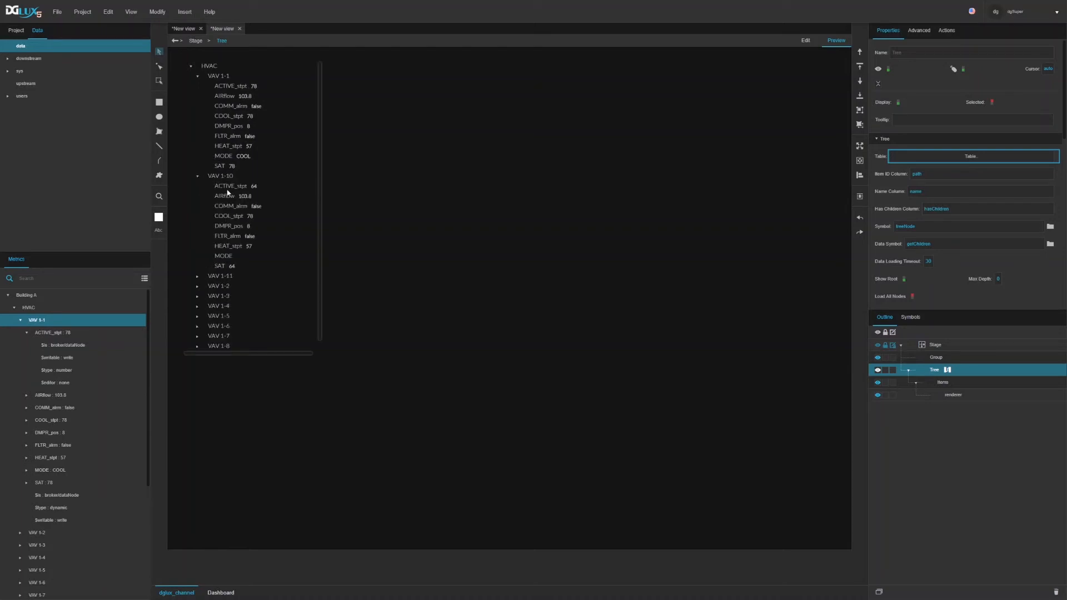
click(198, 177)
click(198, 76)
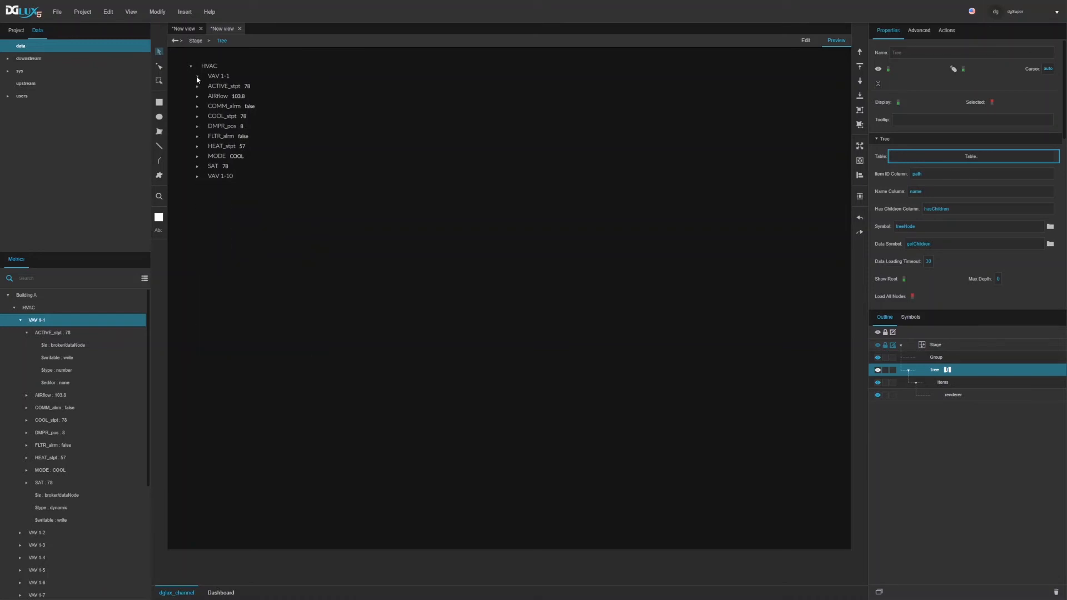
click(197, 76)
click(198, 176)
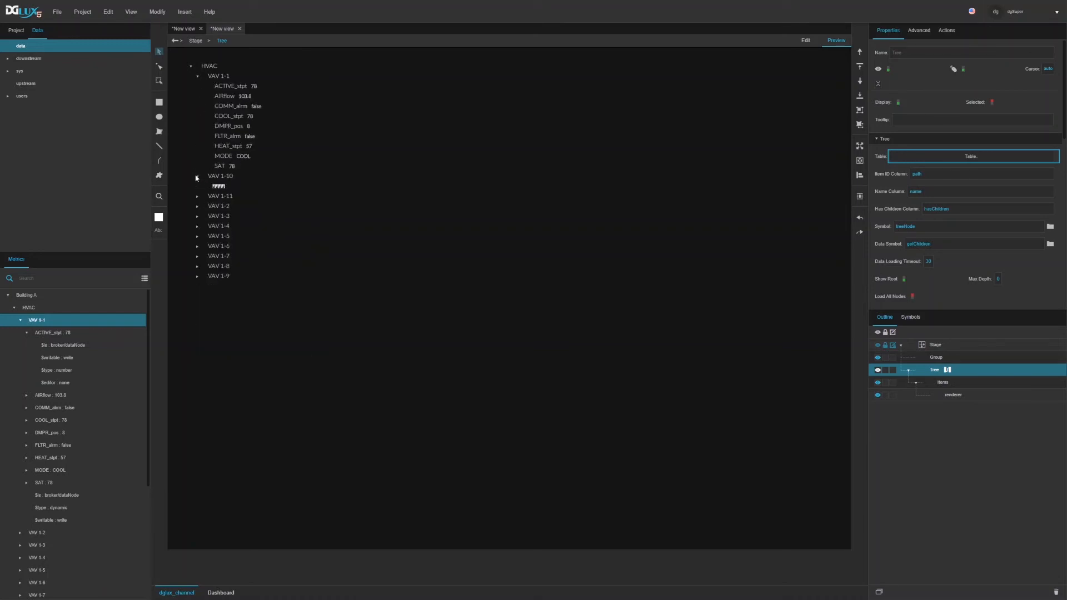
click(804, 40)
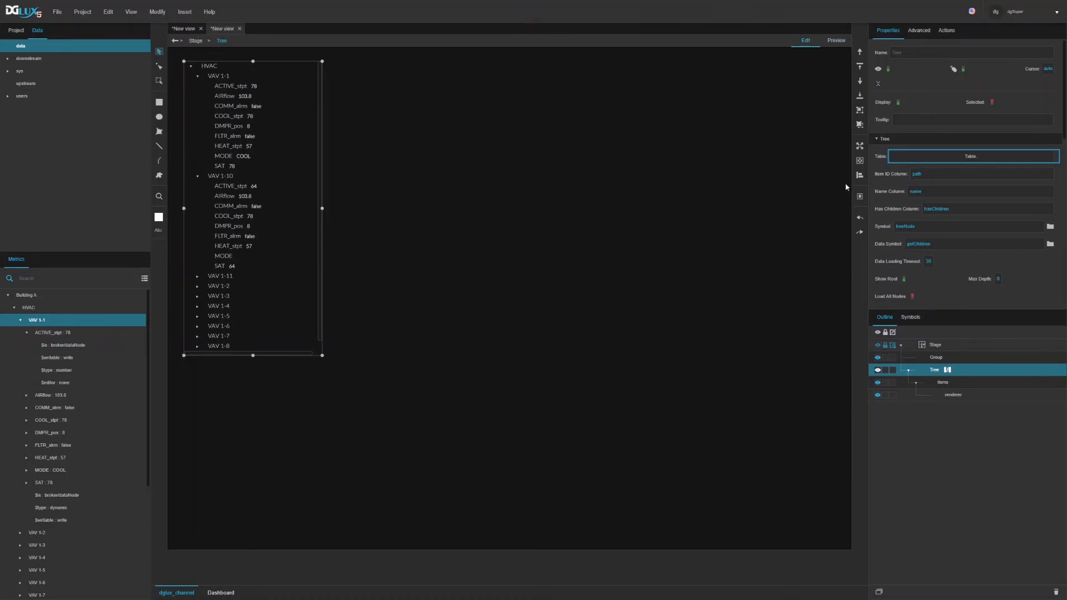
scroll(960, 222, down, 5)
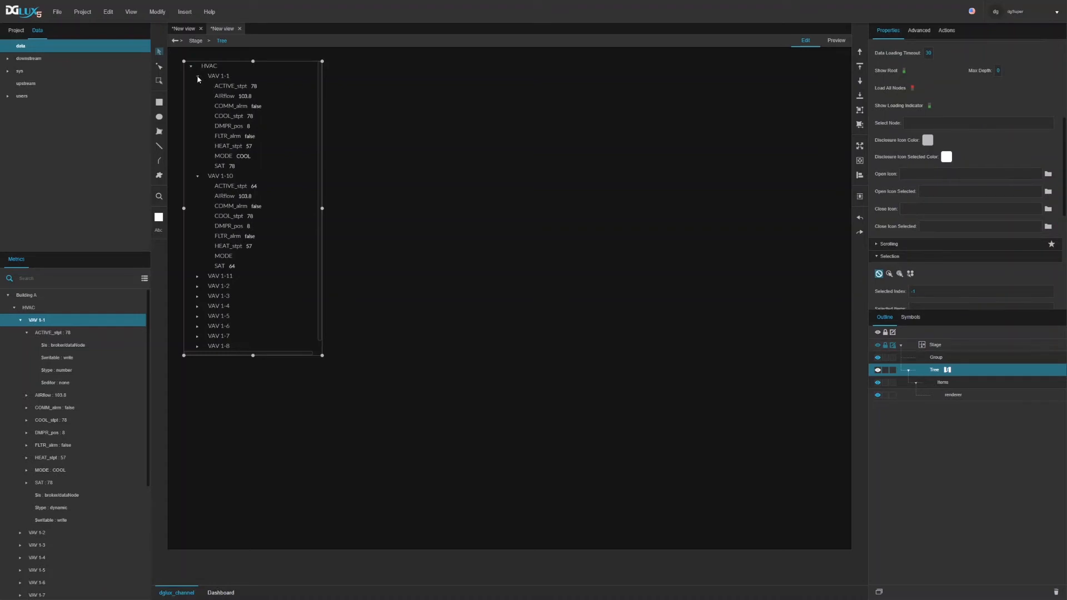
click(836, 40)
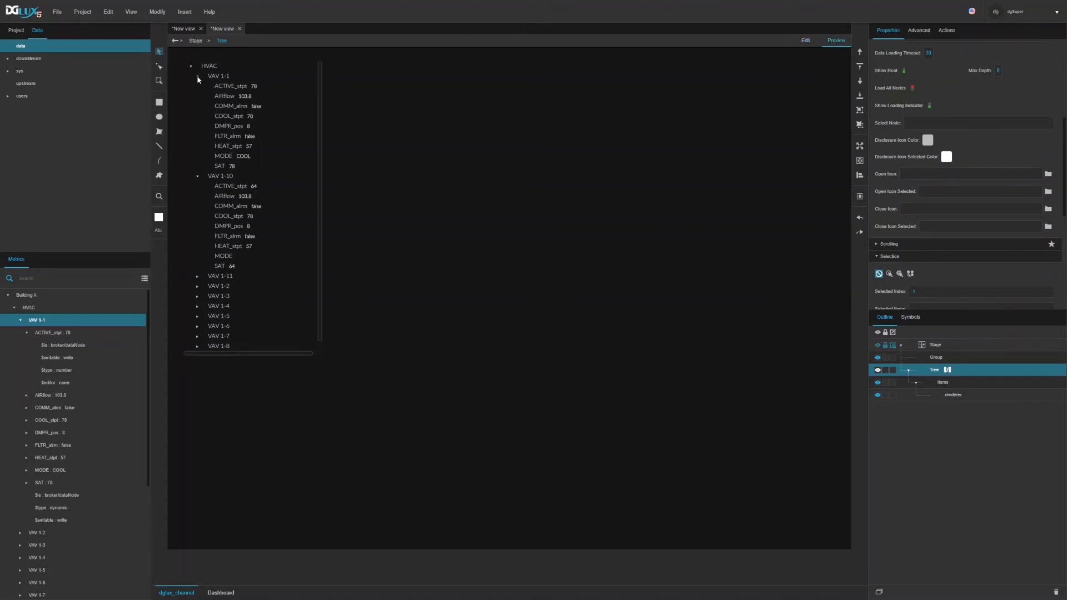
click(197, 76)
click(197, 78)
Assign c-add.png from the project's assets folder to the Tree's Close Icon and Open Icon
click(7, 59)
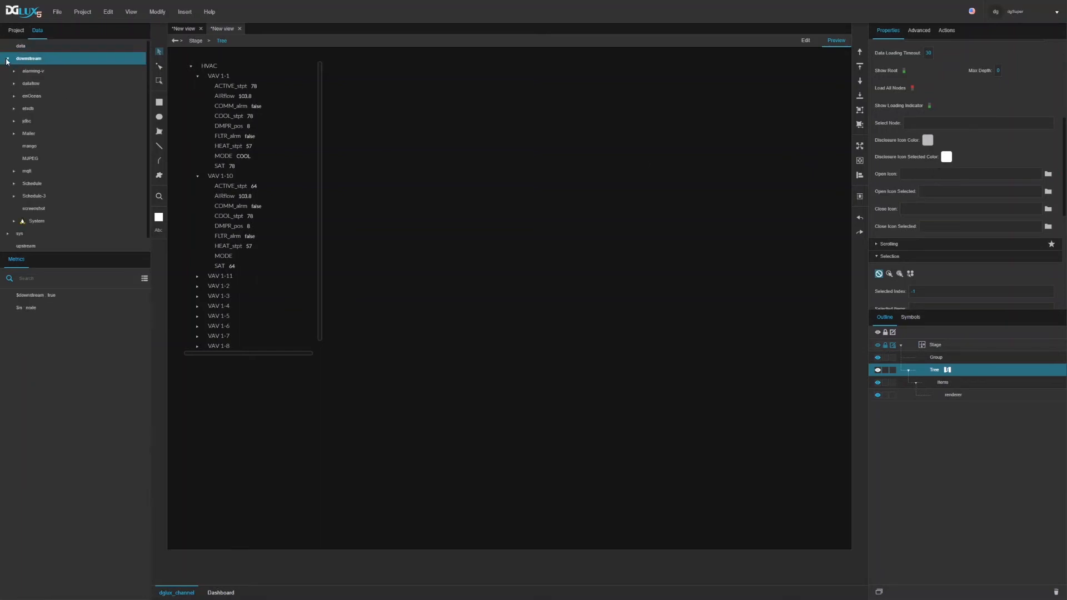
click(7, 59)
click(13, 30)
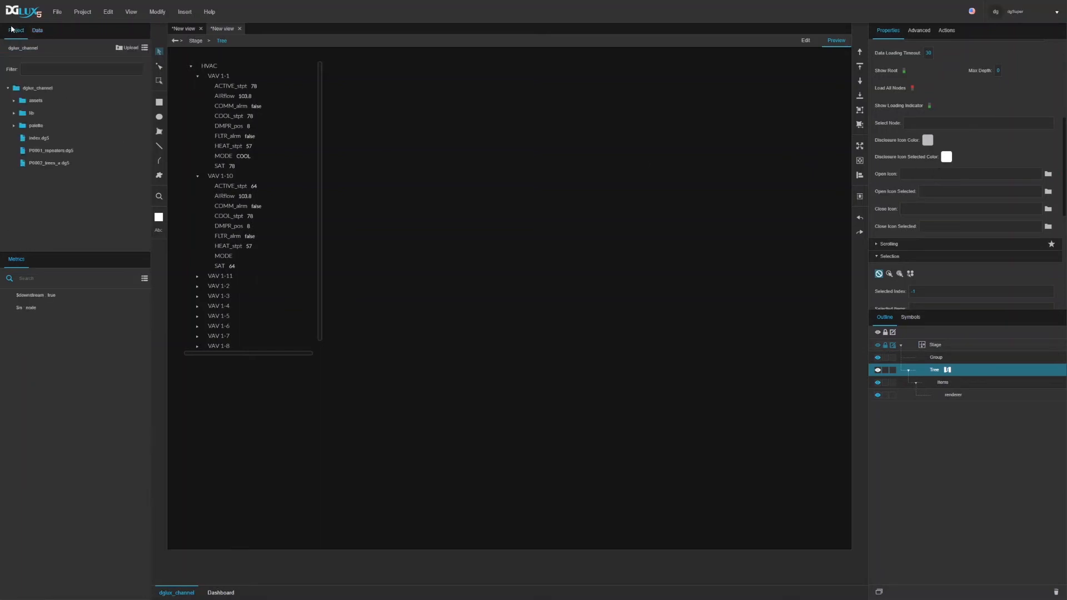
click(14, 101)
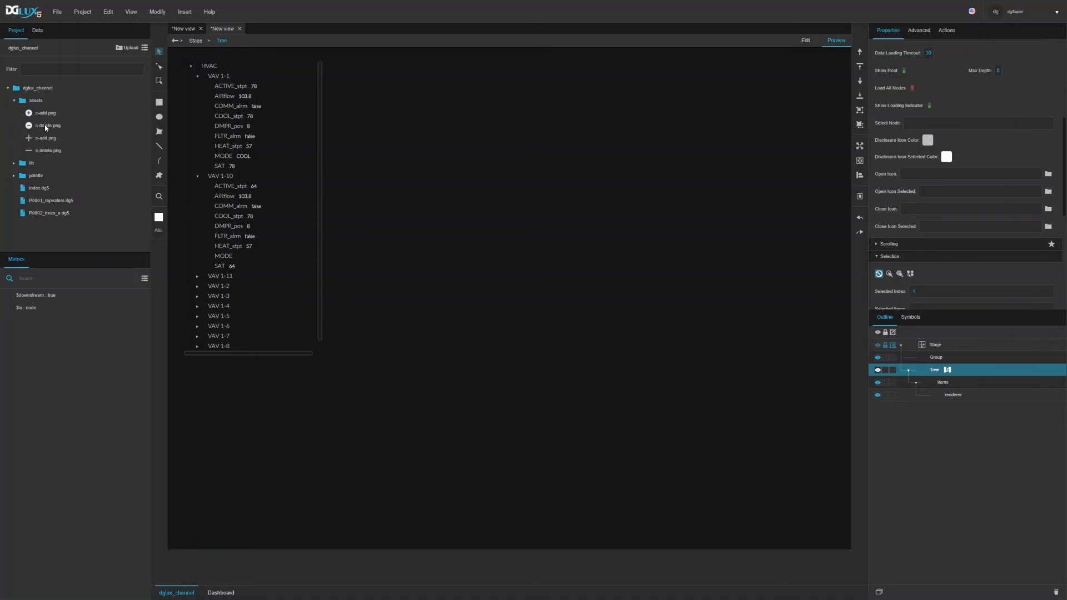
drag(46, 113, 921, 212)
click(938, 172)
text(assets/c-add.png)
Replace the Tree's Close Icon with c-delete.png from the assets folder
triple_click(947, 209)
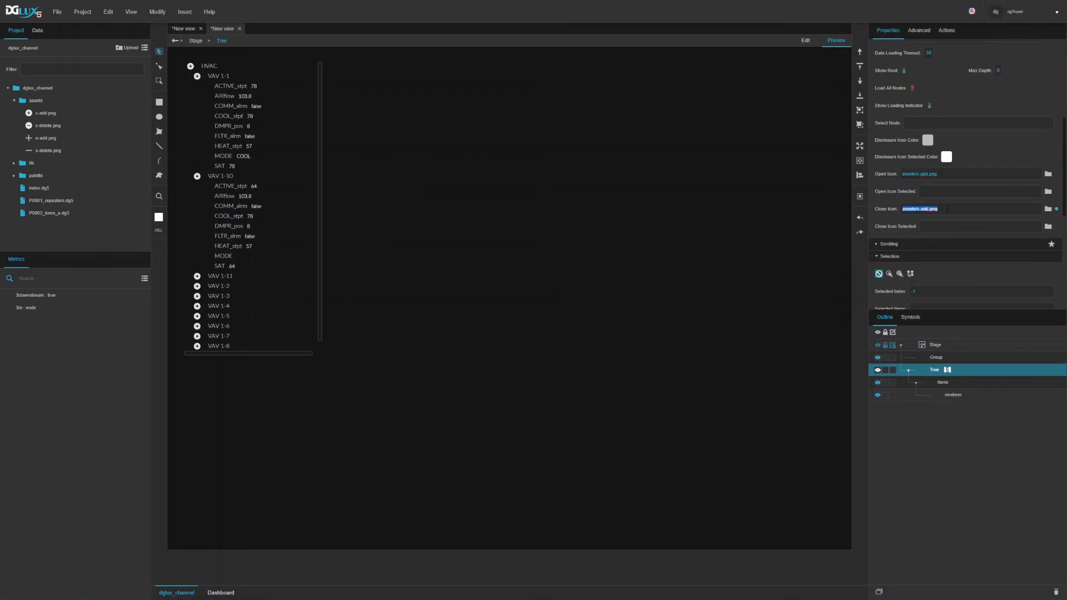
key(BackSpace)
drag(42, 126, 927, 209)
click(663, 75)
Test the new disclosure icons by collapsing VAV 1-1, toggling VAV 1-10, and expanding VAV 1-11
click(196, 76)
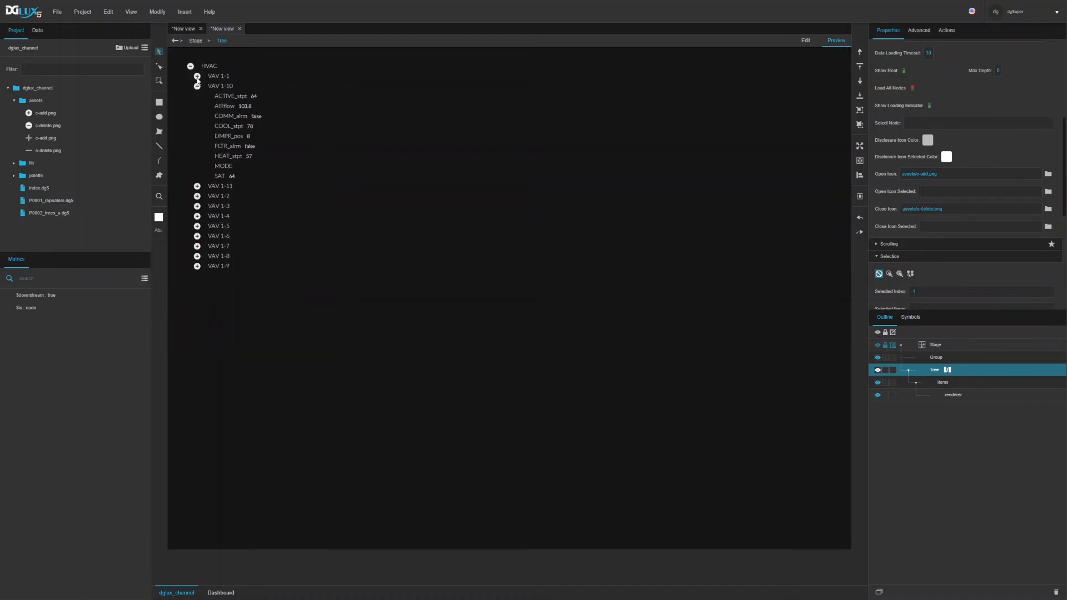
click(197, 86)
click(197, 86)
click(197, 188)
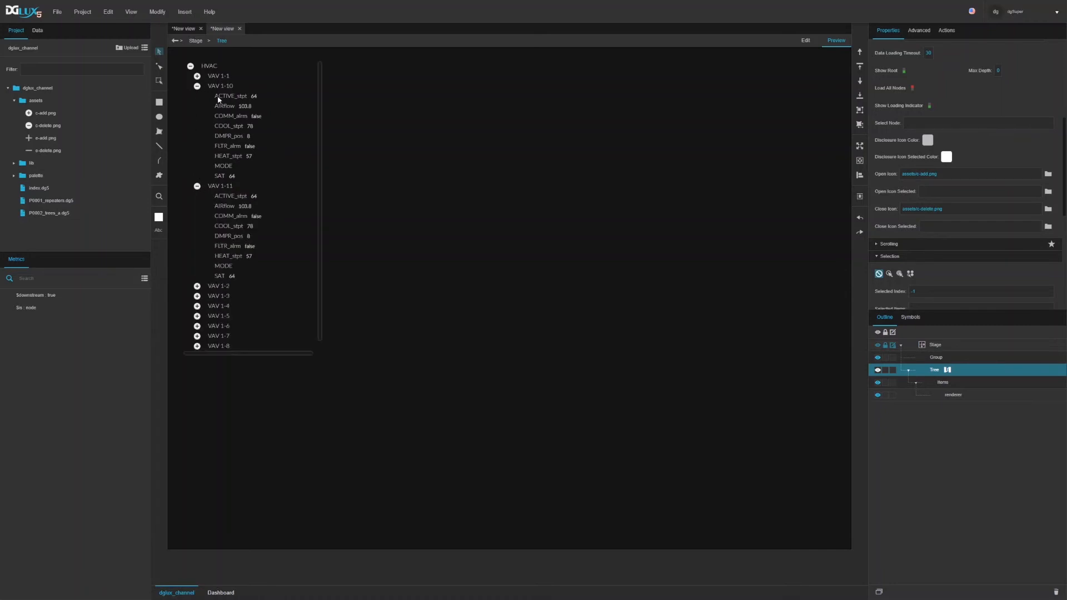
Extend the Tree downward to about 777 px tall and open its treeNode row symbol for editing
click(805, 42)
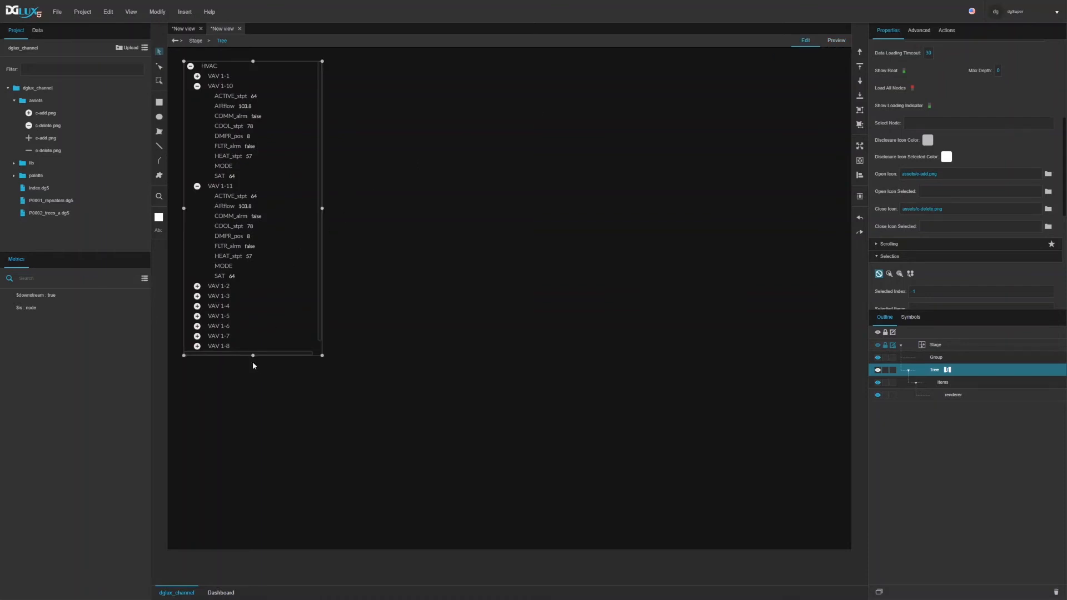
drag(253, 358, 255, 386)
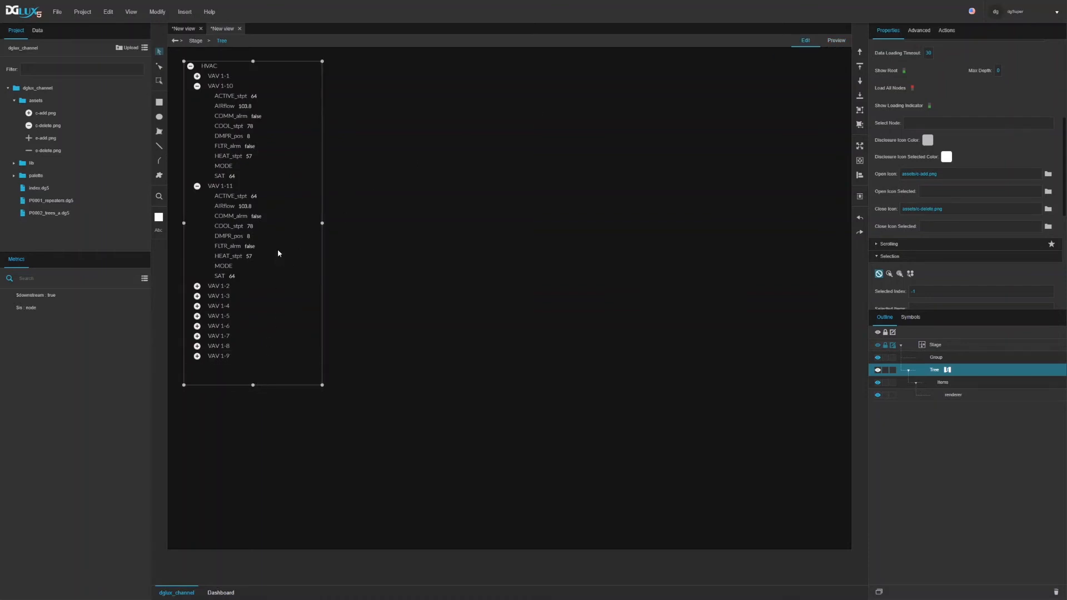
double_click(224, 97)
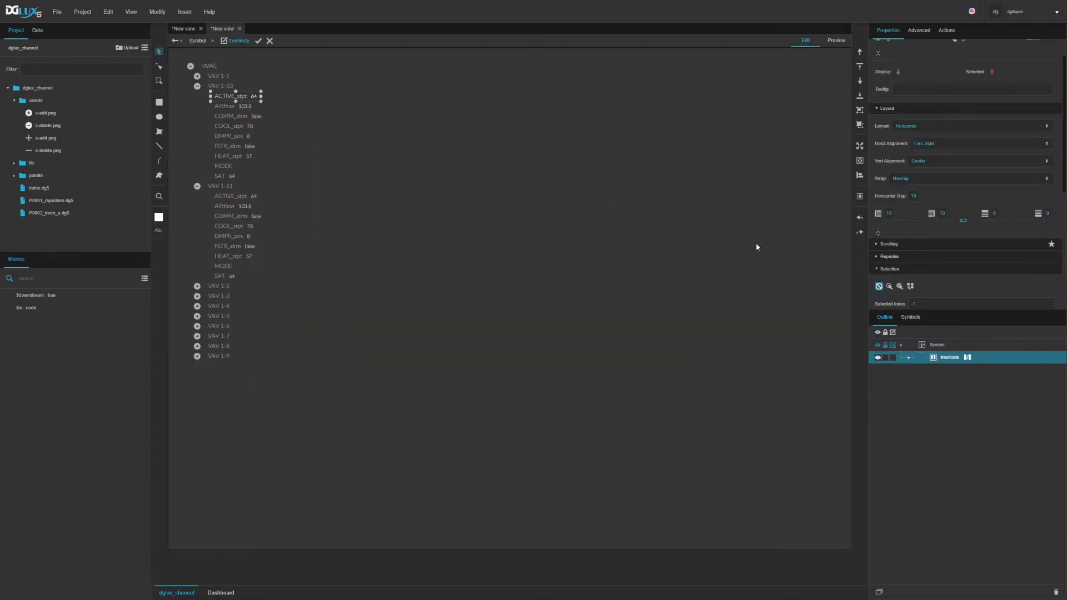
Set the treeNode symbol's height to 28 px in its position and size properties
scroll(1023, 264, down, 4)
click(1029, 263)
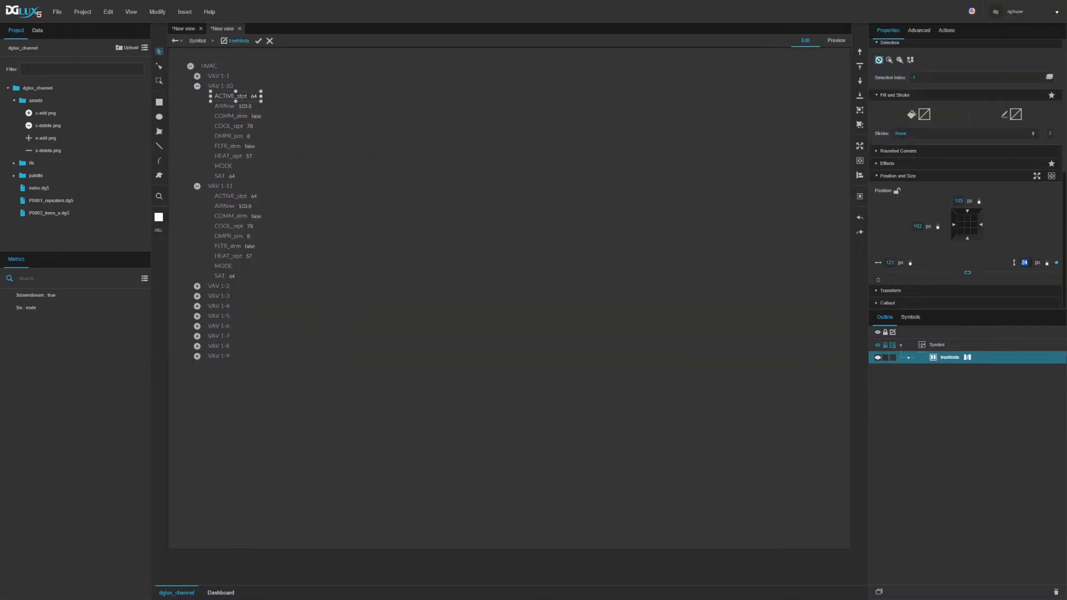
text(40)
key(Return)
click(1036, 263)
click(1036, 263)
click(1026, 263)
text(30)
key(Return)
Bind treeNode's Selected property to its own fill, using bool data mapping
scroll(994, 176, up, 5)
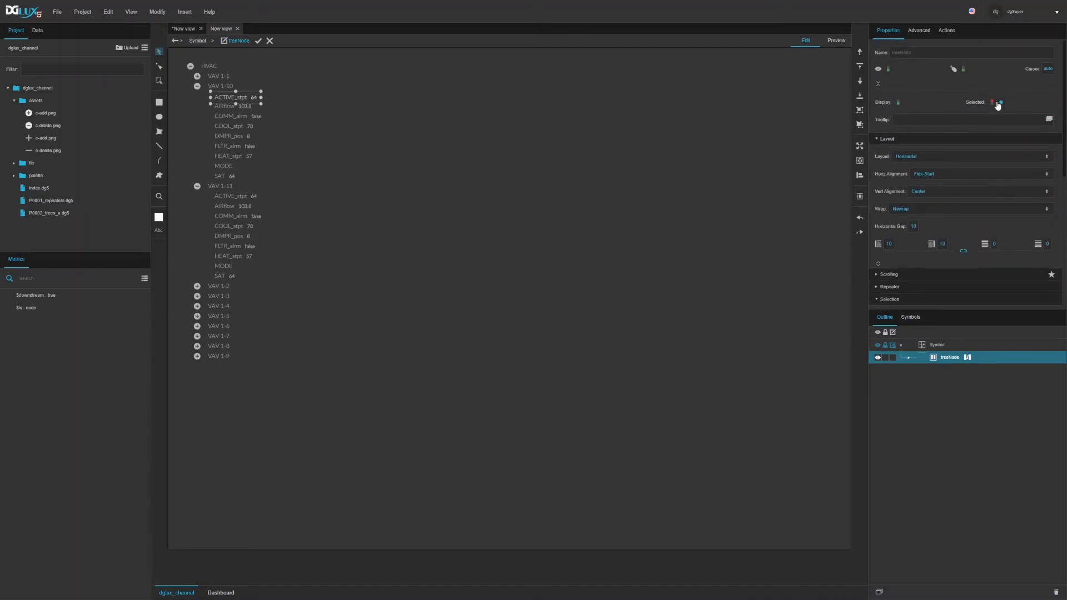
click(1000, 103)
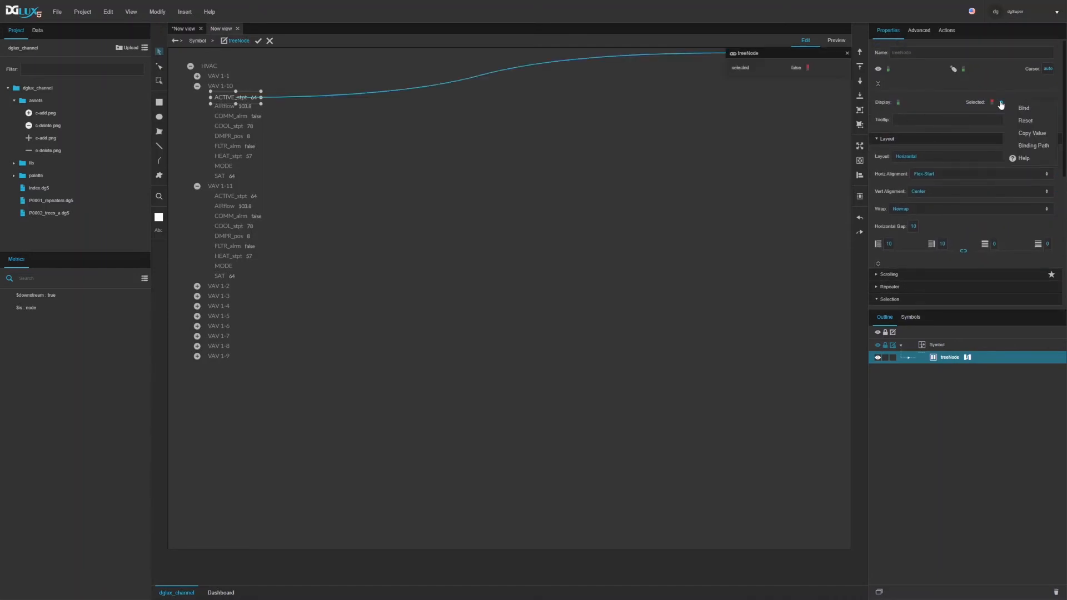
scroll(943, 206, down, 3)
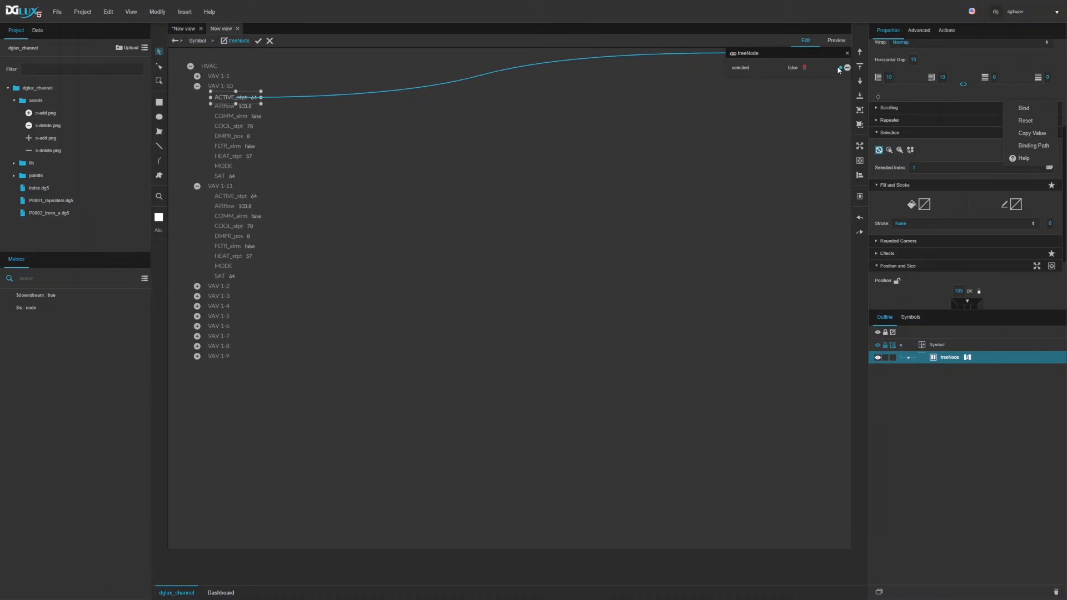
drag(838, 70, 922, 207)
click(579, 310)
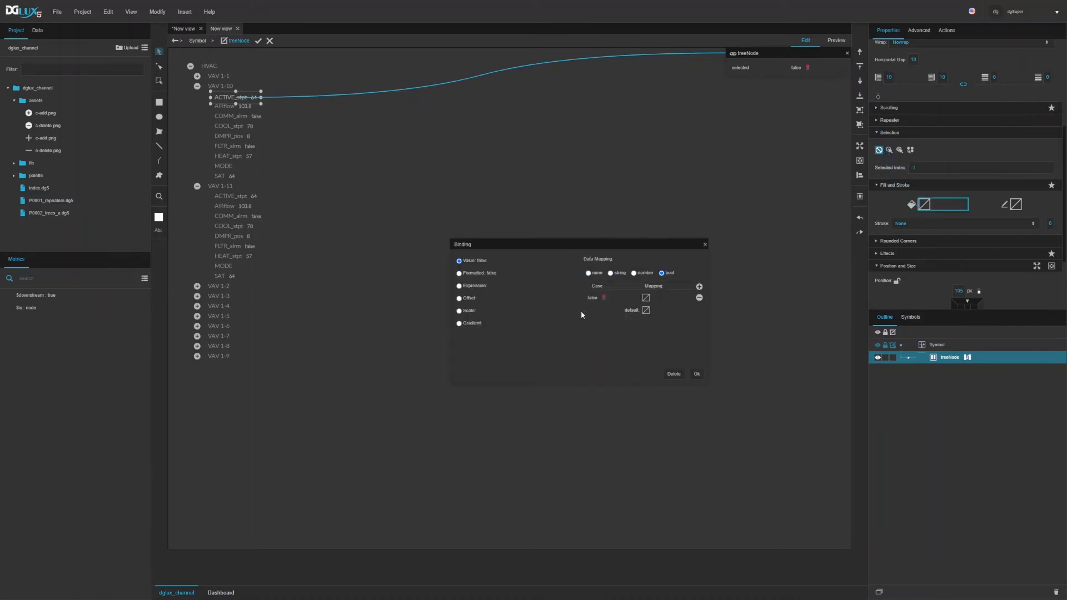
Map the true case of the fill binding to a solid light grey and keep the default at no fill
click(594, 299)
click(644, 299)
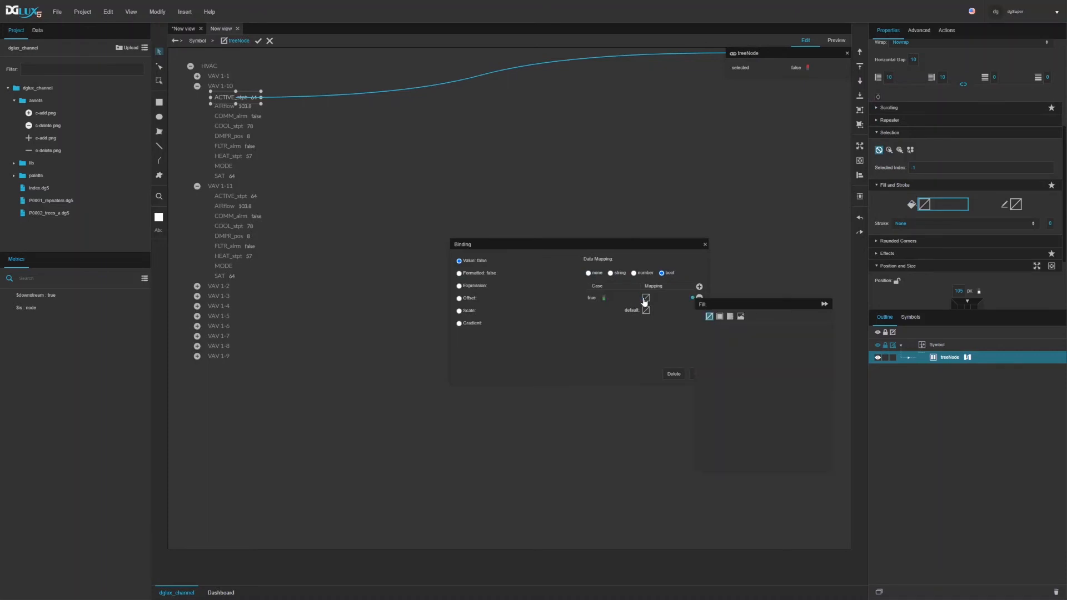
click(719, 316)
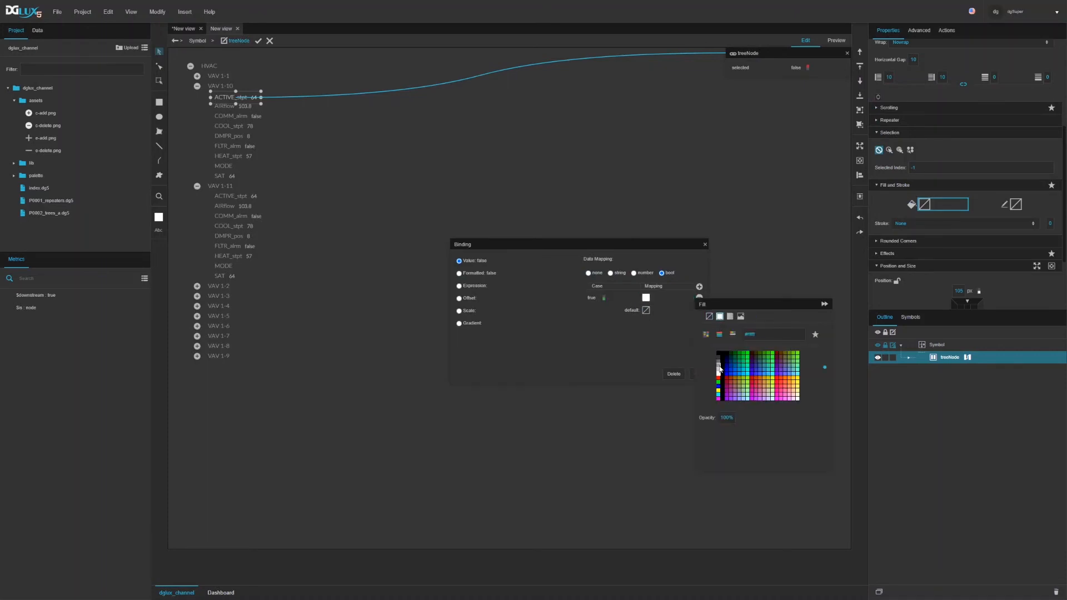
click(718, 369)
click(718, 372)
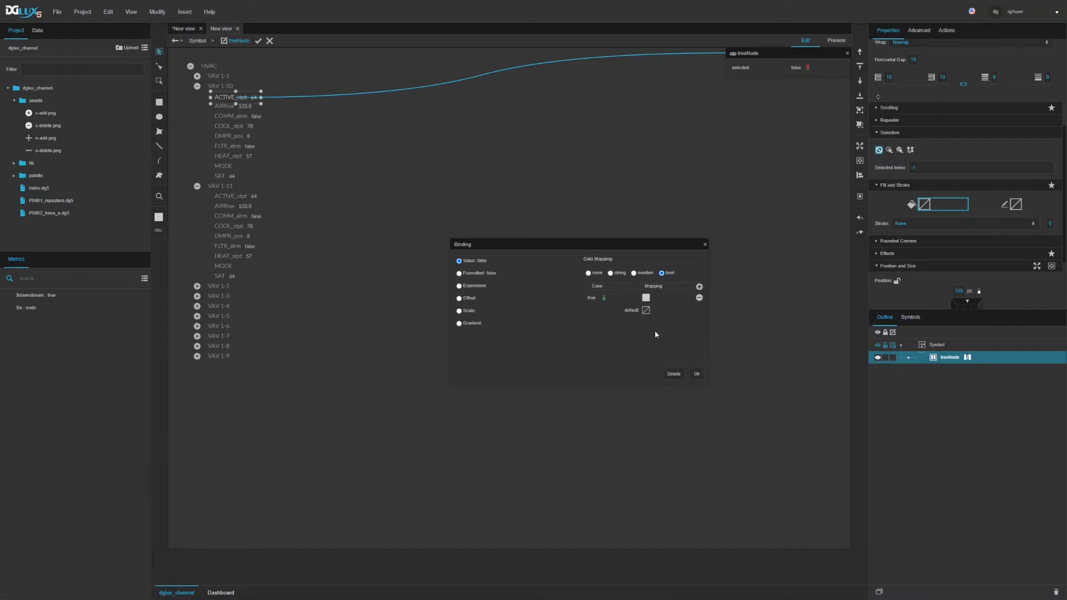
click(696, 373)
Bind the name Text's font color to treeNode's selected state with bool mapping, using dark grey for true and white as default
scroll(964, 246, down, 3)
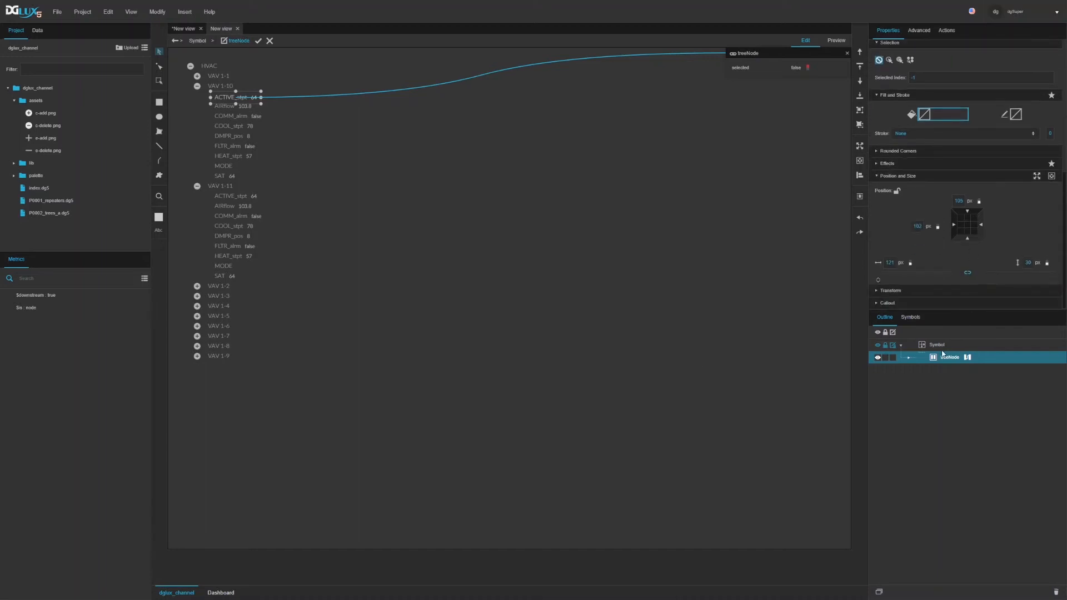
click(909, 357)
click(940, 371)
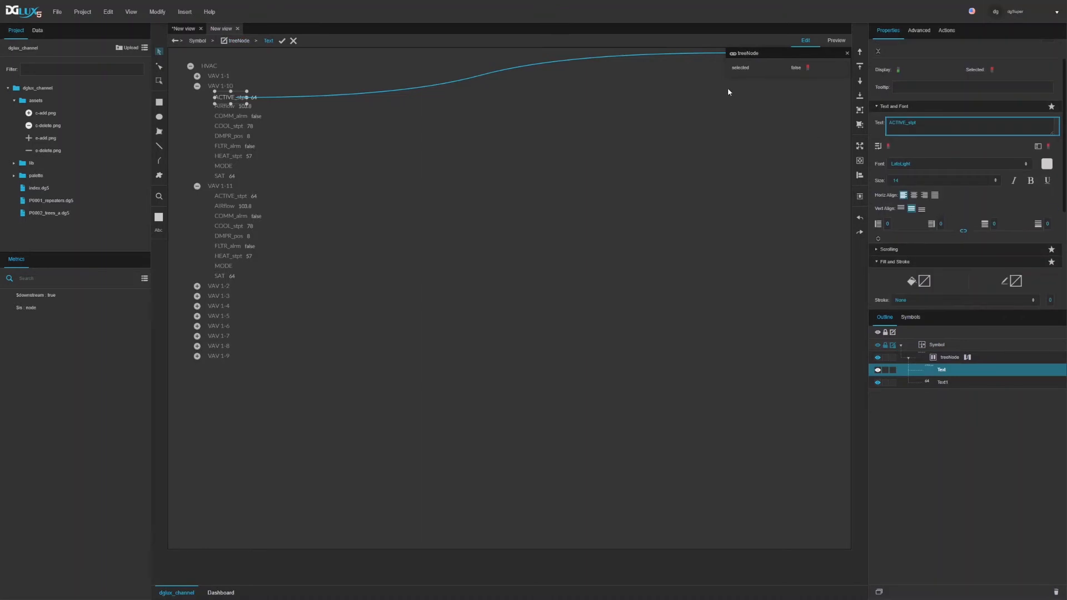
drag(840, 69, 1044, 164)
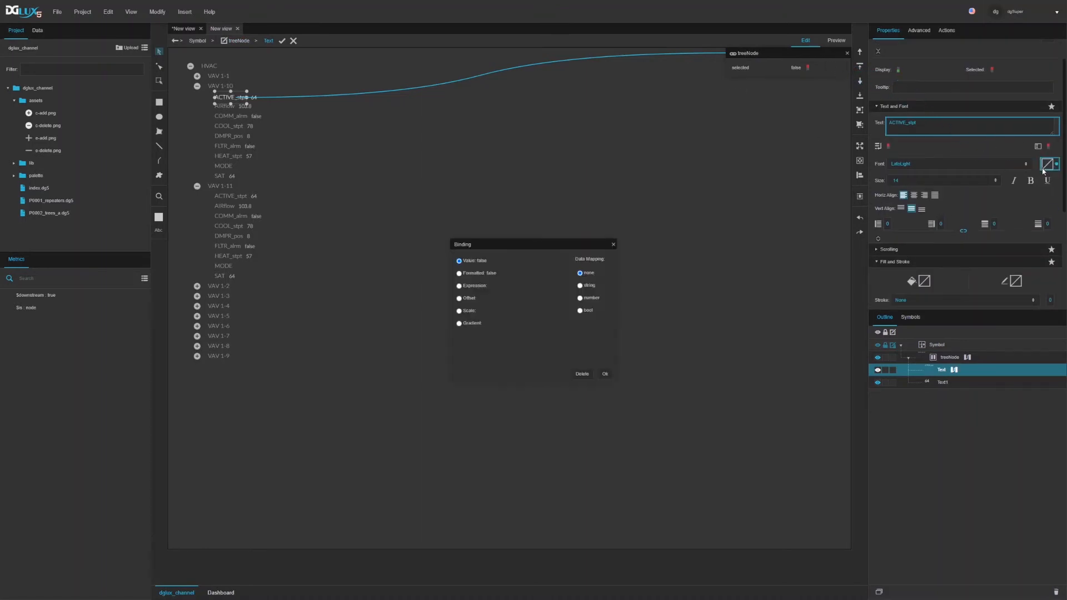
click(580, 310)
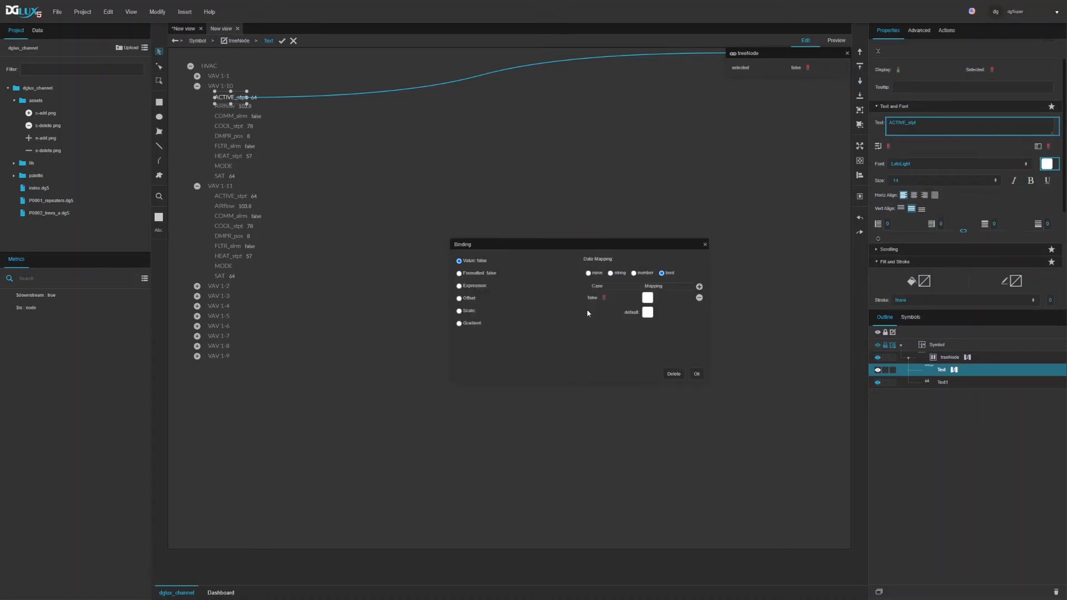
click(642, 297)
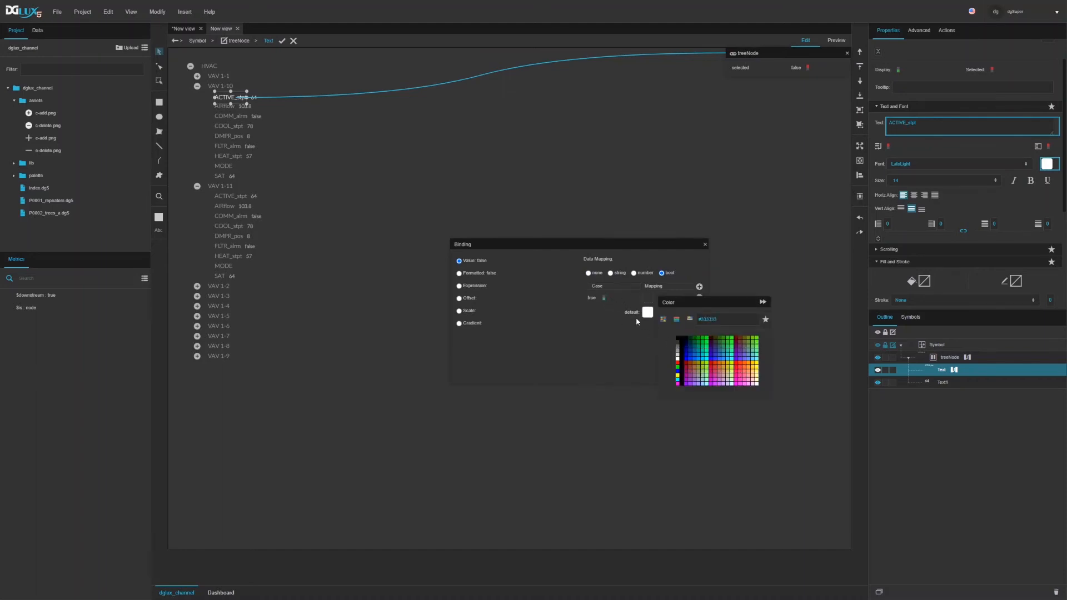
click(640, 336)
click(696, 374)
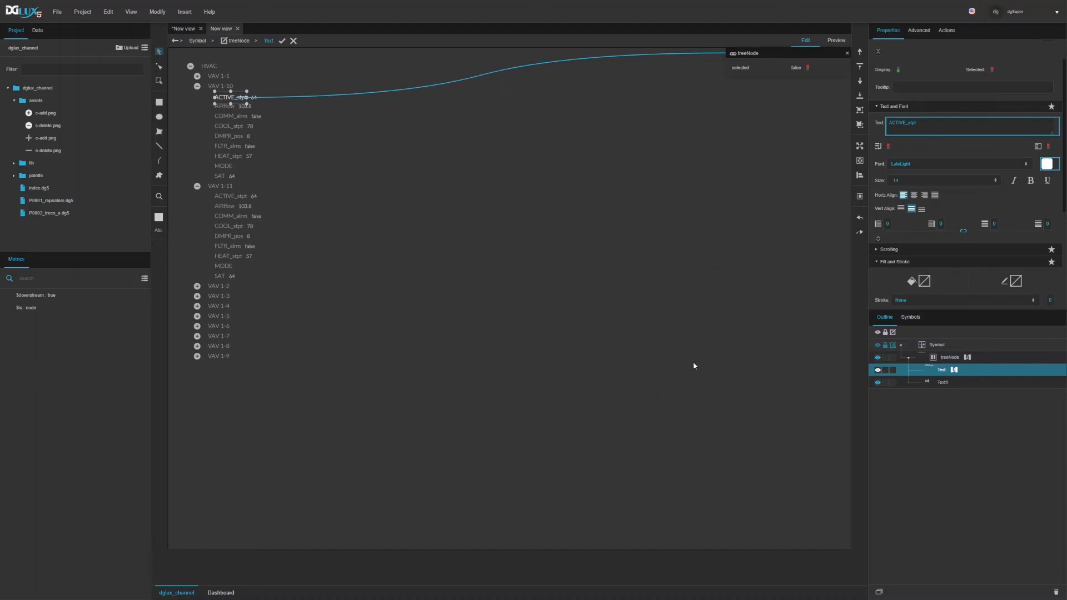
click(848, 53)
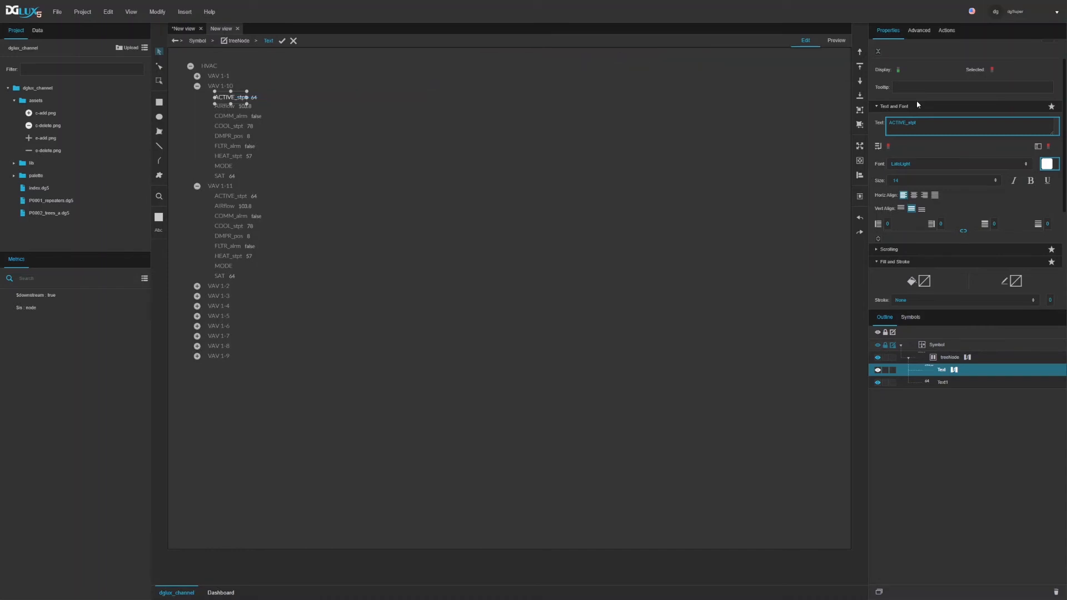
Bind the value Text1's font color to the name Text's color
click(1056, 168)
click(953, 382)
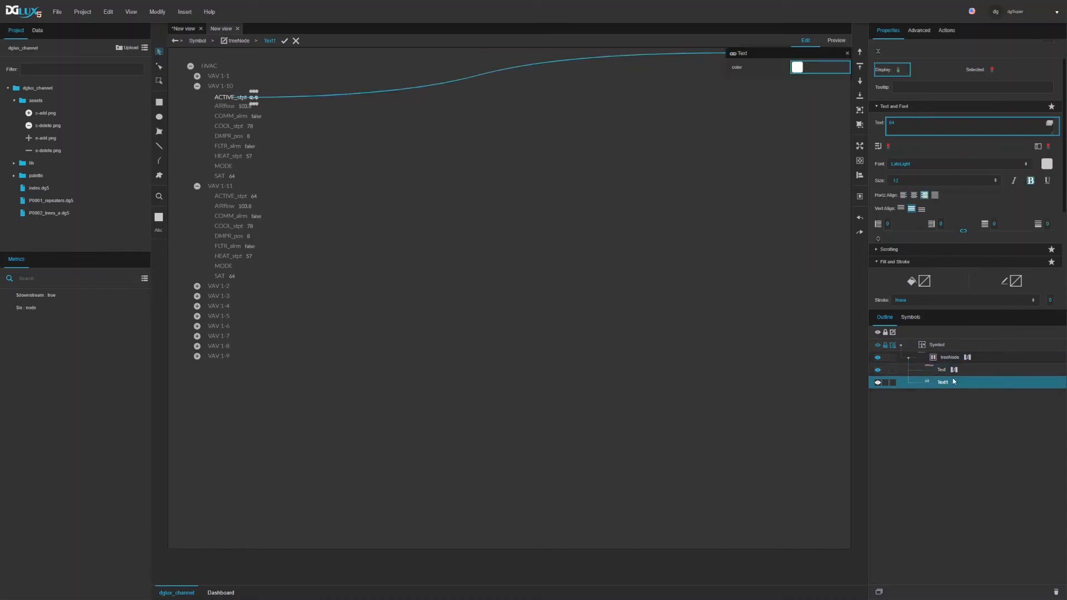
drag(841, 68, 1049, 165)
Set treeNode's cursor to the pointing hand and save the symbol changes
click(949, 357)
click(1045, 69)
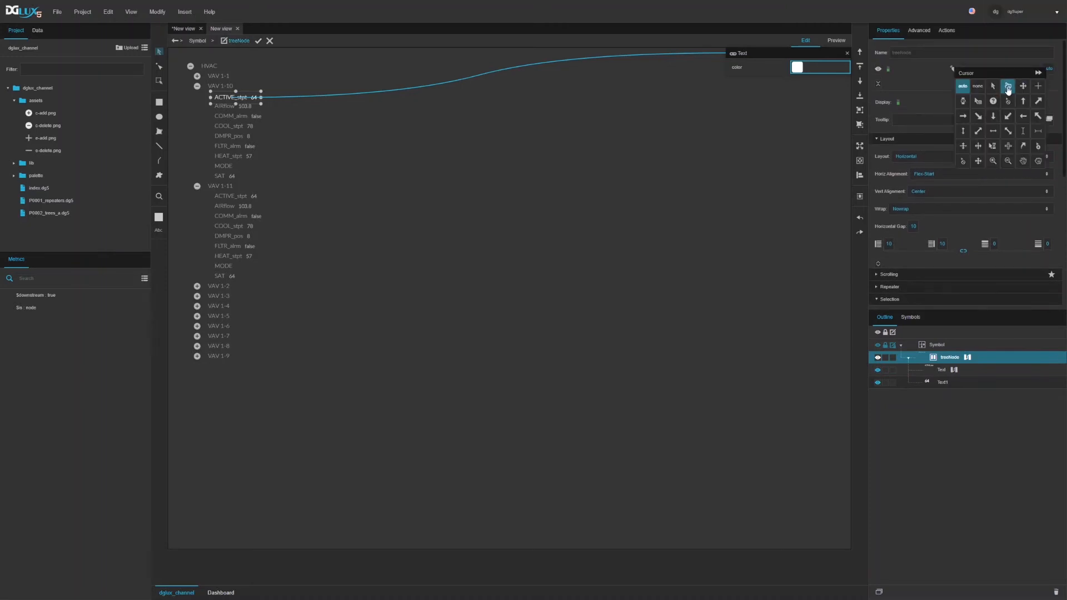
click(1008, 87)
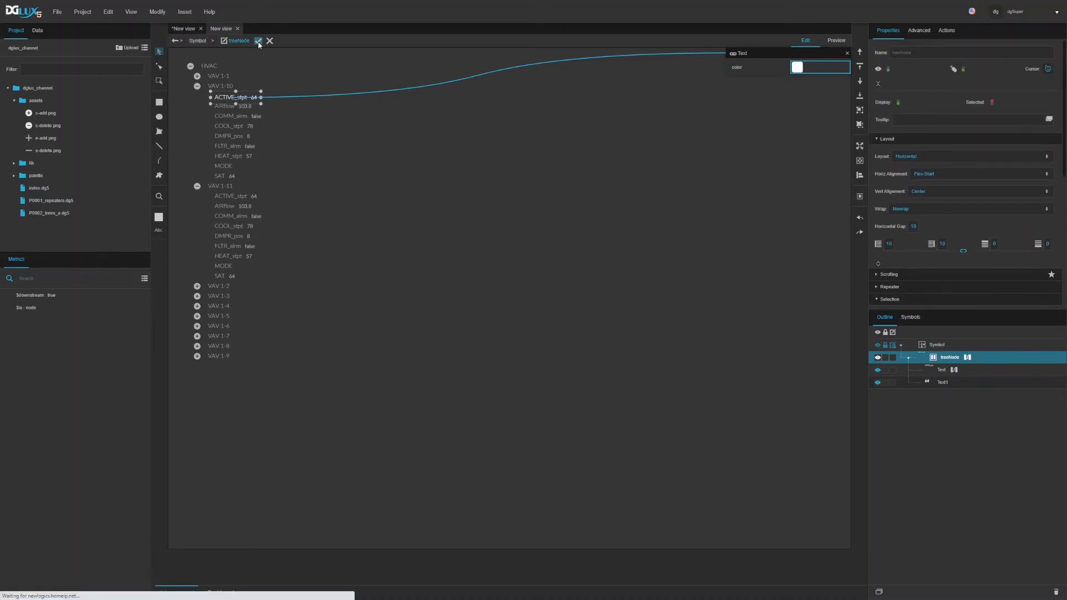
click(259, 41)
click(847, 53)
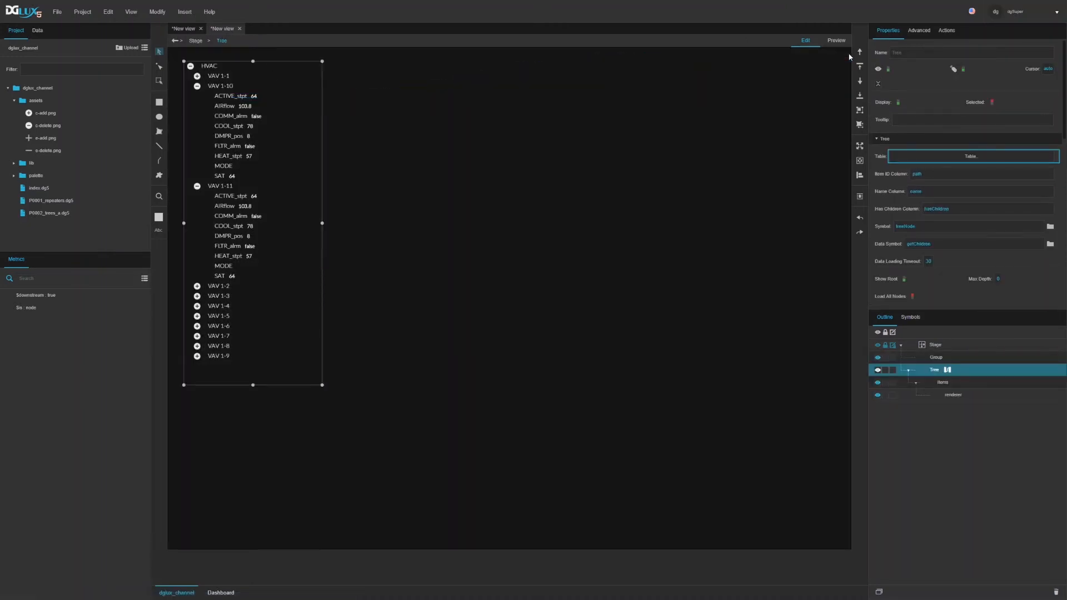
Set the Tree's selection mode to single selection
scroll(936, 268, down, 1)
scroll(936, 268, down, 5)
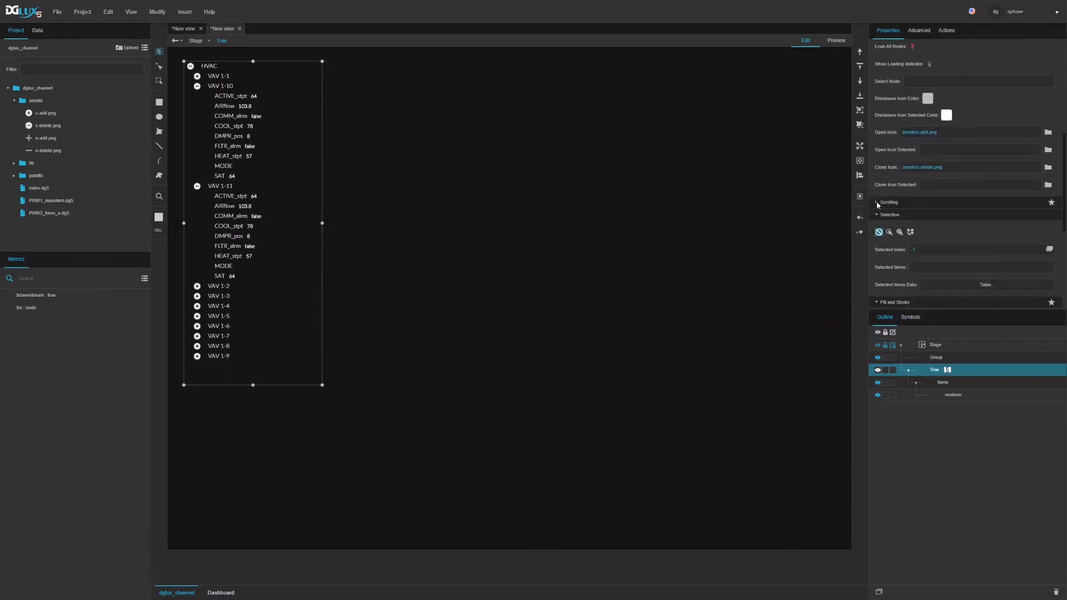
click(879, 203)
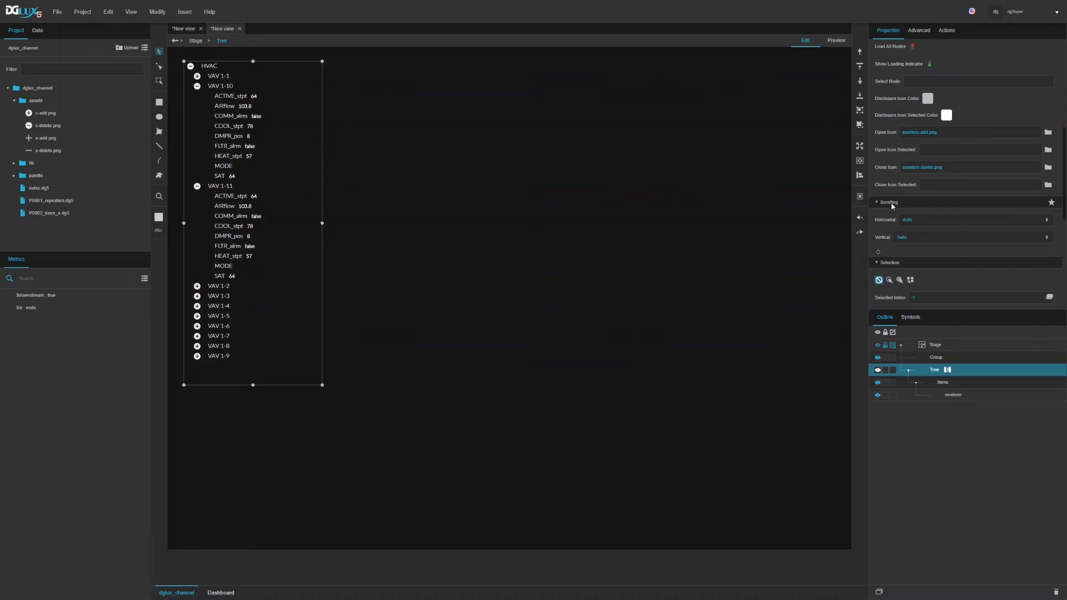
click(891, 203)
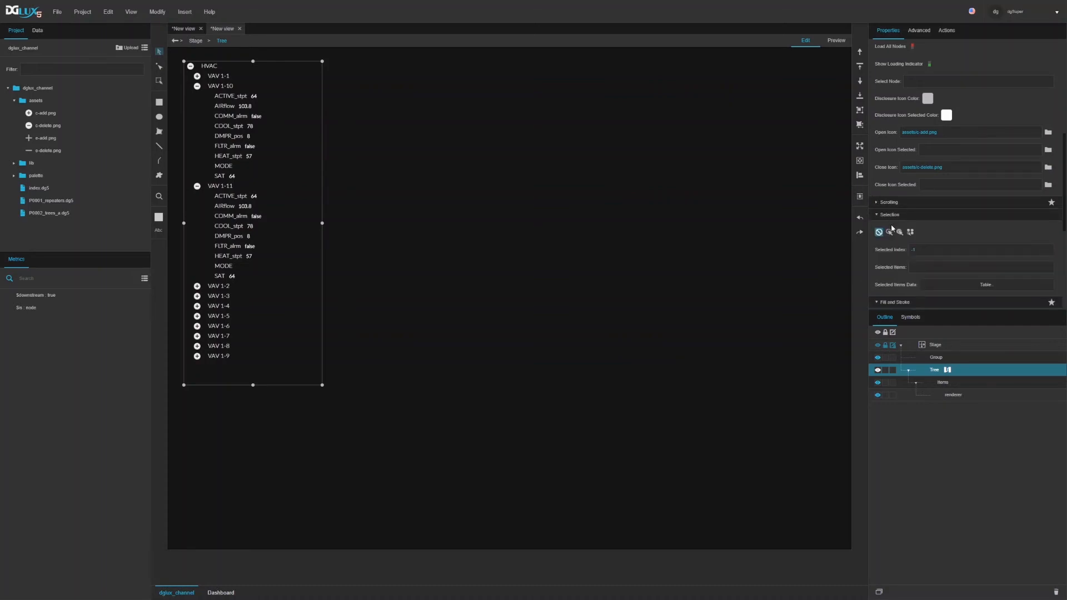
scroll(882, 217, down, 2)
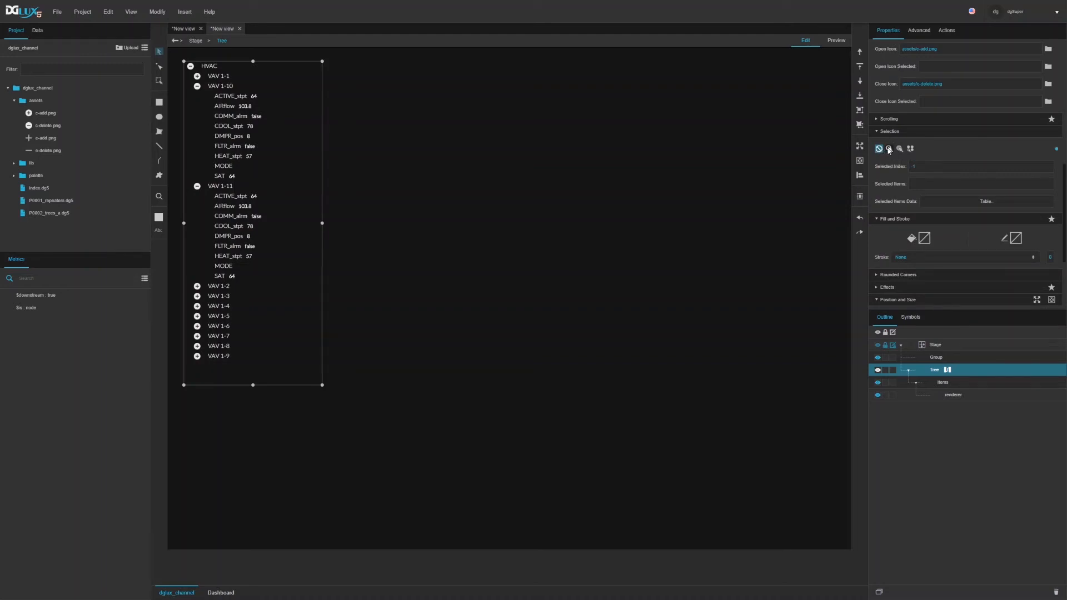
click(889, 149)
Preview the tree and test the selection highlight on several data points under VAV 1-10
click(836, 41)
click(227, 107)
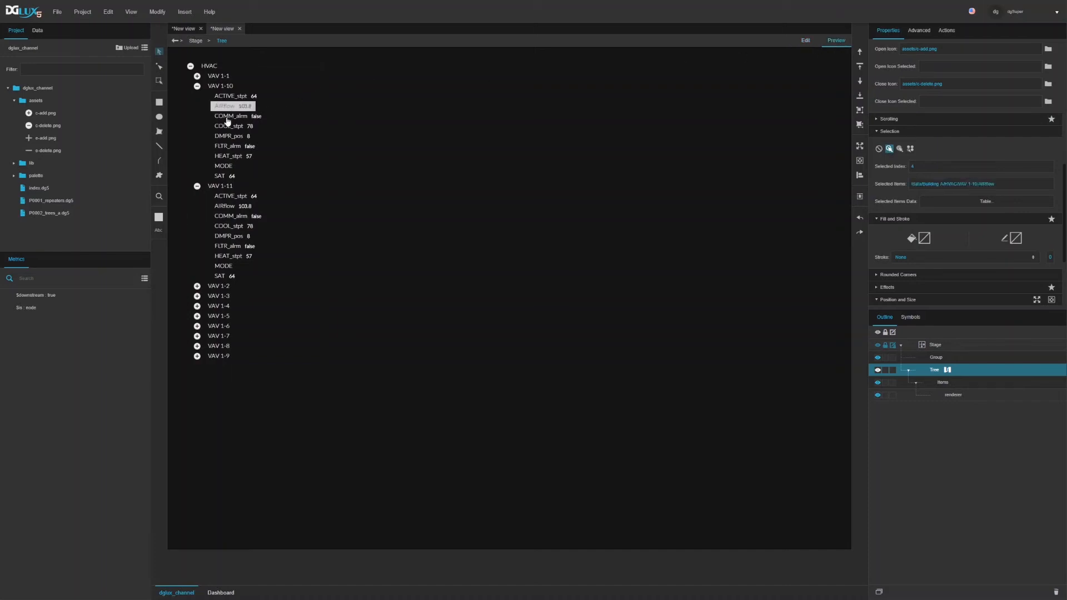
click(227, 117)
click(227, 127)
click(226, 138)
click(226, 147)
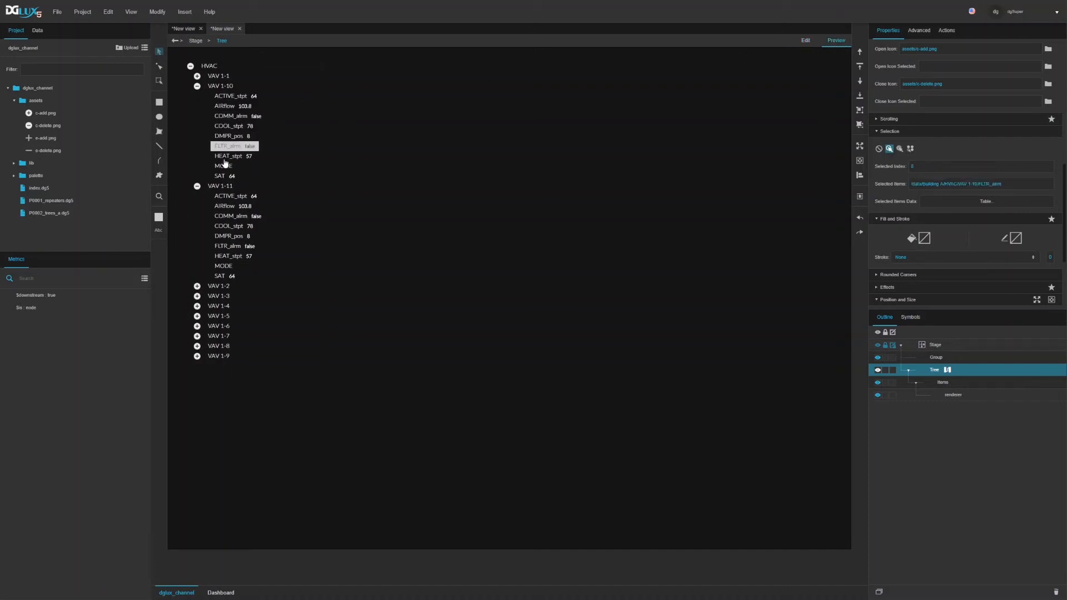
click(224, 166)
click(221, 177)
click(226, 156)
click(227, 138)
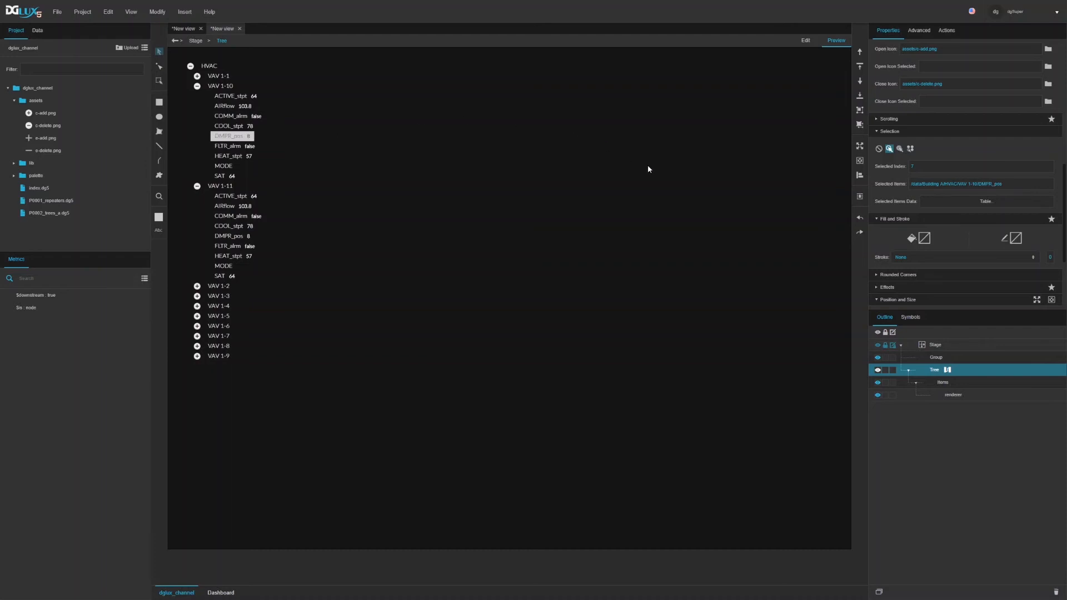
Examine the Tree's Selected Items Data table while selecting various nodes under VAV 1-1, VAV 1-10 and VAV 1-11
click(925, 202)
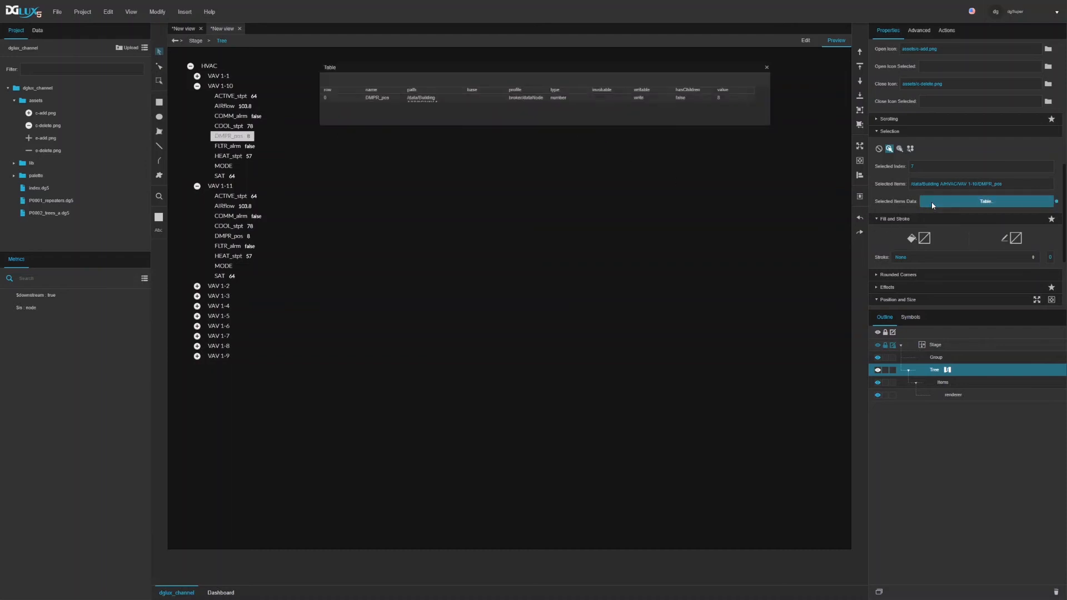
click(234, 158)
click(228, 138)
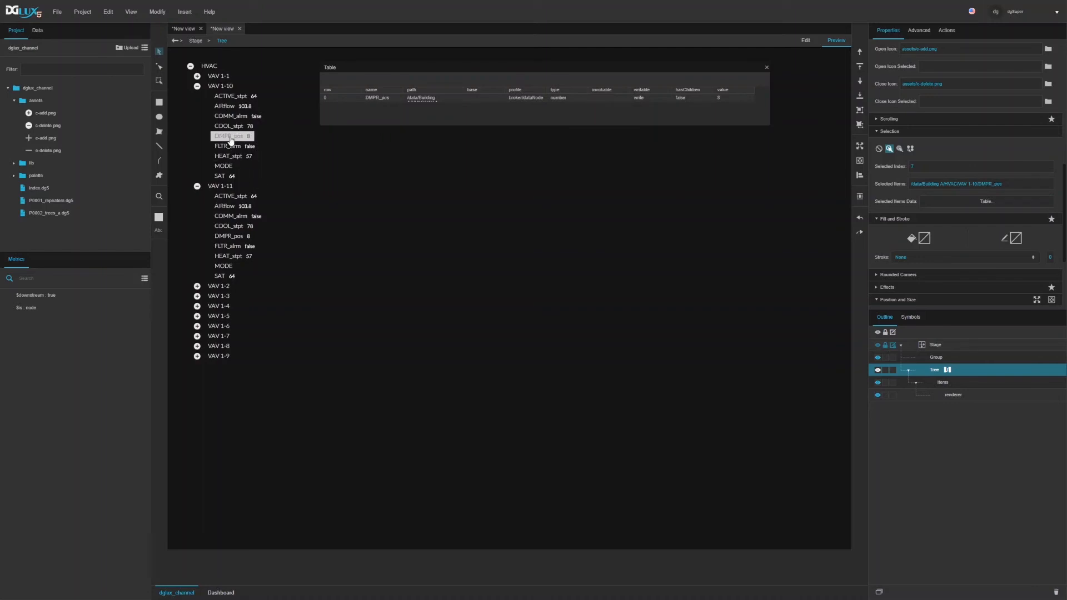
click(228, 119)
click(223, 100)
click(217, 79)
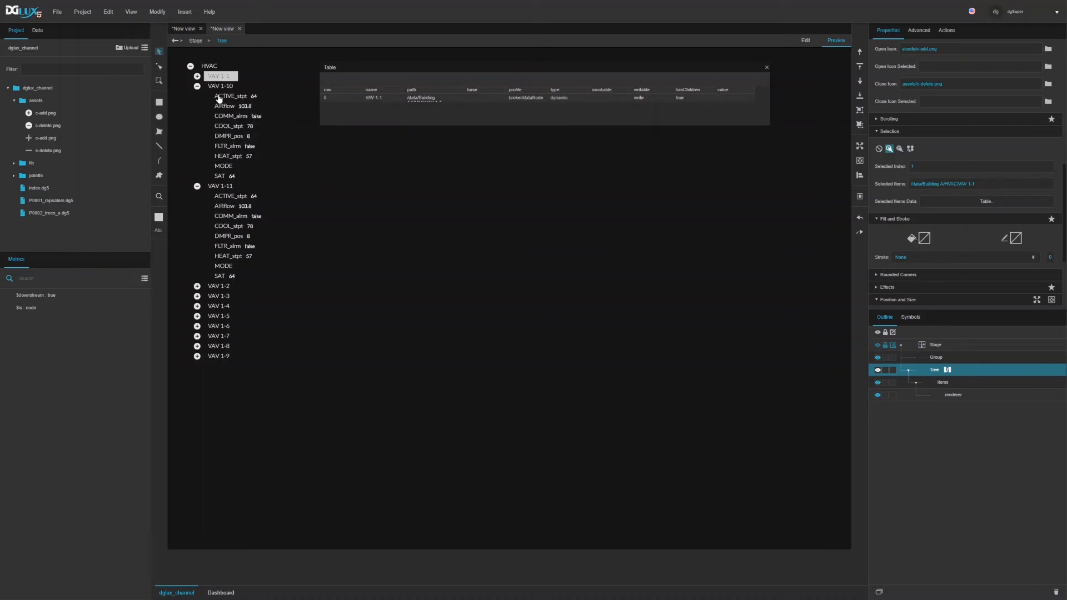
click(218, 89)
click(244, 118)
click(236, 156)
click(231, 177)
click(236, 206)
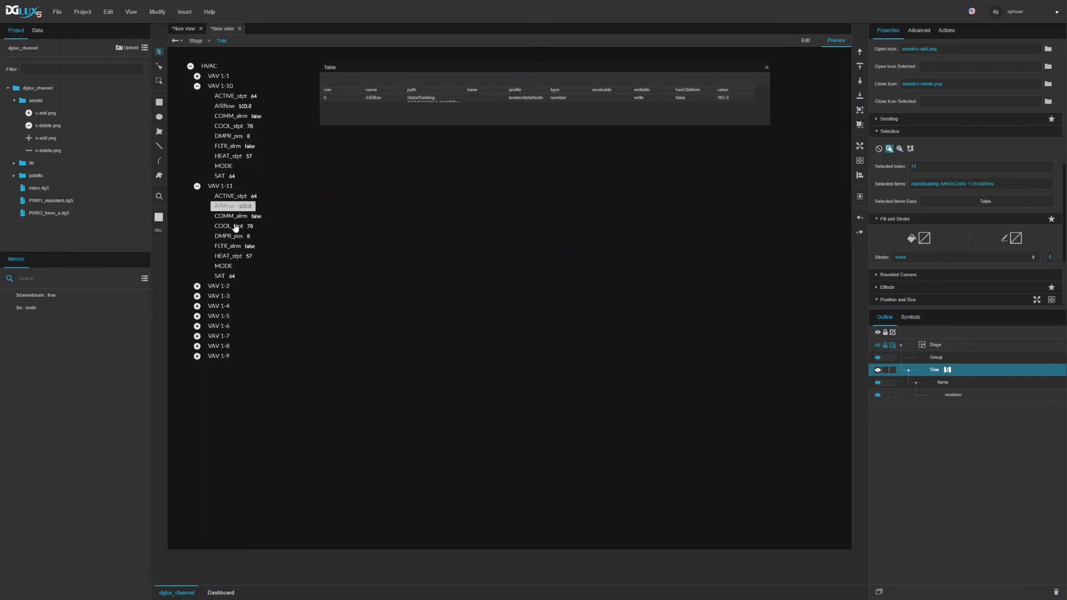
click(232, 228)
click(233, 247)
click(231, 256)
click(233, 226)
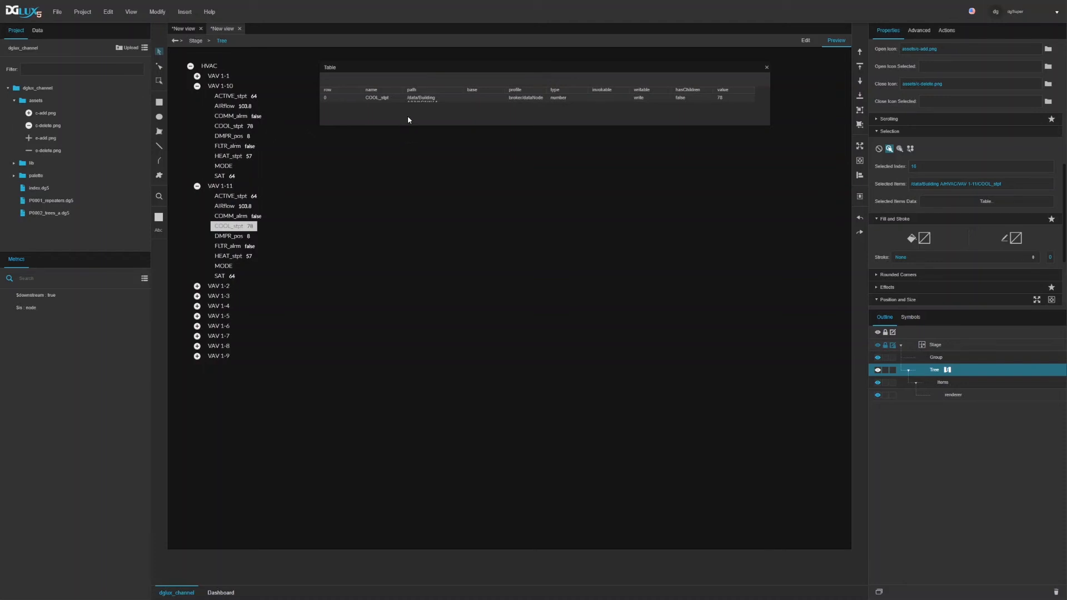
click(766, 67)
scroll(939, 258, up, 5)
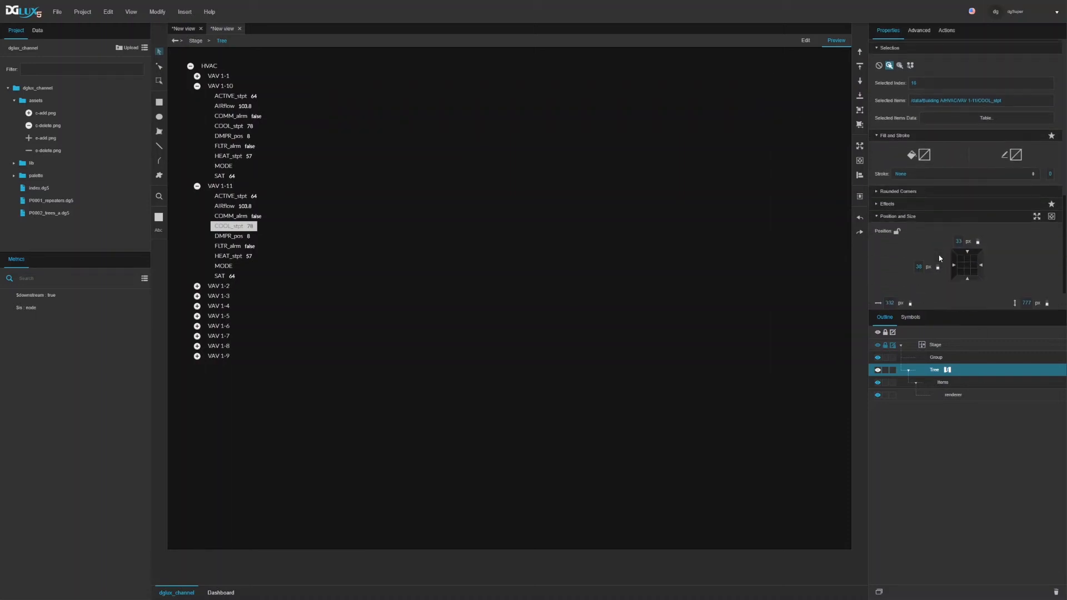
Set the Tree's Select Node property to the path of VAV 1-7 from Building A's HVAC data
scroll(940, 255, up, 2)
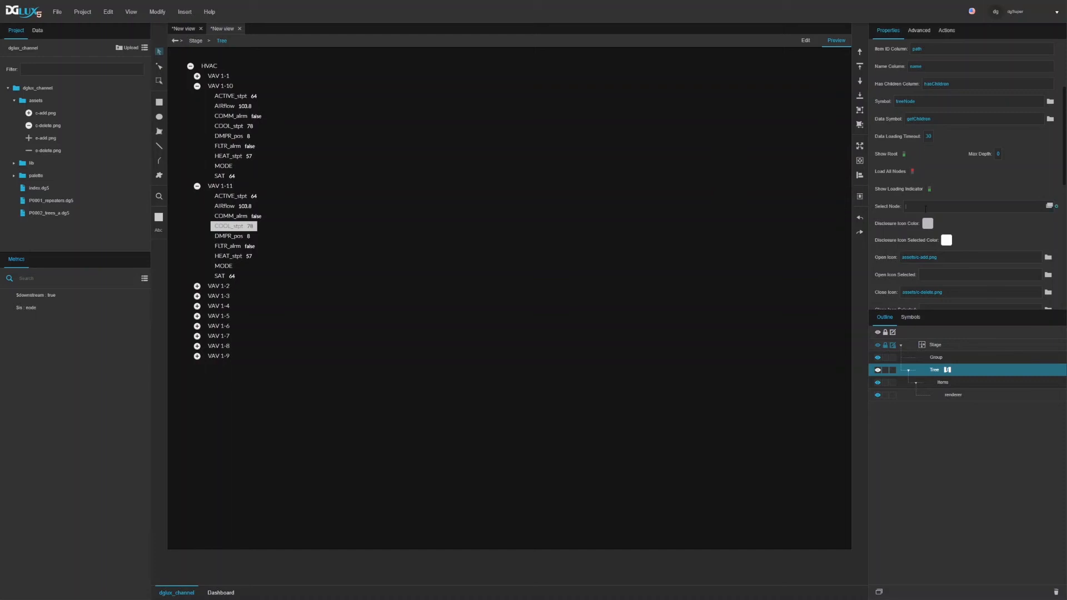
scroll(921, 206, up, 2)
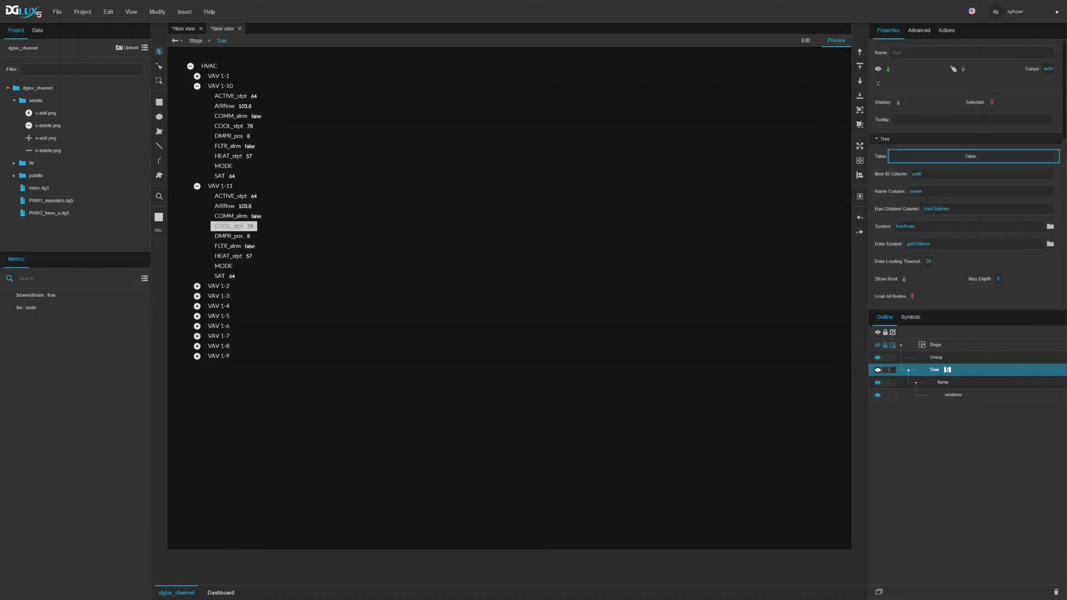
scroll(921, 206, down, 2)
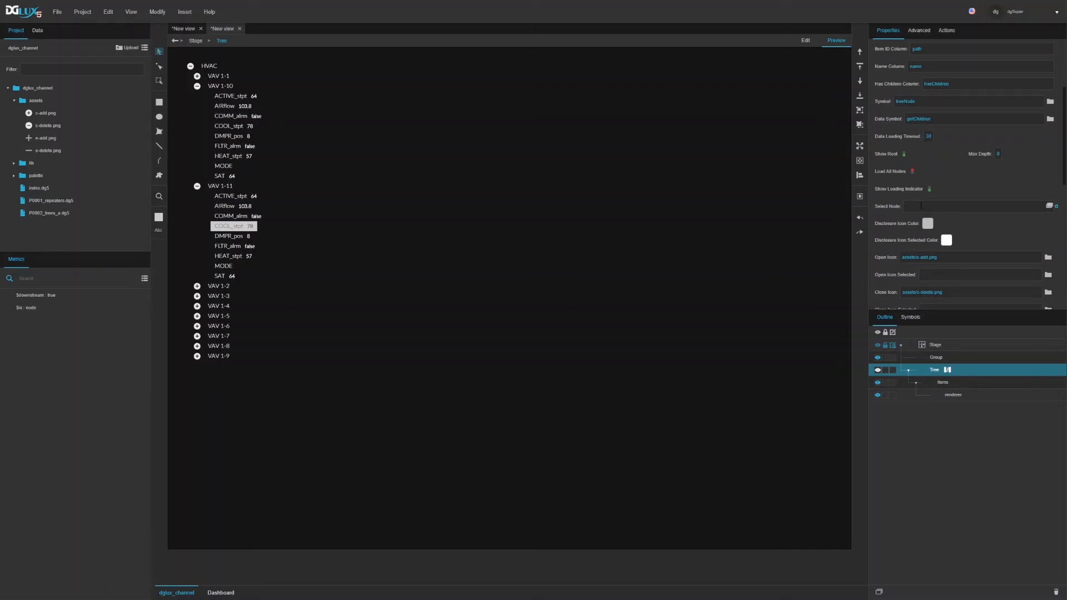
click(921, 206)
scroll(958, 193, down, 2)
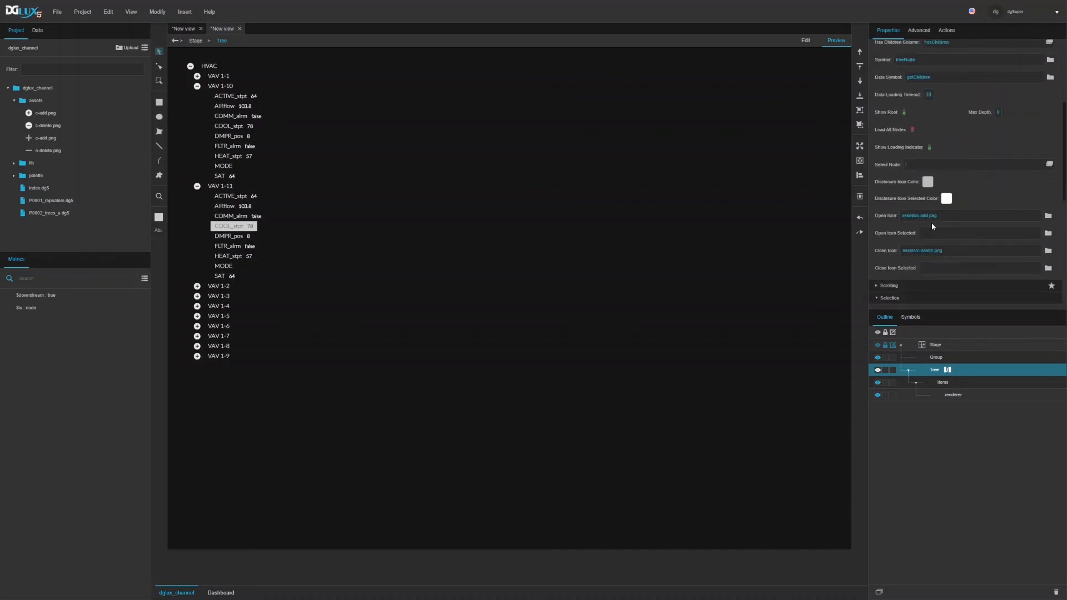
scroll(914, 161, up, 6)
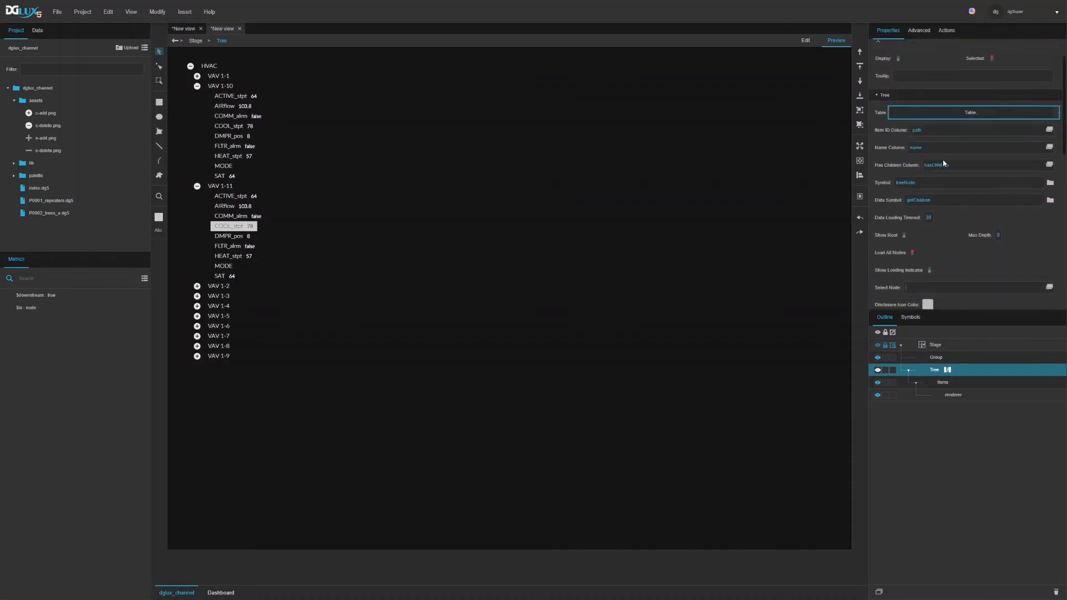
scroll(942, 162, down, 4)
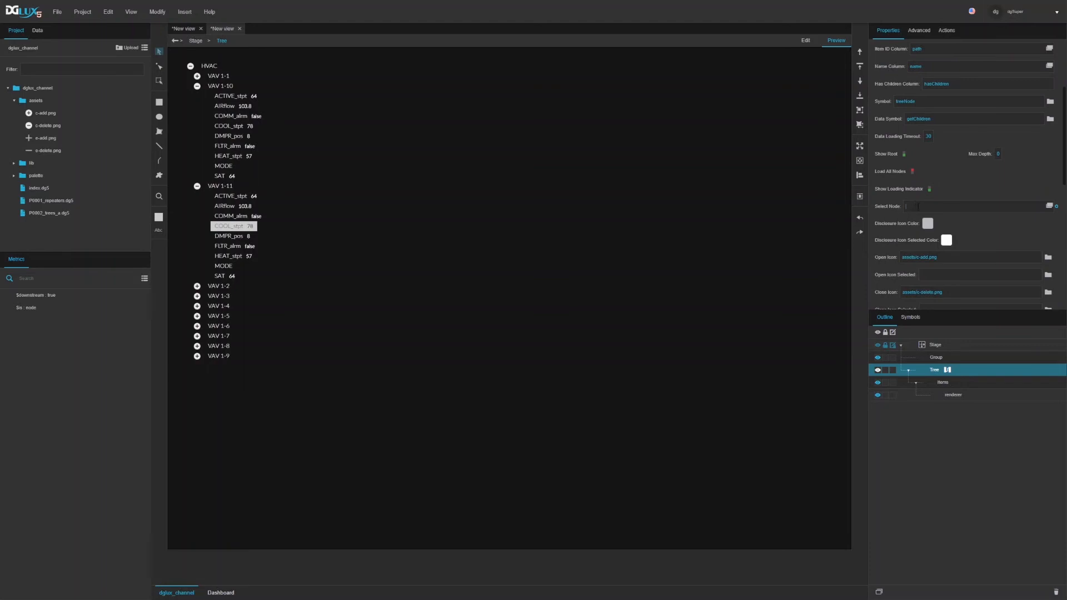
click(37, 31)
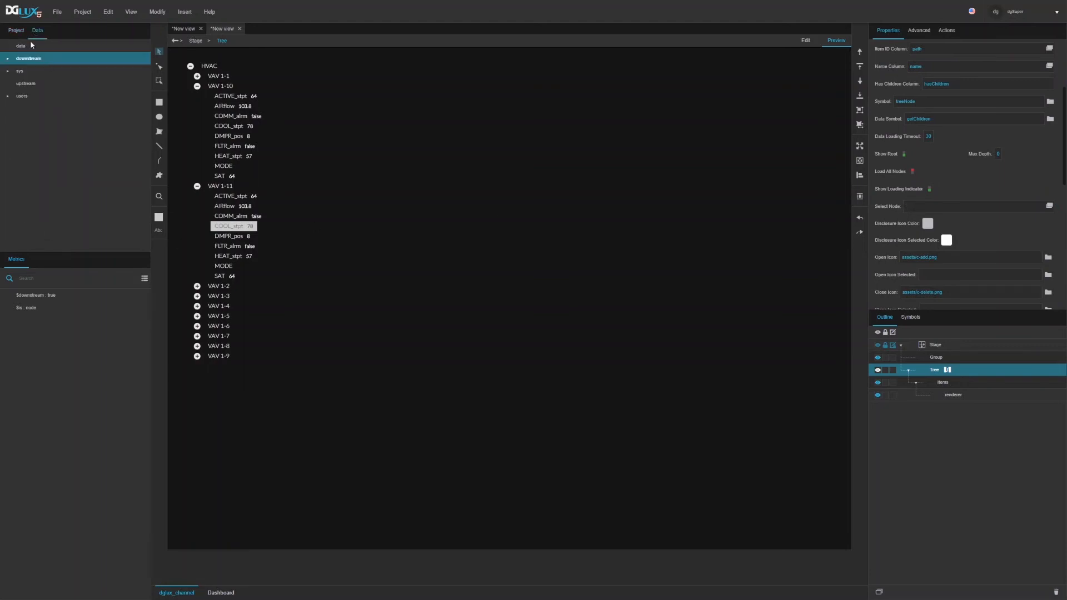
click(23, 46)
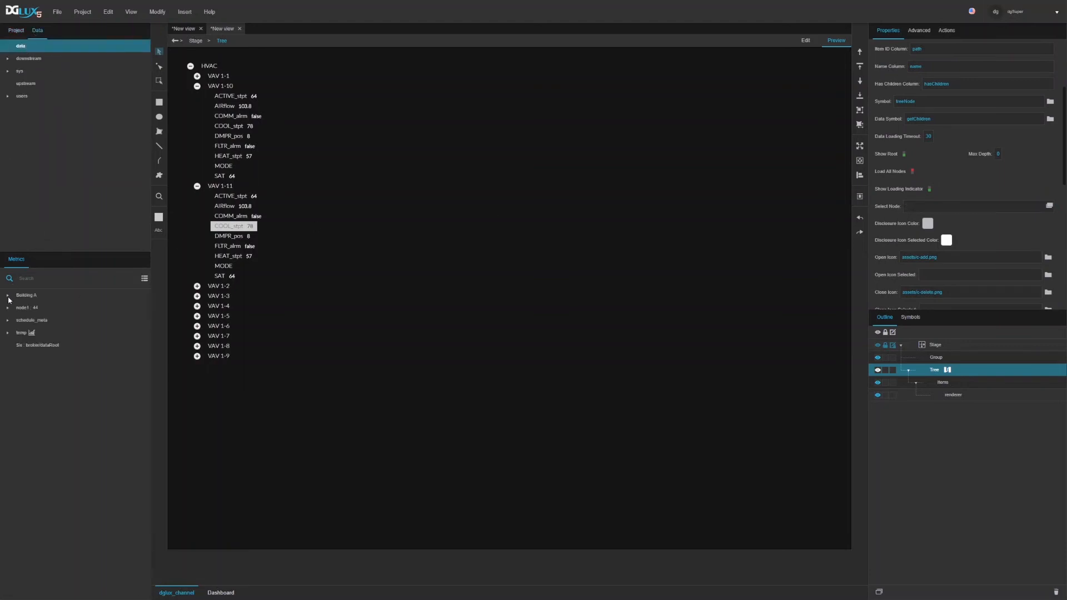
click(8, 298)
click(14, 308)
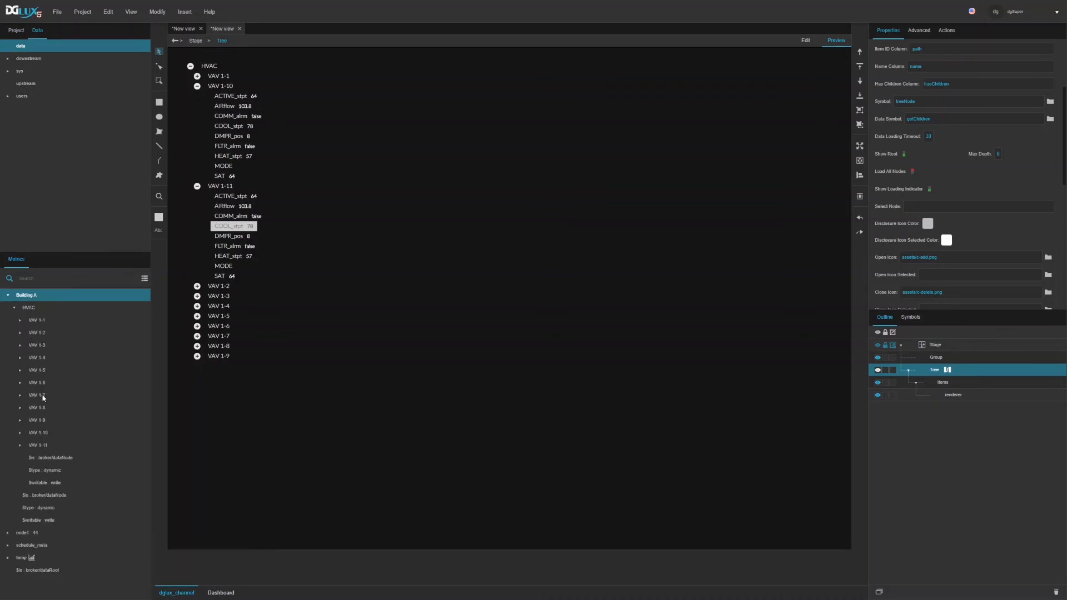
drag(44, 398, 43, 283)
key(ctrl+x)
click(952, 210)
key(ctrl+v)
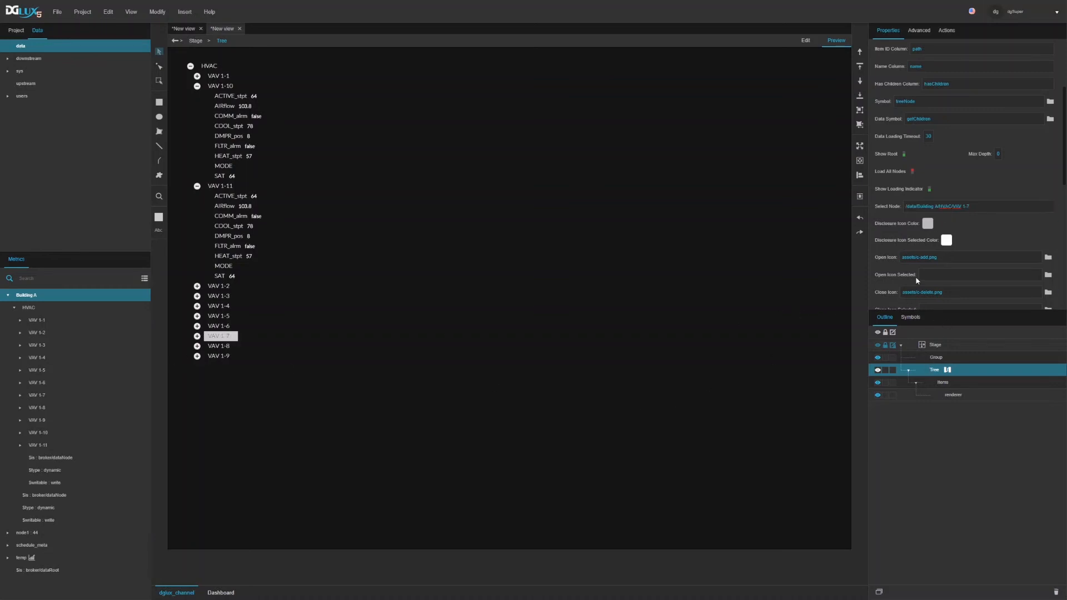
Try multiple selection on the Tree with ACTIVE_stpt, COMM_alrm and FLTR_alrm under VAV 1-11, and restore single selection
scroll(904, 288, up, 3)
scroll(919, 110, down, 10)
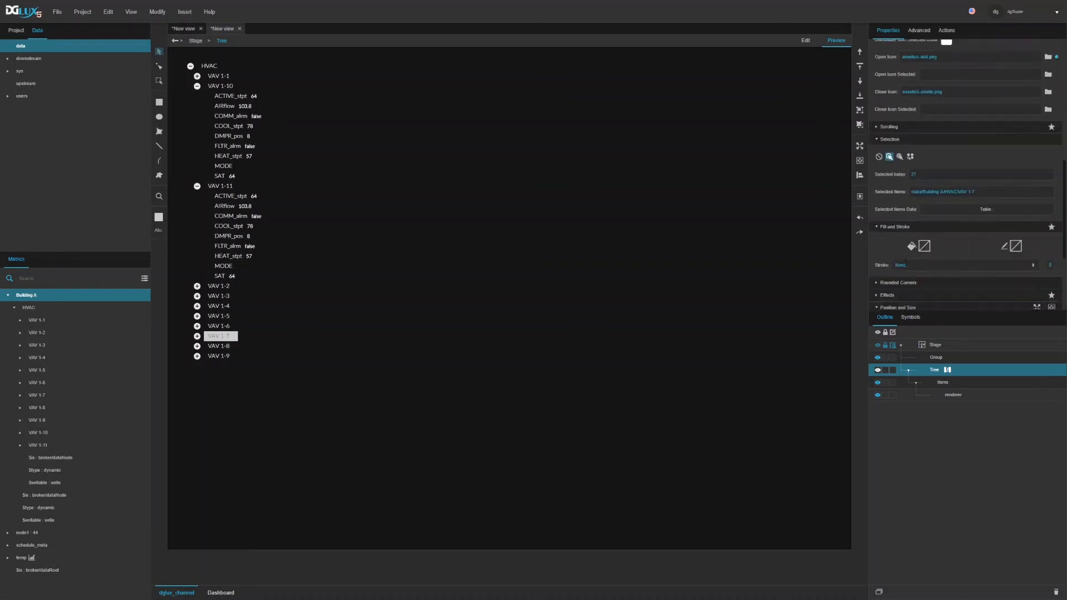
scroll(919, 110, up, 1)
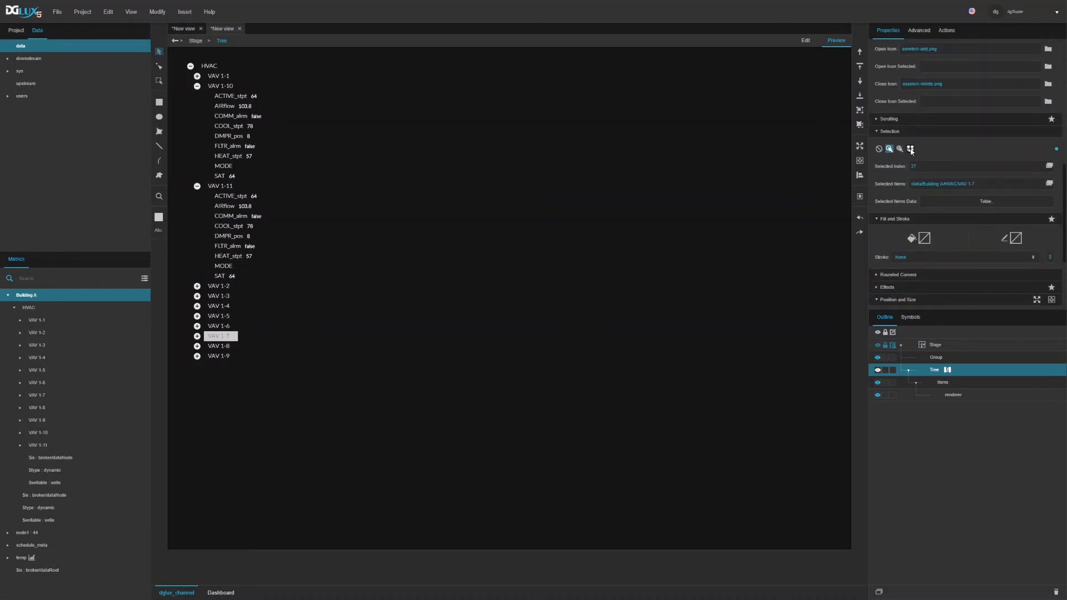
click(910, 148)
click(230, 196)
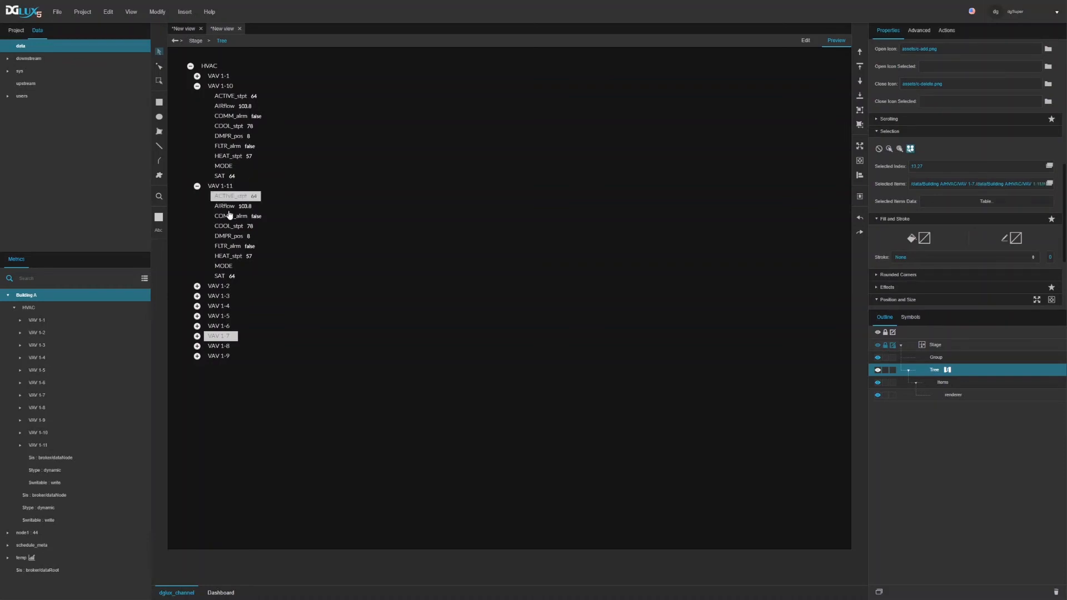
click(230, 216)
click(228, 246)
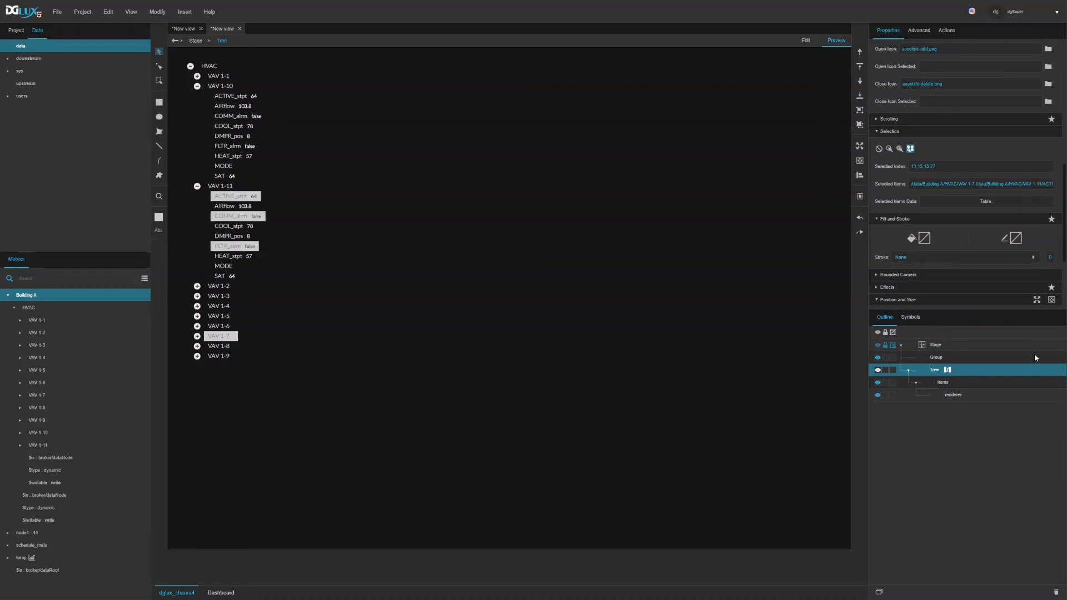
scroll(977, 273, up, 5)
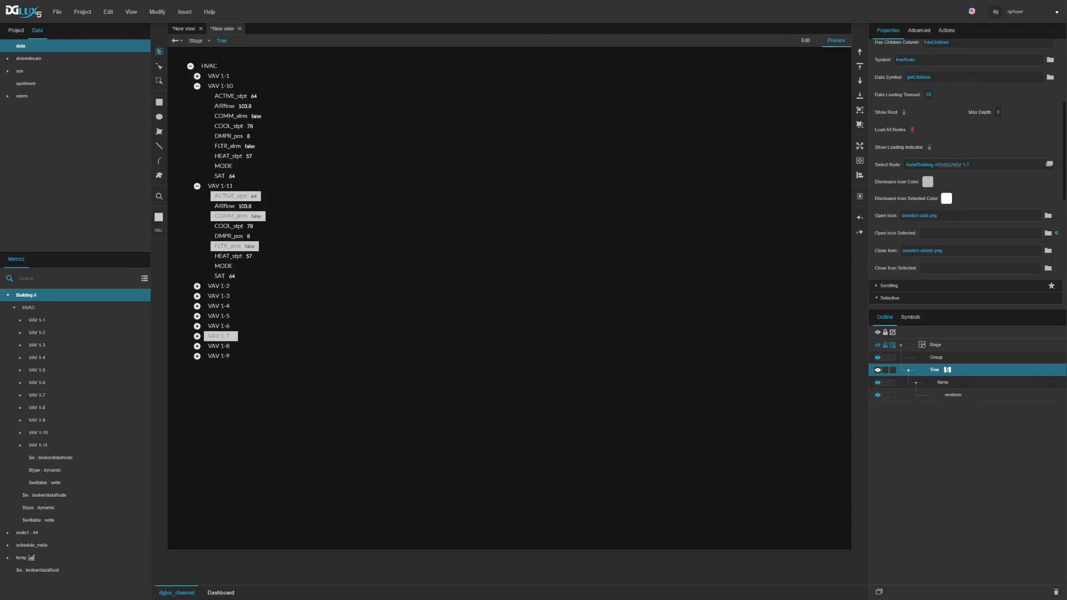
scroll(962, 228, down, 5)
scroll(958, 224, up, 5)
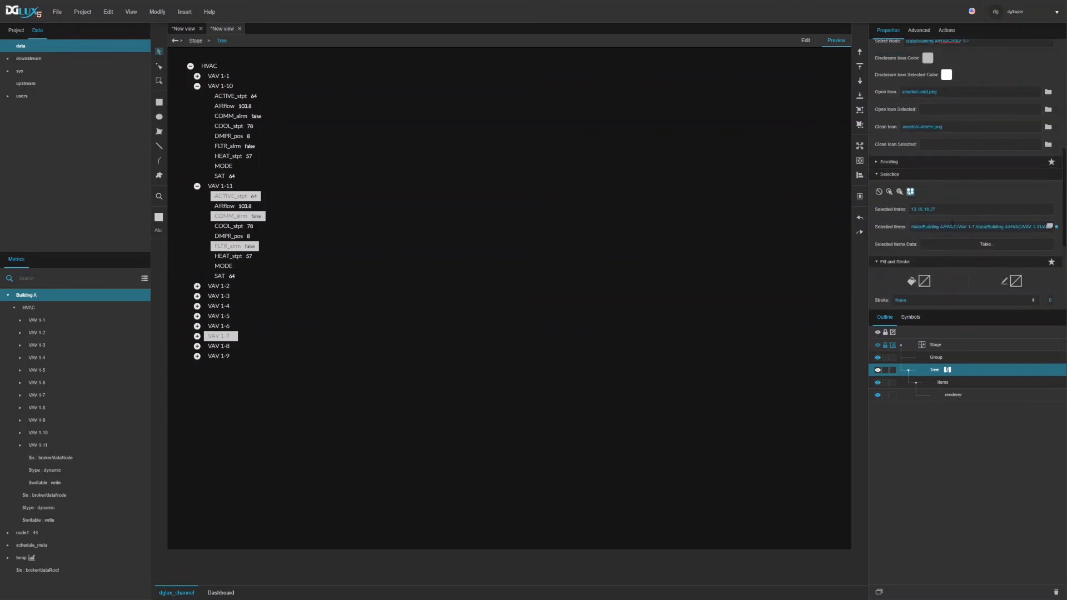
click(889, 192)
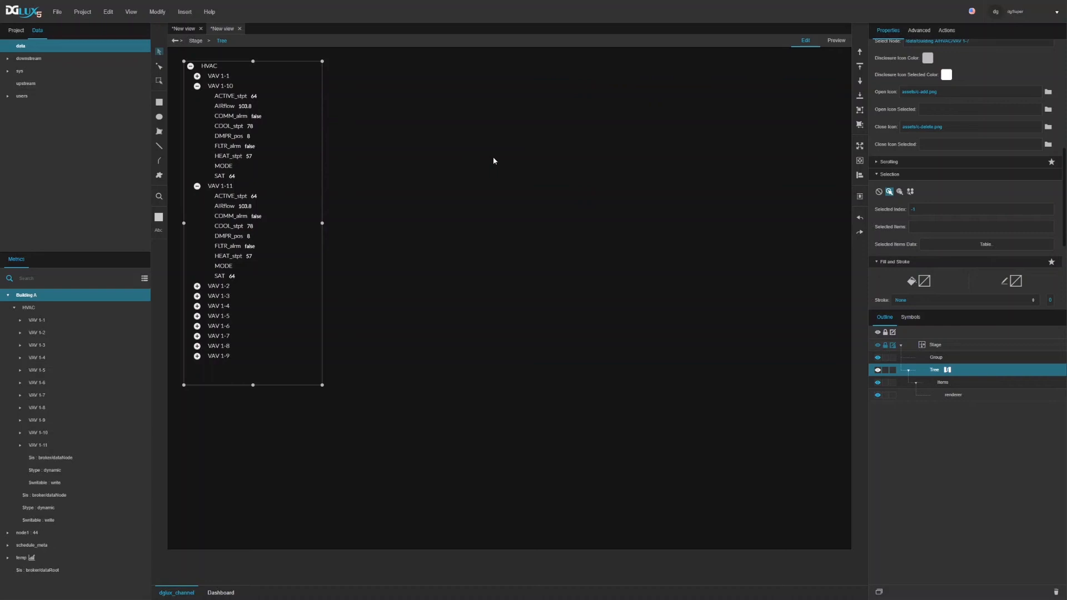
Insert a Tree Grid component beside the Tree, align it with the Tree's upper edge and stretch it to nearly the Tree's height
right_click(419, 82)
mouse_move(444, 87)
mouse_move(558, 87)
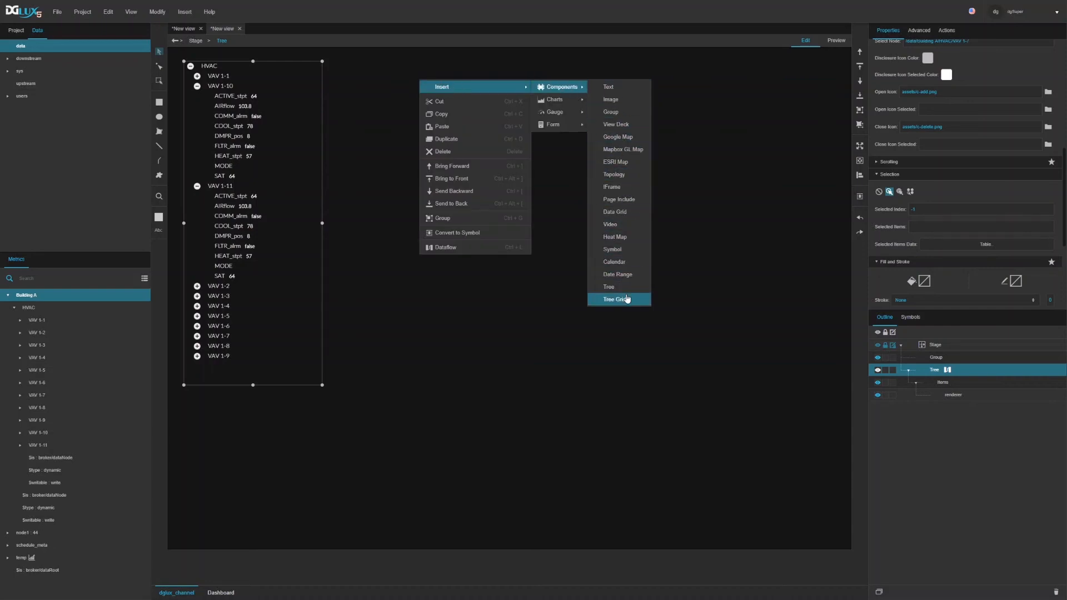
click(626, 301)
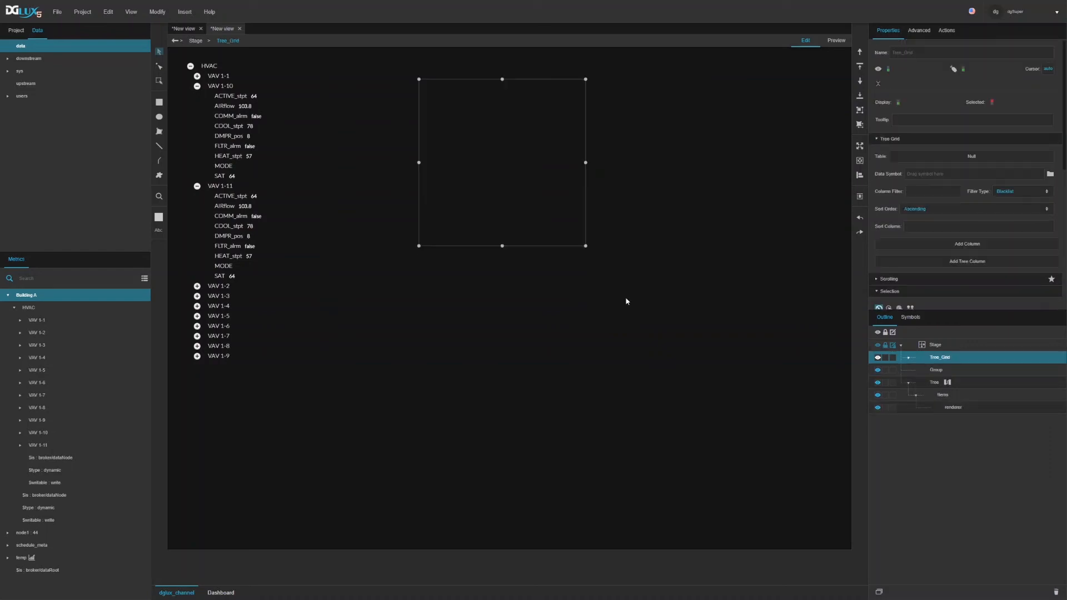
drag(514, 157, 490, 140)
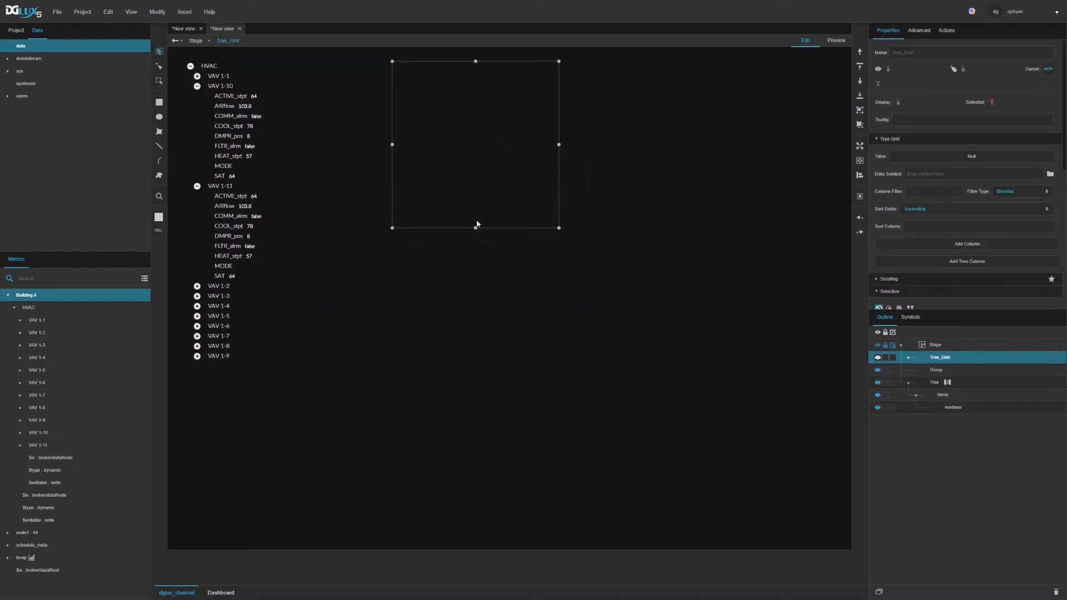
drag(474, 228, 495, 371)
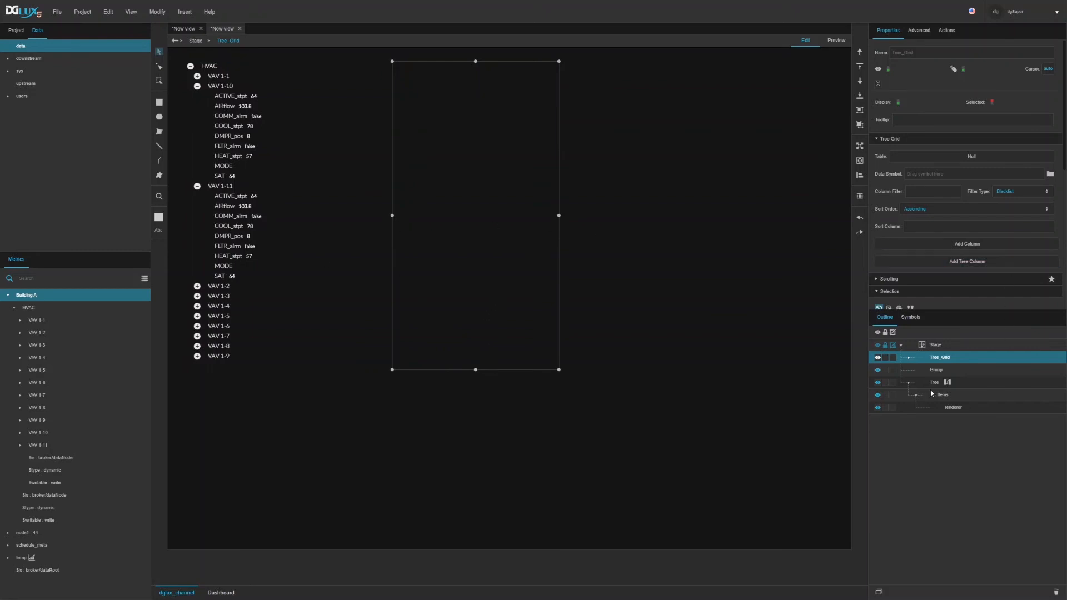
Bind the Tree Grid's Table property to the table join block's output in the Tree's dataflow
click(947, 382)
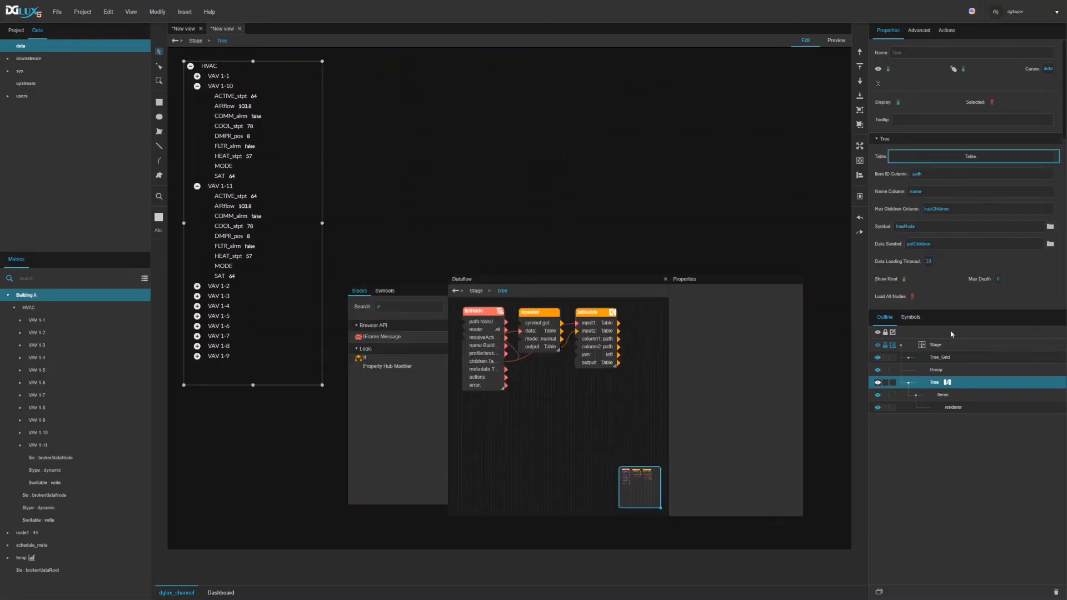
click(939, 358)
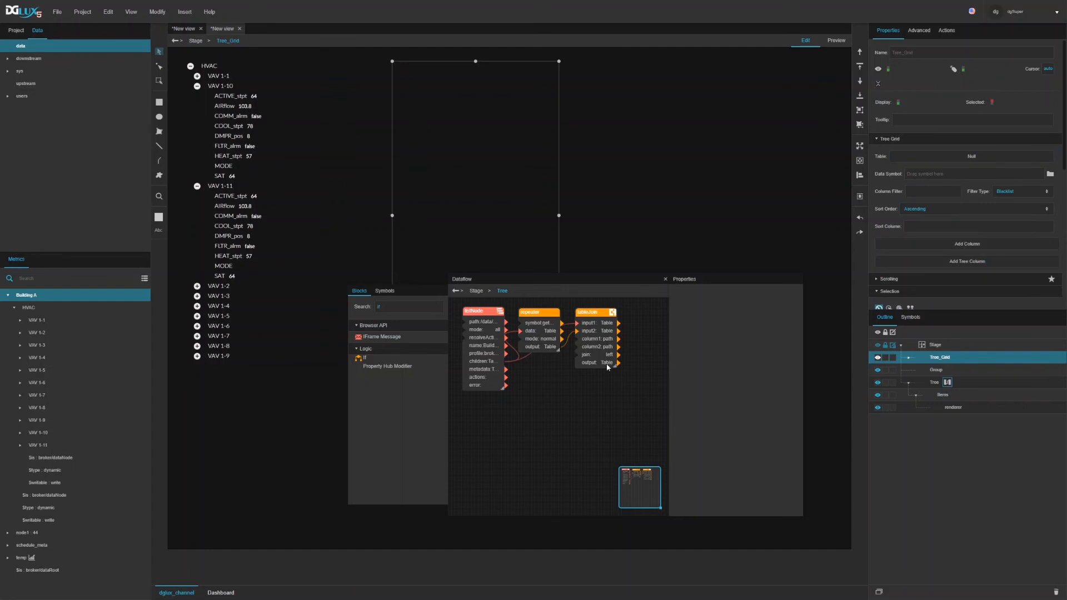
drag(607, 366, 907, 161)
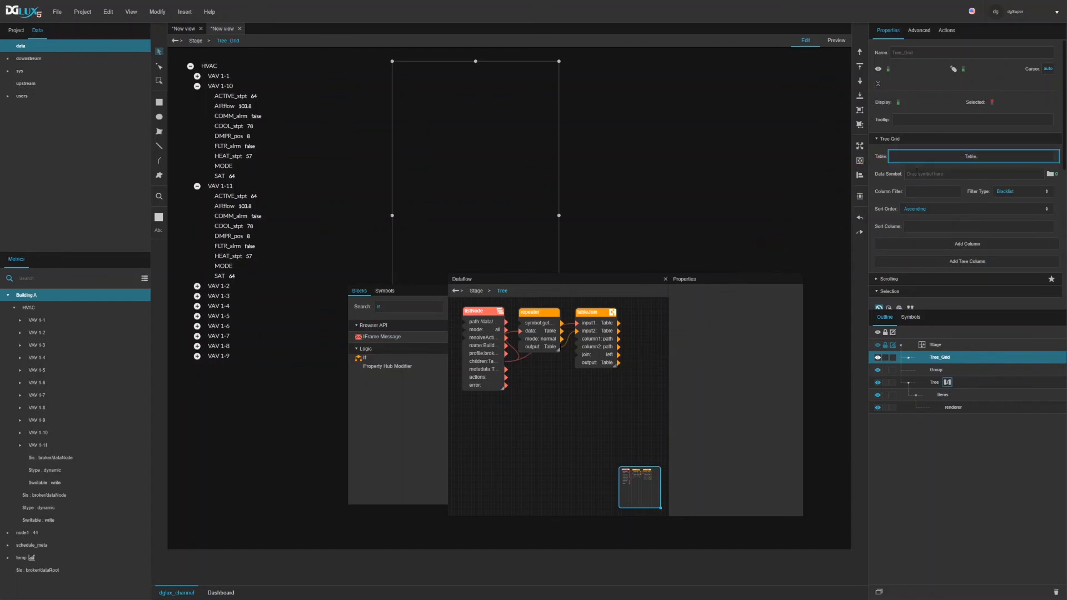
Assign the getChildren dataflow symbol as the Tree Grid's Data Symbol
click(910, 317)
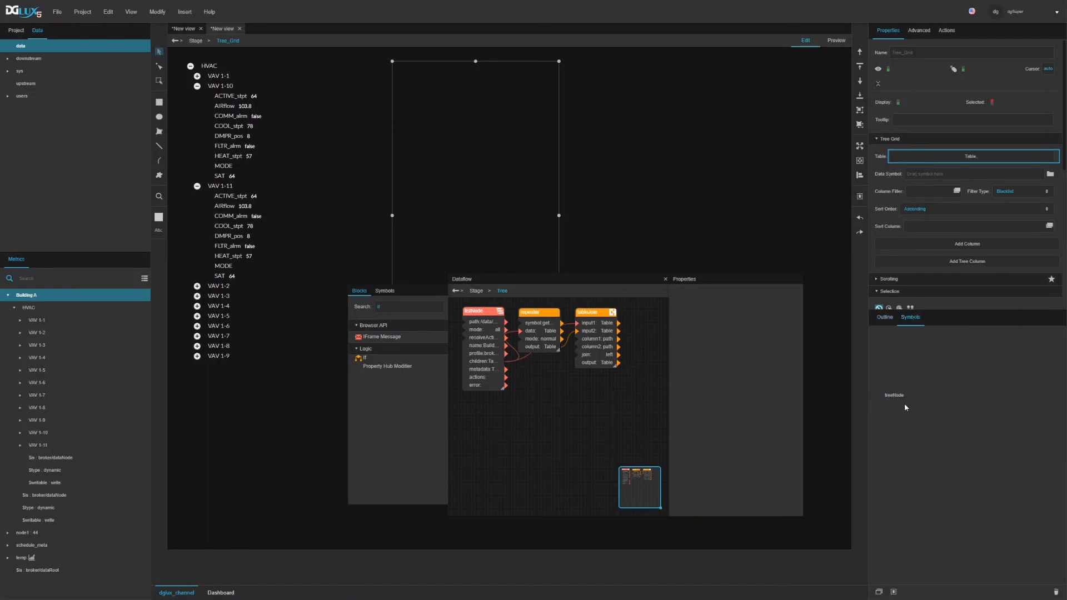
click(385, 290)
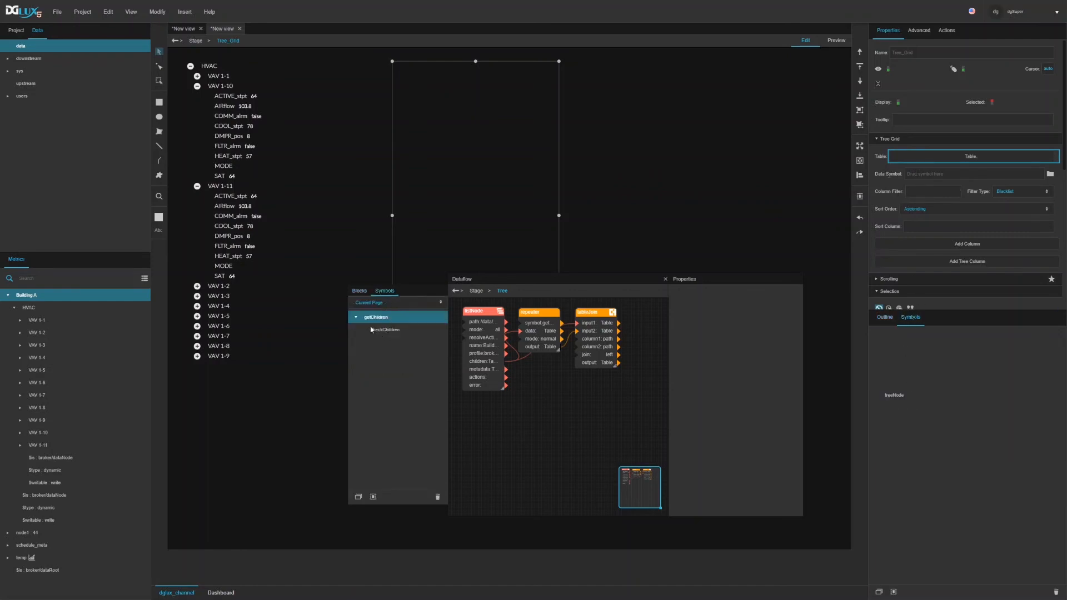
drag(367, 319, 914, 177)
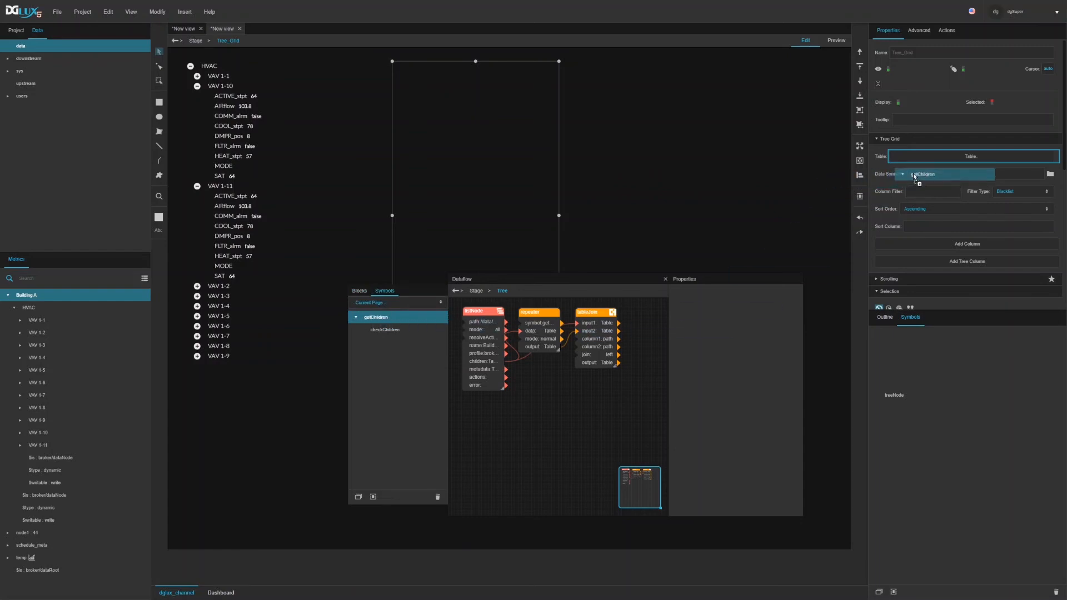
double_click(378, 318)
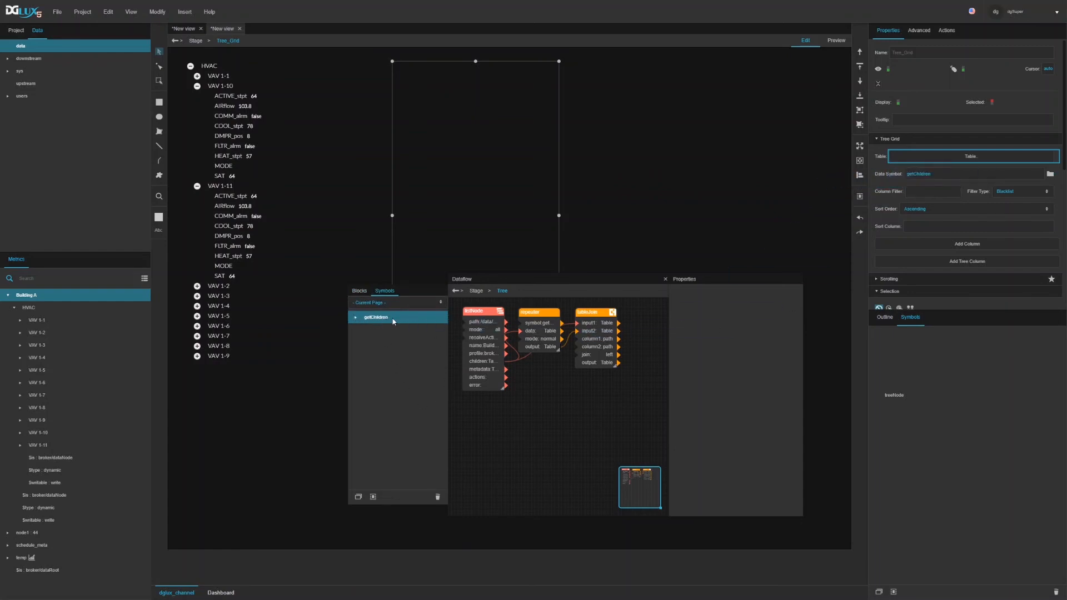
click(884, 319)
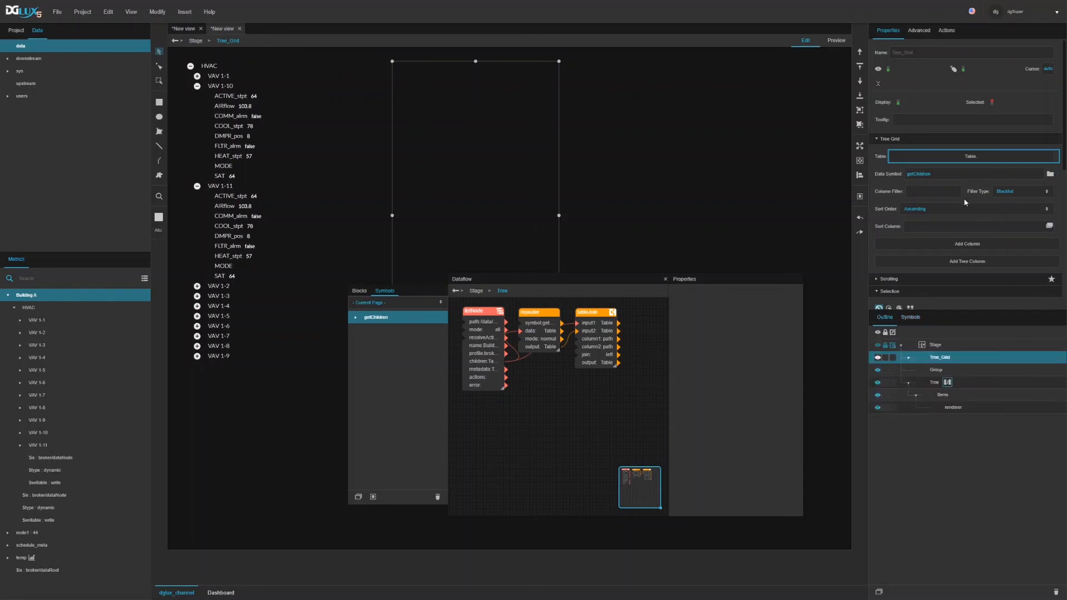
Add a tree column to the Tree Grid and open the new column's properties
scroll(971, 218, down, 1)
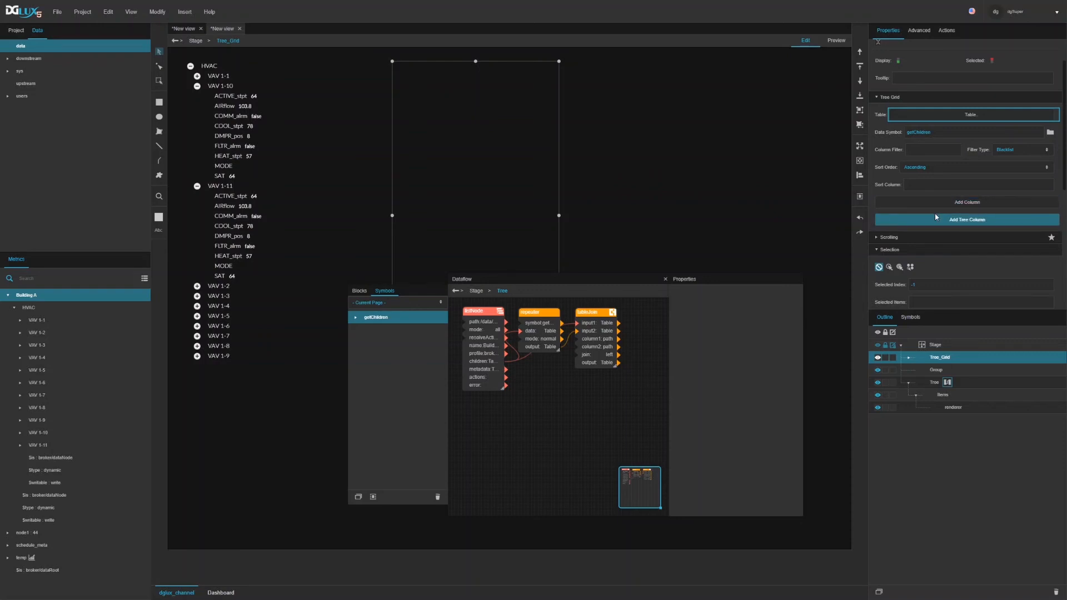
click(935, 216)
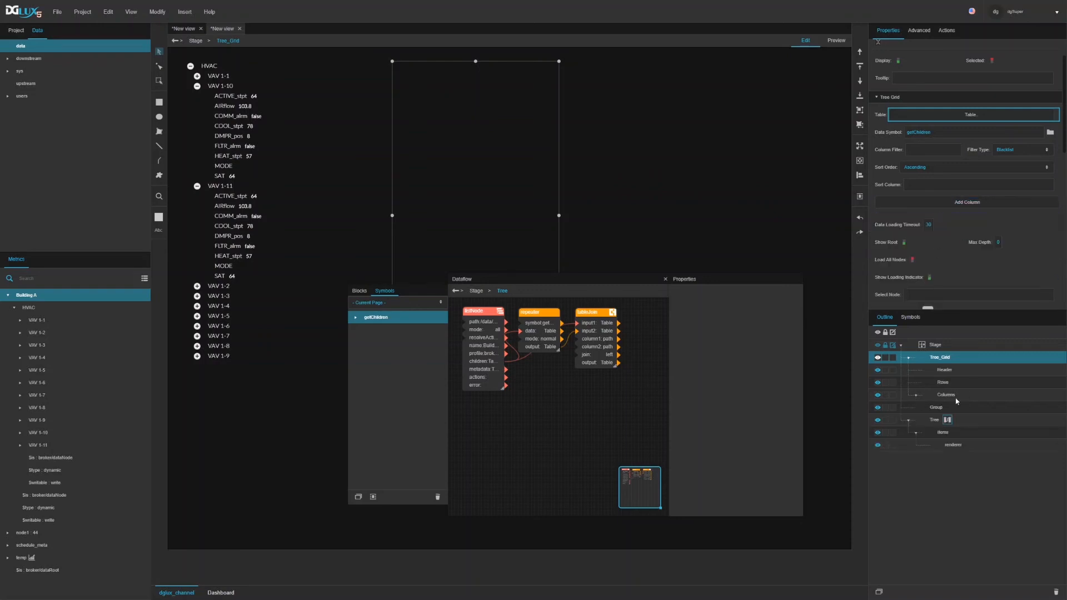
click(944, 434)
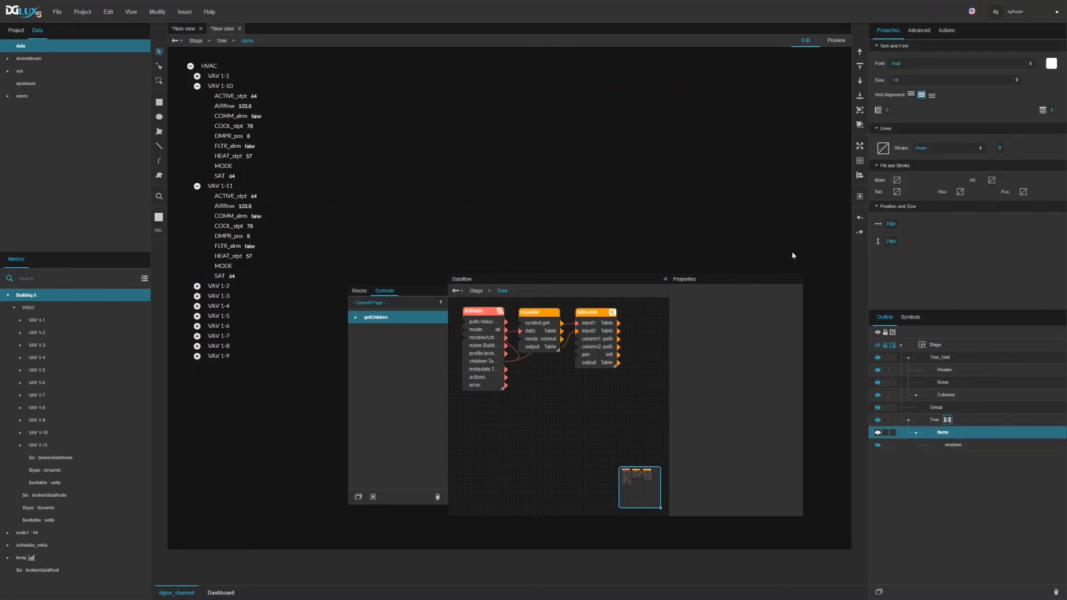
drag(653, 284, 601, 348)
click(916, 395)
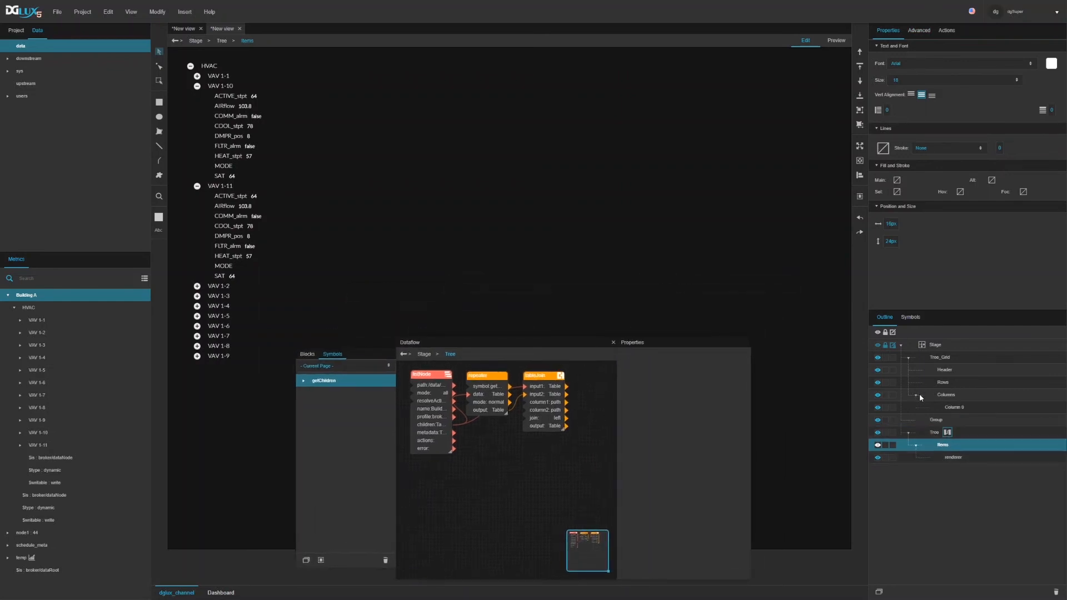
click(953, 407)
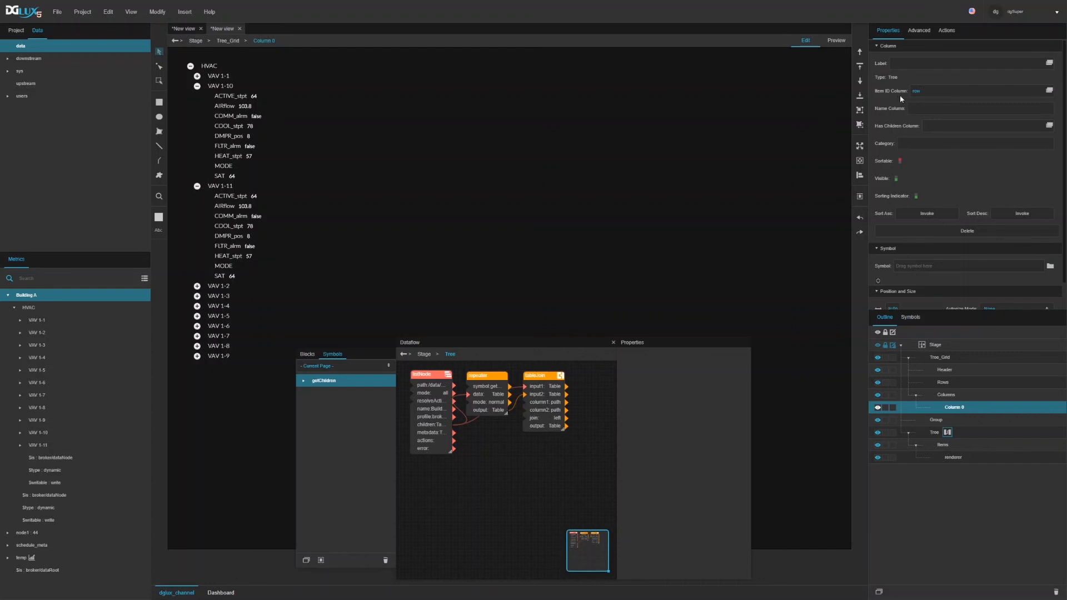
Set the tree column's Item ID Column to path, Name Column to name, Has Children Column to hasChildren and Label to navigation
double_click(920, 91)
text(path)
key(Return)
click(932, 107)
text(name)
text(hasChildren)
click(909, 64)
text(navigation)
key(Return)
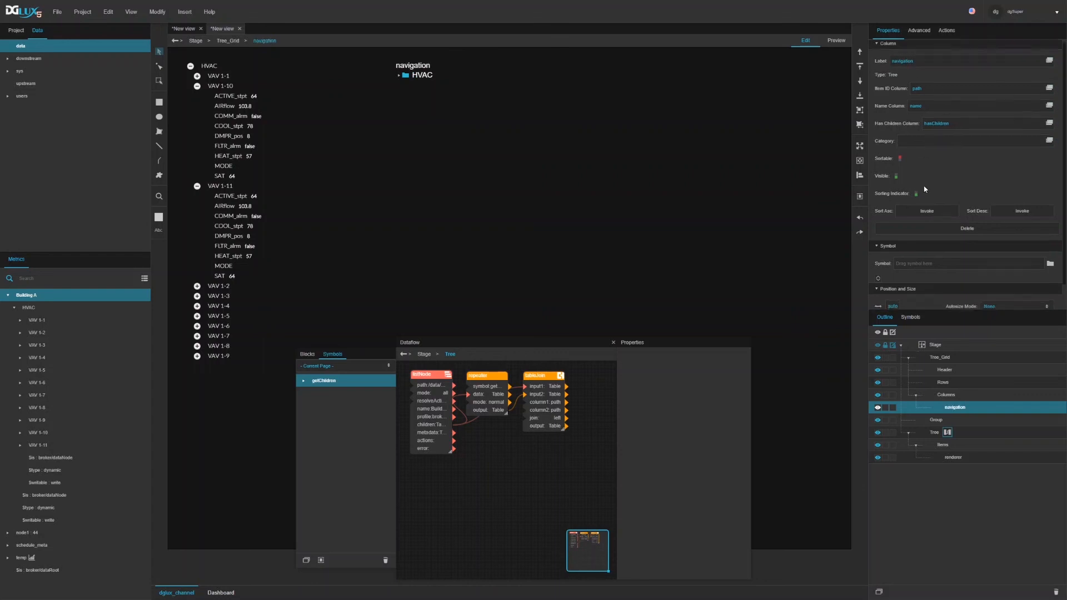
Assign the treeNode symbol to the Tree Grid's navigation column
scroll(902, 229, down, 1)
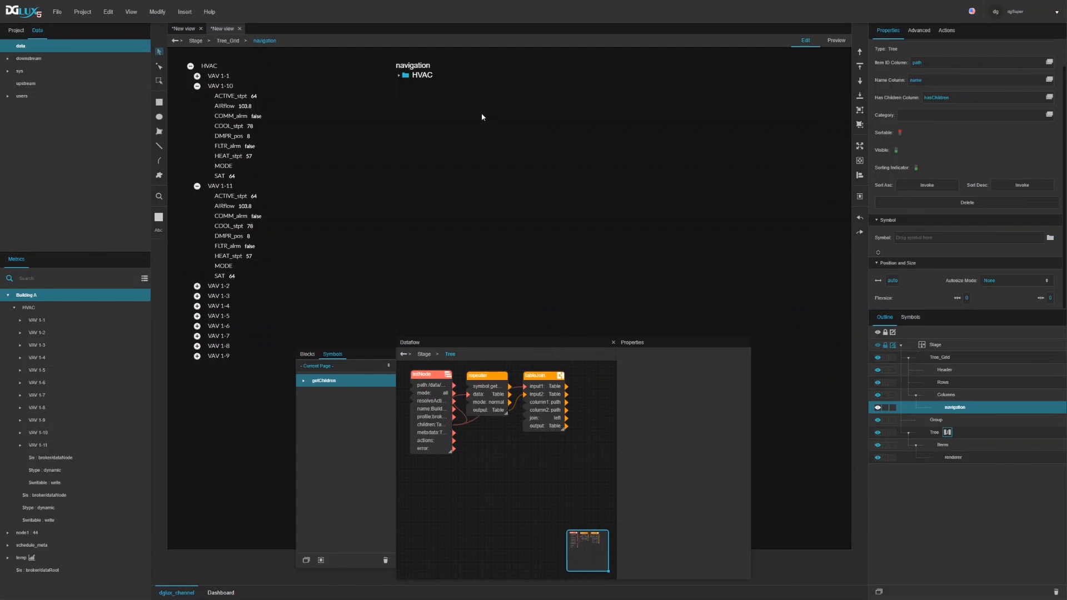
click(908, 318)
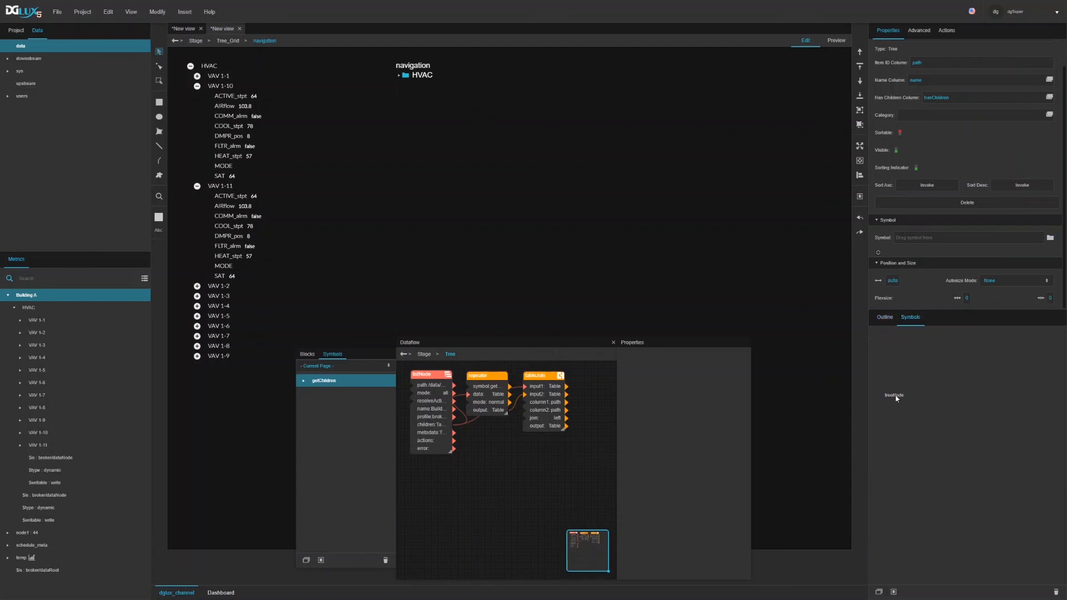
drag(894, 397, 906, 239)
click(885, 325)
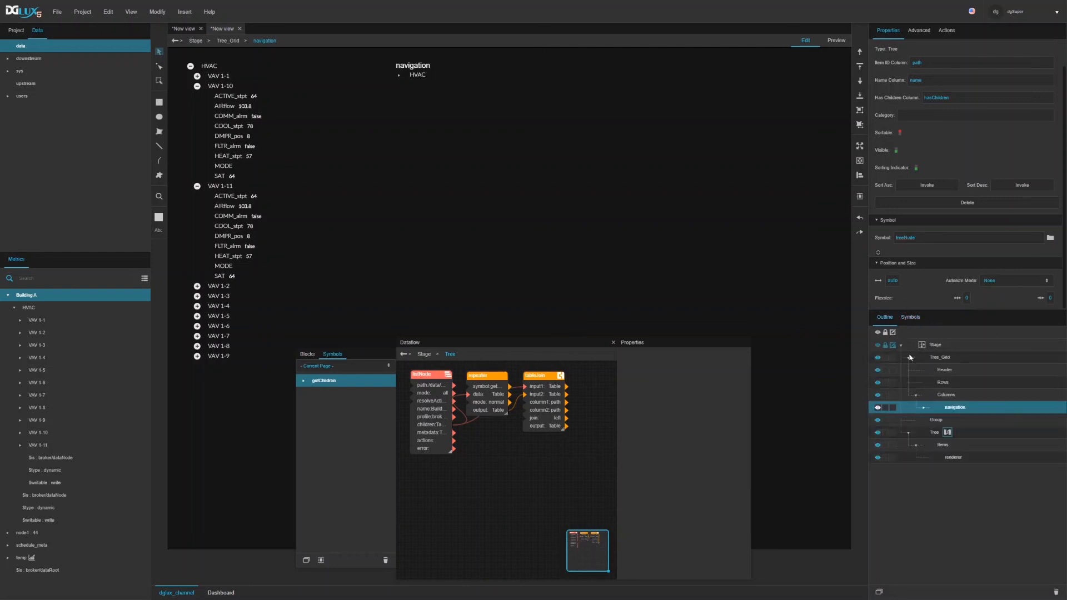
Preview the Tree Grid with HVAC and VAV 1-1 expanded, and return to editing
click(838, 42)
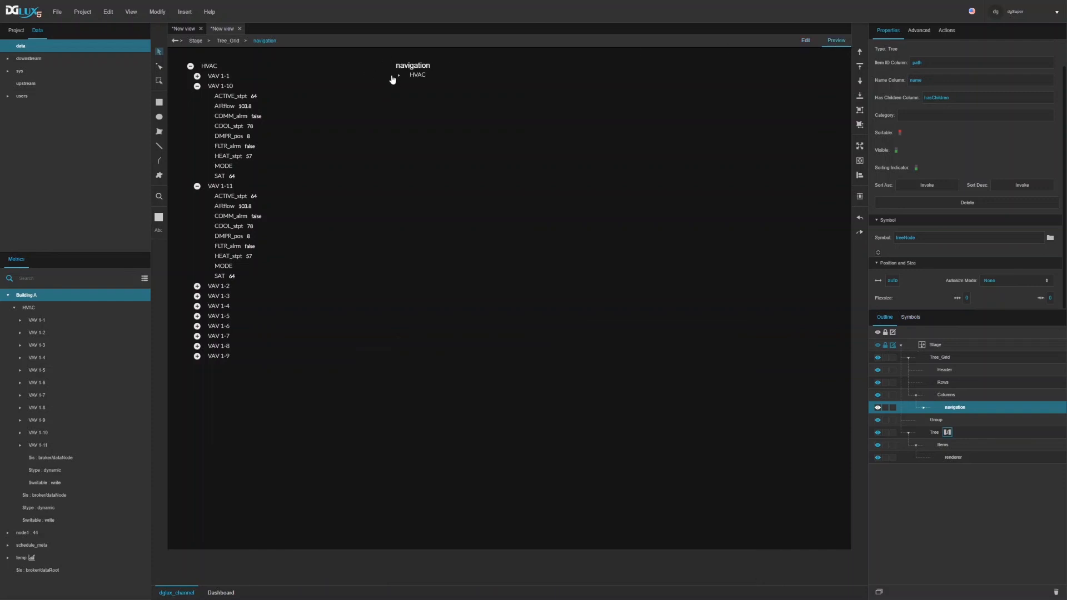
click(399, 75)
click(405, 85)
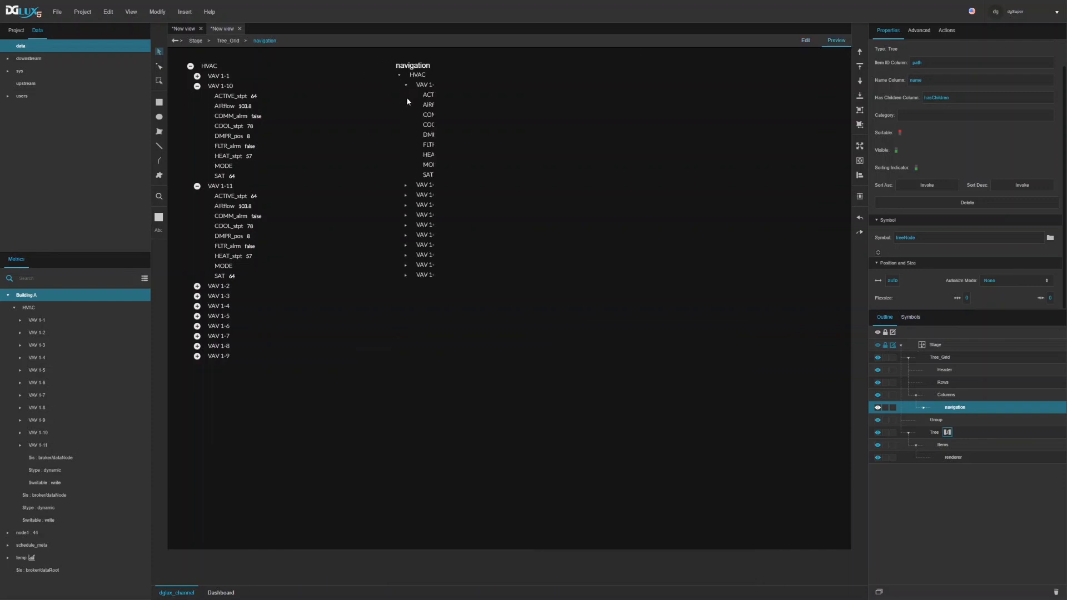
click(805, 42)
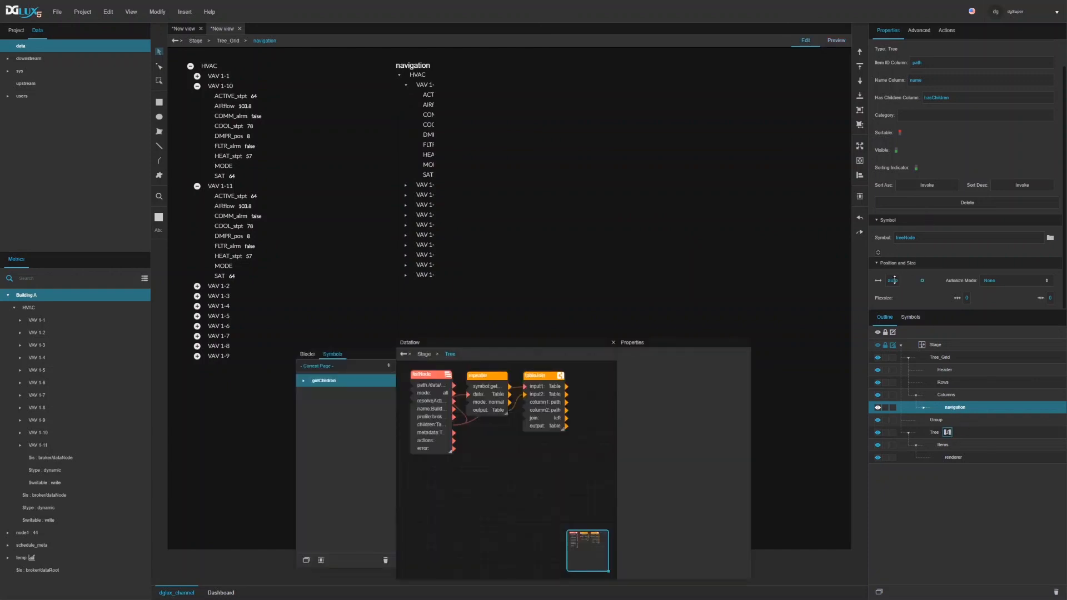
Set the navigation column's width to 100 and both Flexsize values to 1, and check the layout in preview
click(891, 282)
text(100)
click(991, 283)
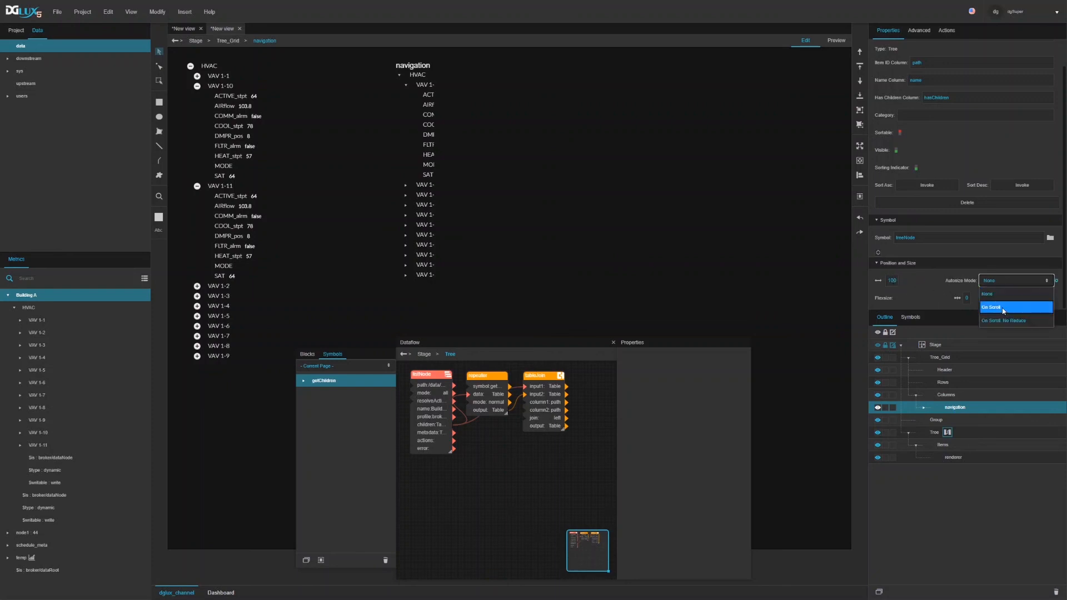
click(985, 298)
click(967, 298)
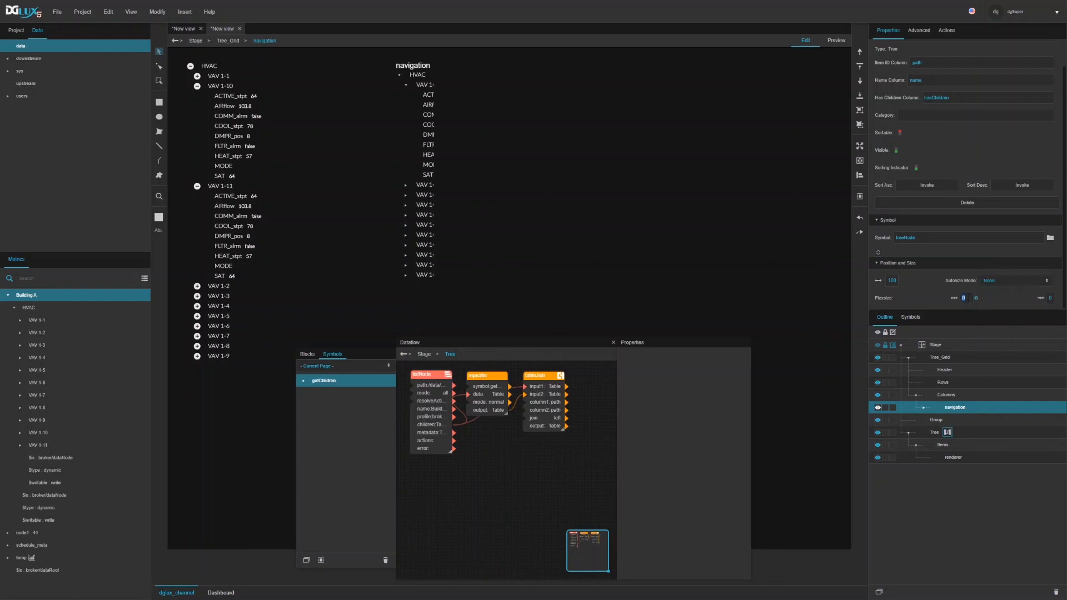
click(1046, 299)
text(1)
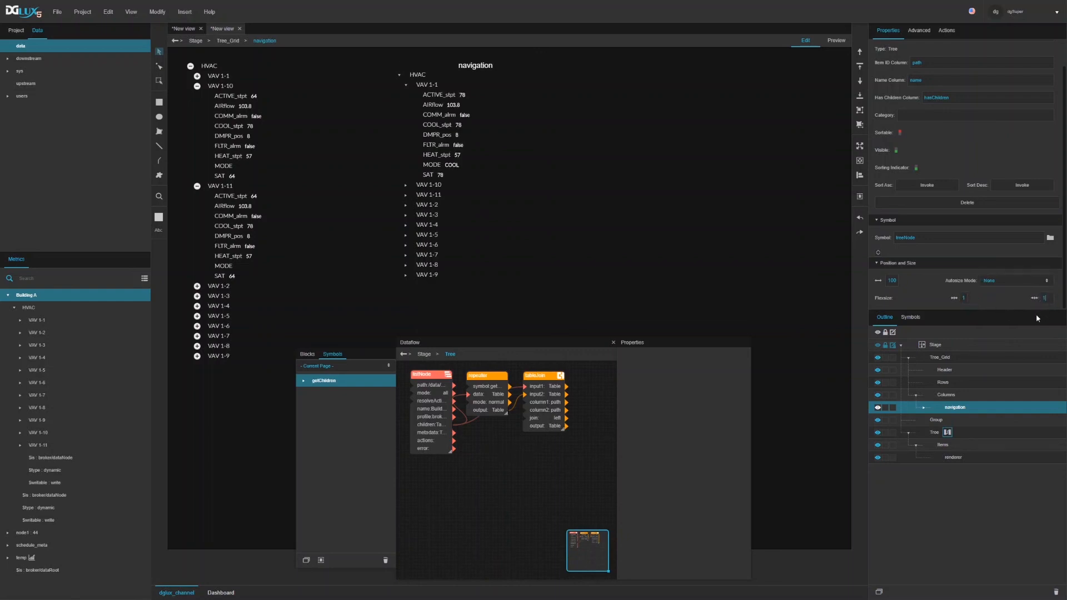
key(Return)
click(837, 41)
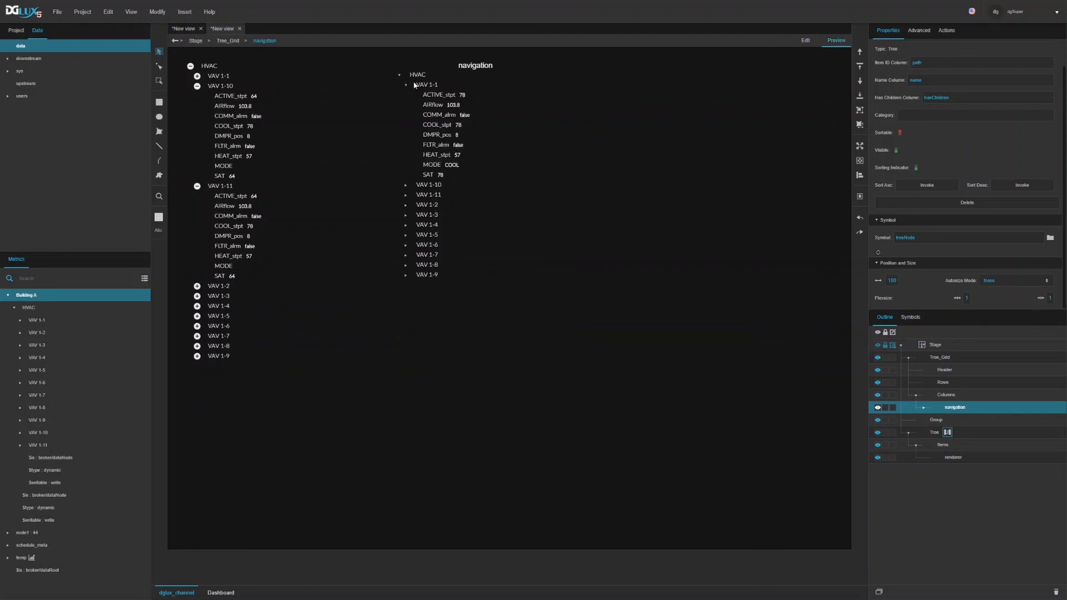
click(805, 41)
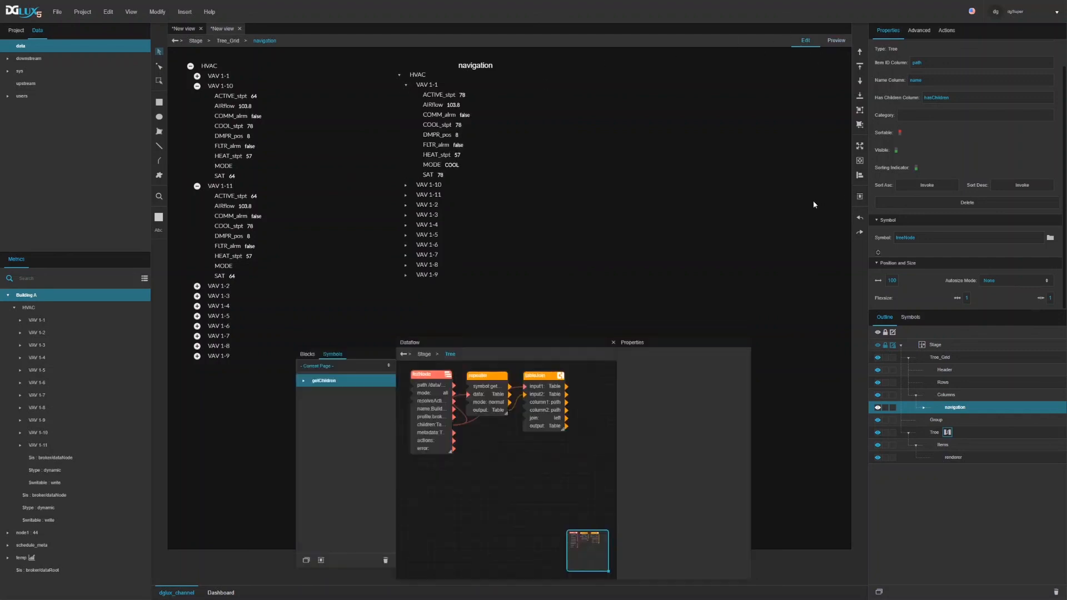
Add another column to the Tree Grid and open the properties of Column 1
click(938, 358)
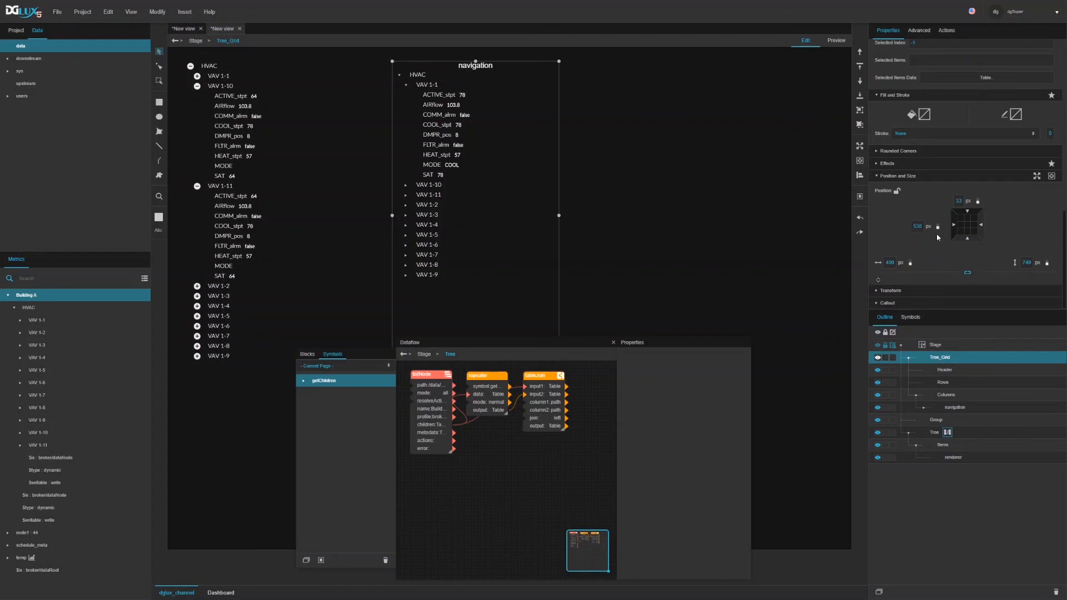
scroll(941, 244, up, 5)
scroll(944, 221, up, 5)
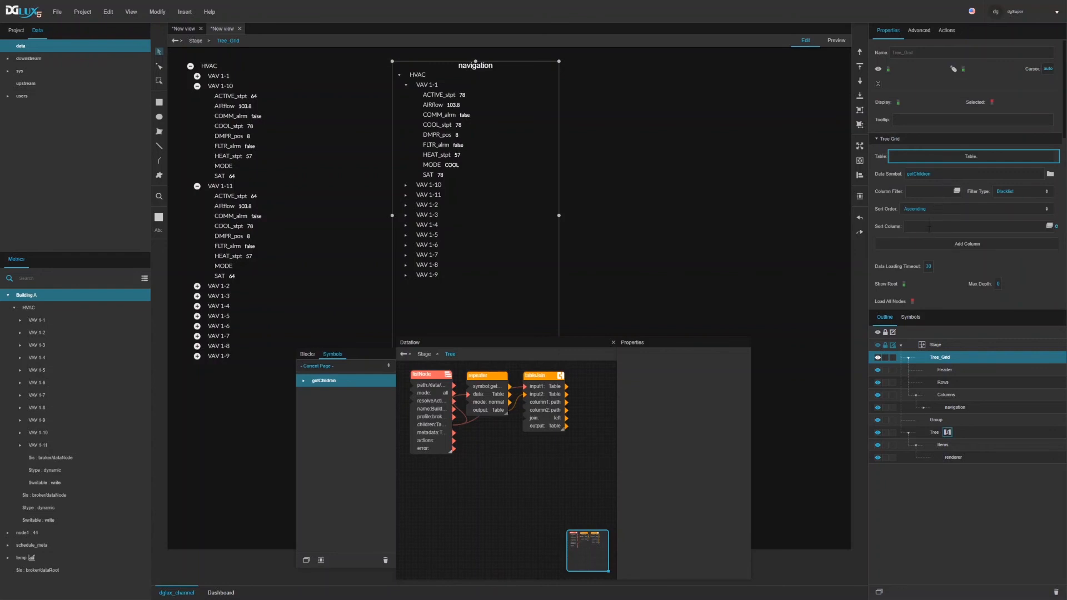
scroll(924, 215, down, 5)
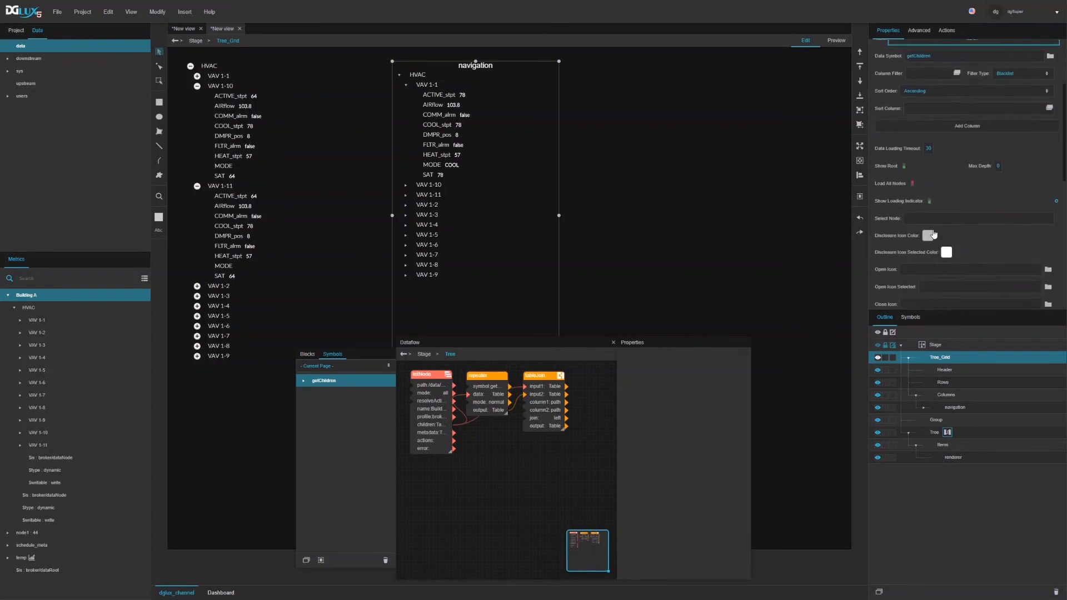
click(941, 116)
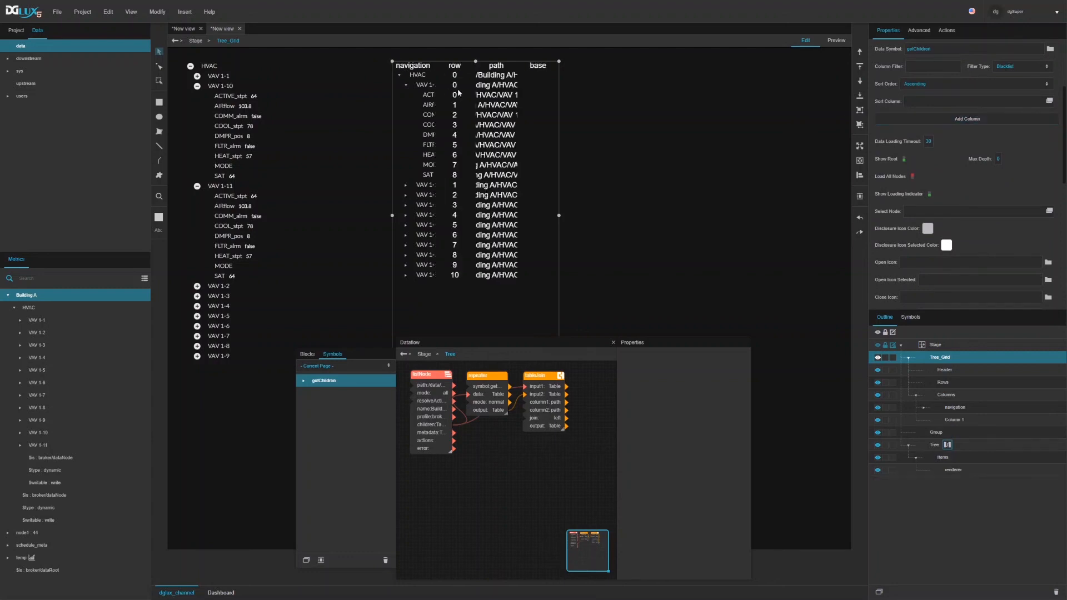
click(957, 421)
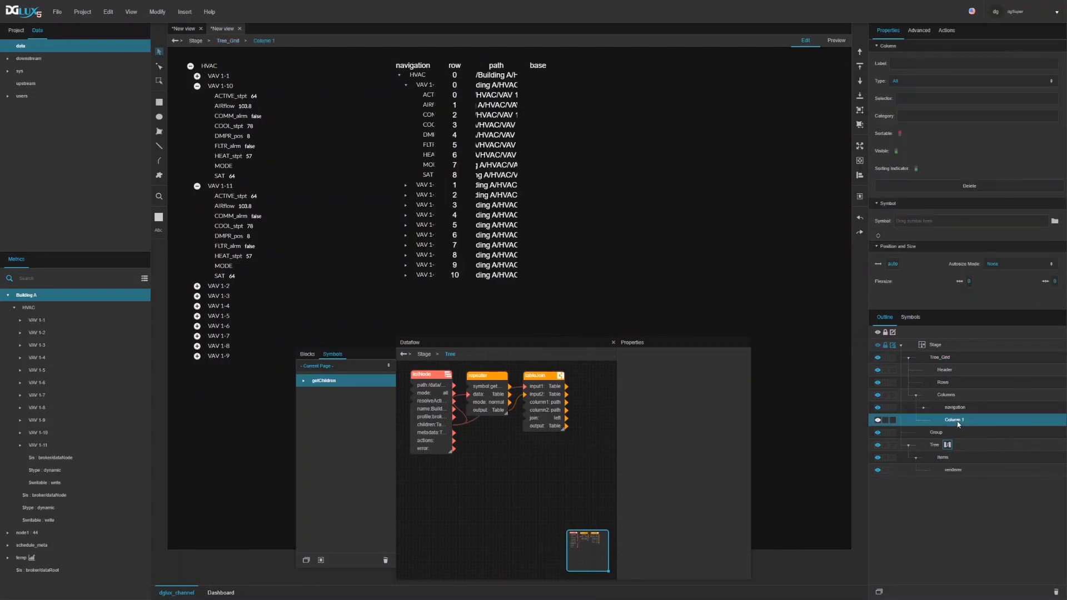
Set Column 1's Type to Name, and enter value as both its Label and Selector
click(898, 82)
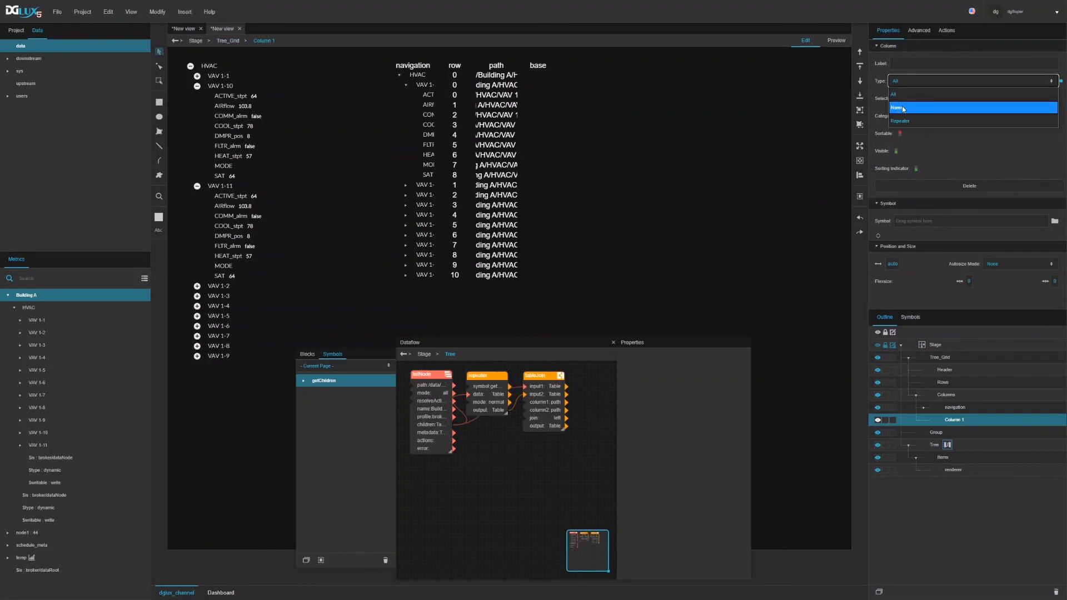
click(903, 109)
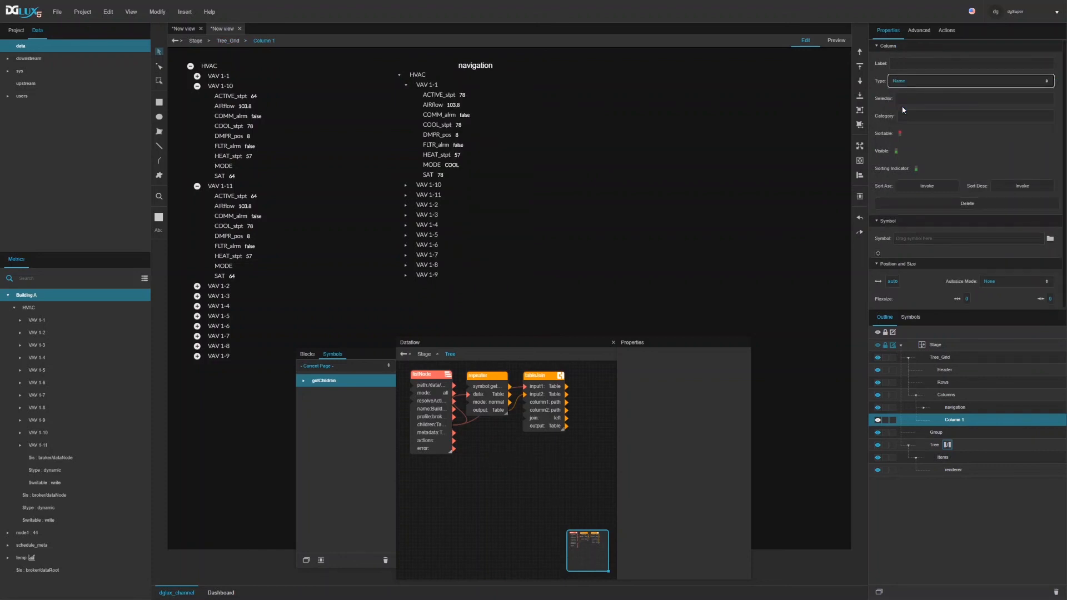
click(909, 65)
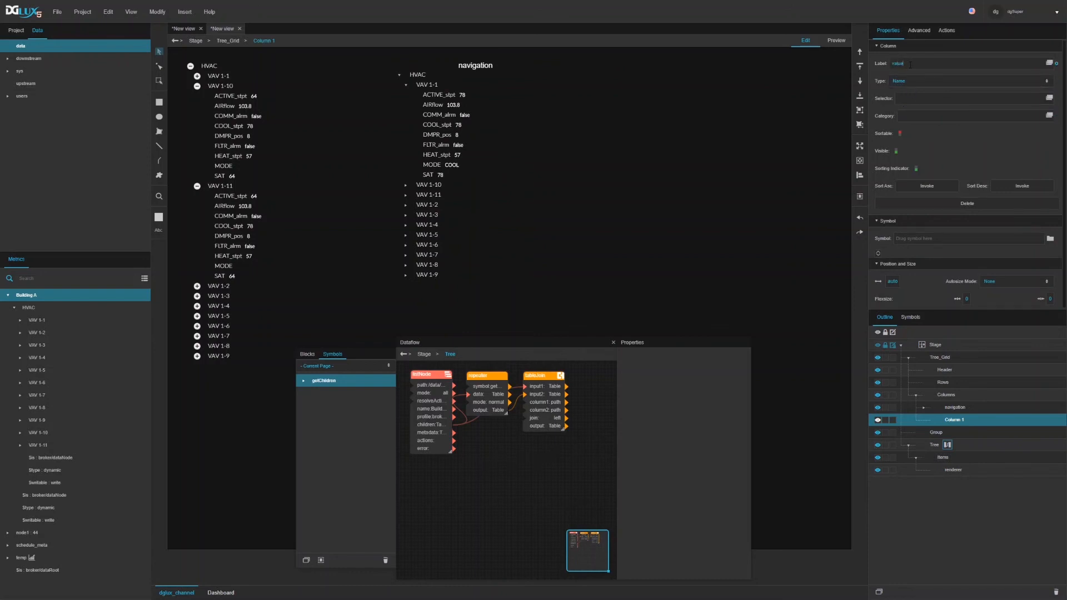
text(value)
key(Return)
key(Return)
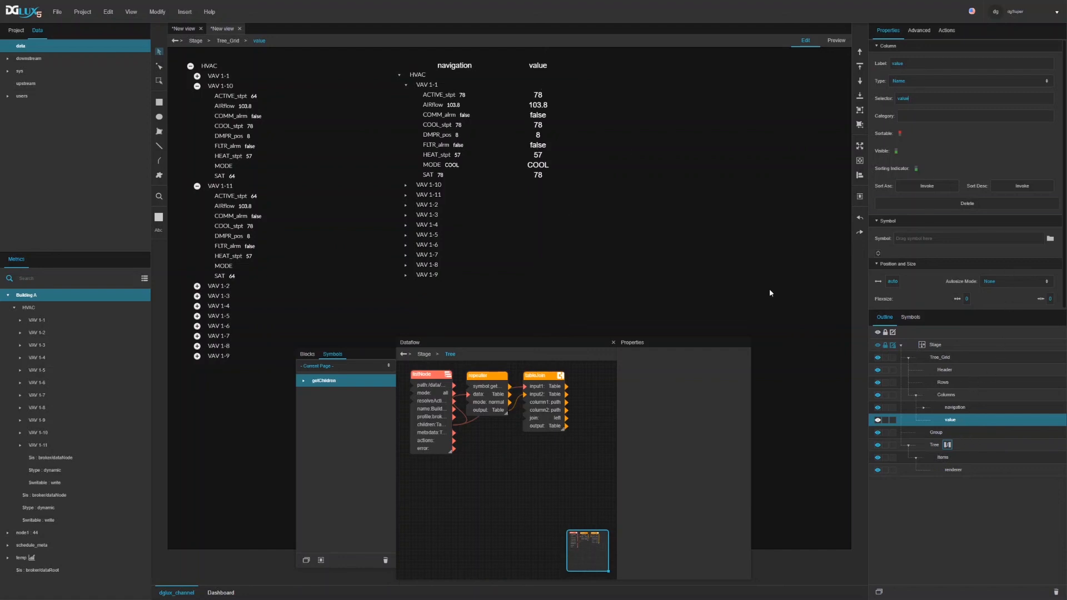
Format the Tree Grid's rows with the LatoLight font, size 14 and left horizontal alignment
click(944, 383)
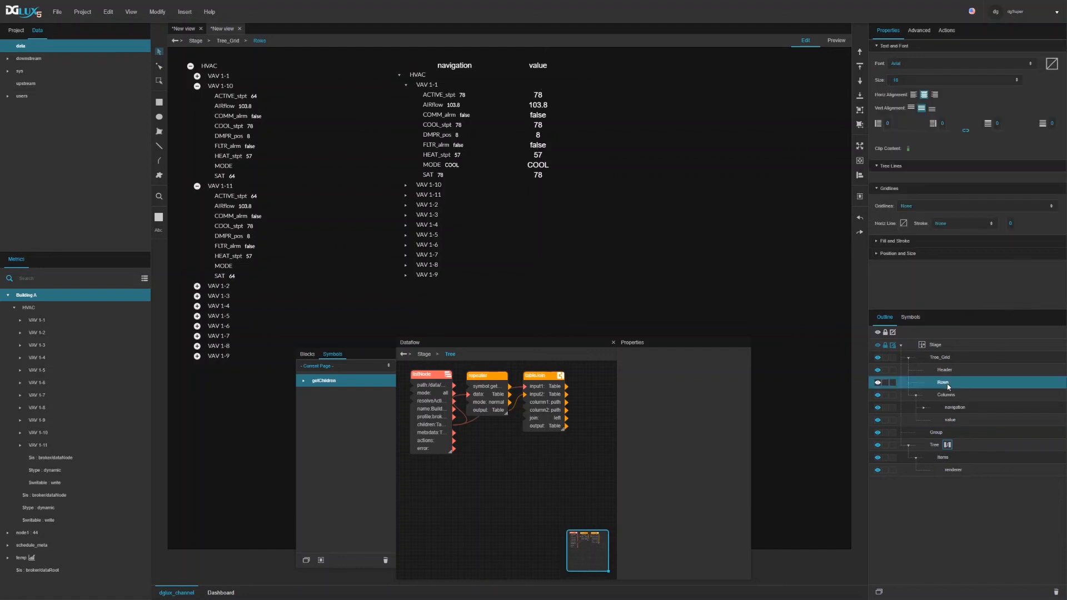
double_click(905, 81)
click(901, 64)
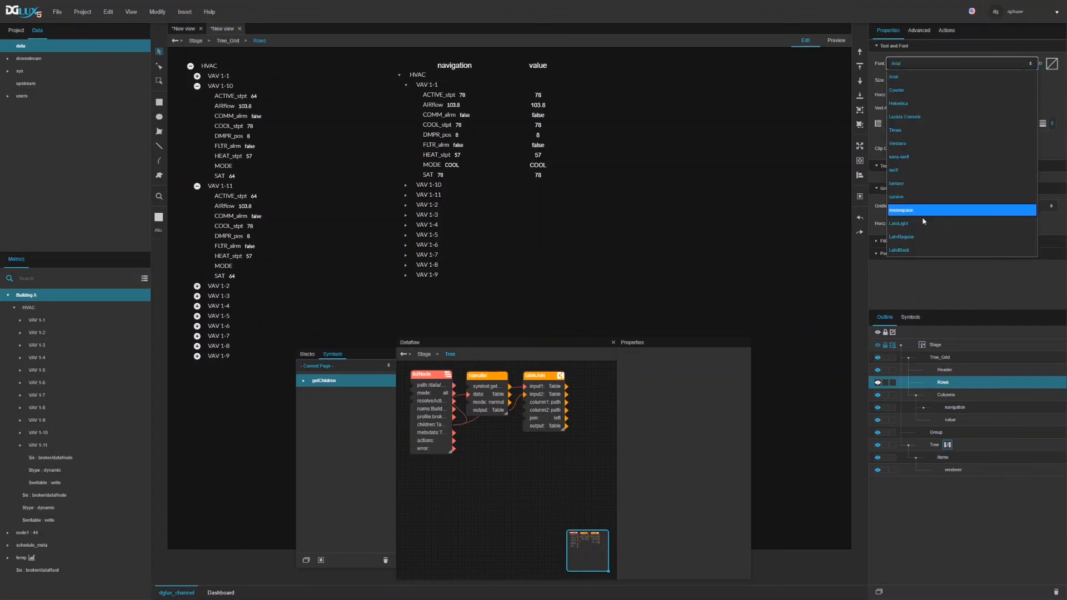
click(910, 224)
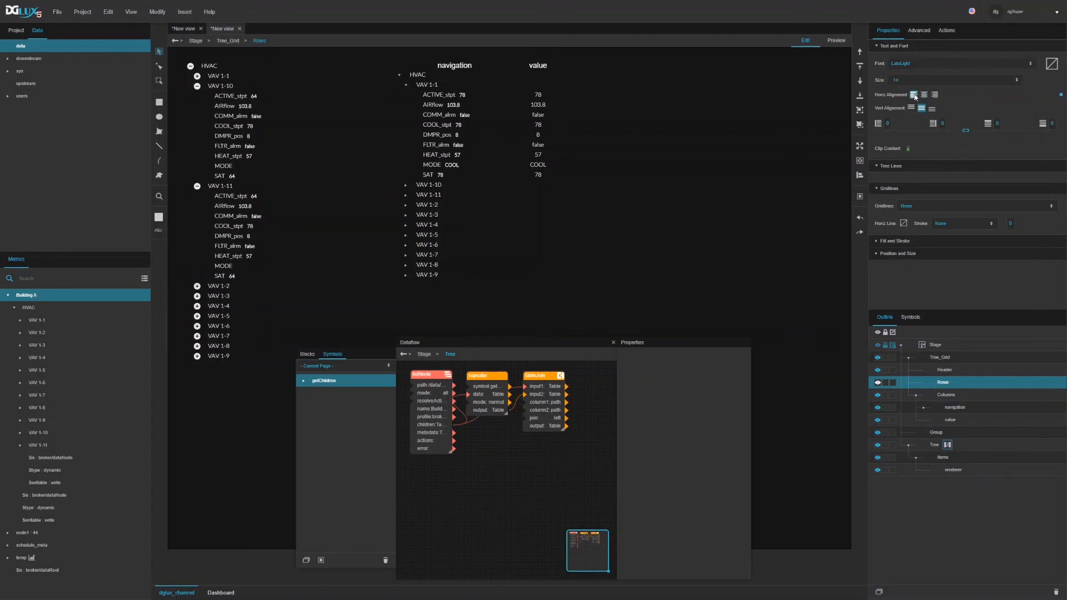
Left-align the Tree Grid's header text and set the header height to 40
click(944, 371)
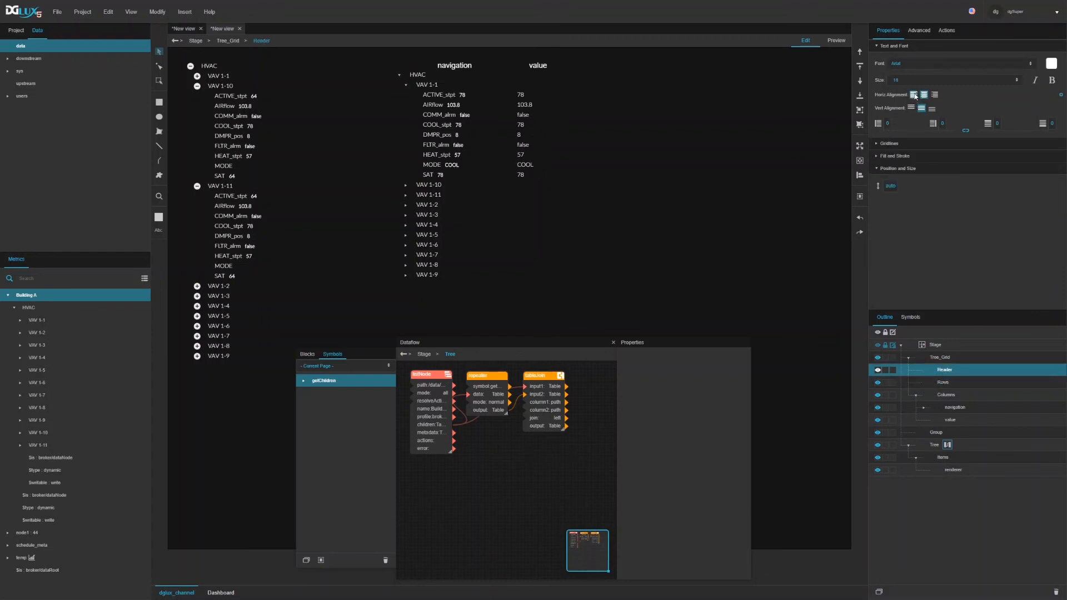
click(913, 95)
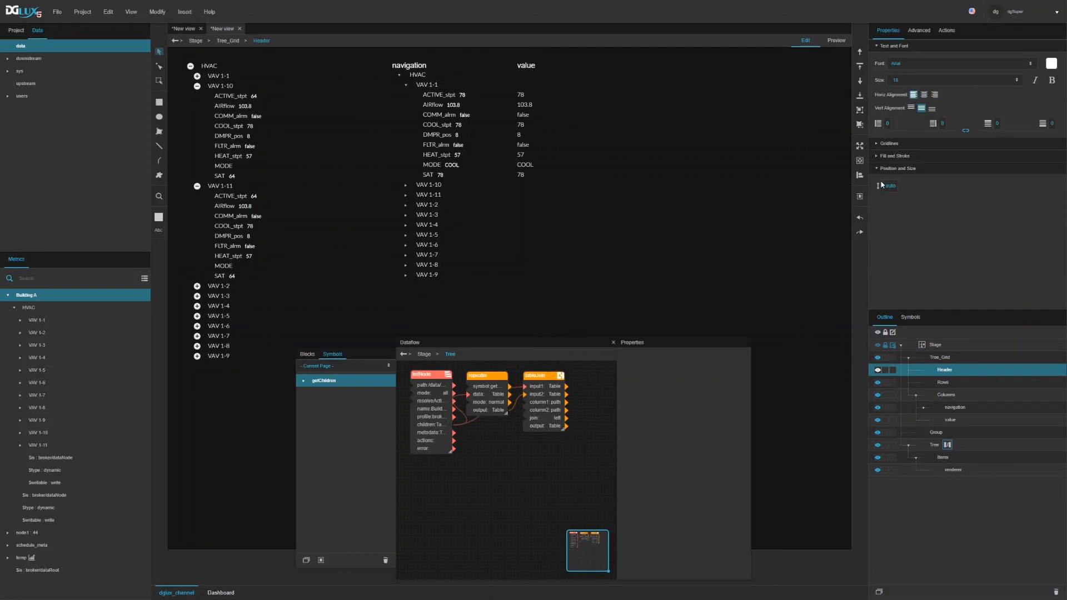
click(893, 186)
key(Return)
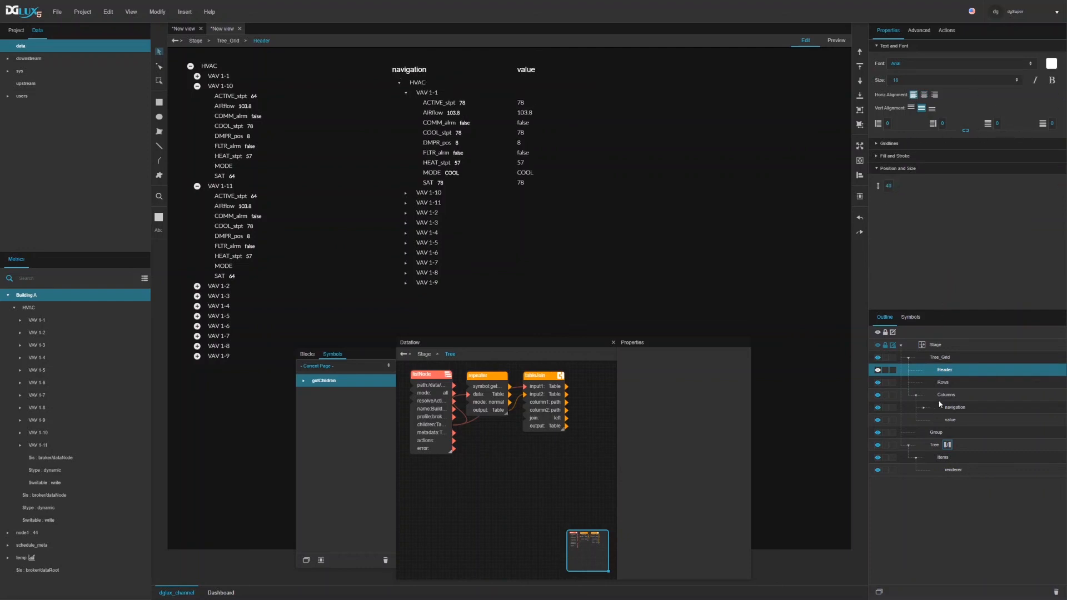
Set the height of the Tree Grid's rows to 30 px
click(949, 381)
click(883, 253)
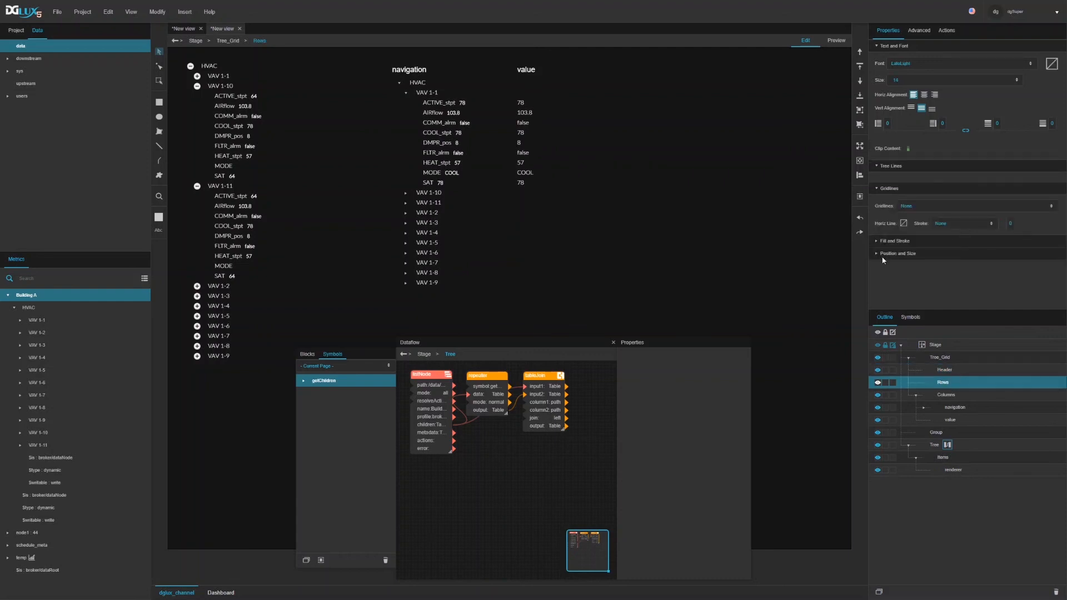
click(889, 283)
text(30)
key(Return)
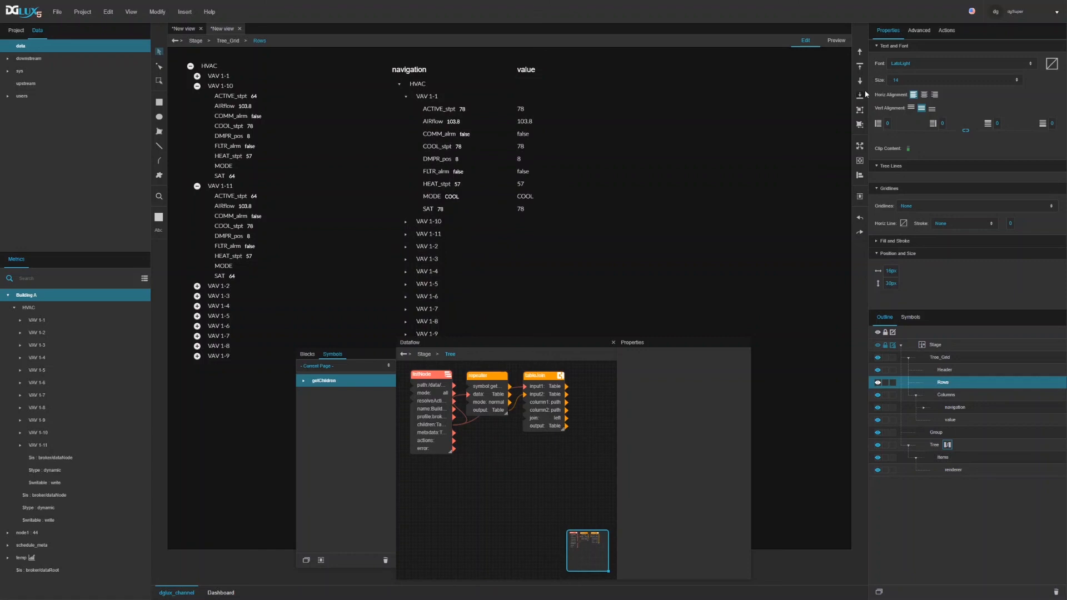
Preview the formatted Tree Grid with VAV 1-10 expanded, and return to editing
click(840, 40)
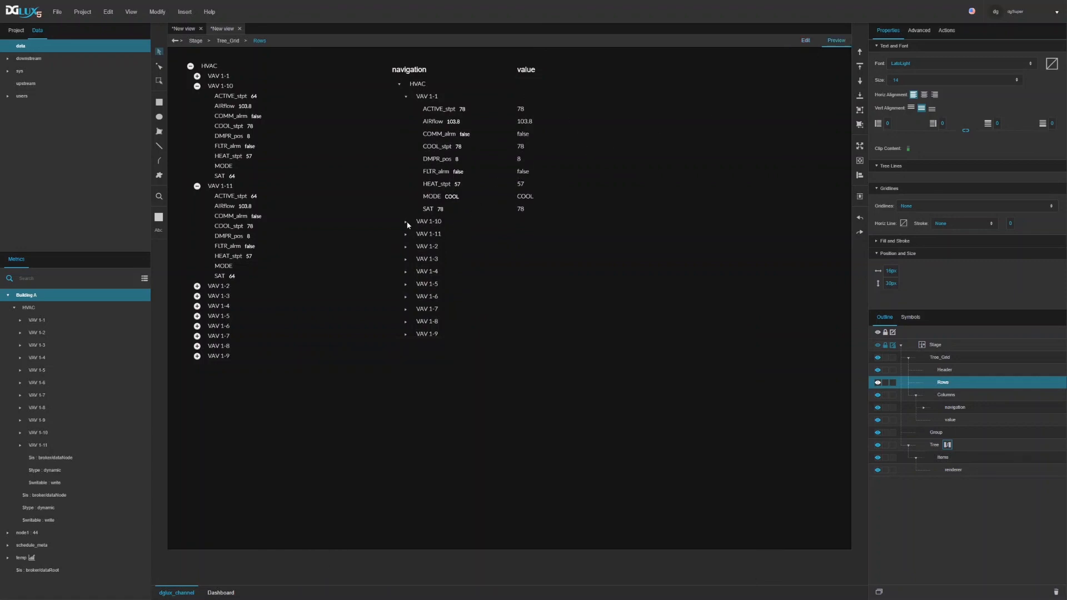
click(407, 222)
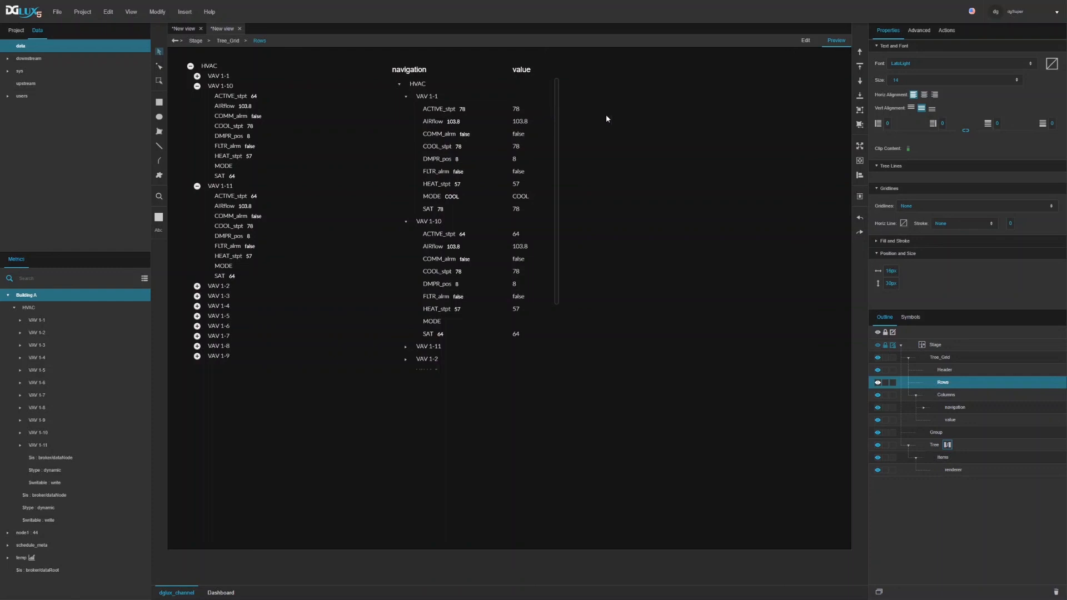
click(806, 42)
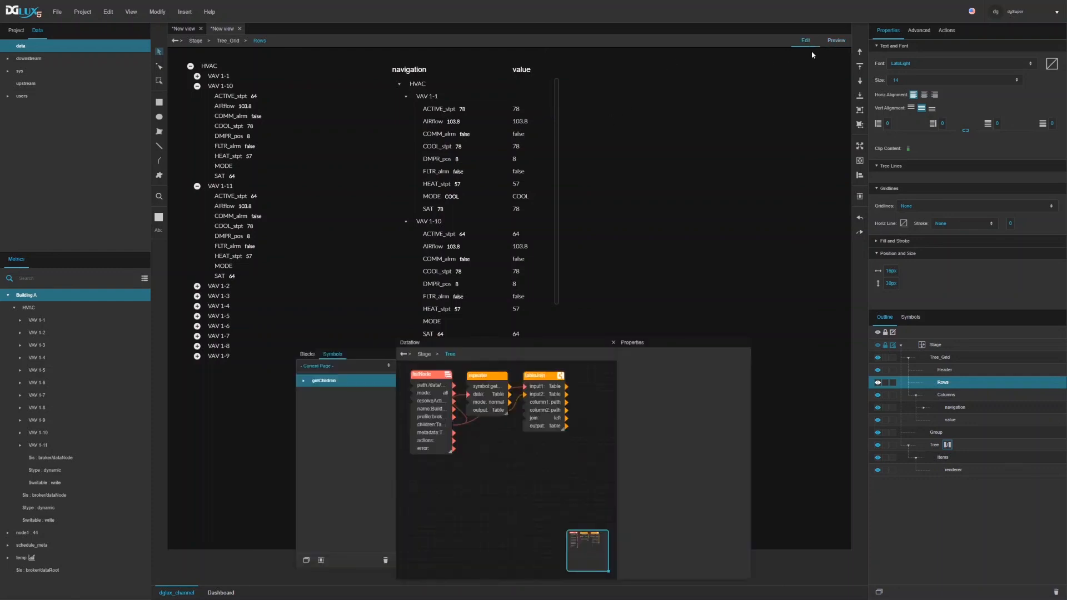
Close the dataflow, enable item selection on the Tree Grid and switch to preview
click(613, 343)
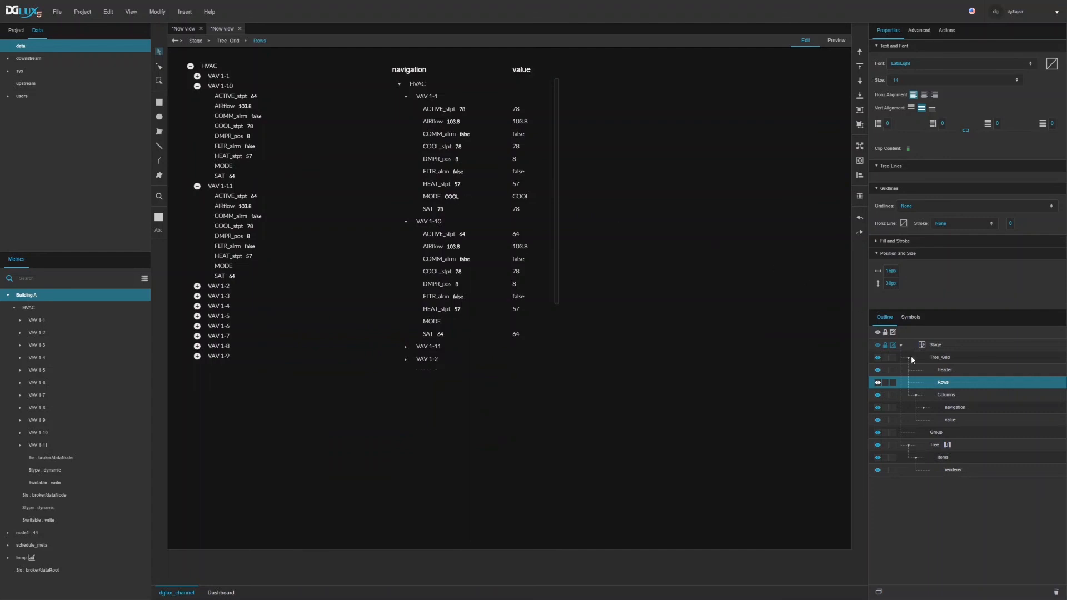
click(941, 356)
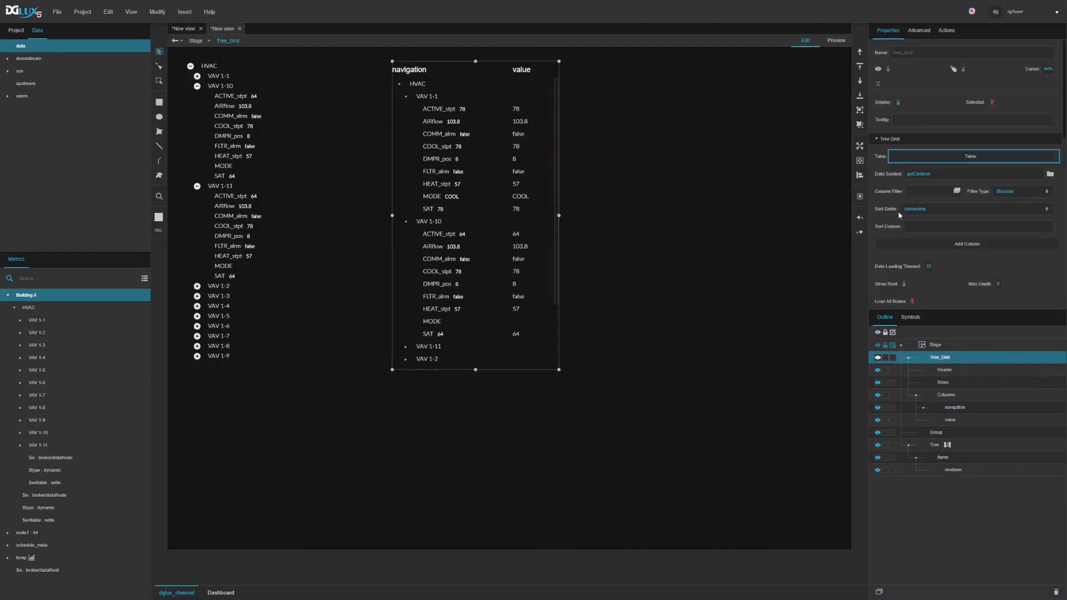
scroll(939, 217, down, 3)
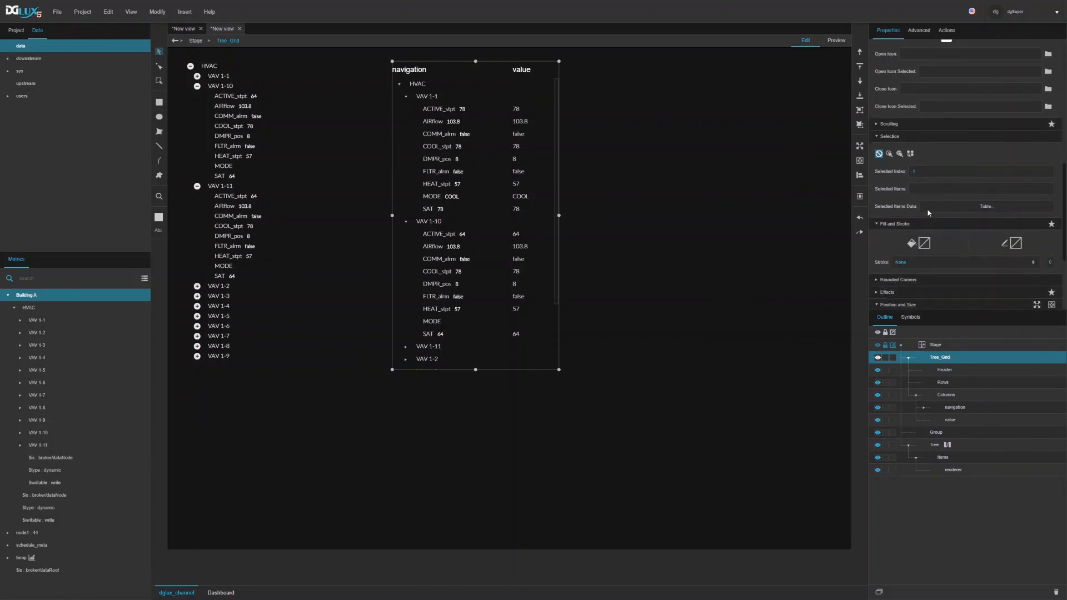
click(891, 154)
click(838, 42)
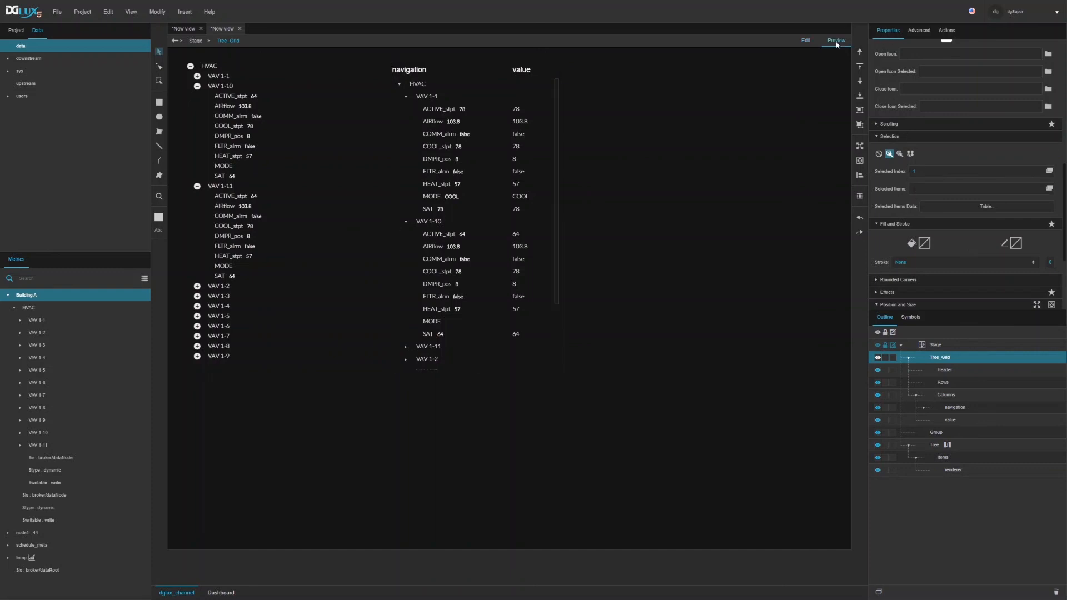
Test single selection in the Tree Grid by choosing several points under VAV 1-1, finishing on ACTIVE_stpt
click(452, 146)
click(443, 163)
click(443, 185)
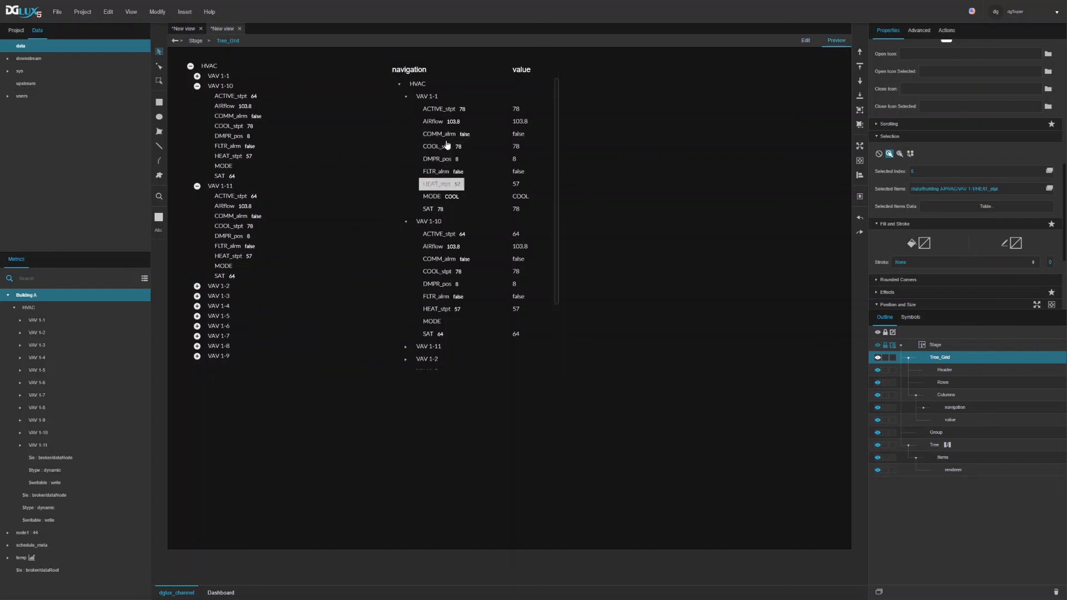
click(451, 135)
click(449, 123)
click(451, 111)
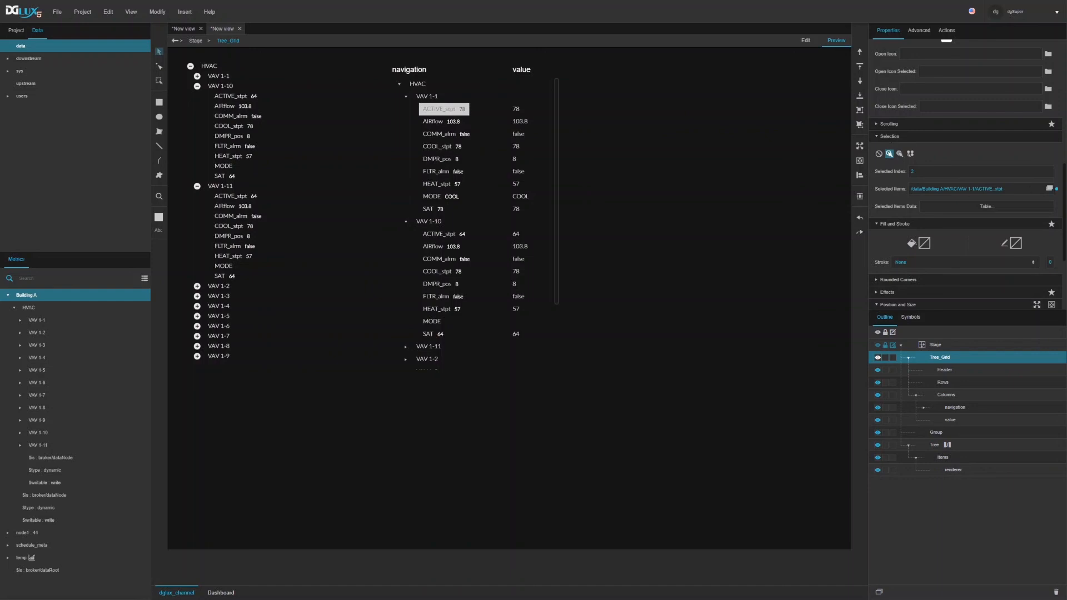
Bind the Tree's Select Node property to the Tree Grid's selected items
click(1056, 189)
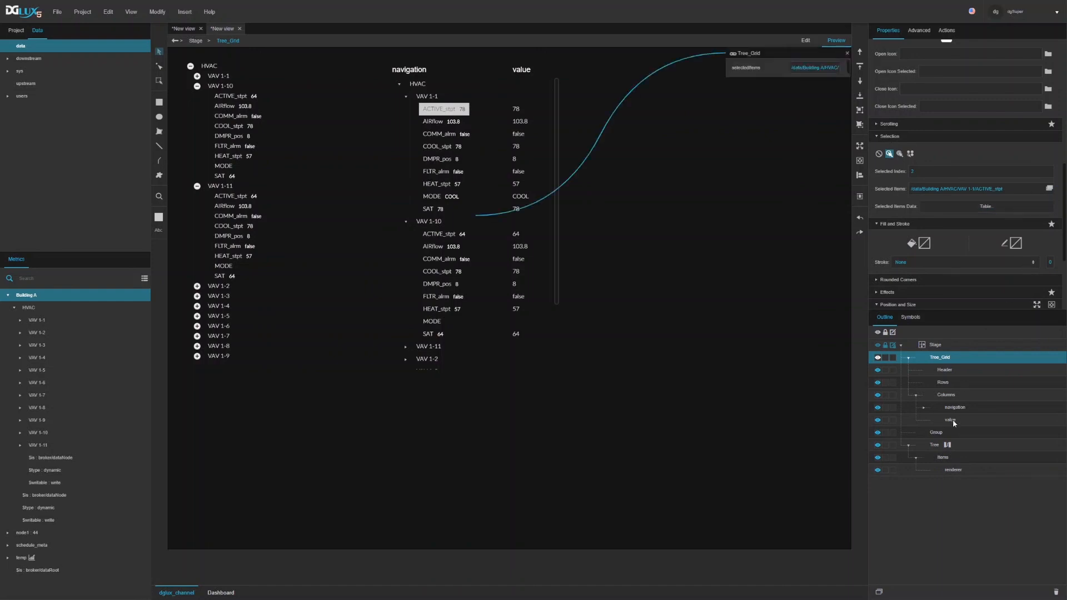
click(938, 445)
scroll(941, 145, down, 3)
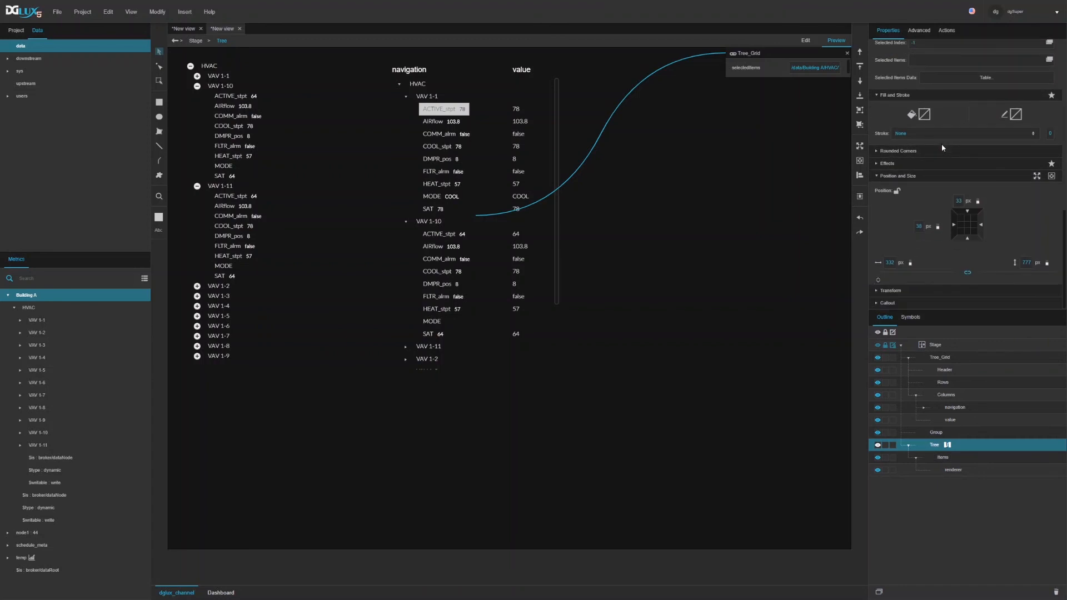
scroll(941, 144, up, 5)
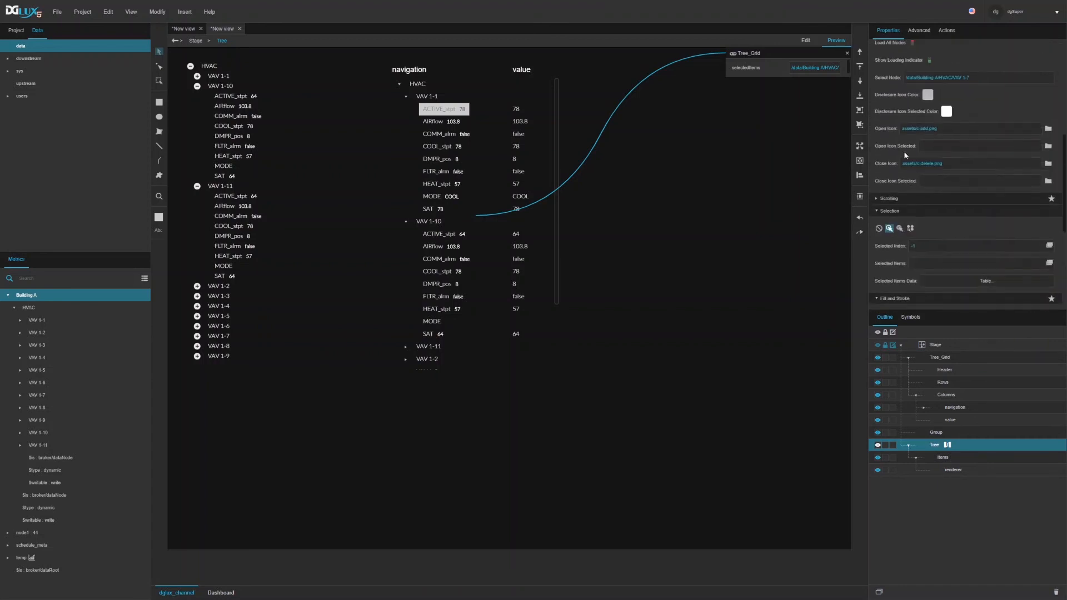
scroll(905, 155, up, 3)
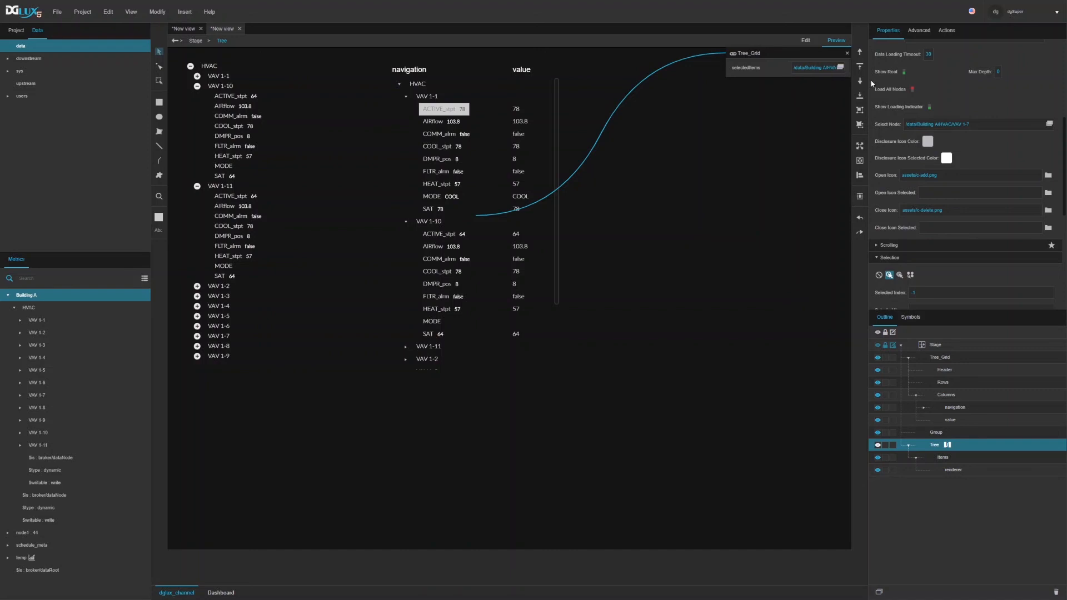
drag(843, 68, 938, 124)
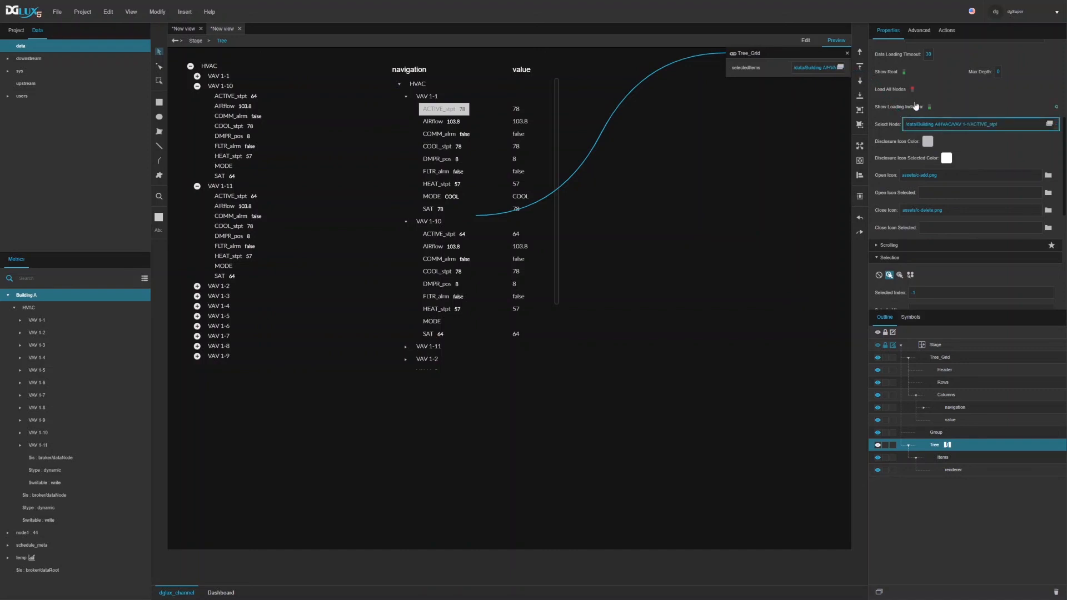
Select COOL_stpt and FLTR_alrm under VAV 1-1 in the Tree Grid and expand VAV 1-1 in the Tree
click(443, 147)
click(436, 171)
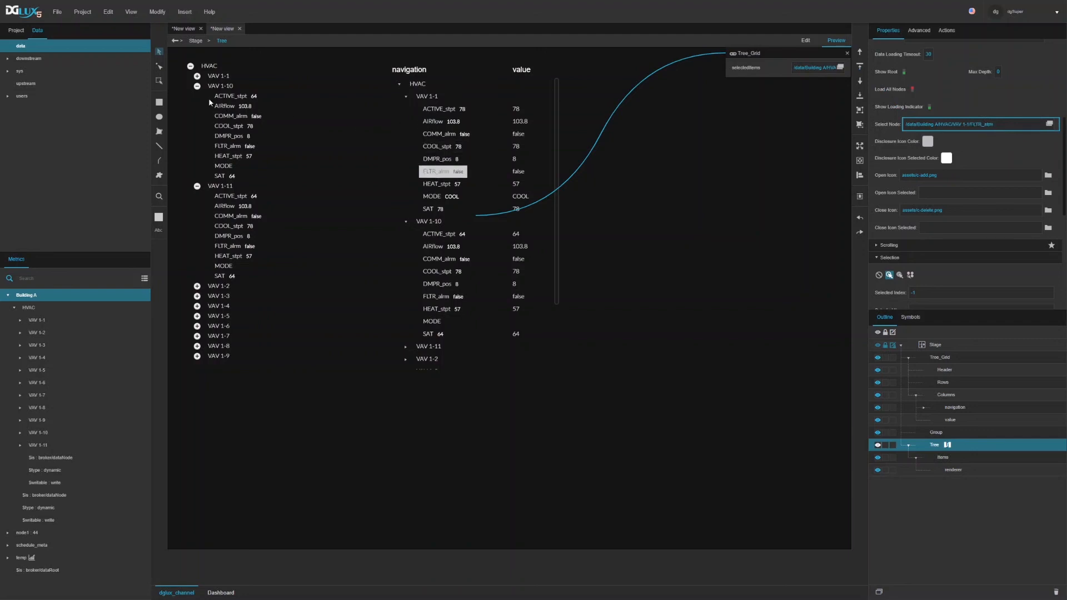
click(197, 76)
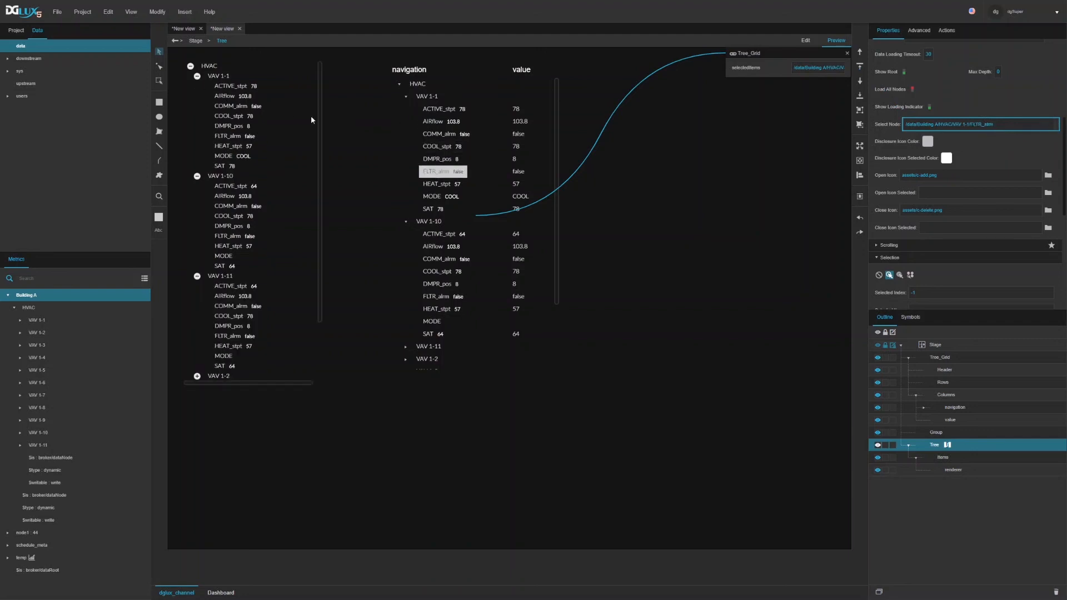
Check the linked selection by choosing each VAV 1-1 point in the Tree Grid from ACTIVE_stpt to SAT, plus VAV 1-10
click(438, 109)
click(439, 121)
click(439, 134)
click(439, 148)
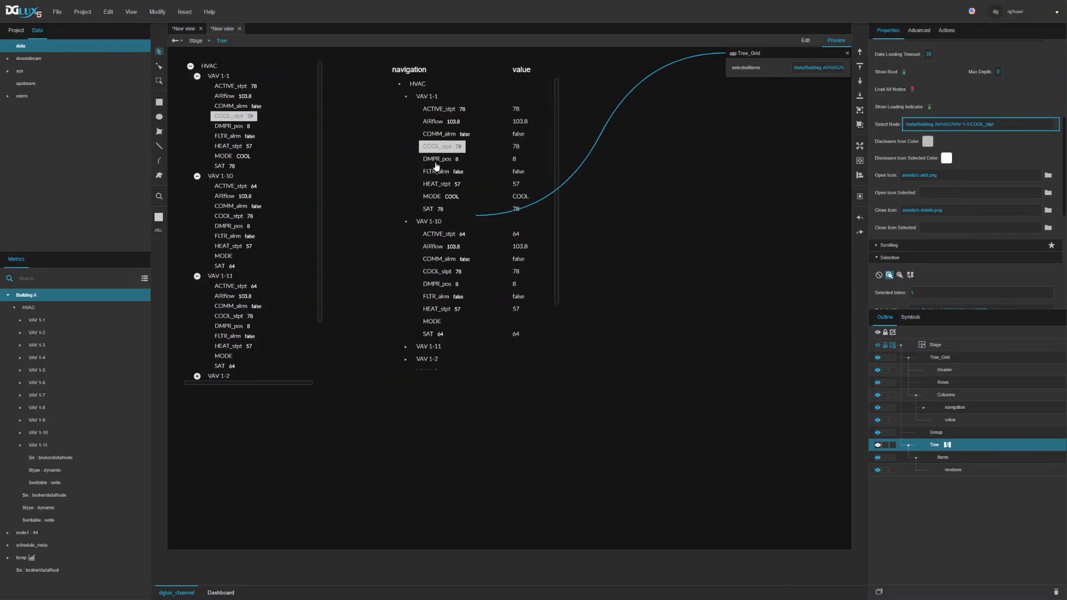
click(439, 158)
click(439, 171)
click(439, 184)
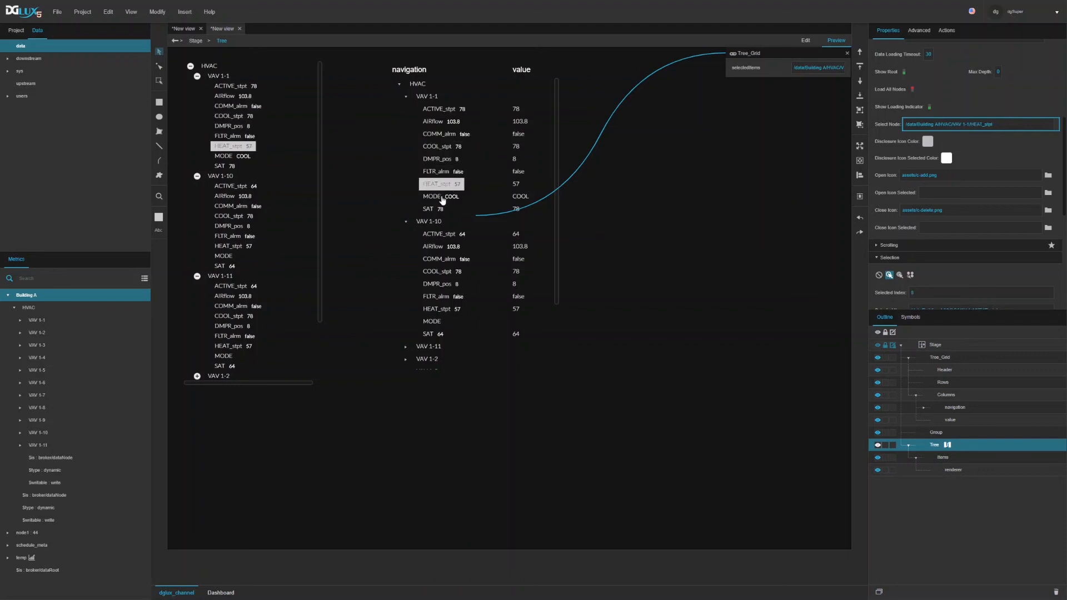
click(440, 197)
click(436, 211)
click(432, 223)
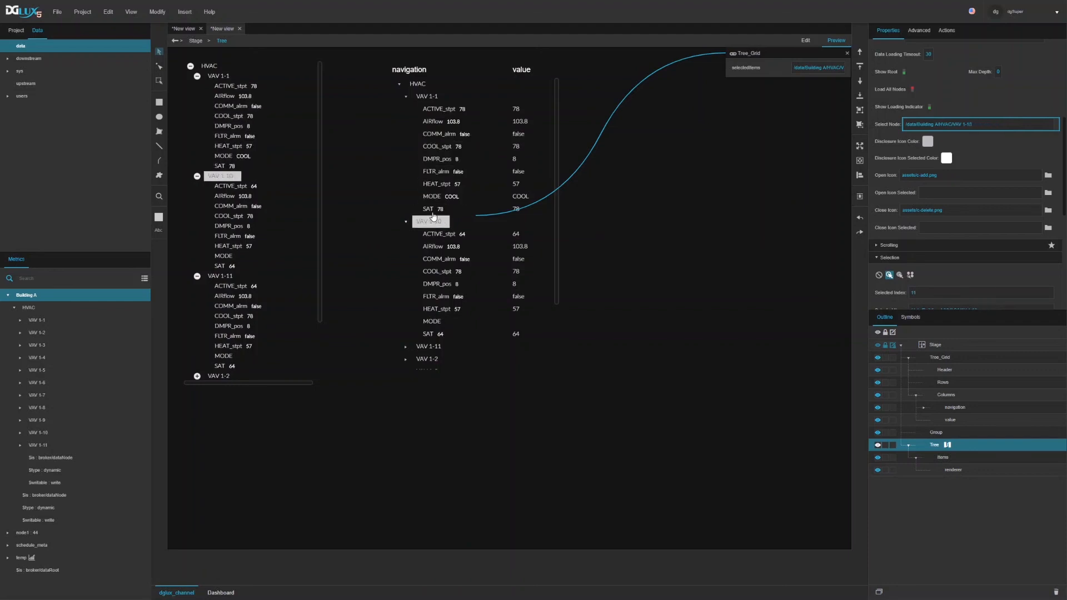
Select VAV 1-1 and HVAC in the Tree Grid, and collapse its VAV 1-1 and VAV 1-10 branches
click(429, 98)
click(418, 87)
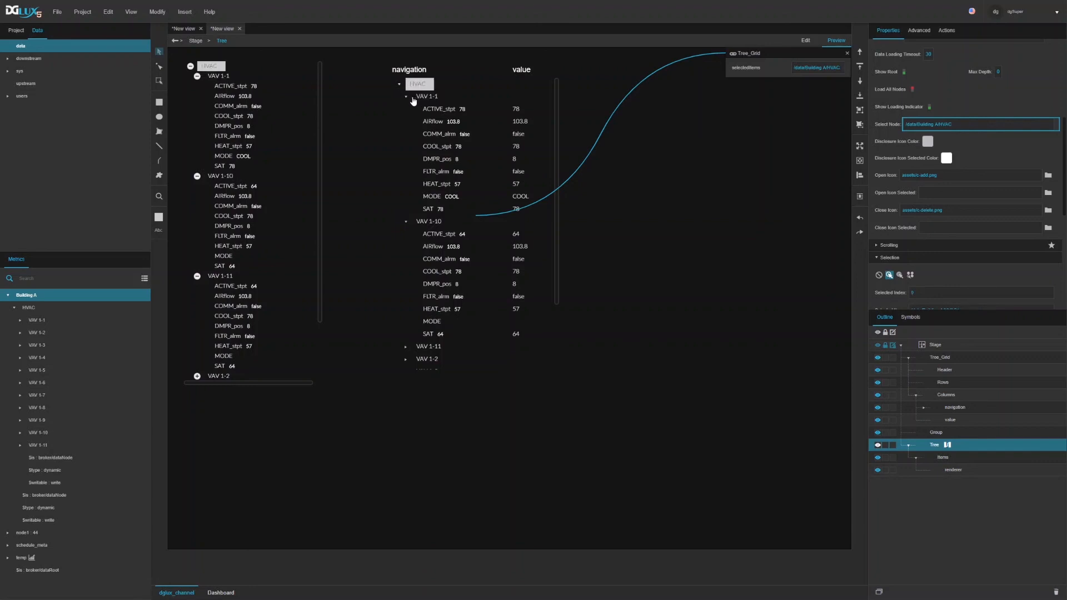
click(407, 96)
click(407, 114)
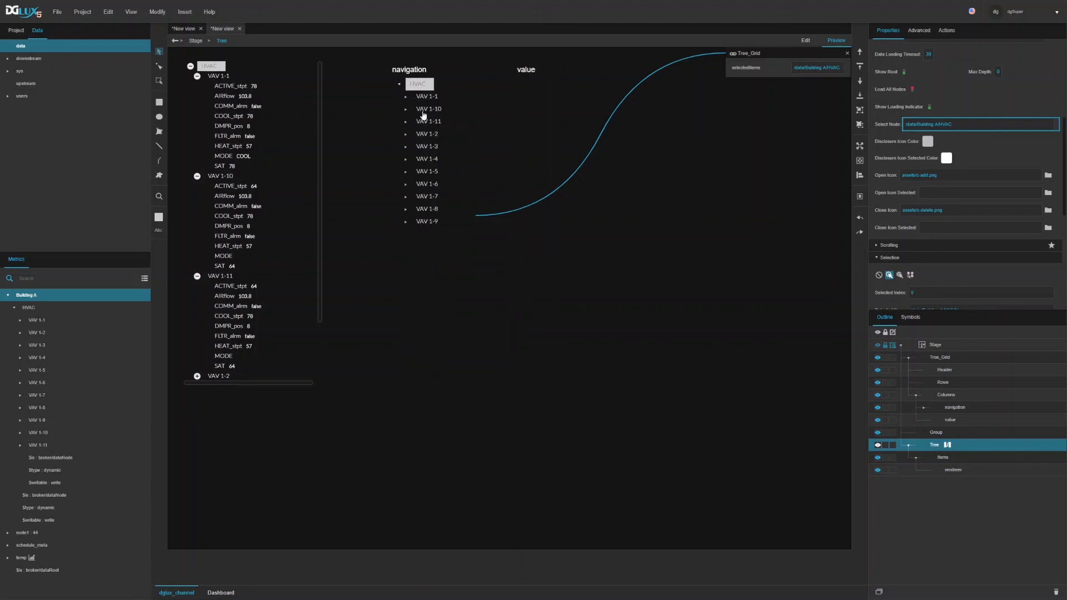
Test the linked selection on the collapsed Tree Grid nodes VAV 1-10, VAV 1-11 and VAV 1-2, finishing on VAV 1-1
click(425, 110)
click(414, 97)
click(427, 110)
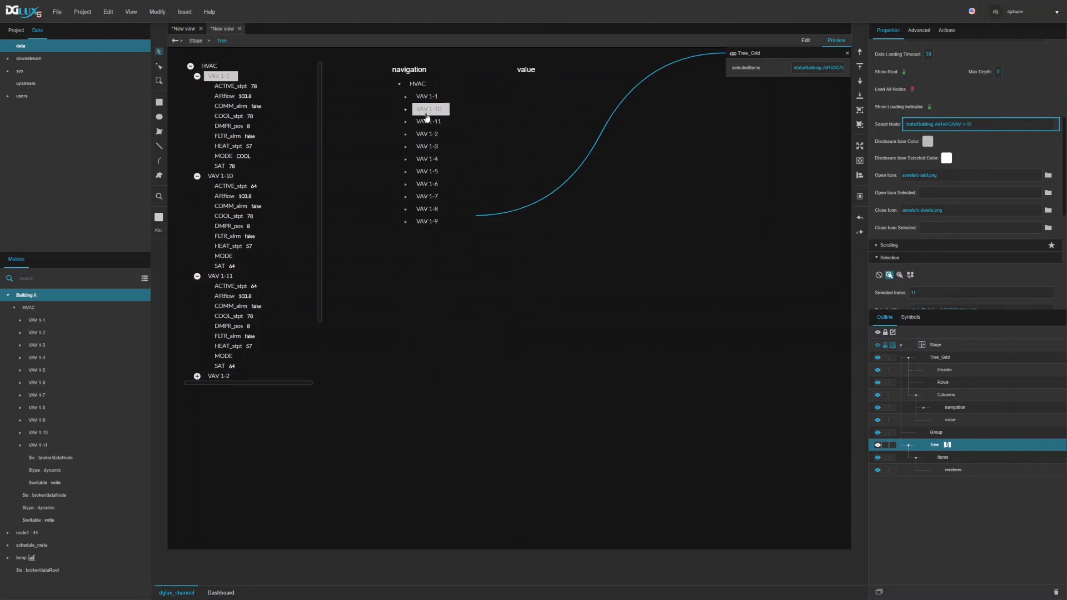
click(429, 121)
click(430, 131)
click(432, 122)
click(428, 109)
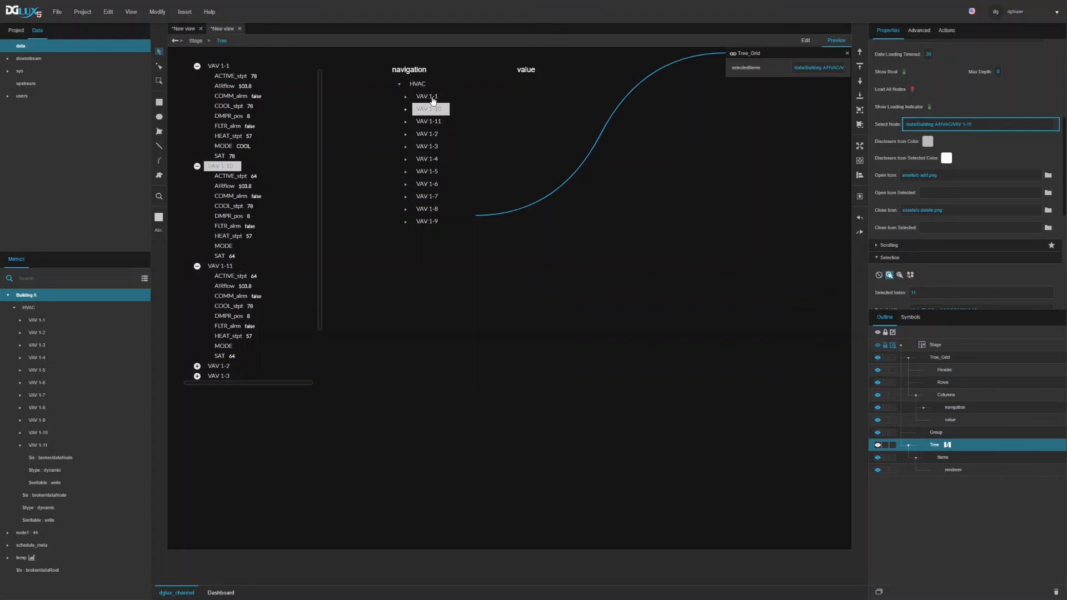
click(432, 98)
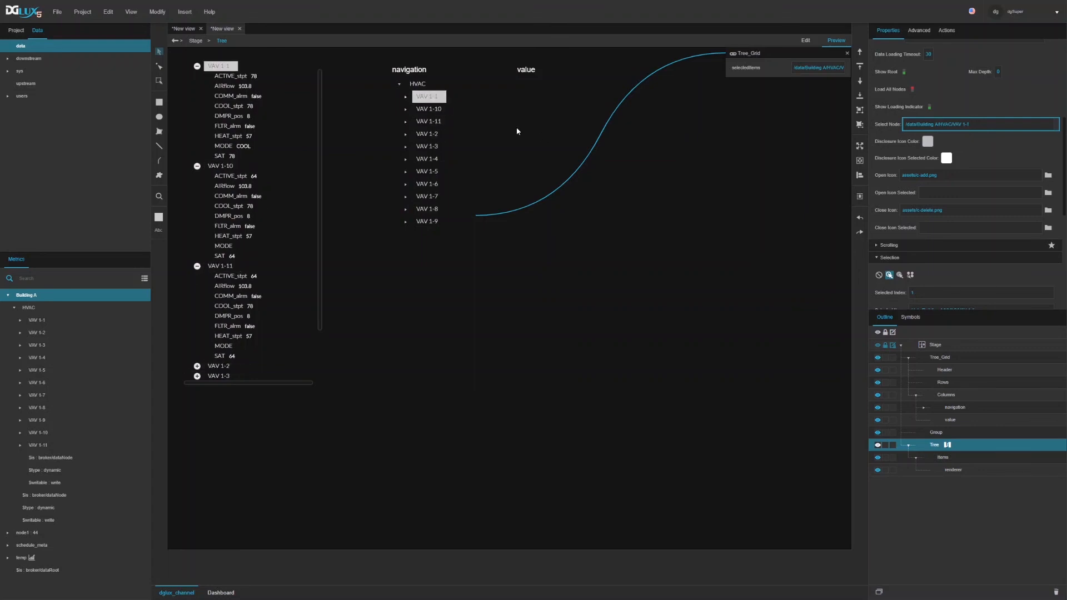